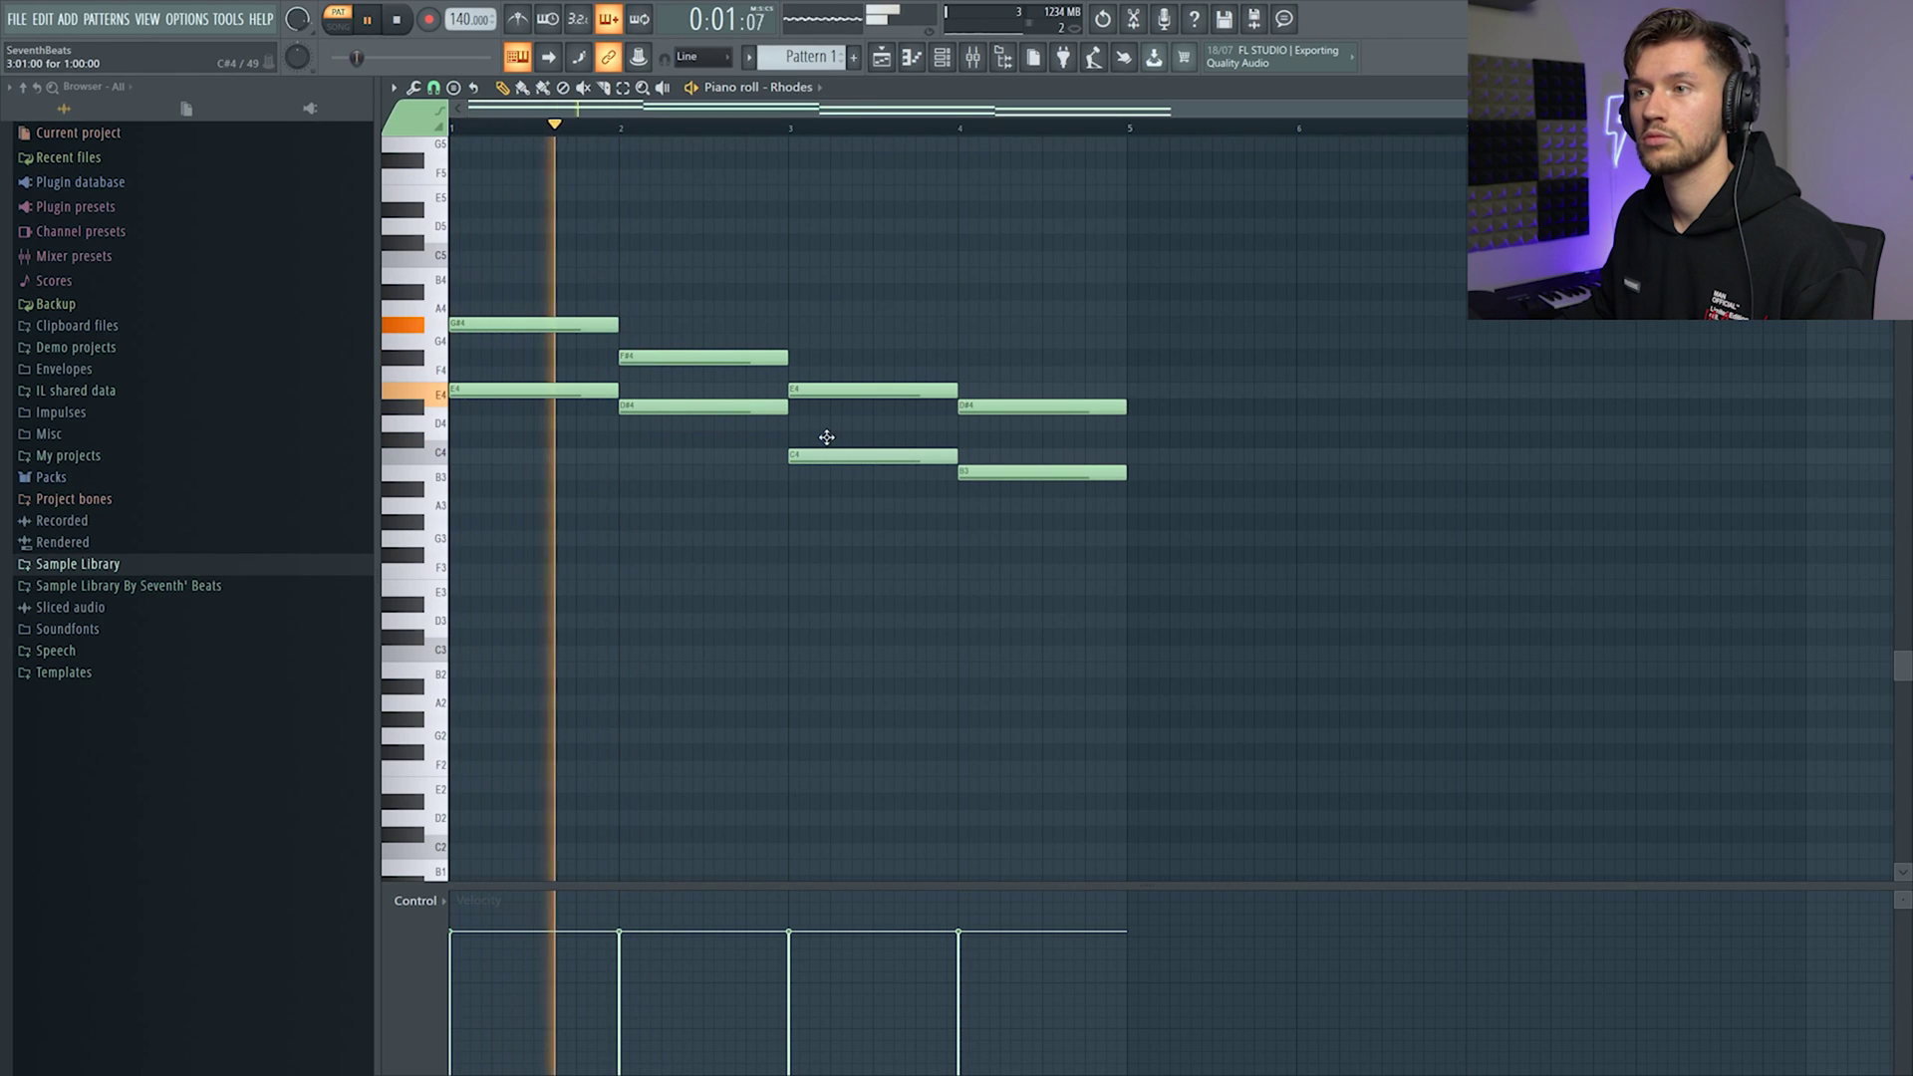
- Raise the lower note in bar 3 to C#4 and duplicate the top line as a third chord voice starting on C#4
{"action": "left_click_drag", "start_coordinate": [825, 452], "coordinate": [828, 435]}
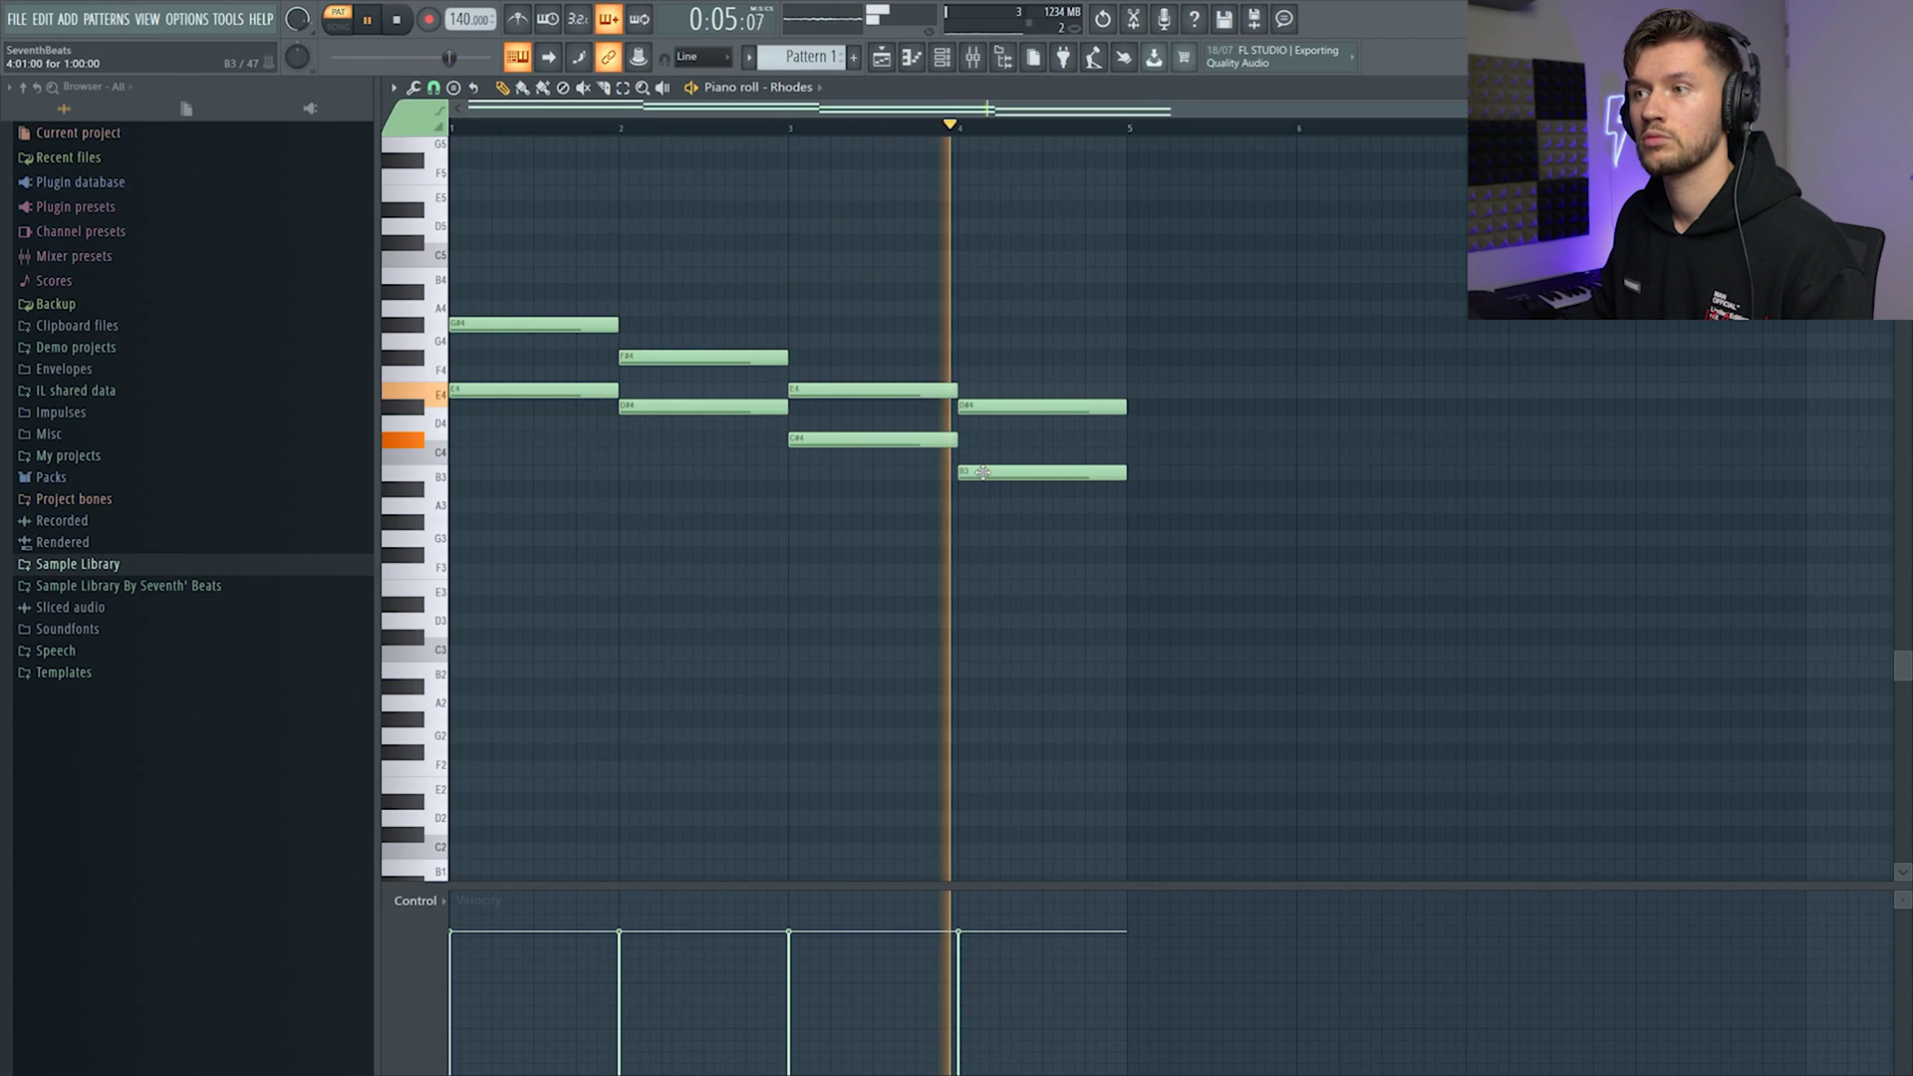
{"action": "key", "text": "space"}
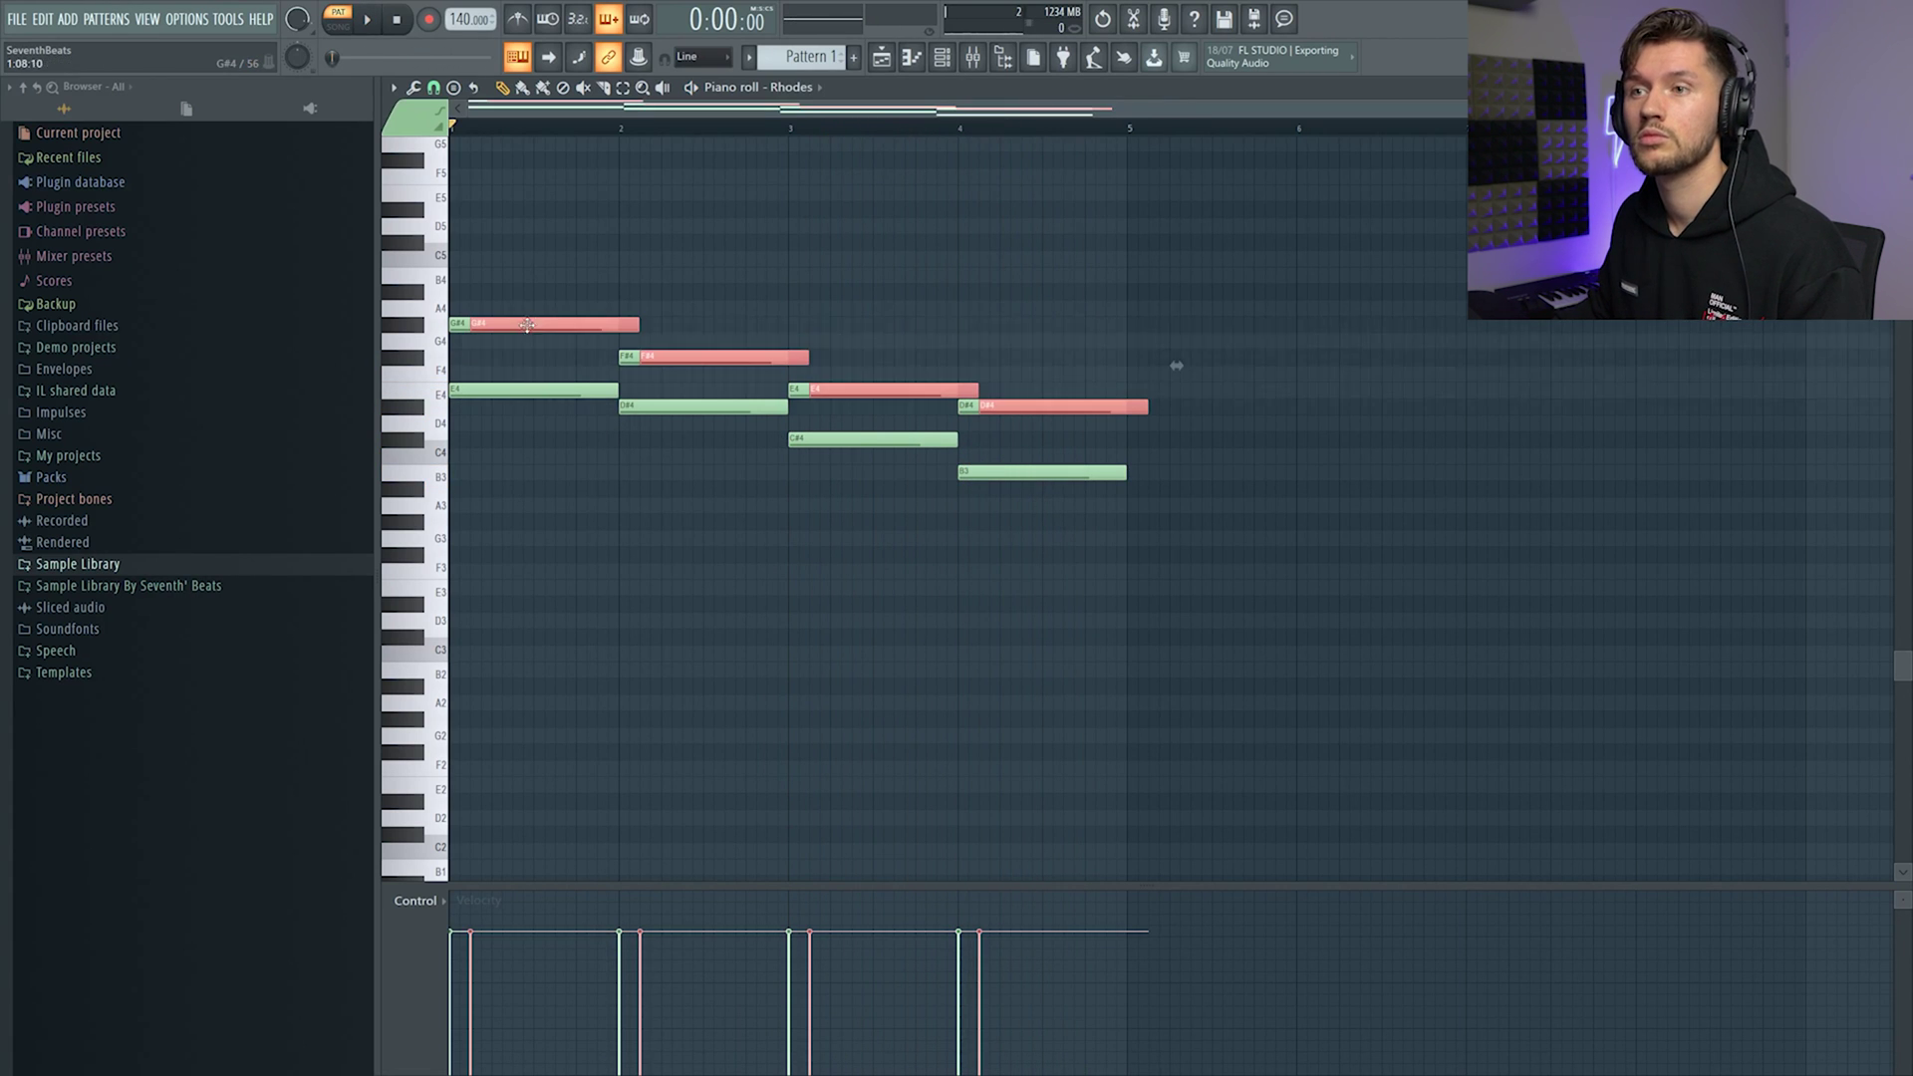
{"action": "left_click_drag", "start_coordinate": [527, 325], "coordinate": [453, 450]}
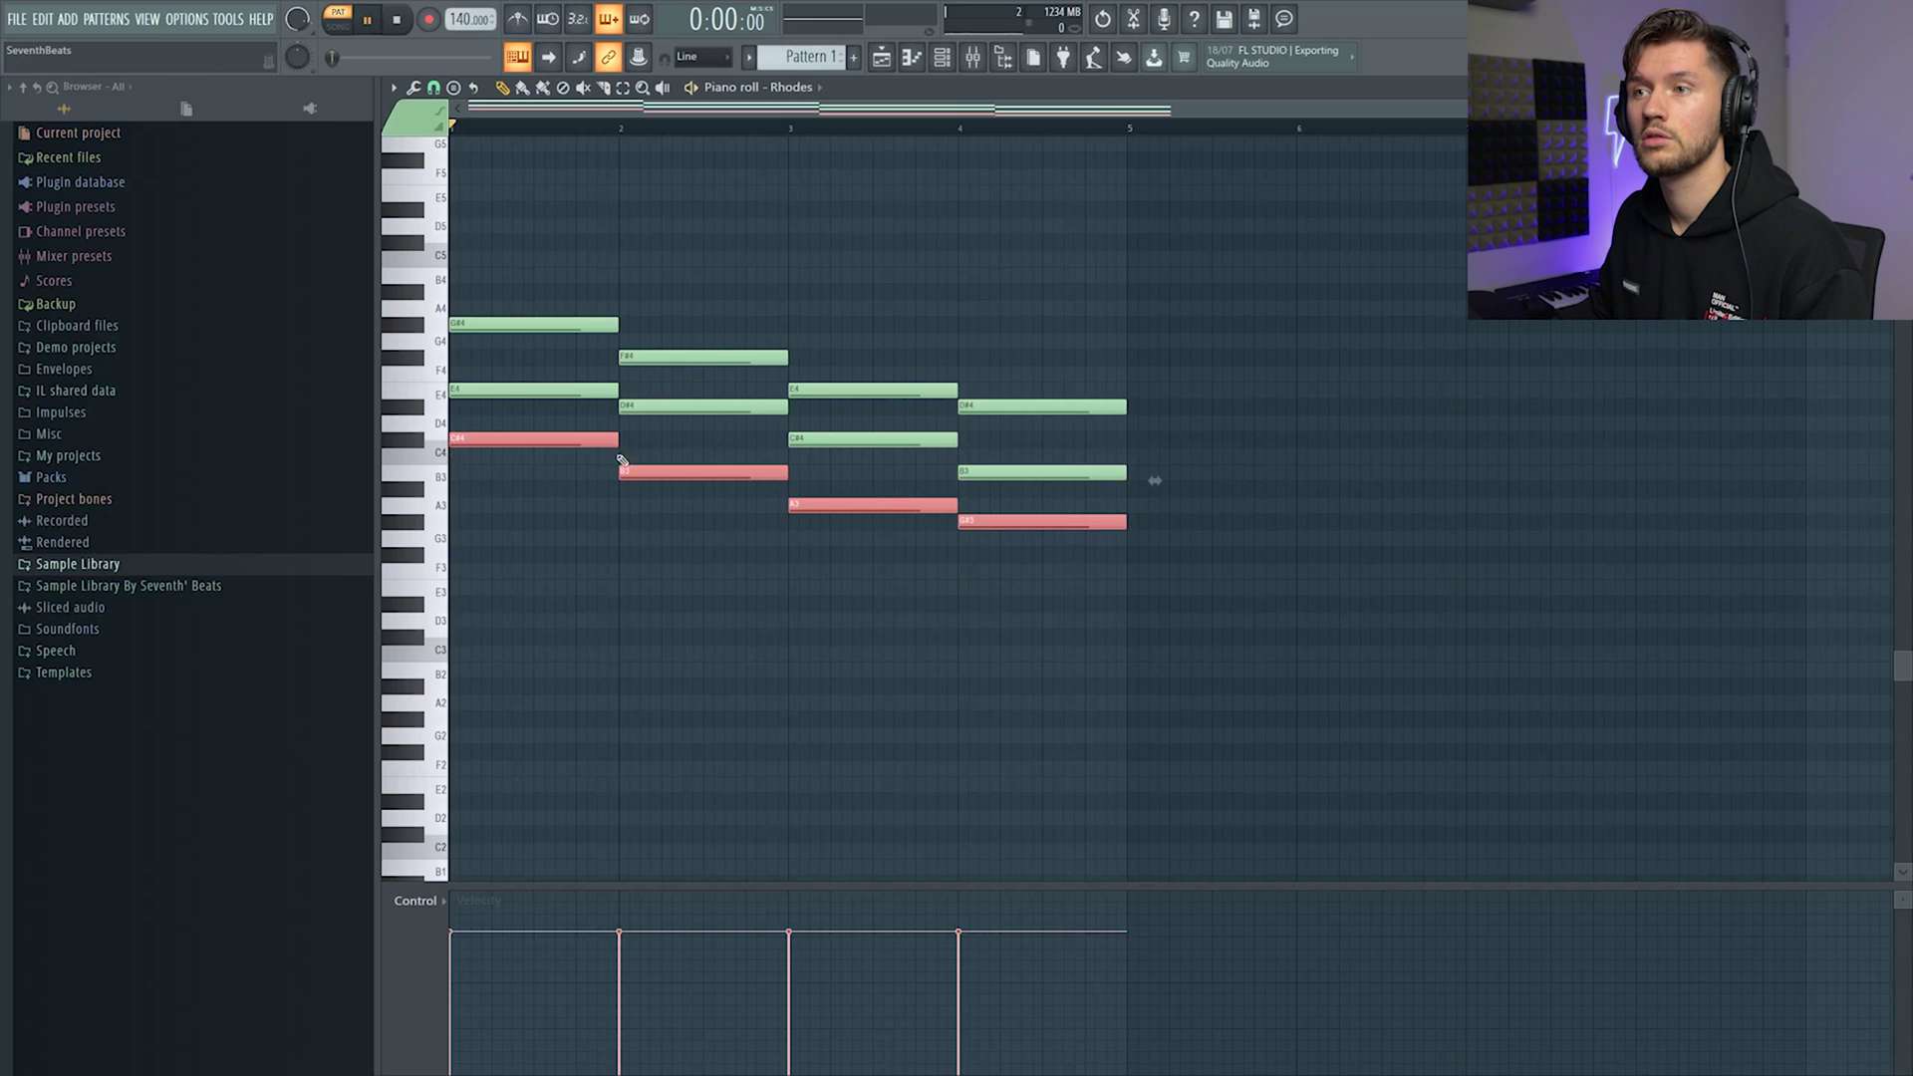
{"action": "key", "text": "space"}
{"action": "key", "text": "ctrl+d"}
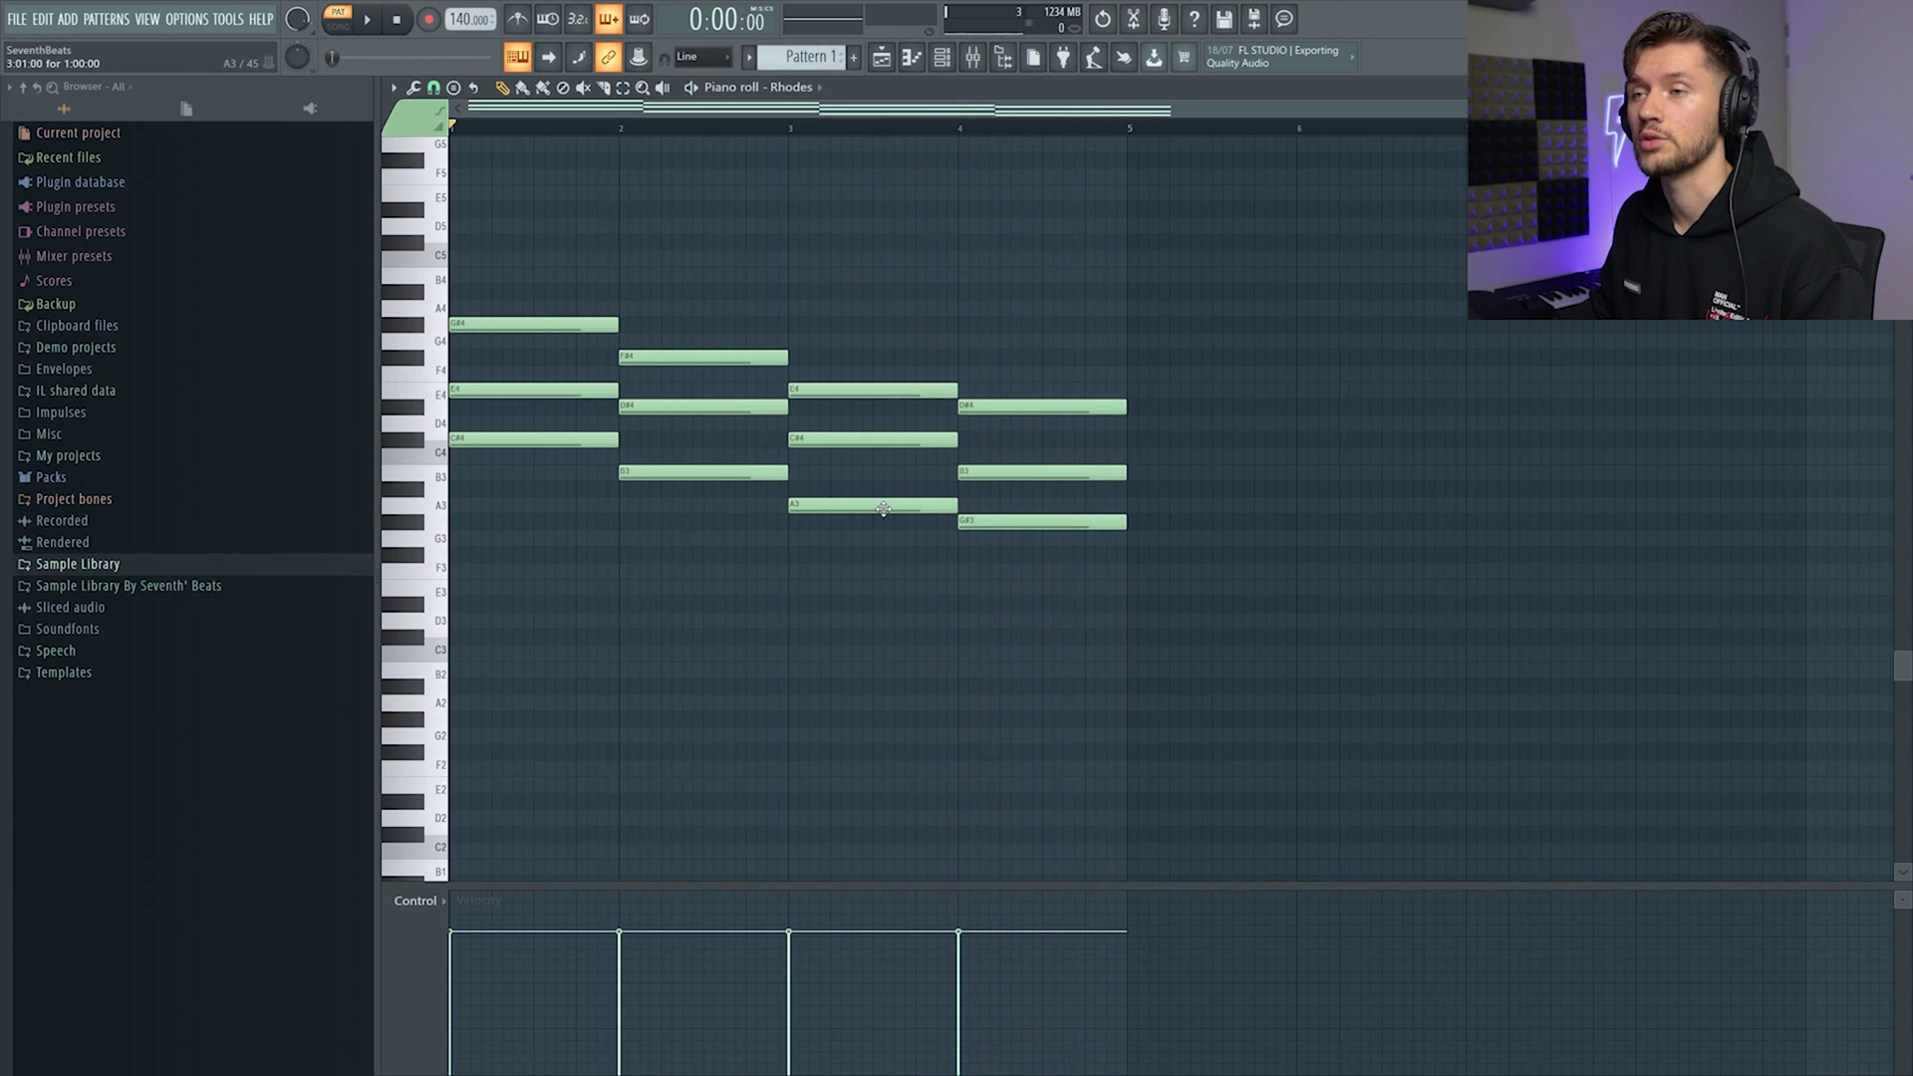
- Duplicate the top line one octave lower as a bass line starting on G#3 and play back the chords
{"action": "left_click_drag", "start_coordinate": [506, 322], "coordinate": [333, 511]}
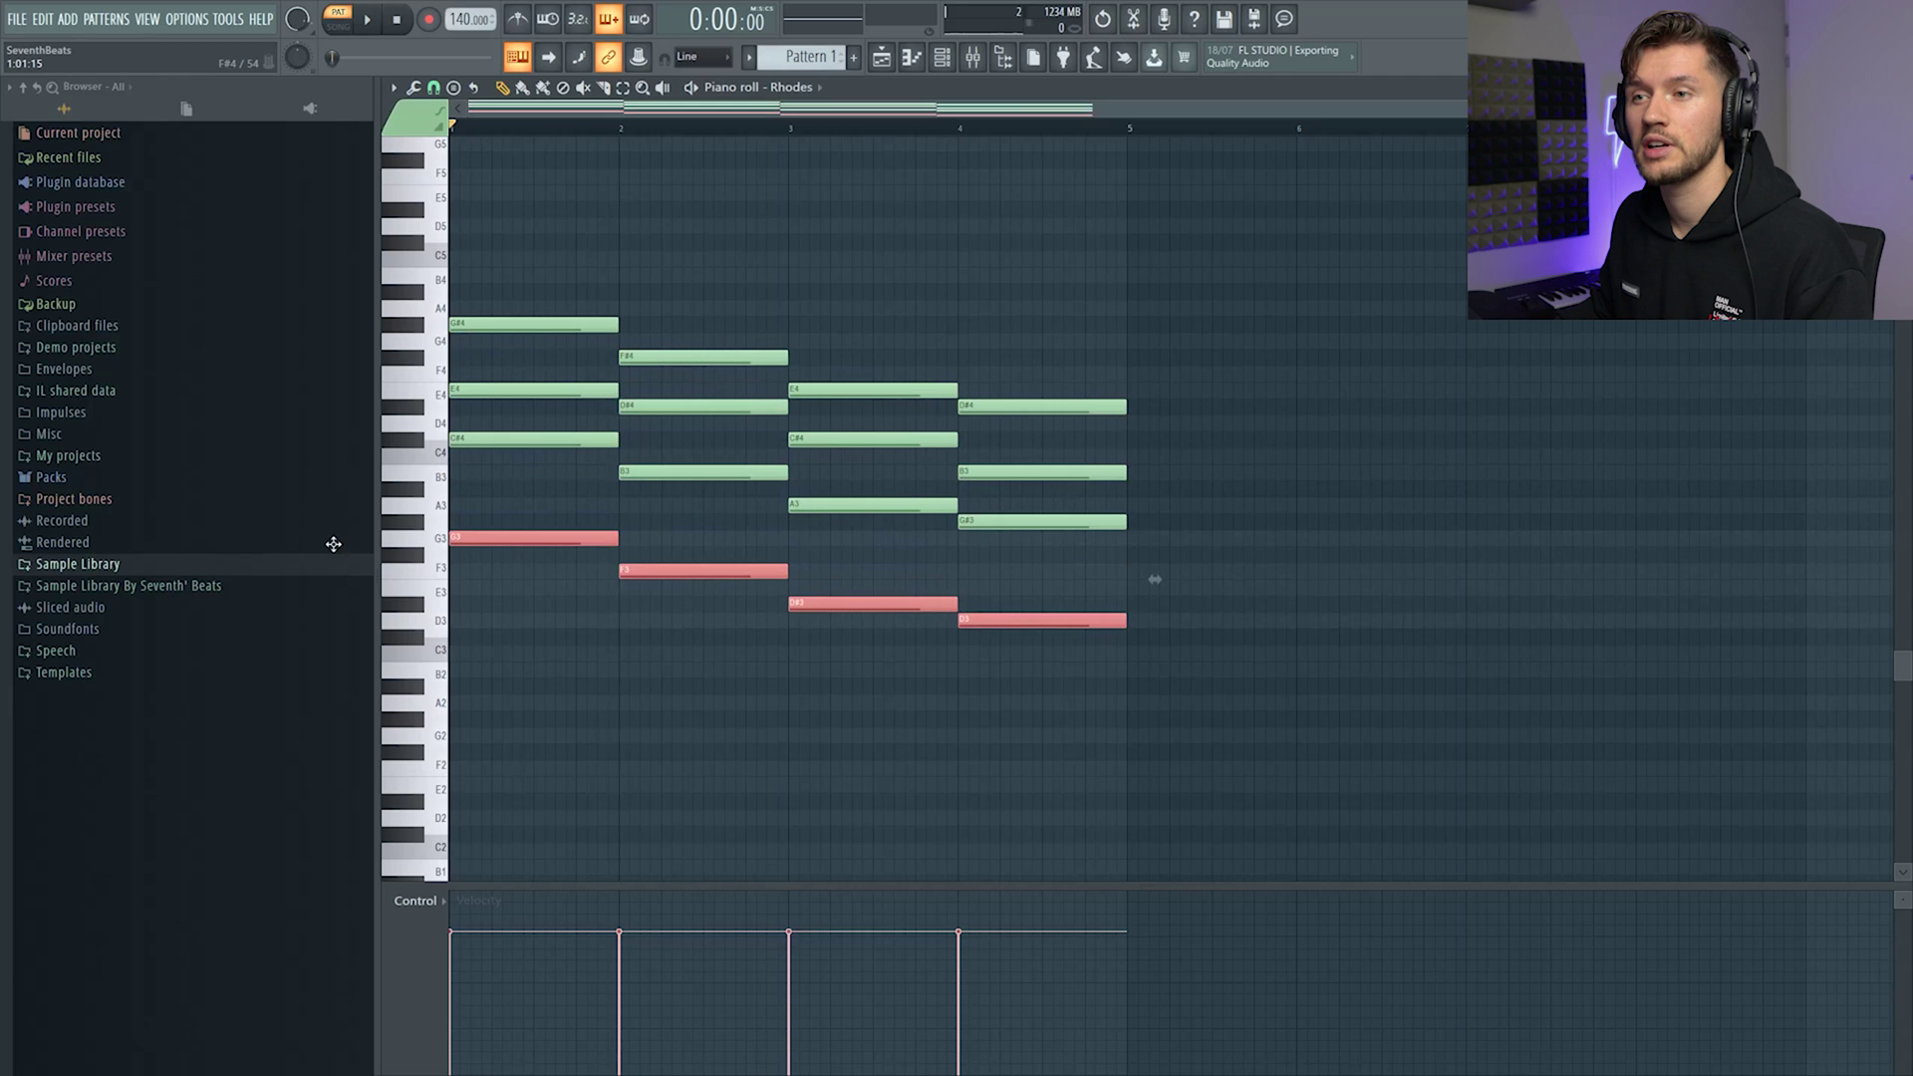
{"action": "key", "text": "space"}
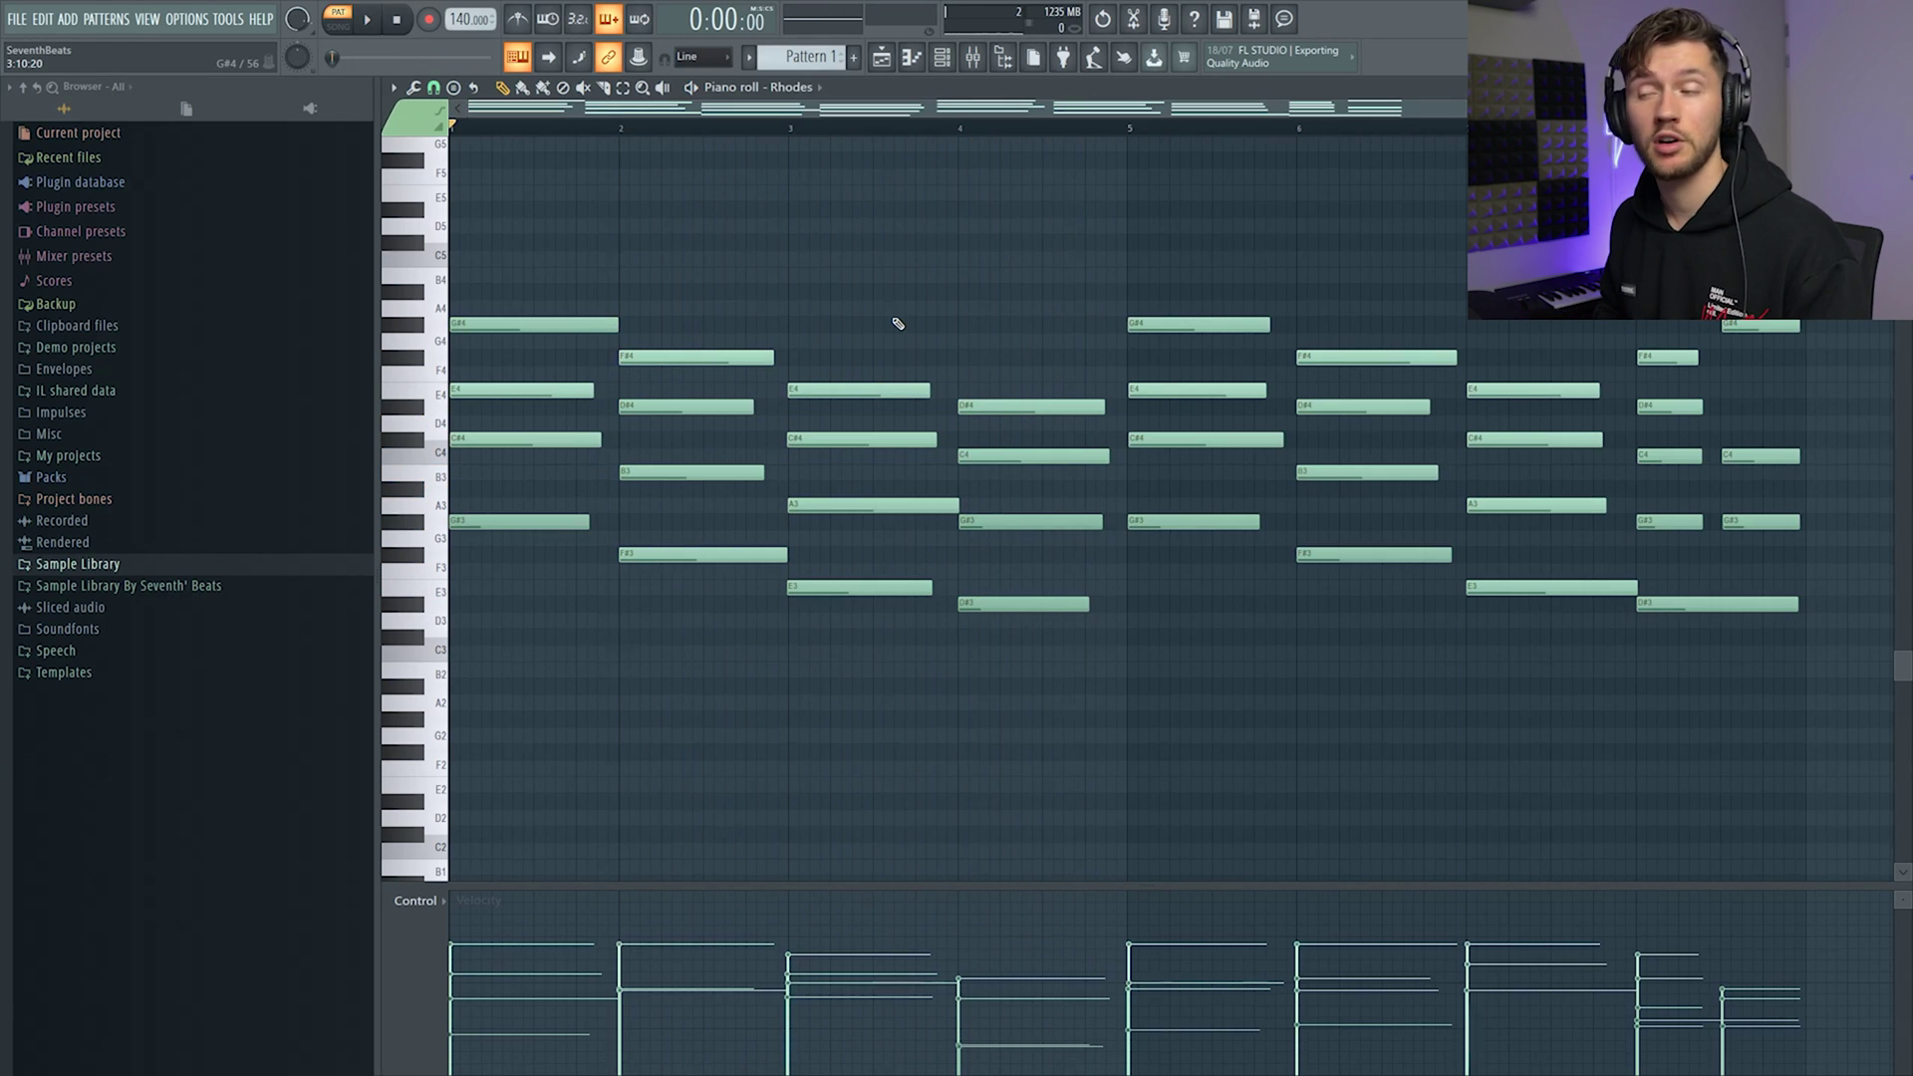
{"action": "key", "text": "space"}
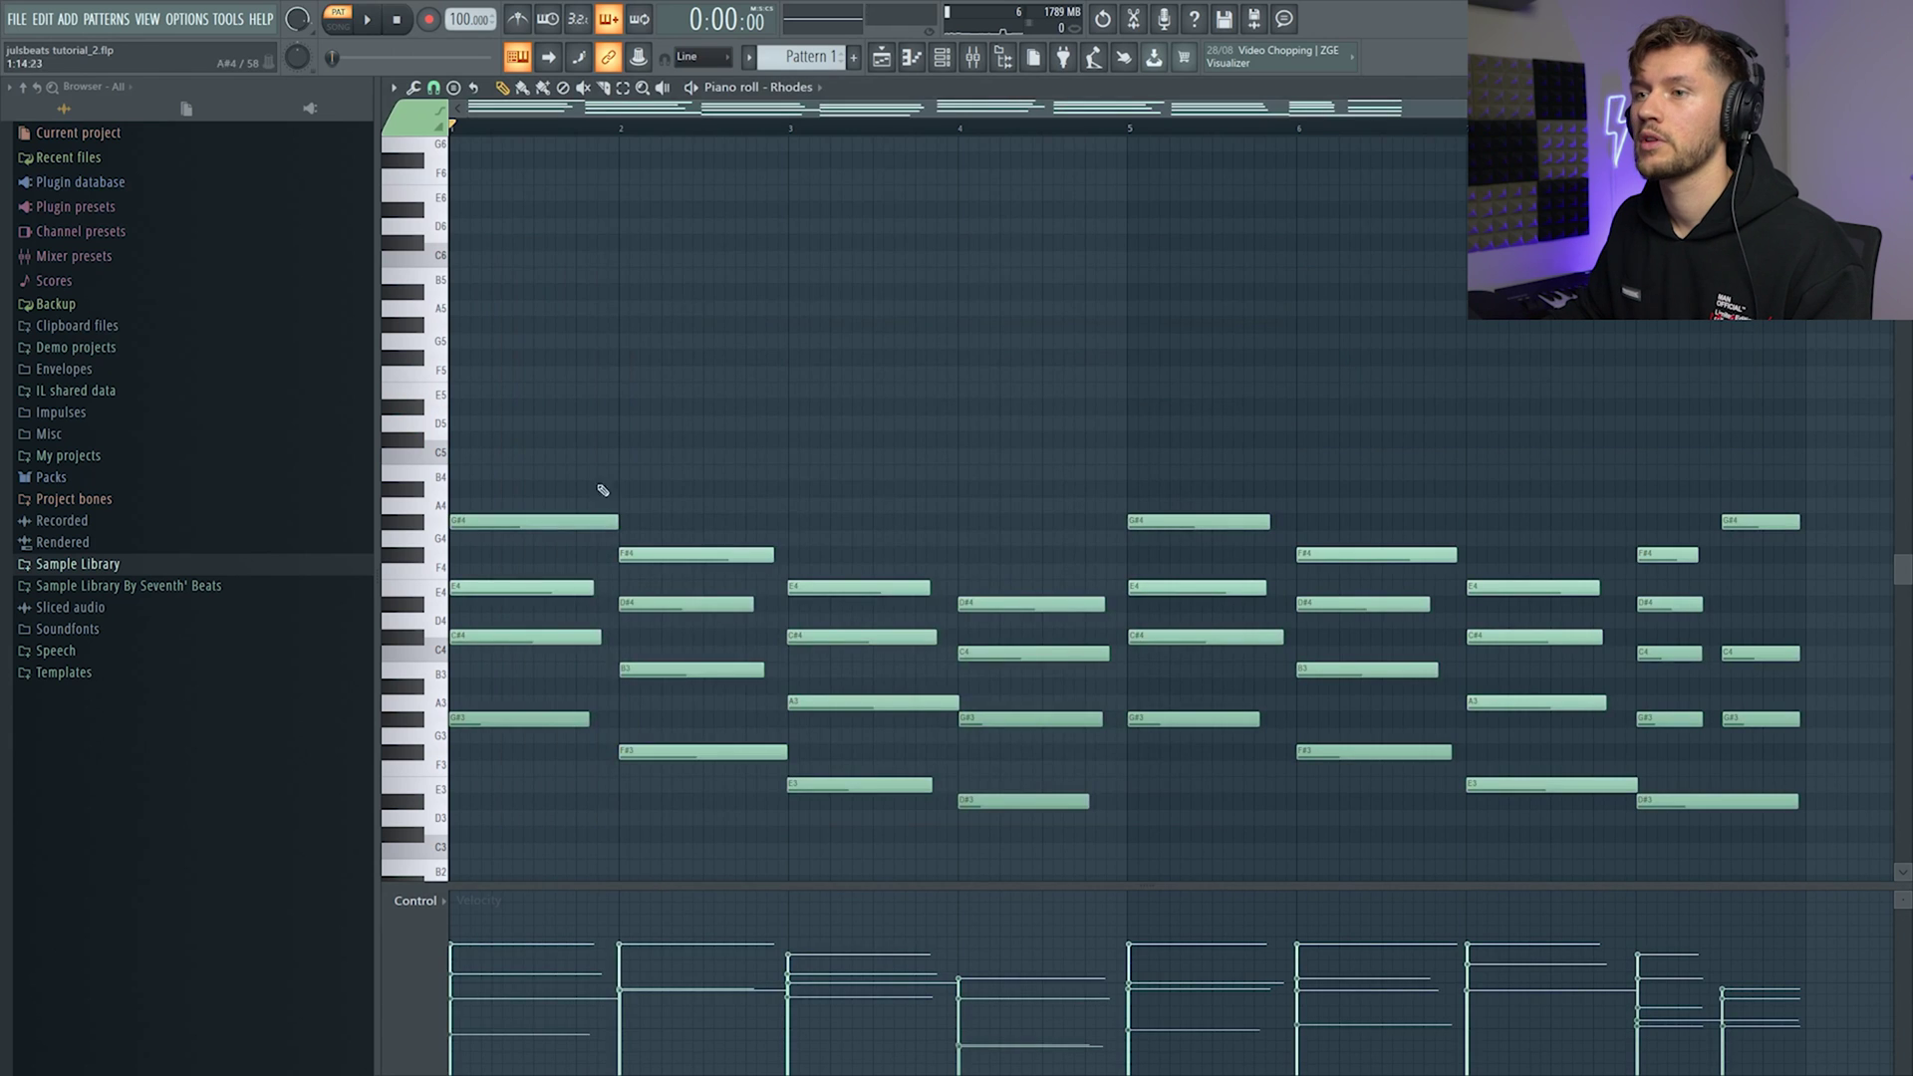
- Copy the first four bars of the Rhodes chords into the KALIMBA channel
{"action": "left_click_drag", "start_coordinate": [535, 447], "coordinate": [1087, 829]}
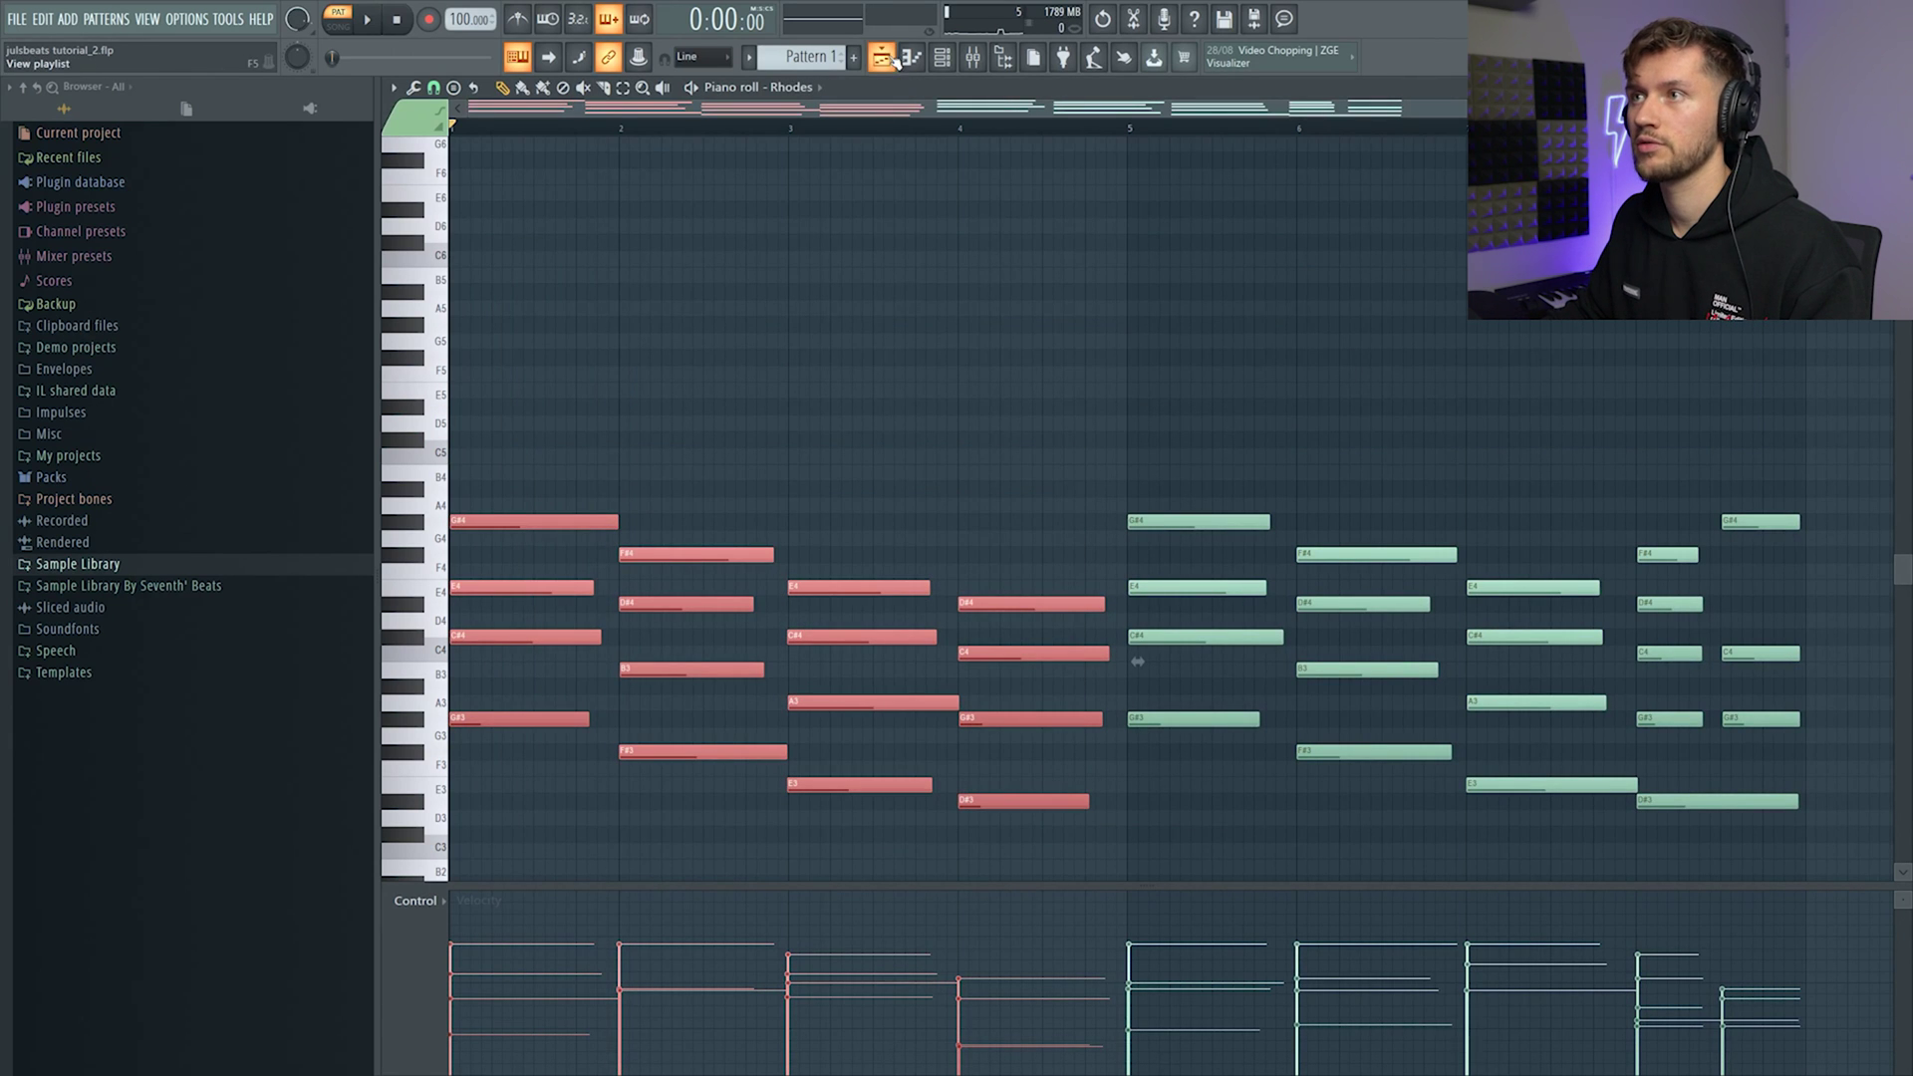
{"action": "left_click", "coordinate": [949, 61]}
{"action": "left_click", "coordinate": [864, 335]}
{"action": "key", "text": "ctrl+v"}
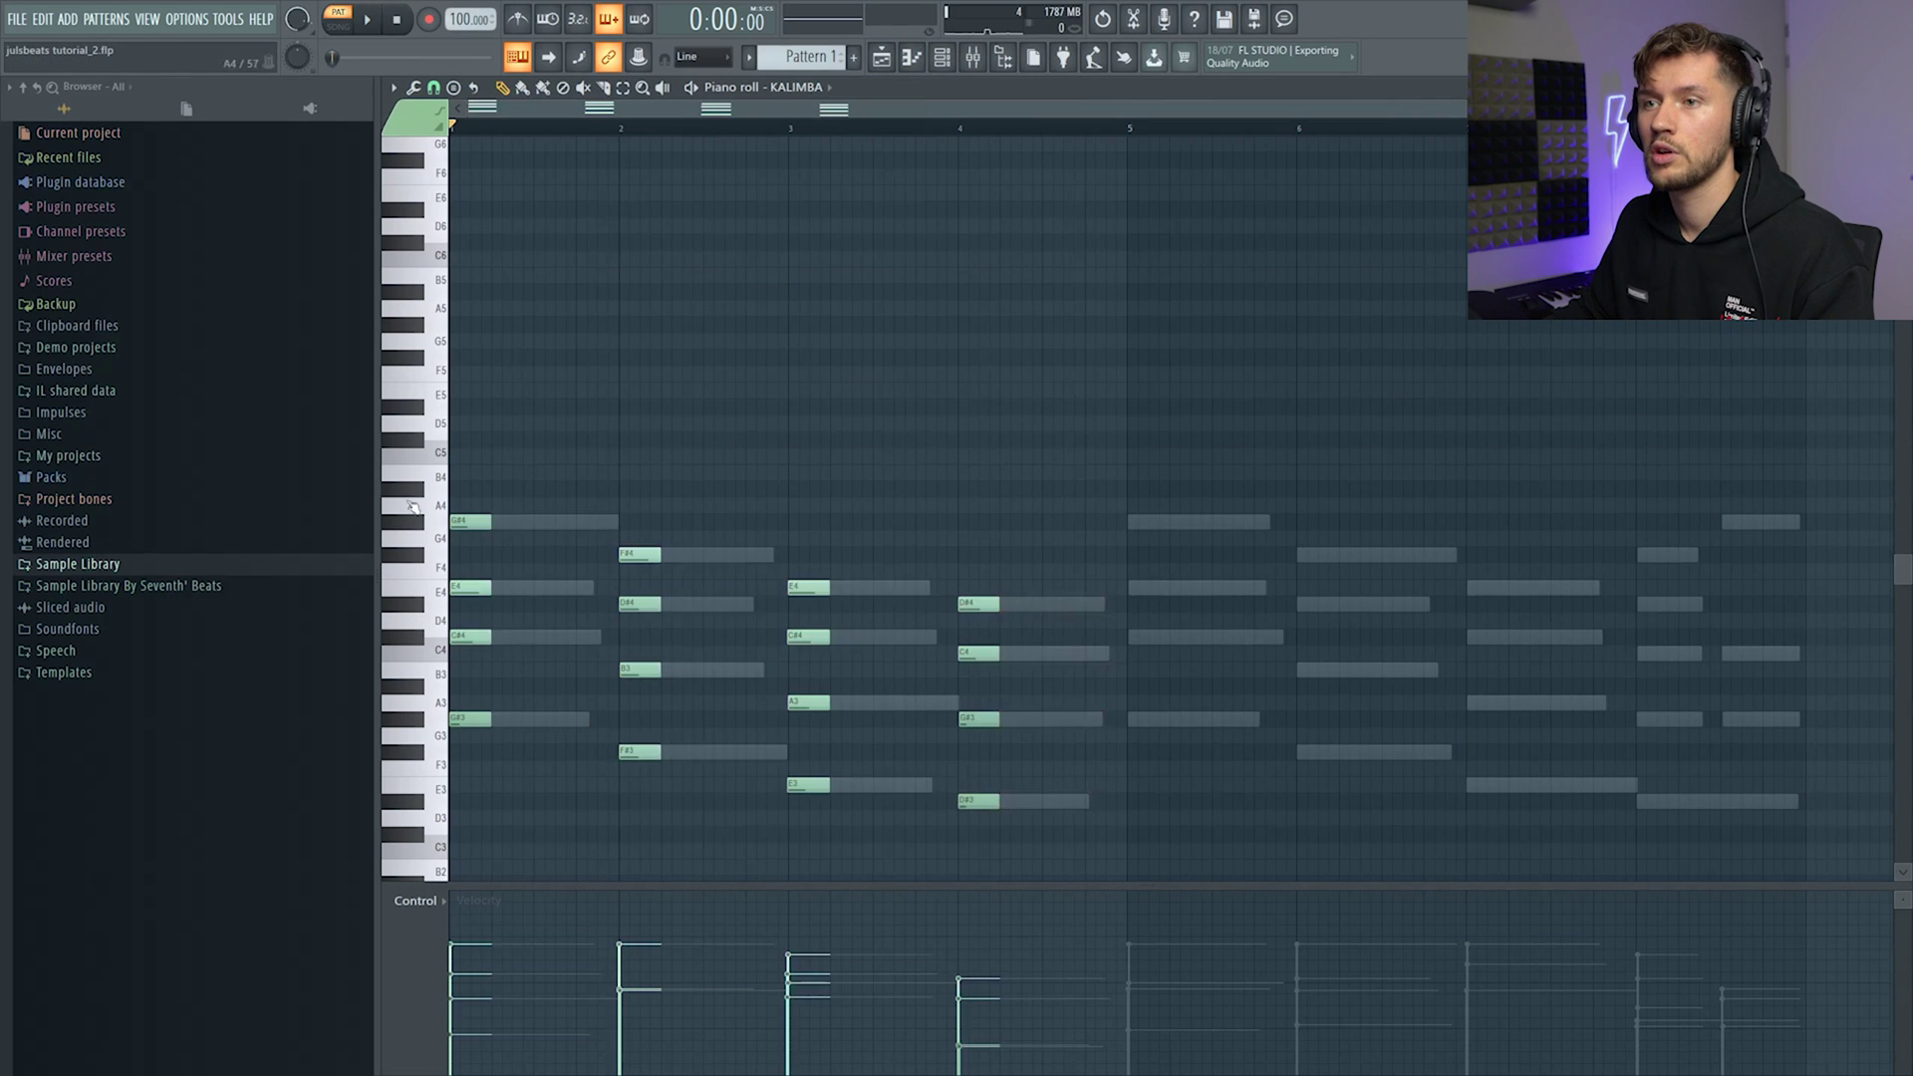
- Raise all the short kalimba chords one octave, shift them off the downbeat and repeat them as three stabs per bar
{"action": "key", "text": "ctrl+a"}
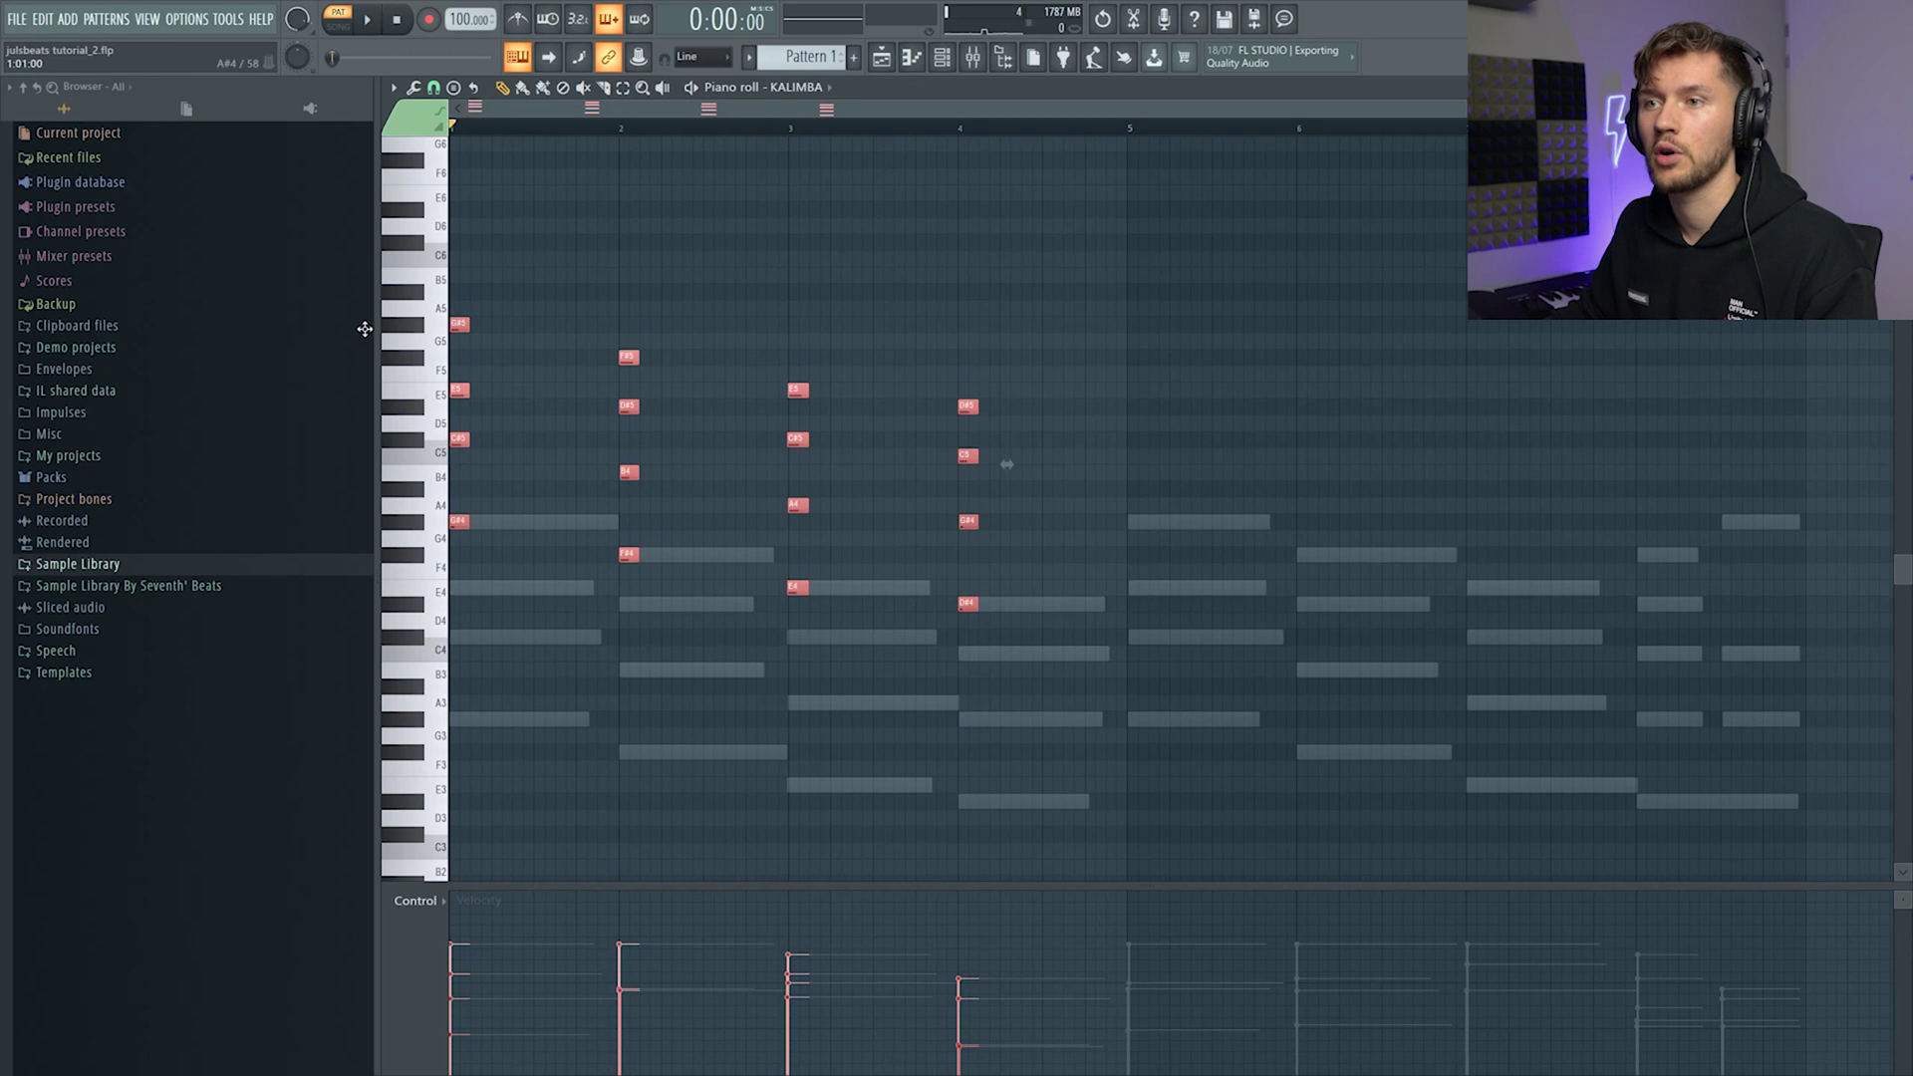
{"action": "left_click_drag", "start_coordinate": [460, 325], "coordinate": [534, 327]}
{"action": "key", "text": "space"}
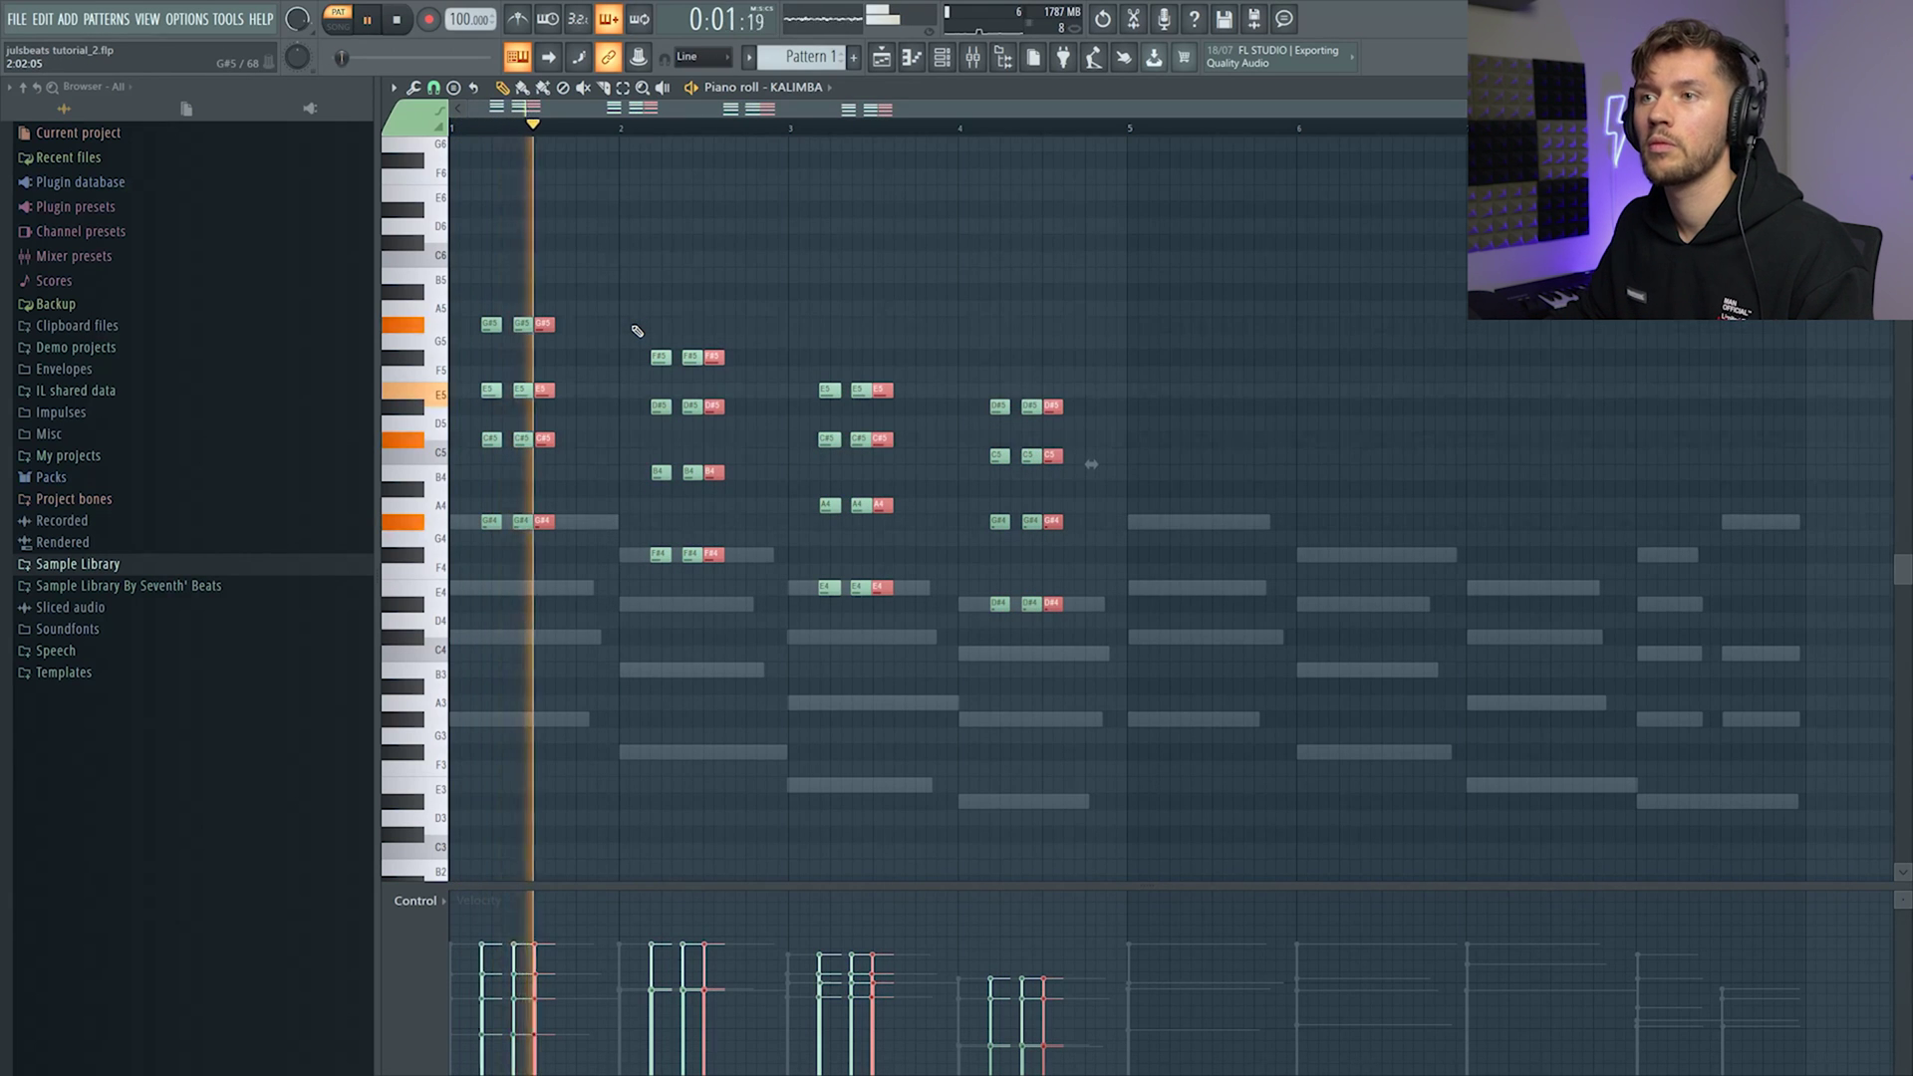
- Duplicate the last kalimba stab so each bar has four, and listen to the rhythm
{"action": "key", "text": "space"}
{"action": "mouse_move", "coordinate": [538, 328]}
{"action": "left_mouse_down"}
{"action": "mouse_move", "coordinate": [518, 329]}
{"action": "mouse_move", "coordinate": [560, 328]}
{"action": "left_mouse_up"}
{"action": "key", "text": "space"}
{"action": "left_click", "coordinate": [688, 276]}
{"action": "right_click", "coordinate": [688, 278]}
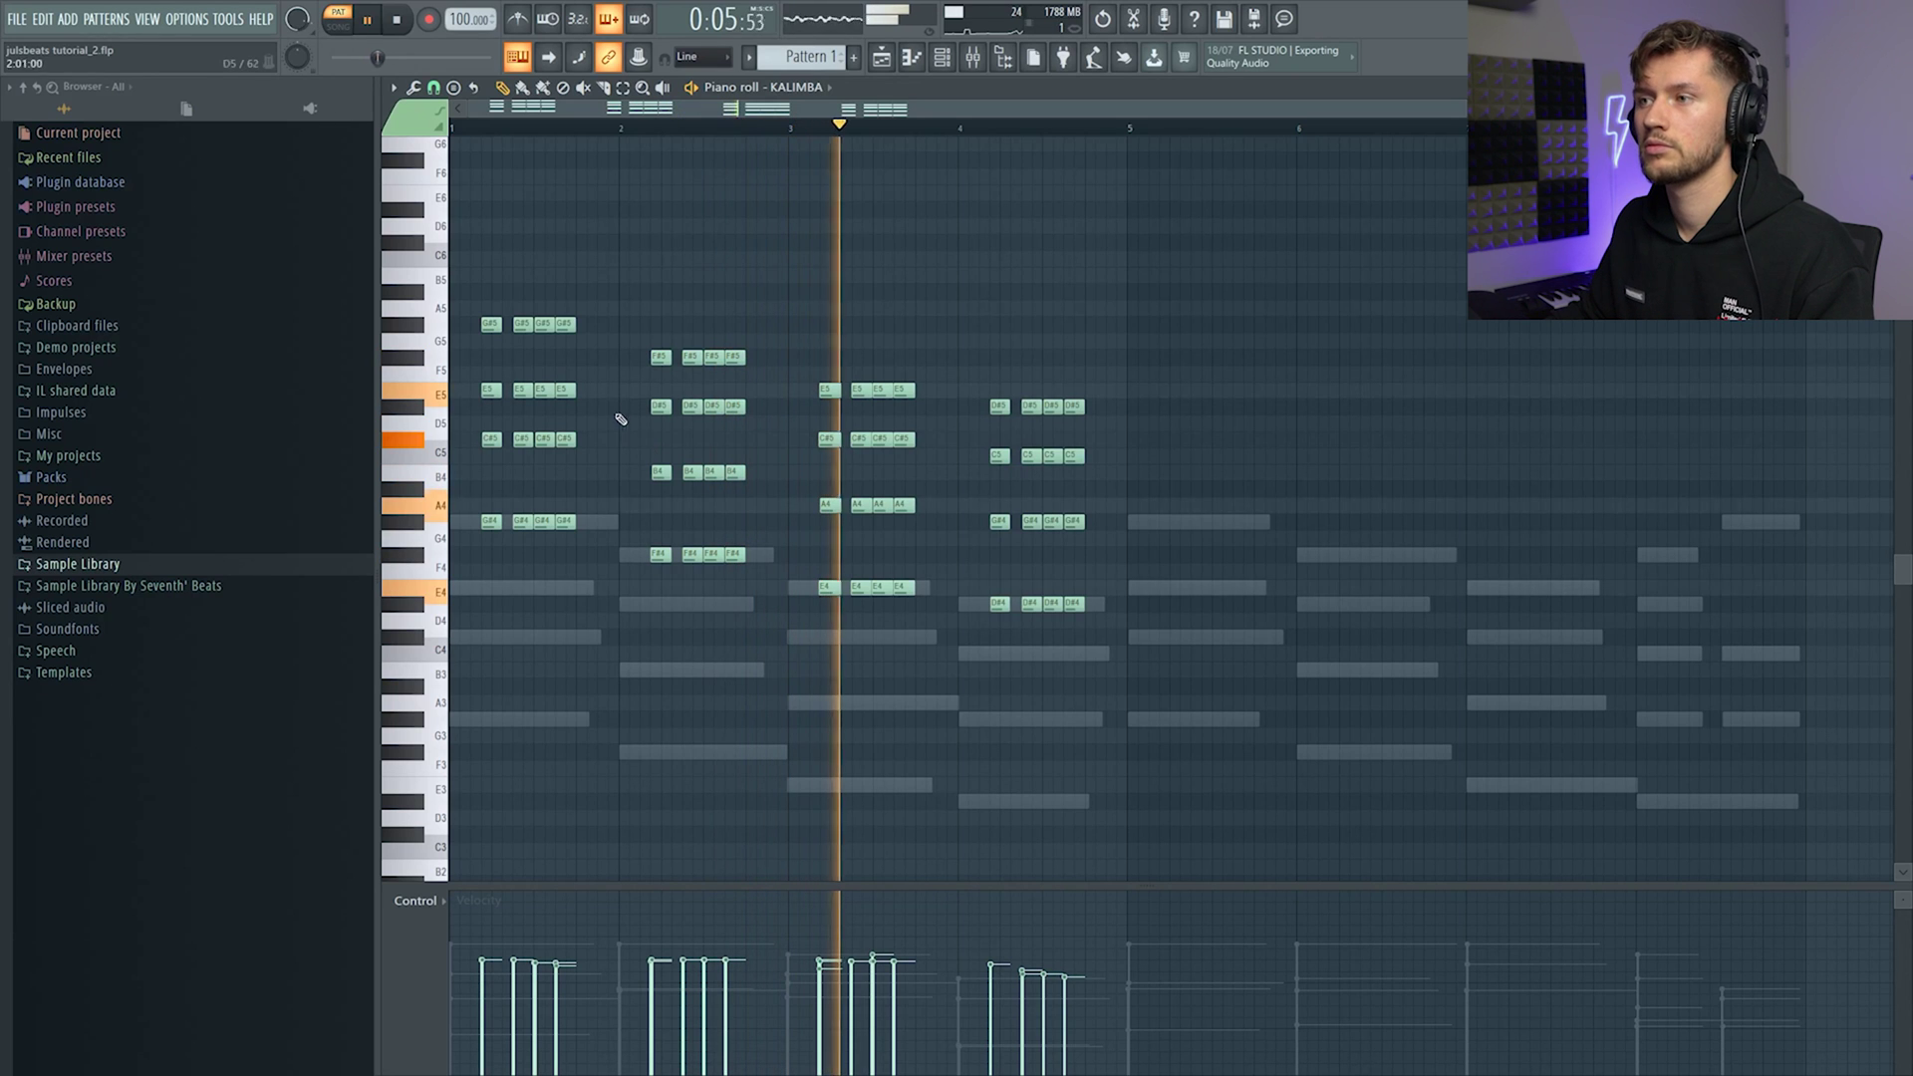
- Duplicate the whole four-bar kalimba pattern into bars 5 to 8 and clear the selection
{"action": "key", "text": "ctrl+a"}
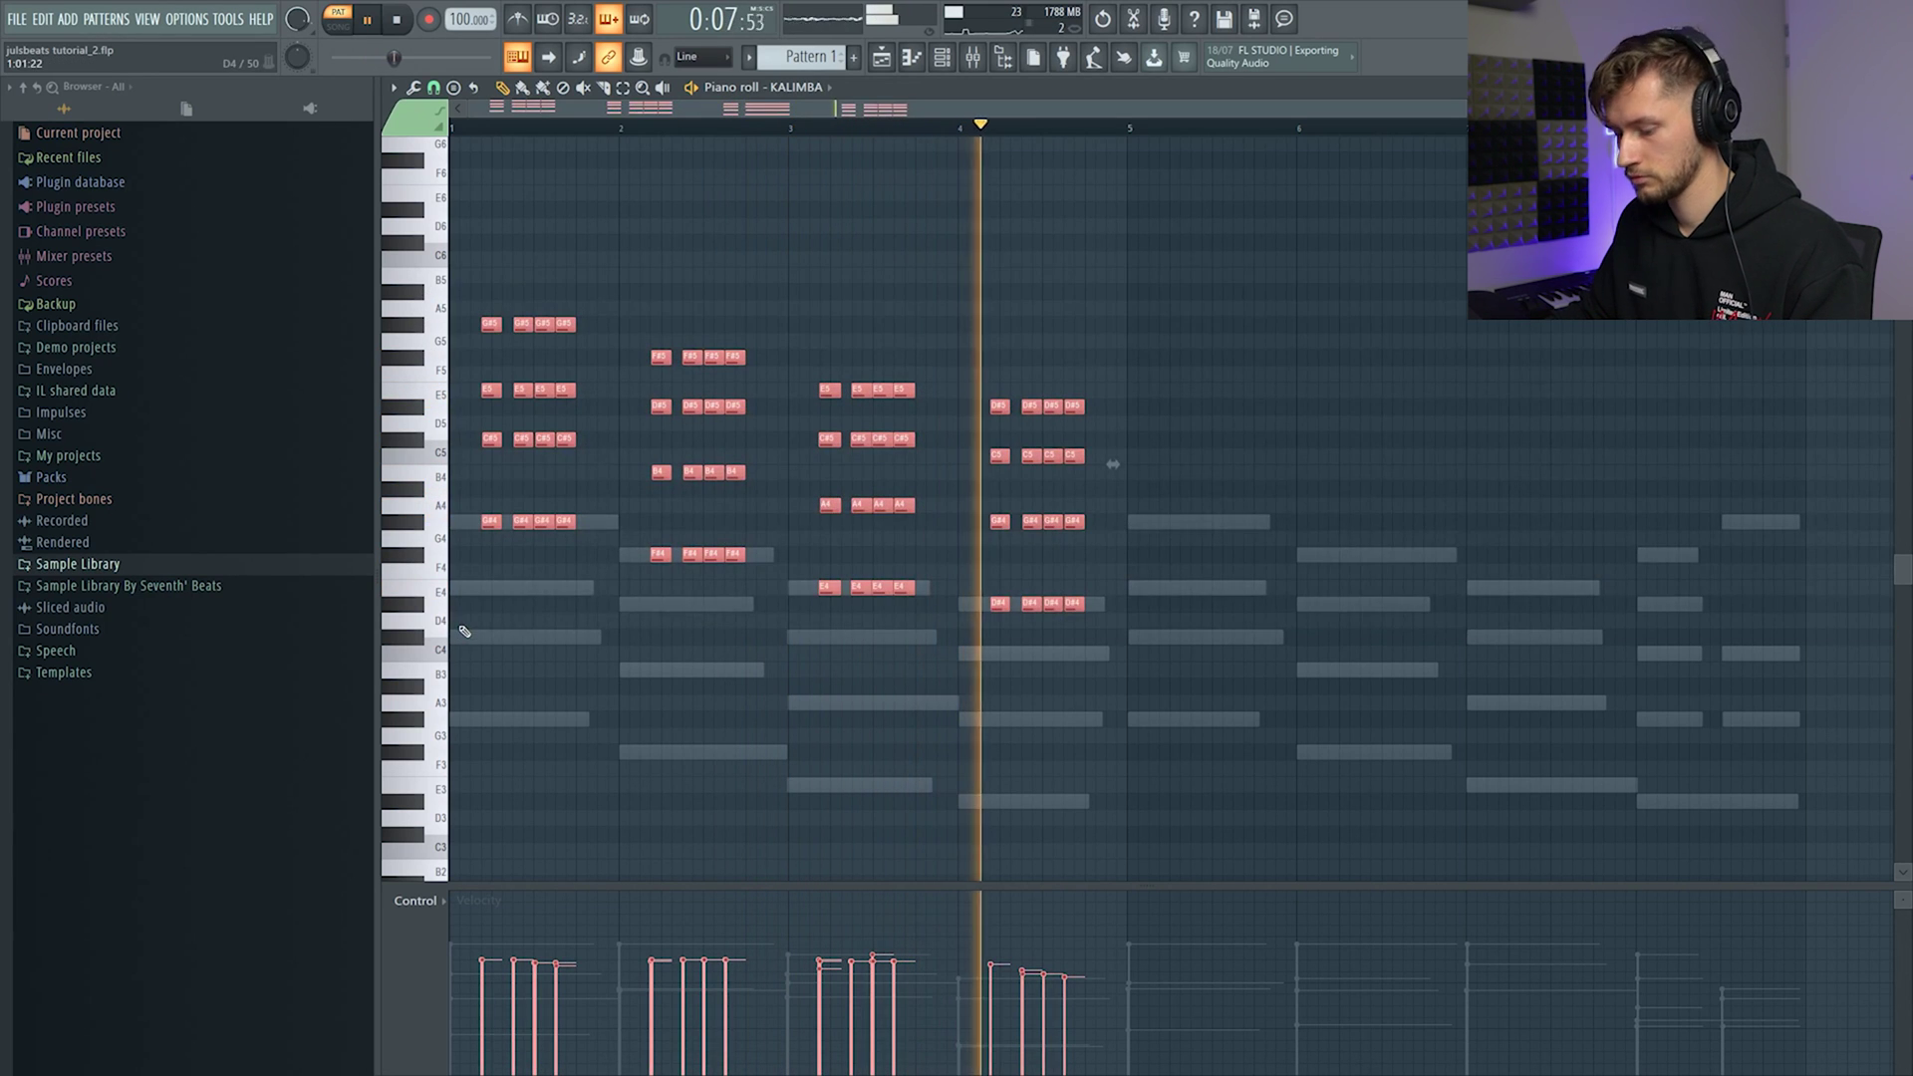
{"action": "key", "text": "ctrl+b"}
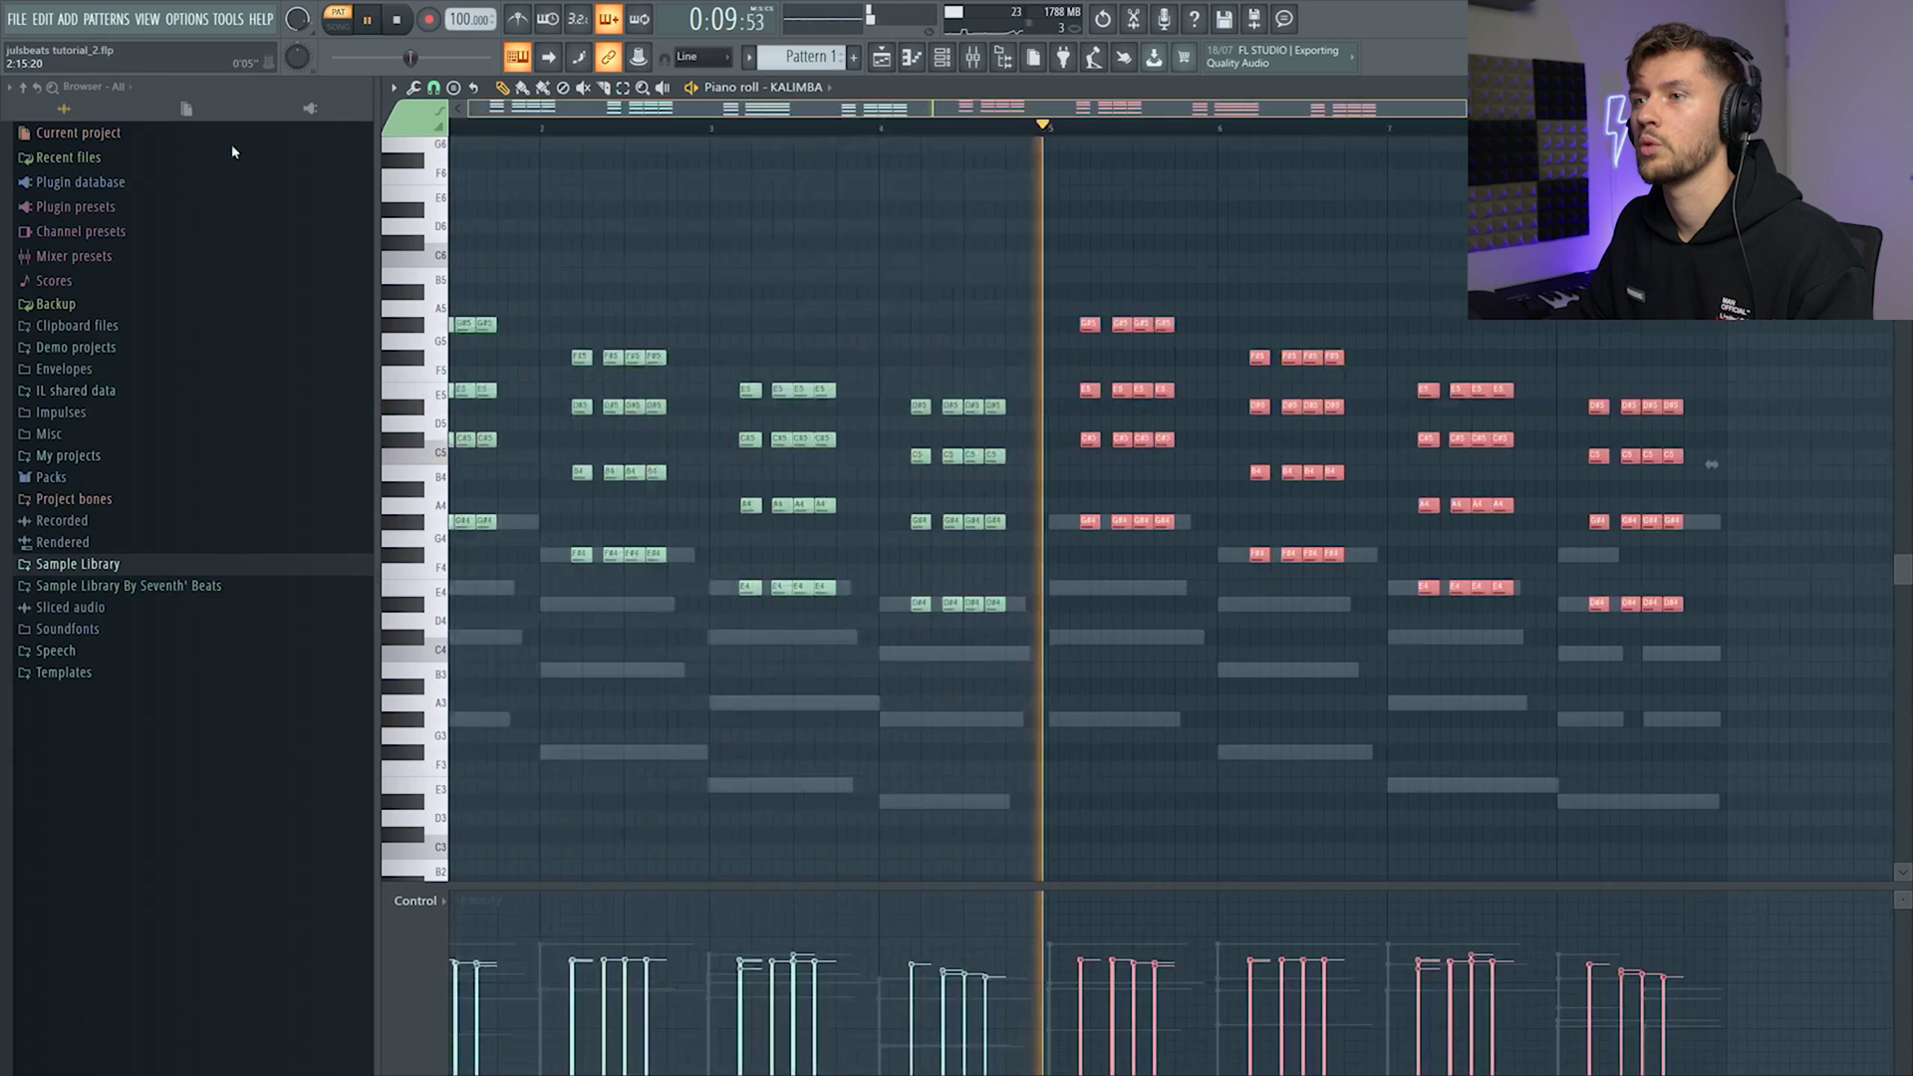
{"action": "key", "text": "ctrl+d"}
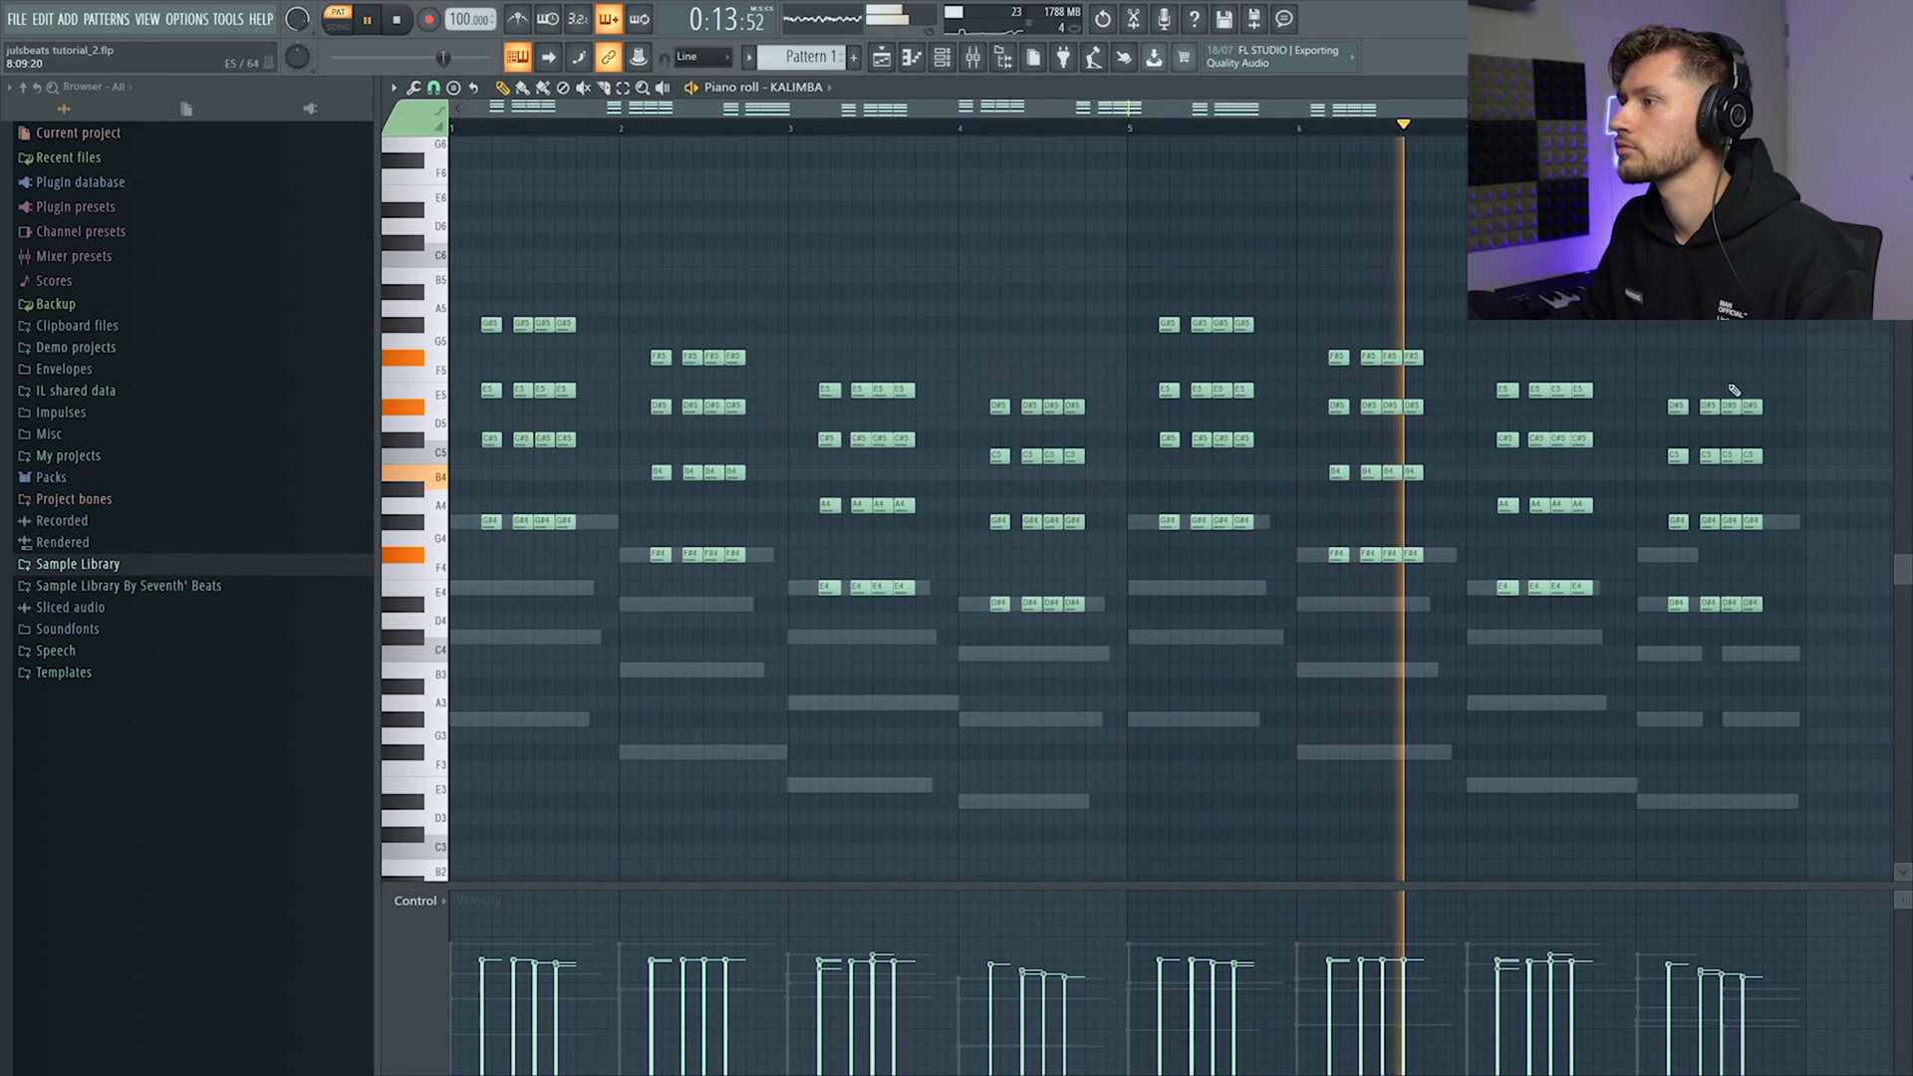
- Move the top notes of the last two kalimba stabs in bar 8 up to G#5 and play back the ending
{"action": "left_click_drag", "start_coordinate": [1734, 388], "coordinate": [1780, 443]}
{"action": "key", "text": "space"}
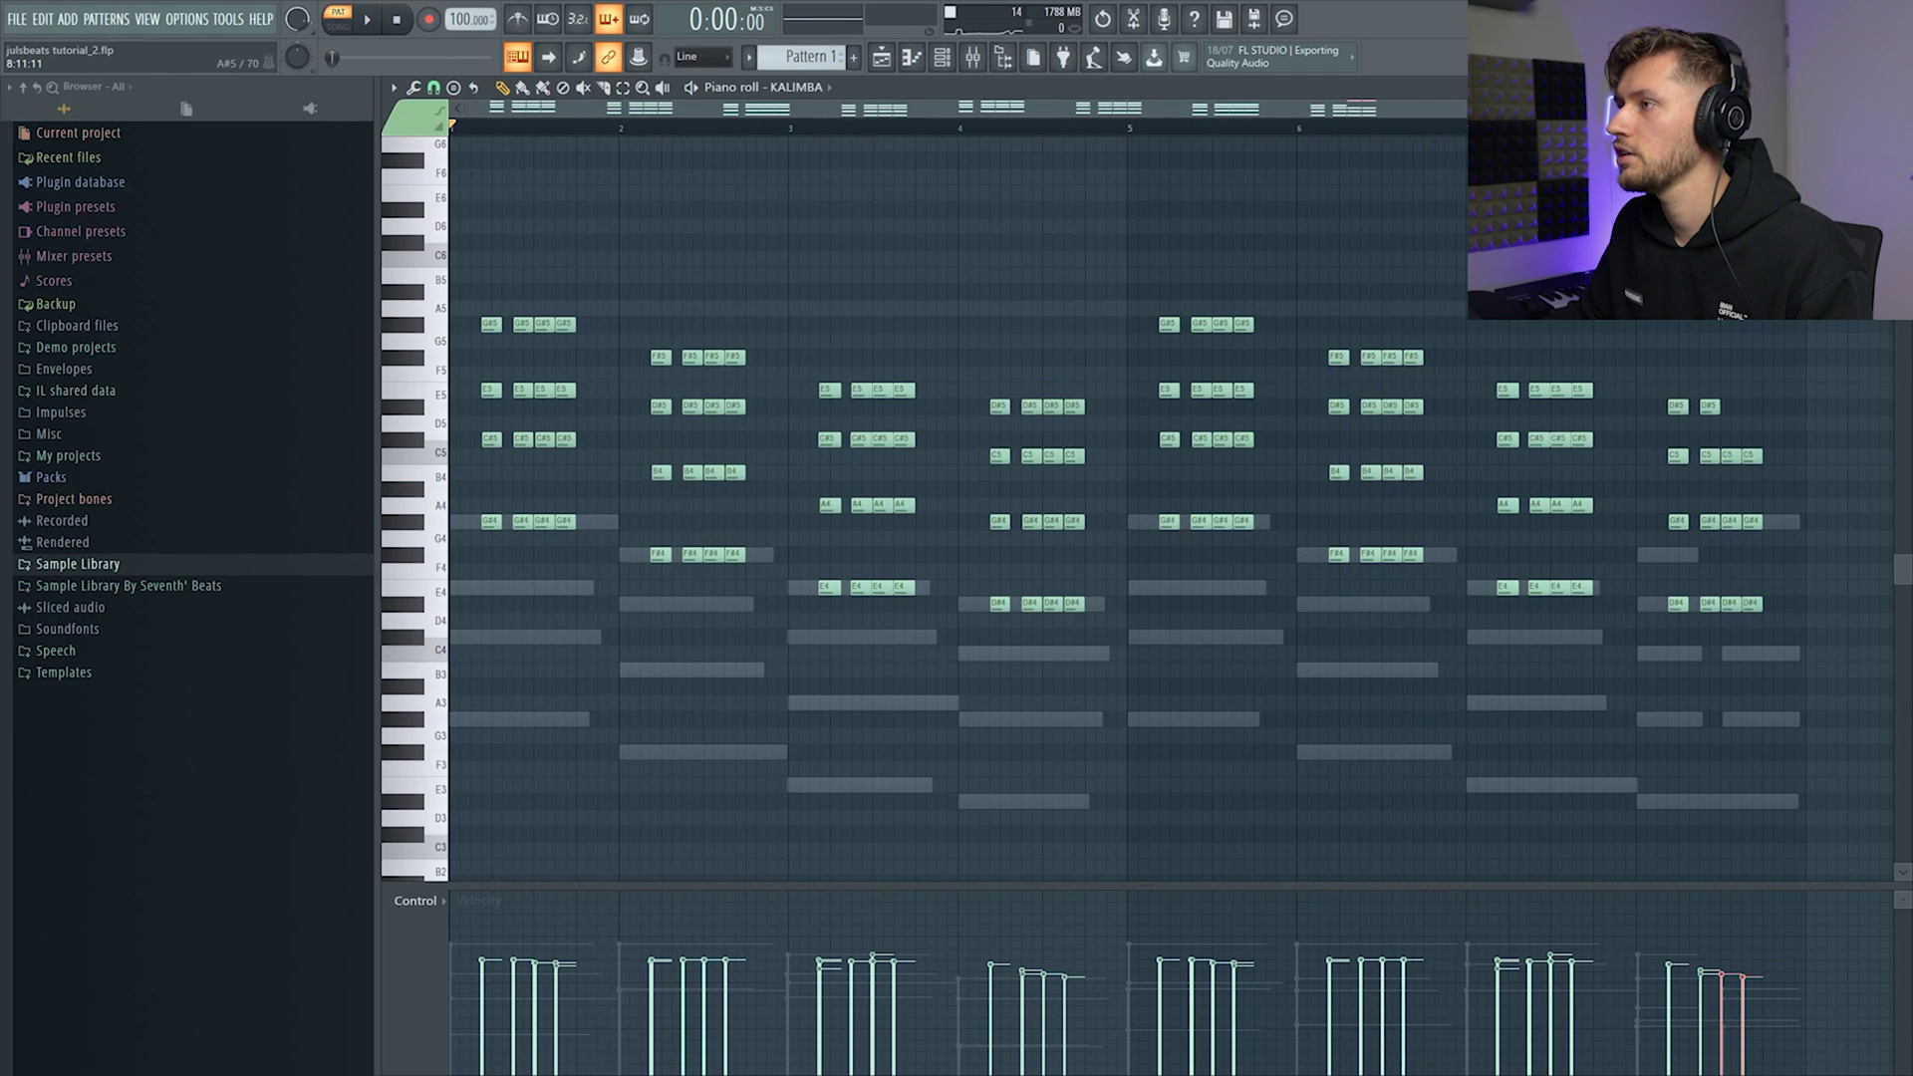
{"action": "key", "text": "space"}
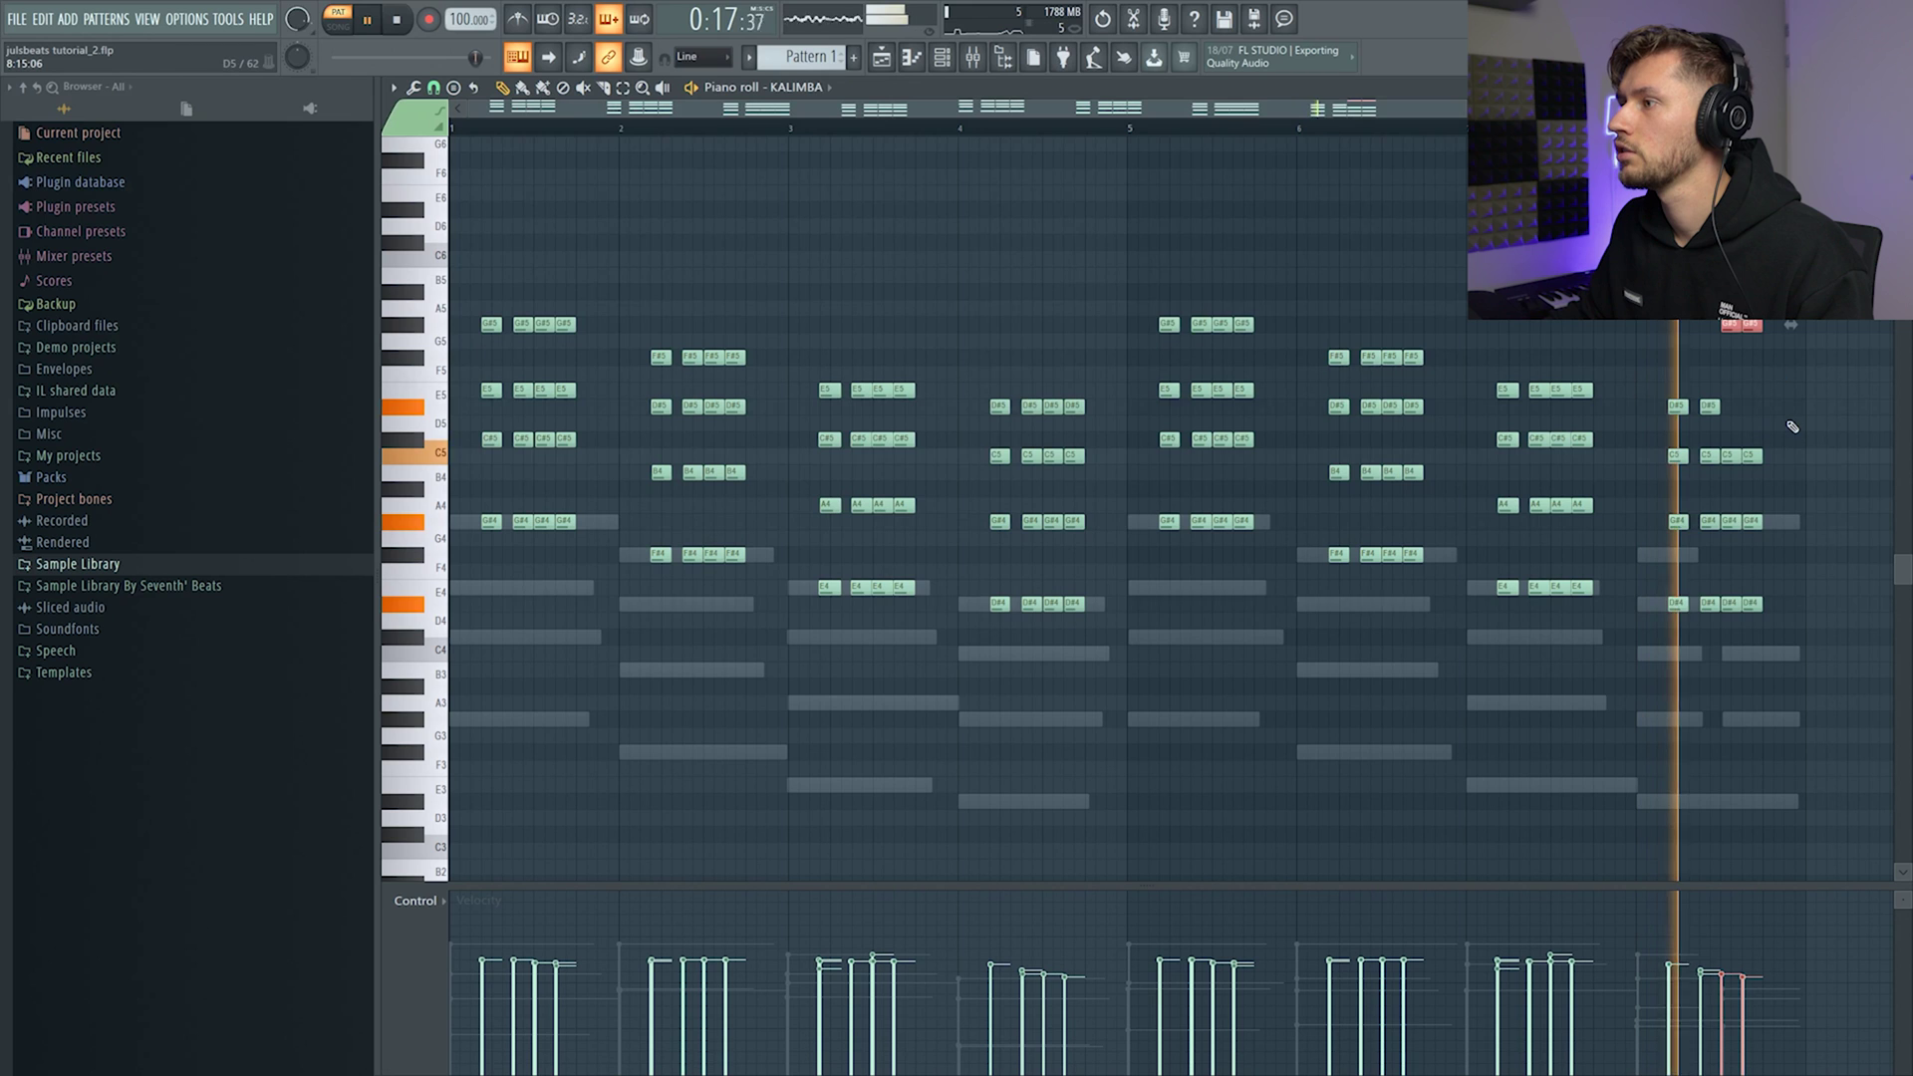
{"action": "key", "text": "space"}
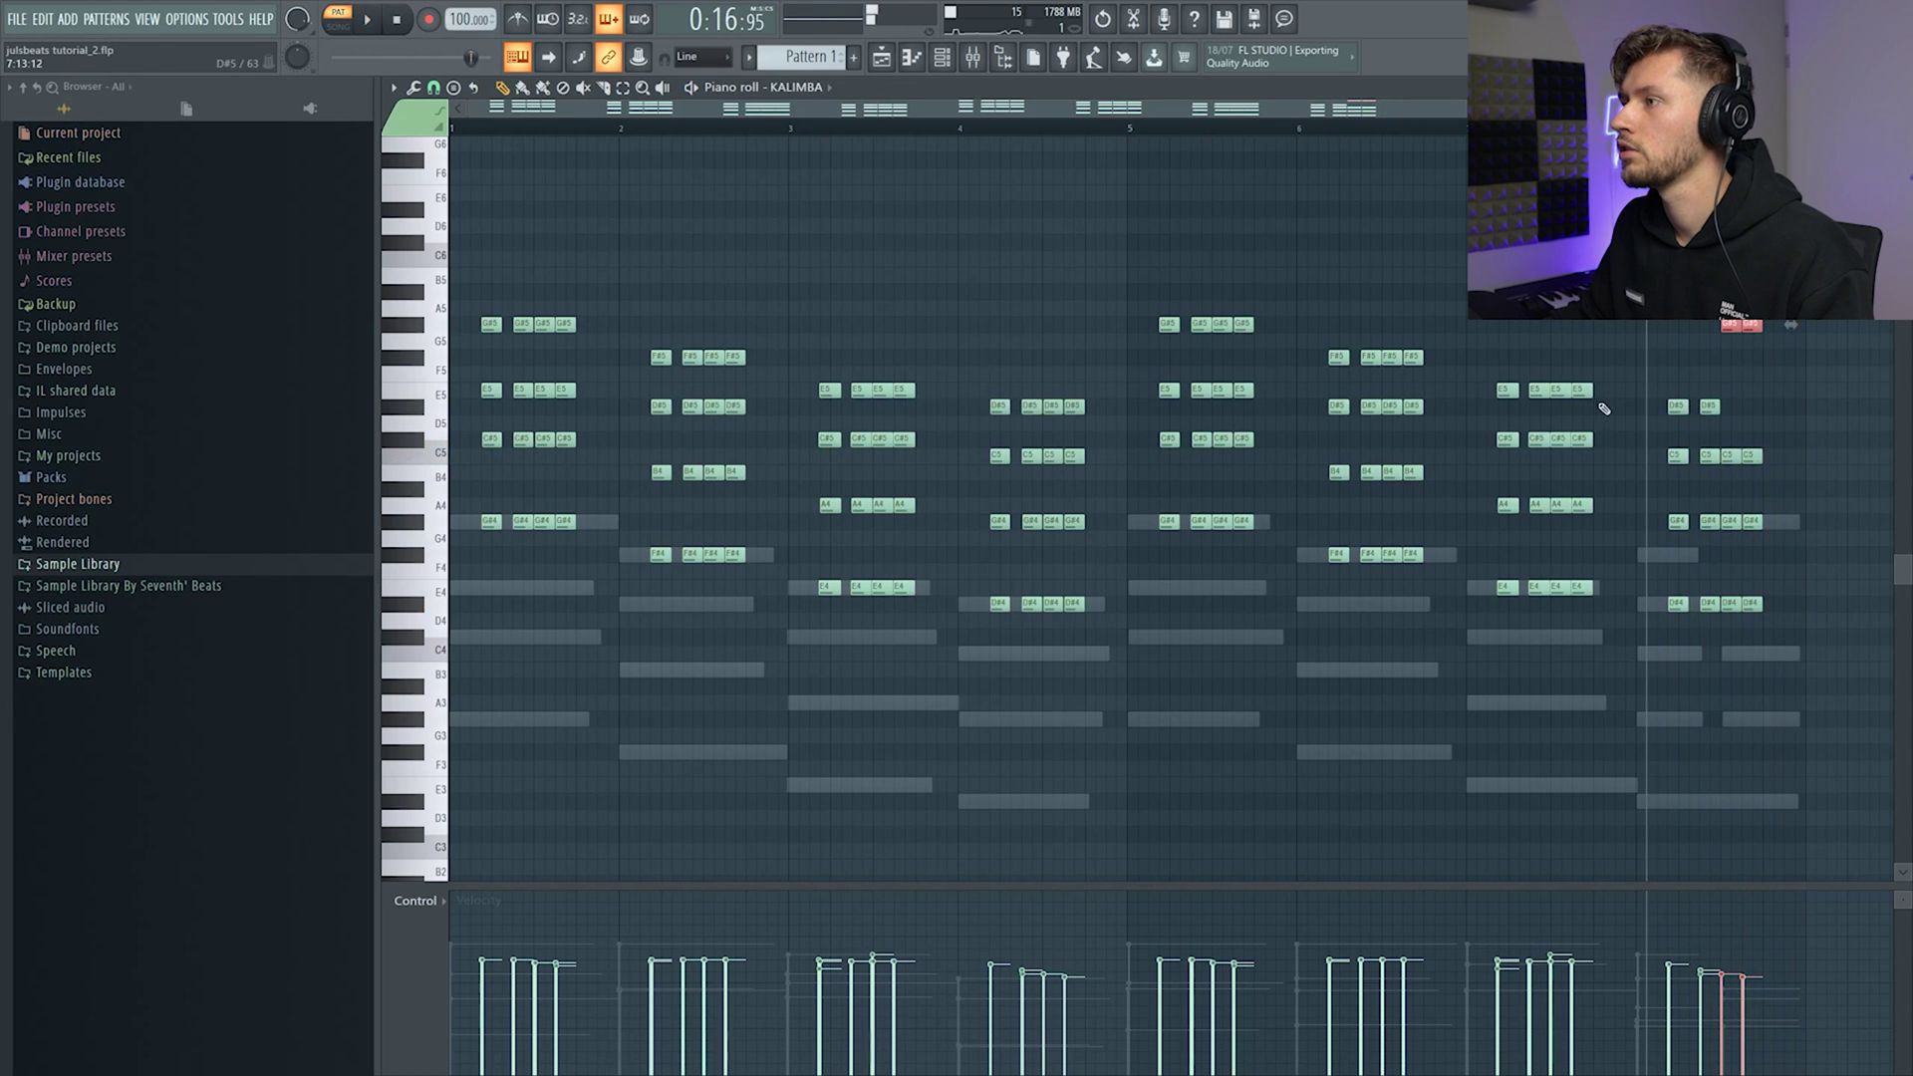
{"action": "key", "text": "space"}
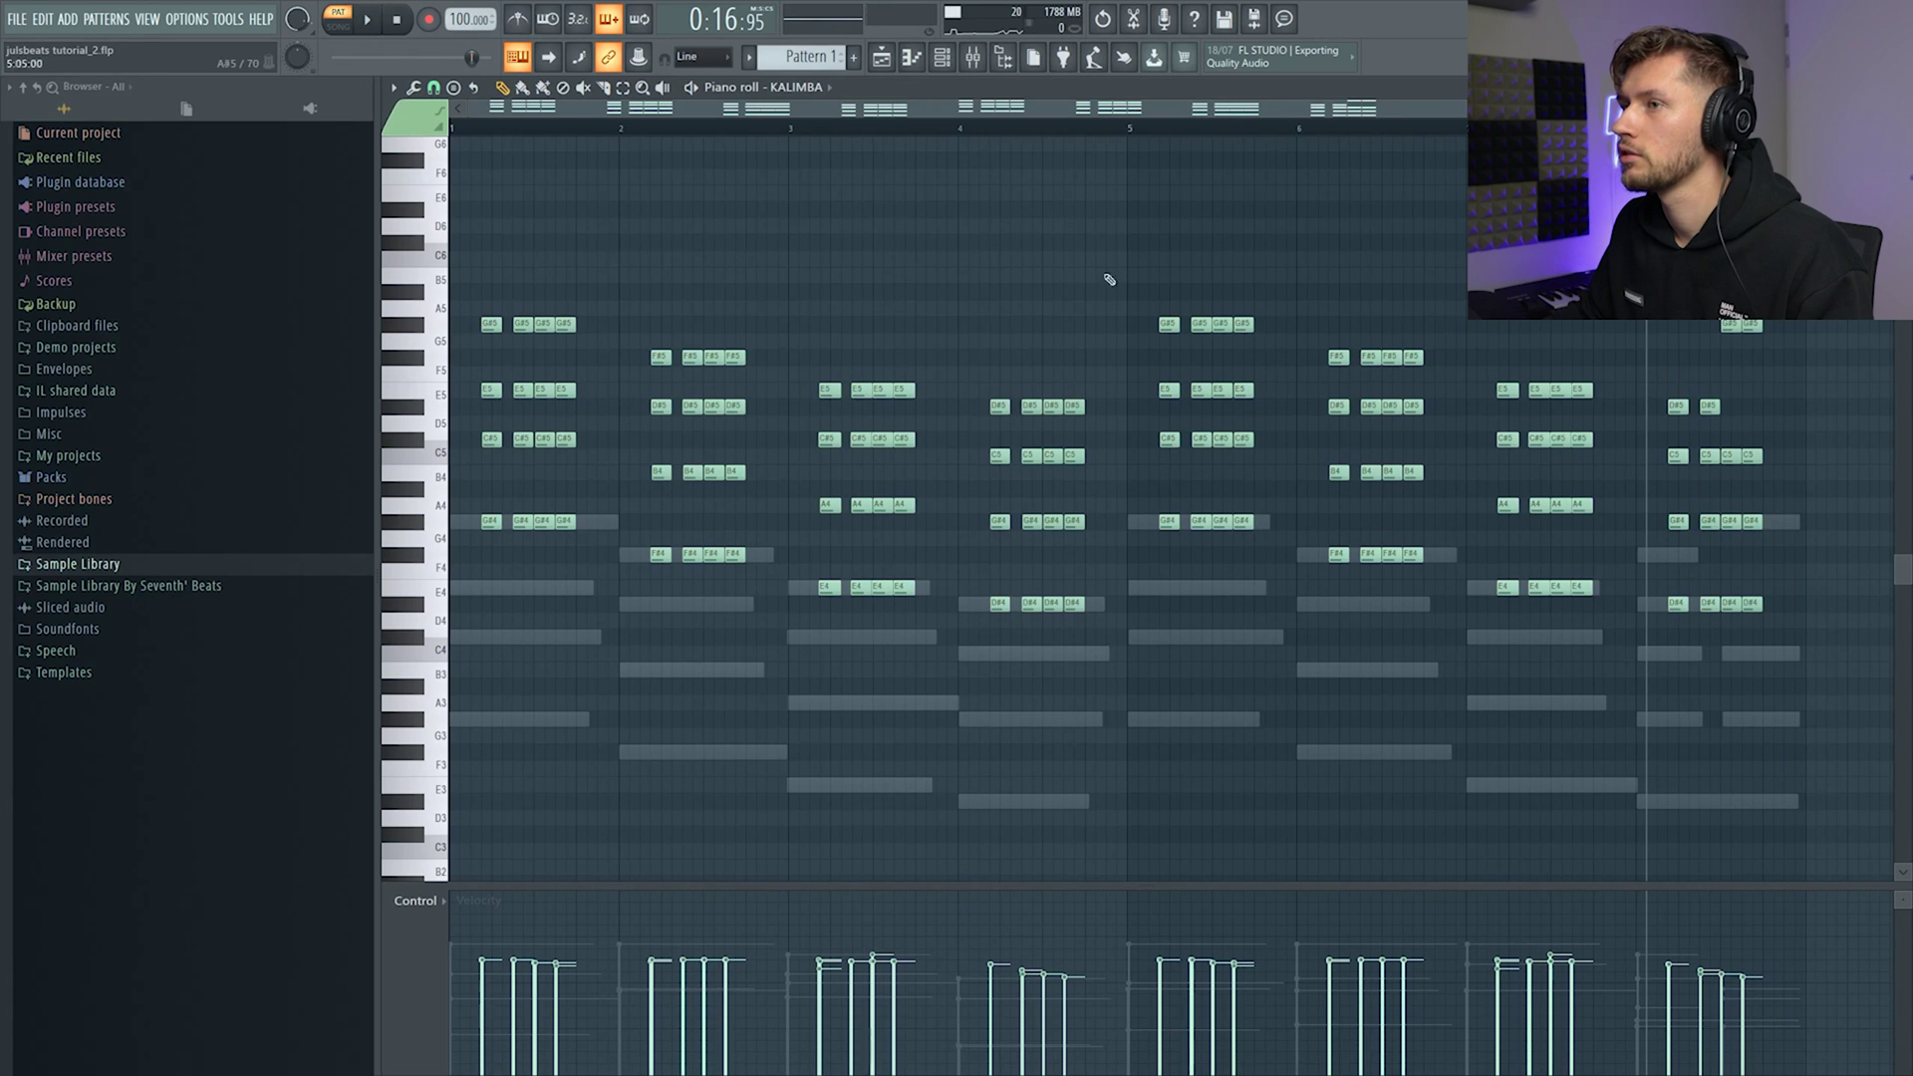
- Open the Rhodes notes and play the bar 8 chord change against the kalimba
{"action": "left_click", "coordinate": [941, 57]}
{"action": "left_click", "coordinate": [1173, 368]}
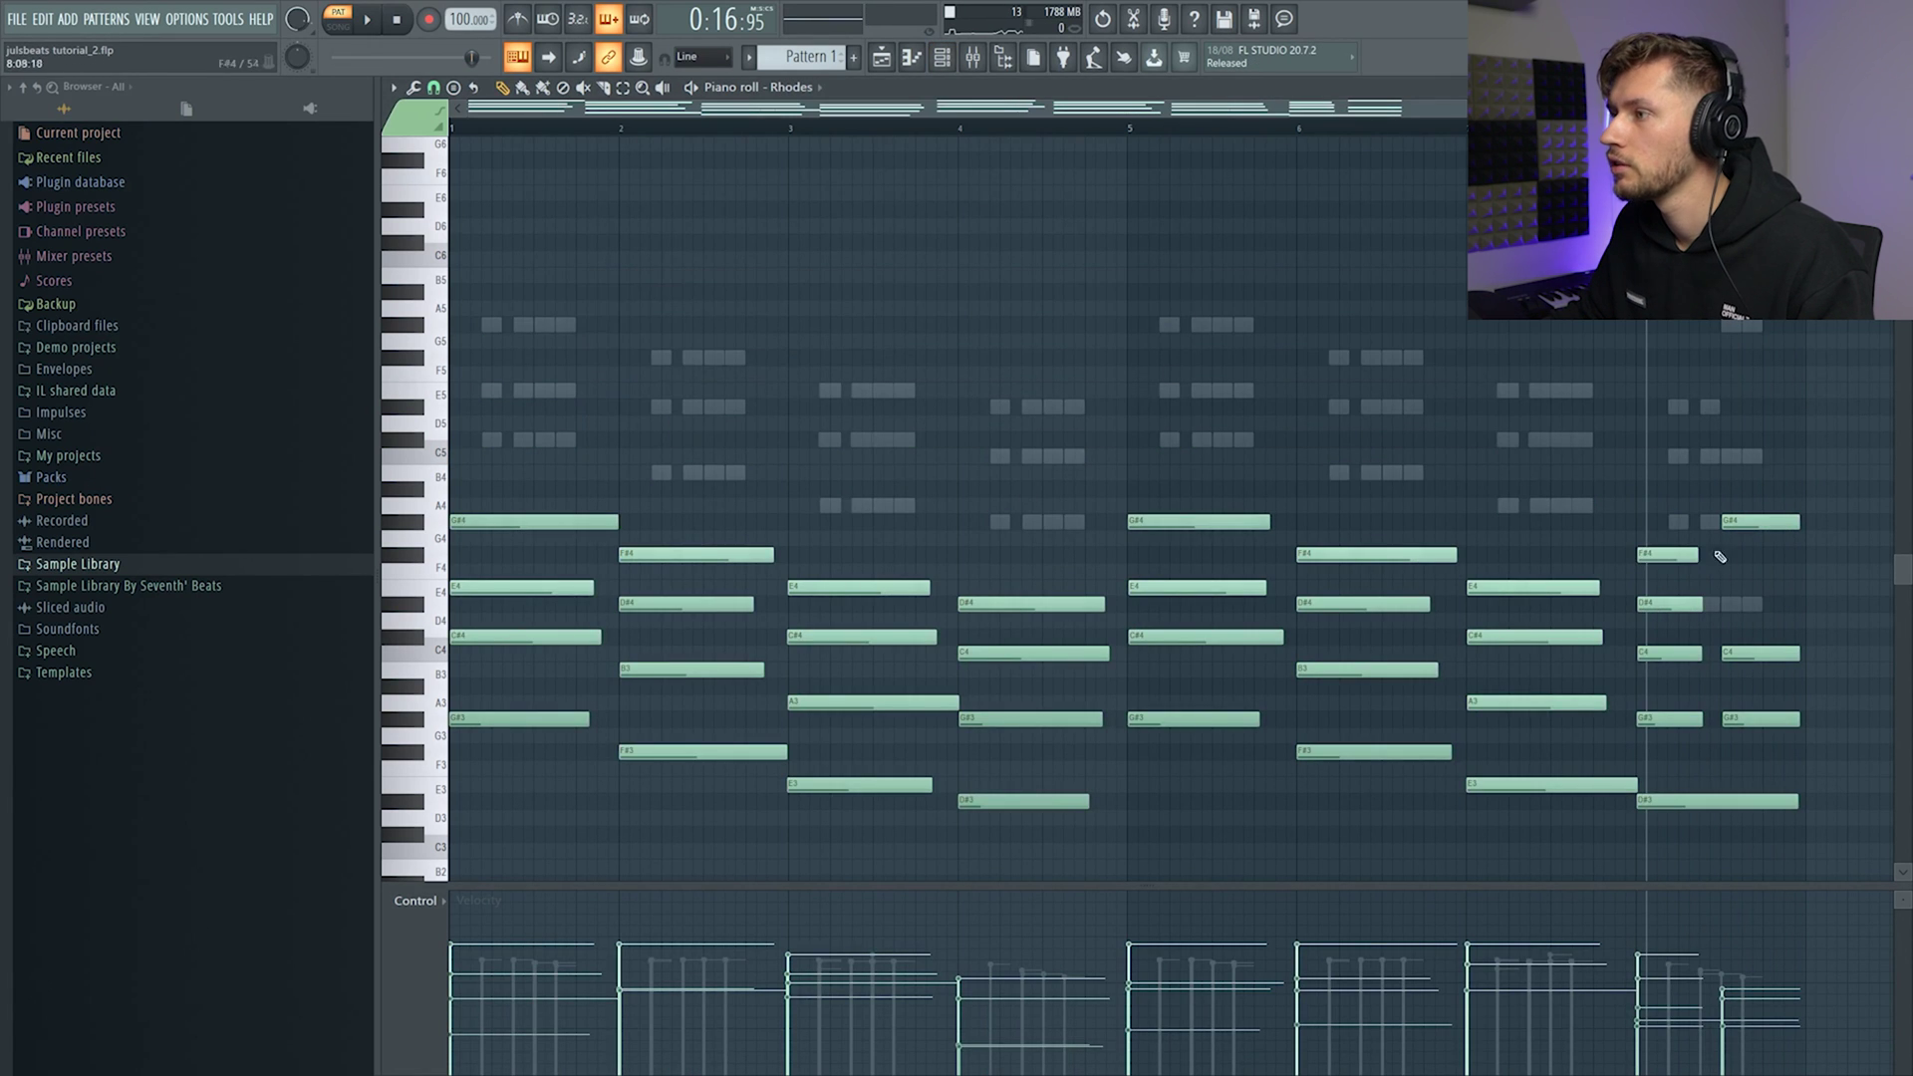
{"action": "key", "text": "space"}
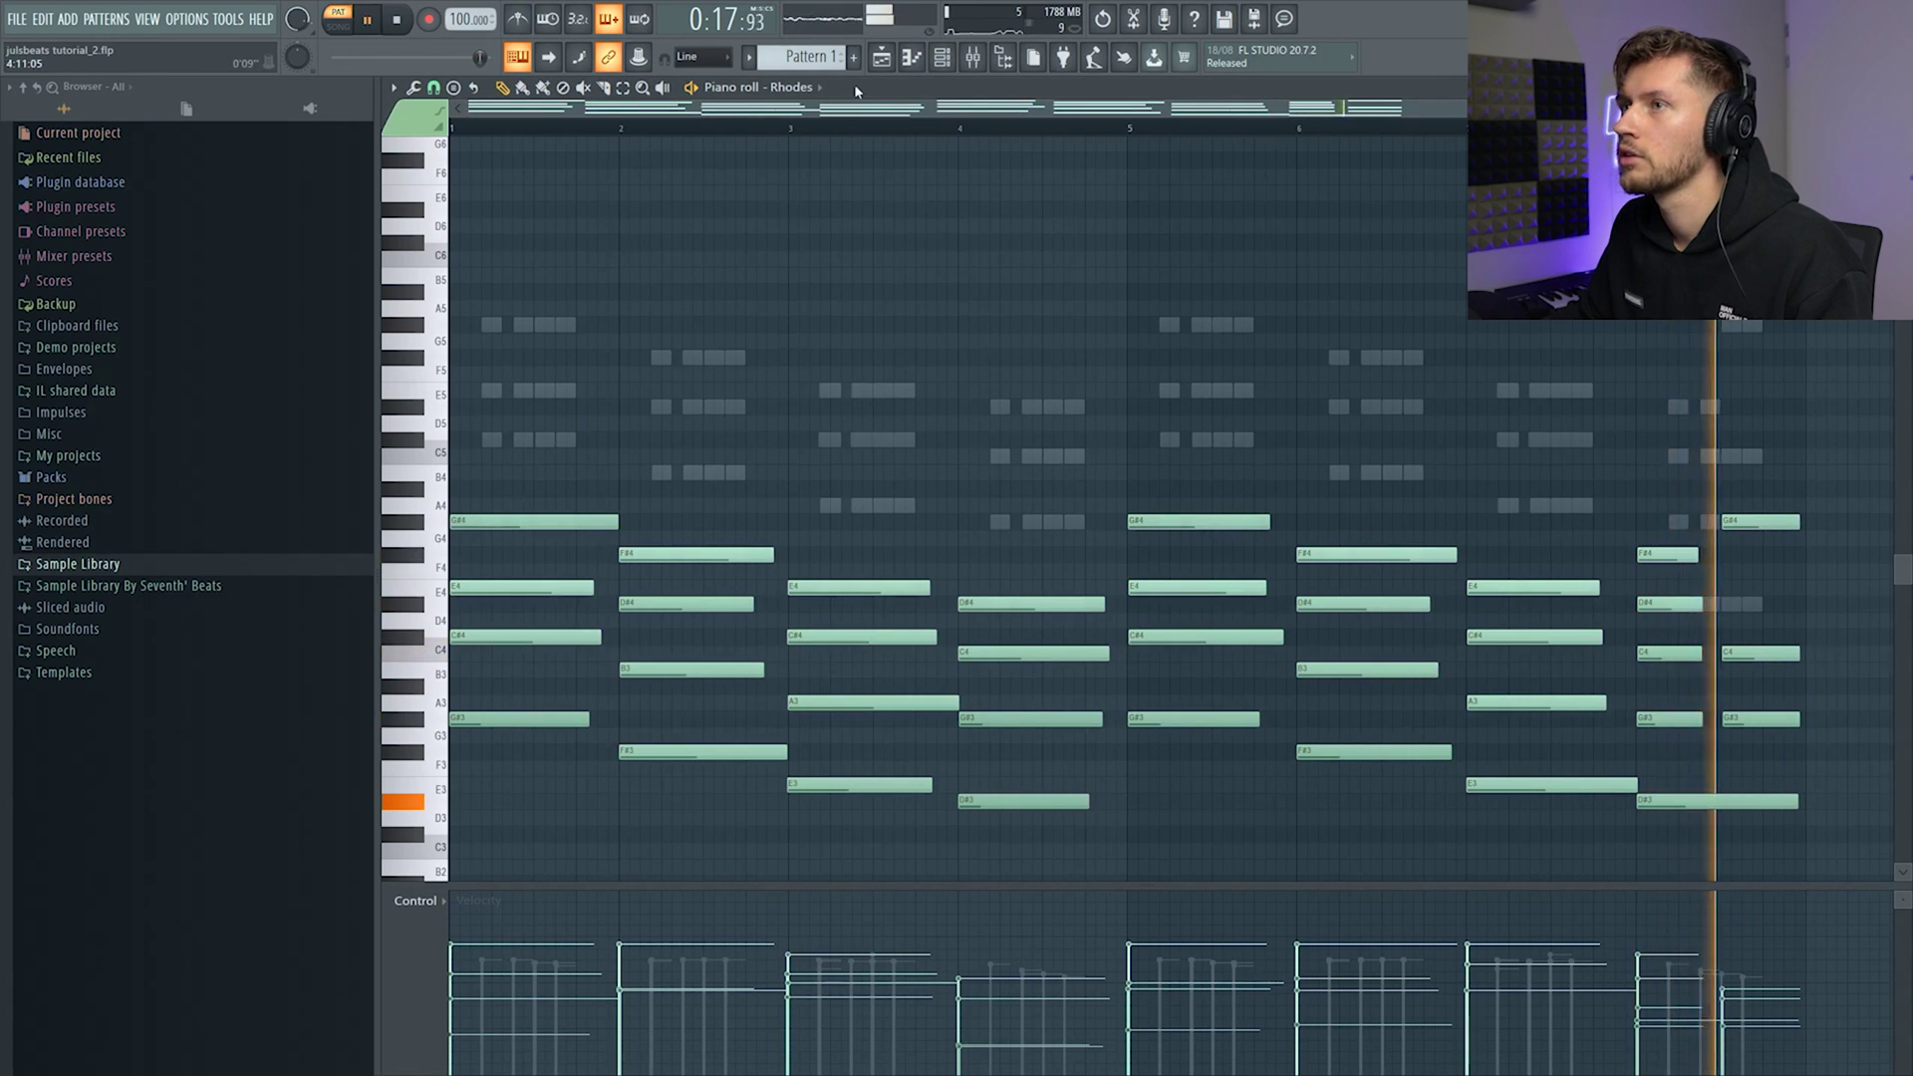
- Open the piano roll of the Ample Guitar TC channel and set its snap to 1/2 step
{"action": "left_click", "coordinate": [881, 56]}
{"action": "left_click", "coordinate": [942, 56]}
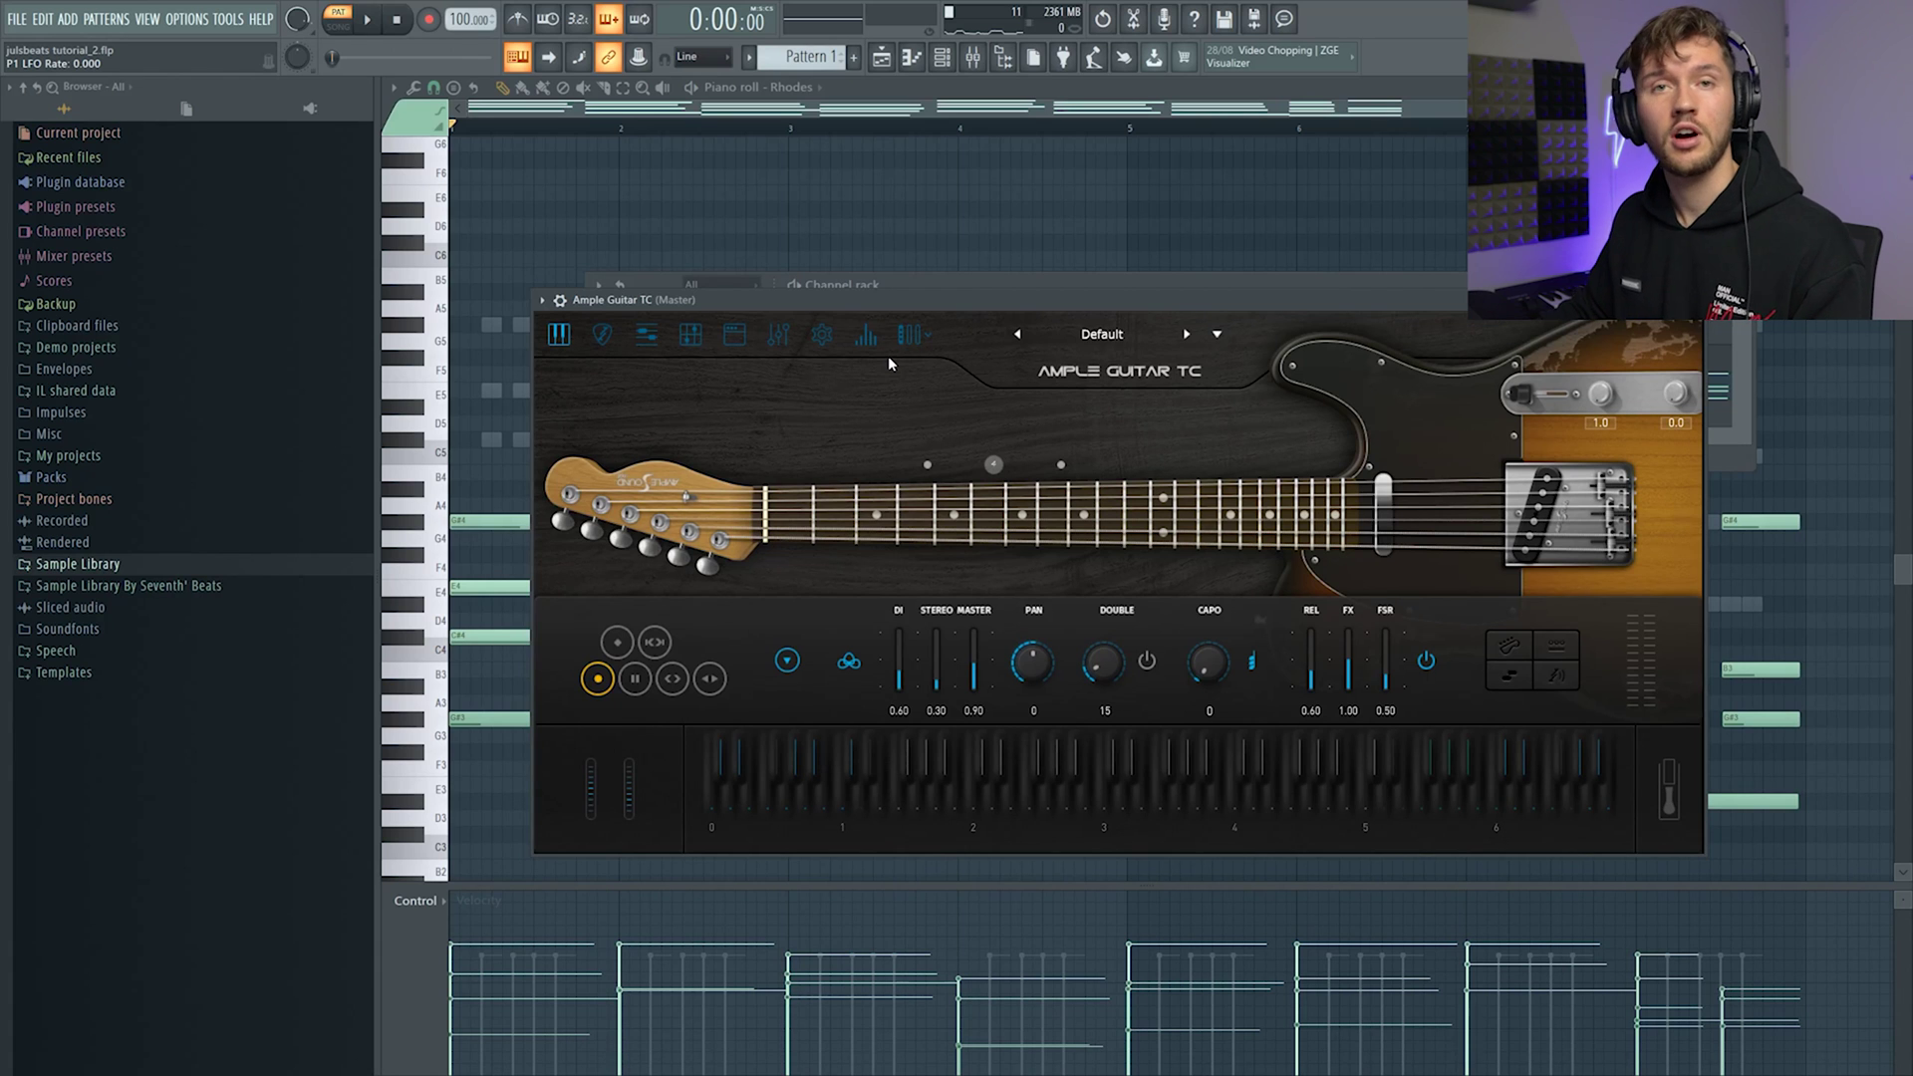
{"action": "left_click", "coordinate": [942, 57]}
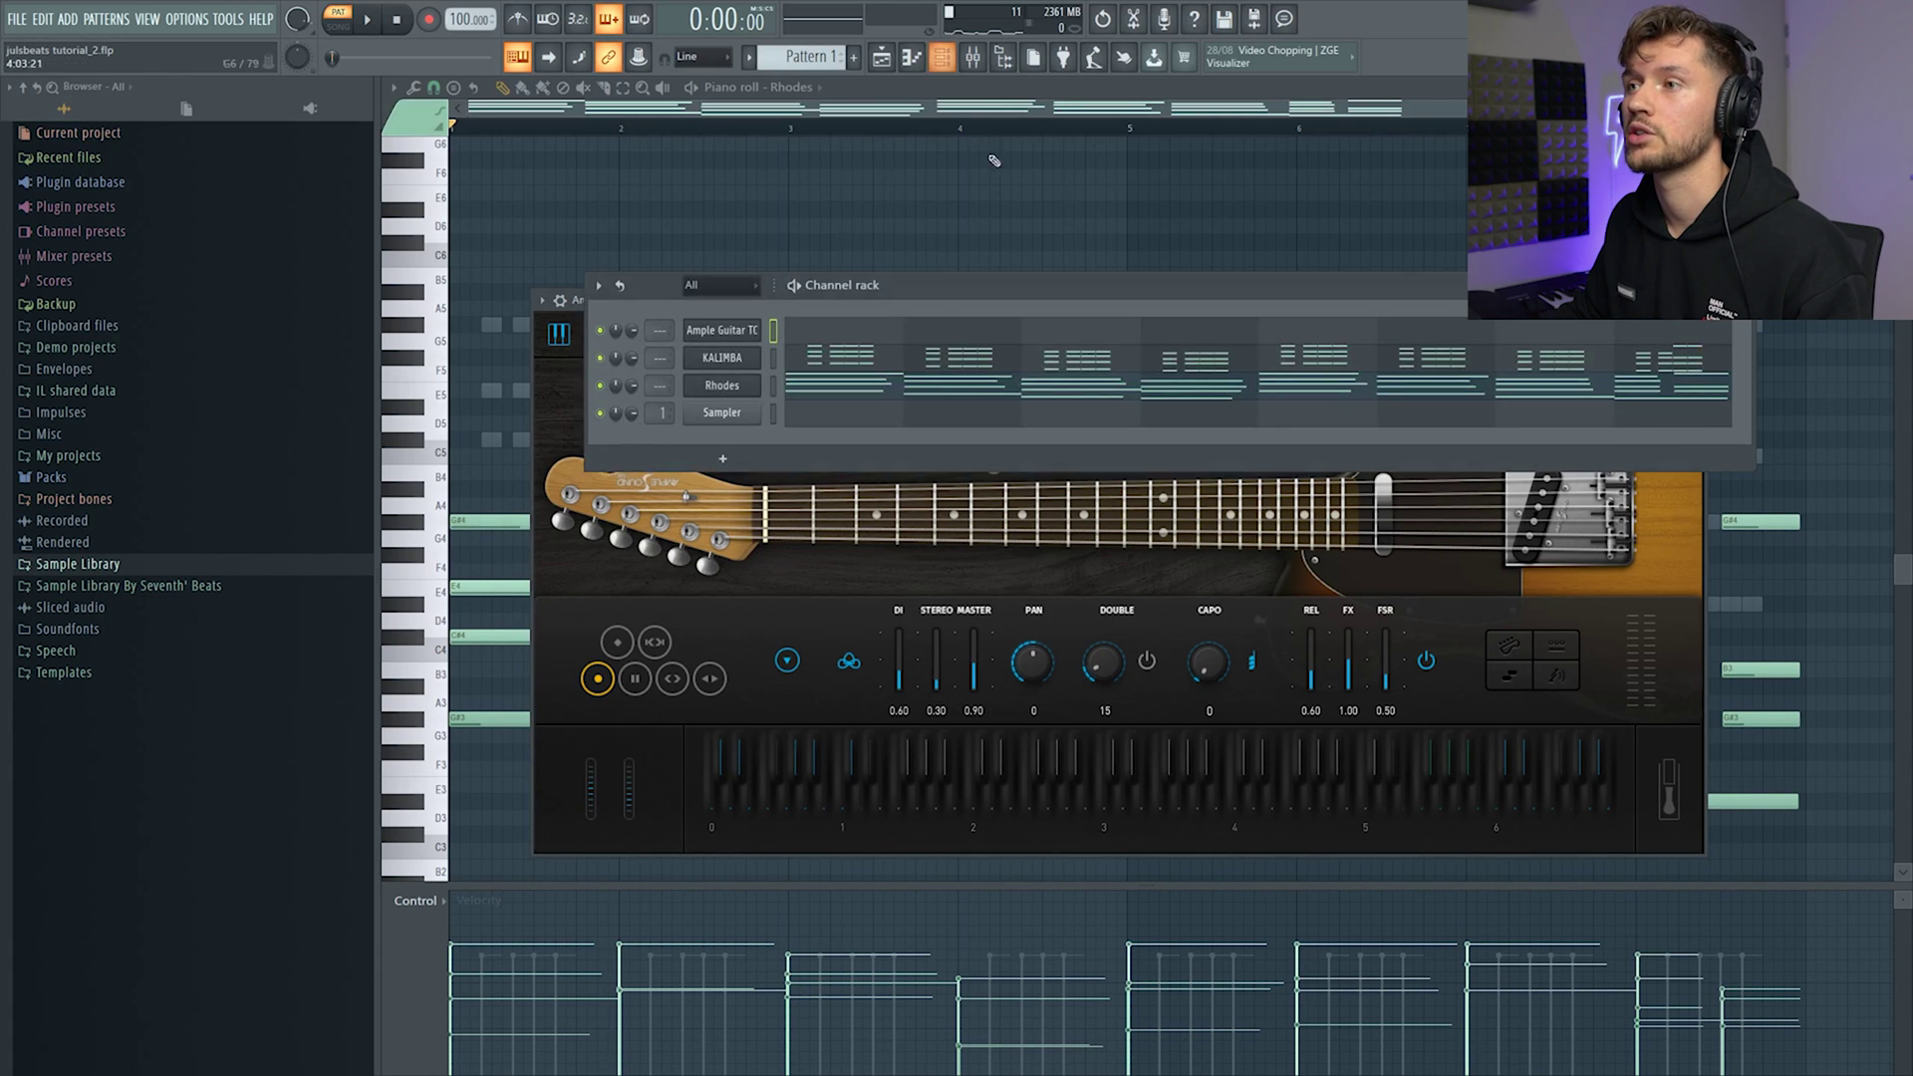
{"action": "left_click", "coordinate": [886, 333]}
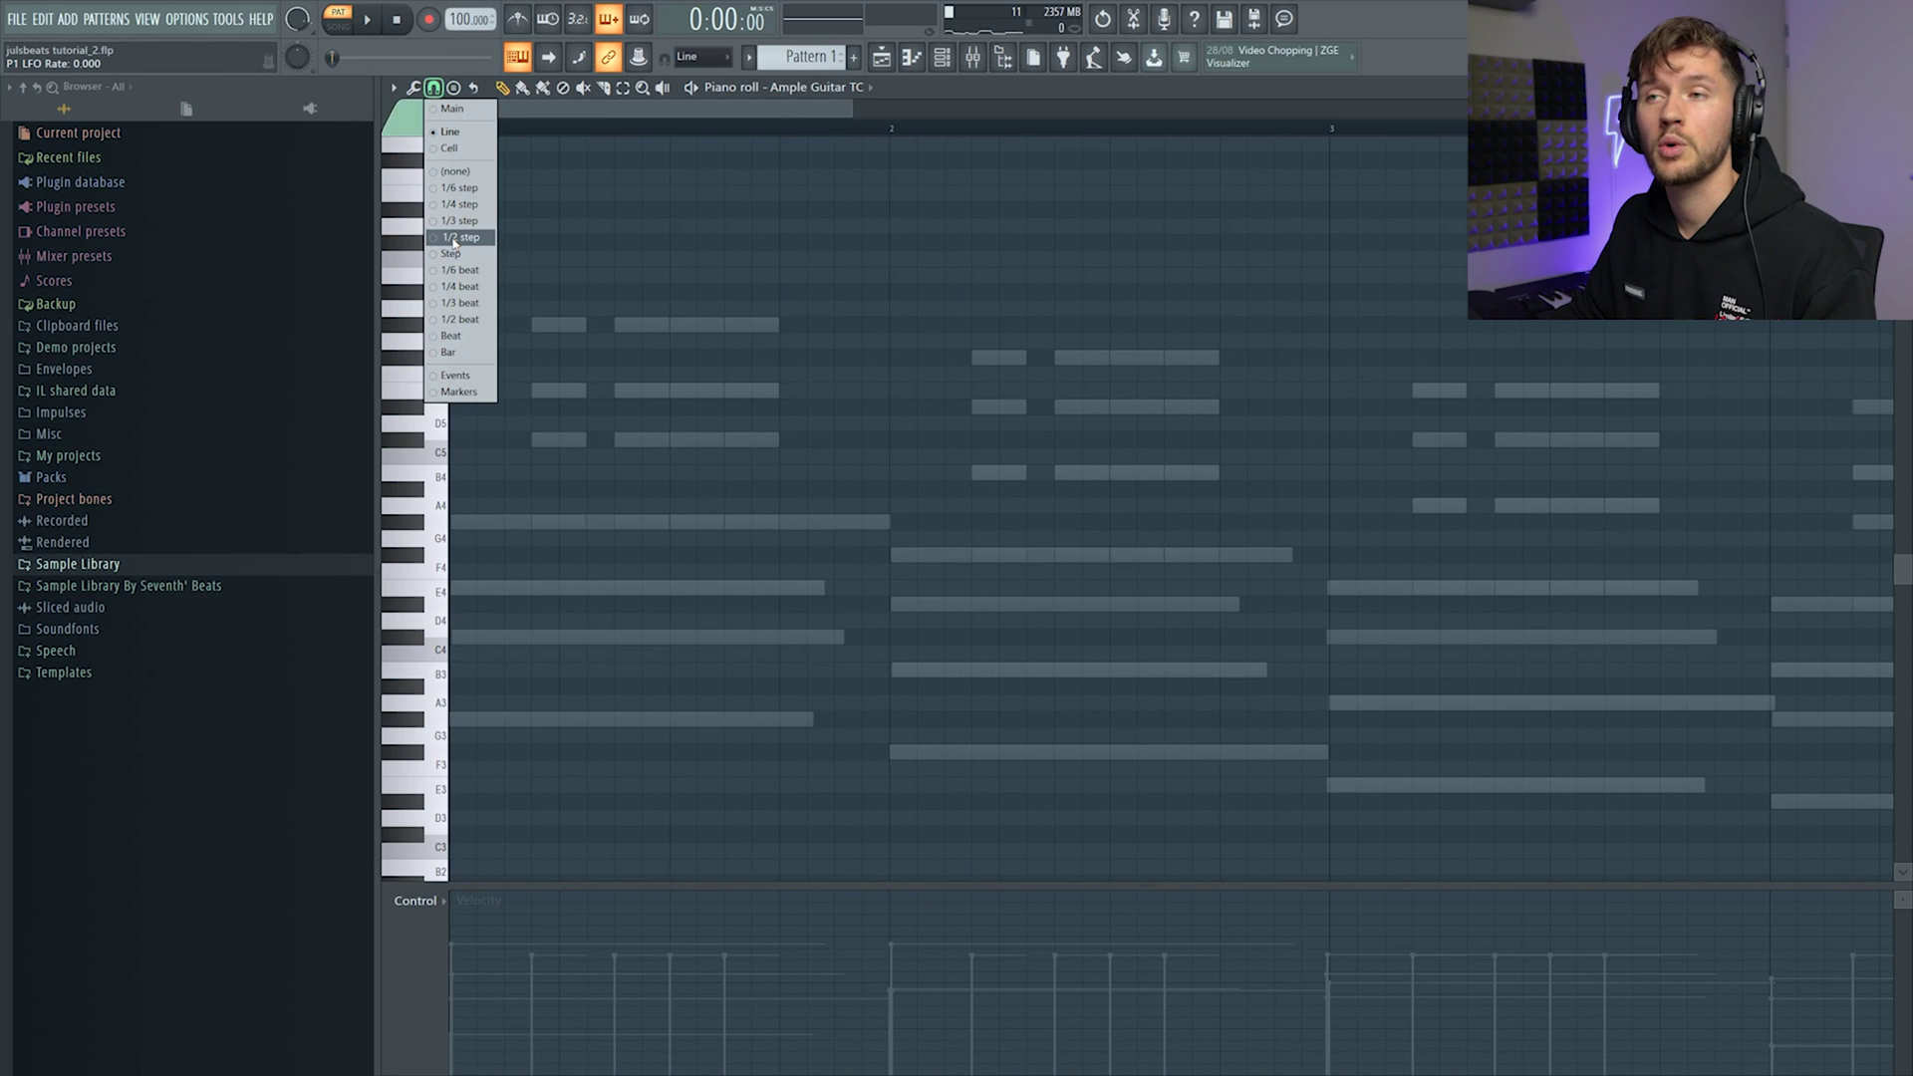
{"action": "left_click", "coordinate": [453, 239]}
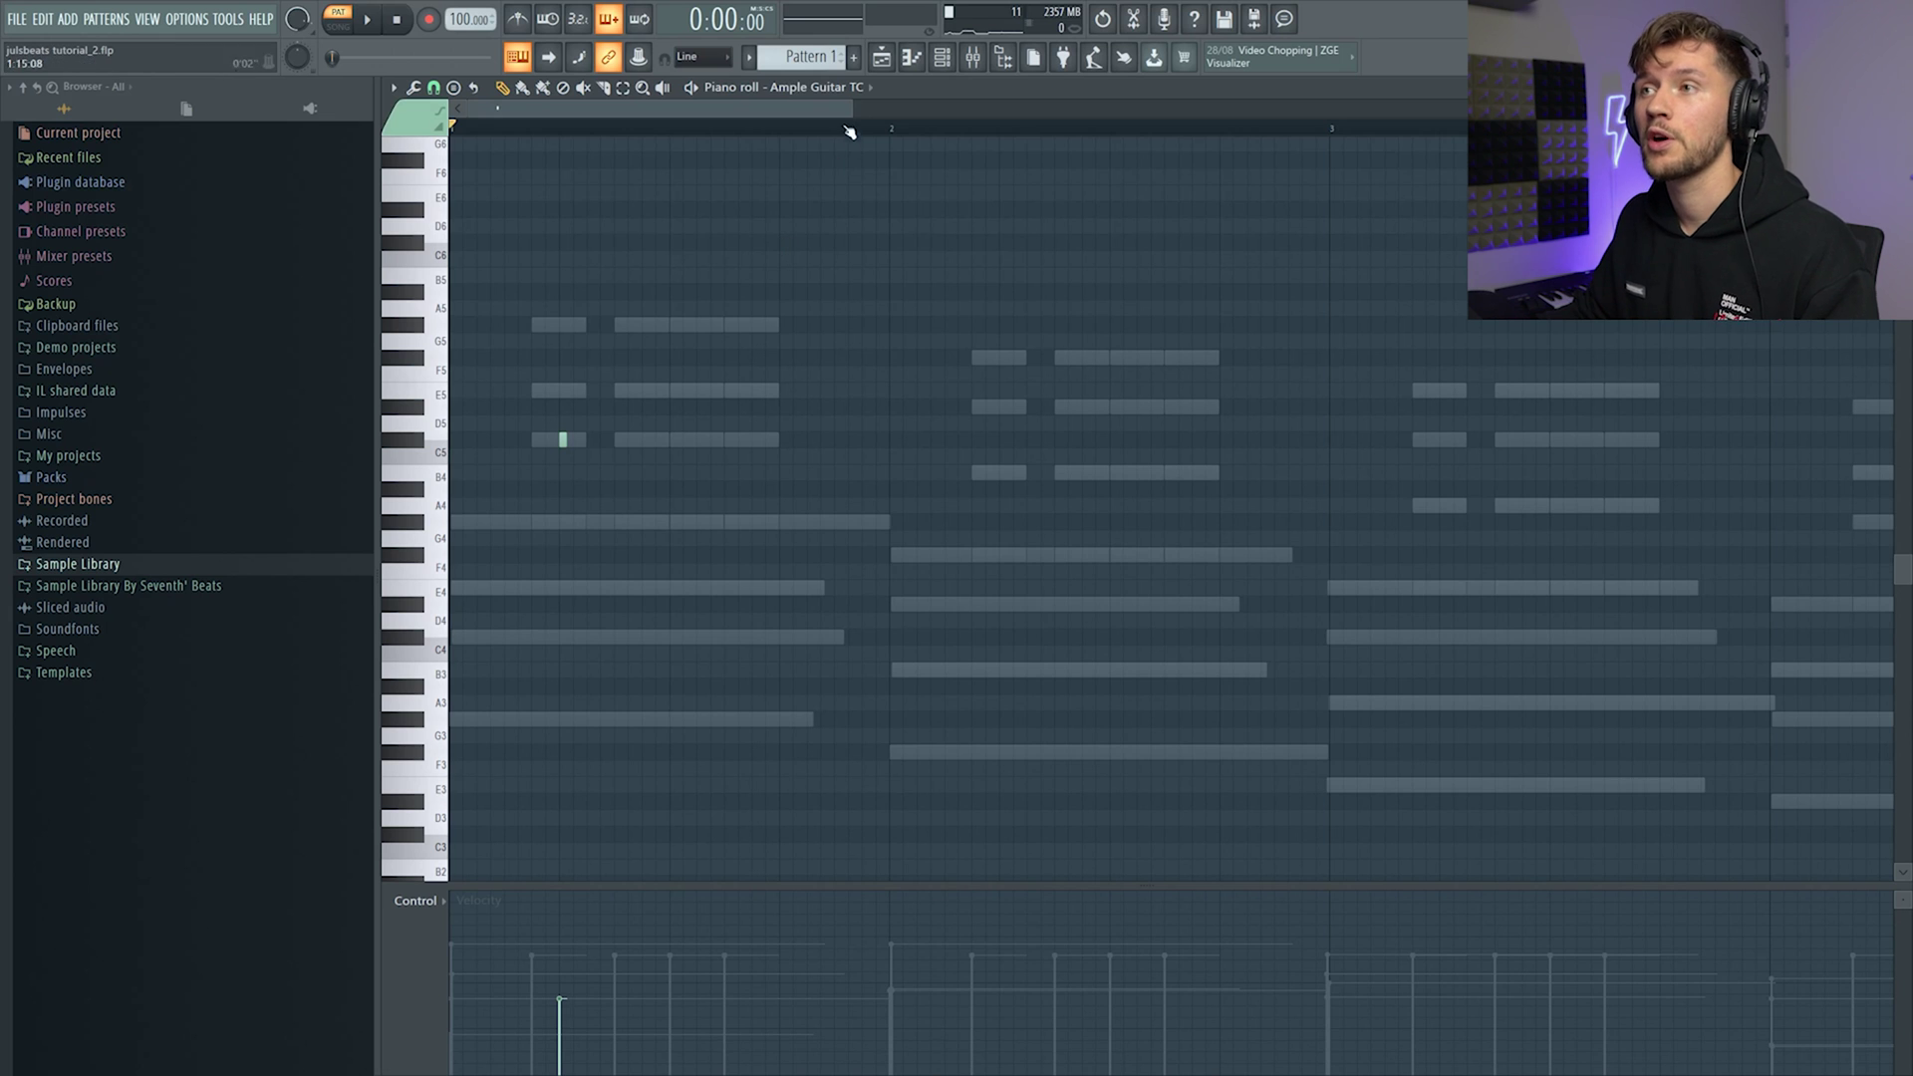
- Place four short C#5 notes in bar 1 as the start of the guitar melody and play them back
{"action": "left_click_drag", "start_coordinate": [846, 110], "coordinate": [853, 112]}
{"action": "left_click", "coordinate": [643, 439]}
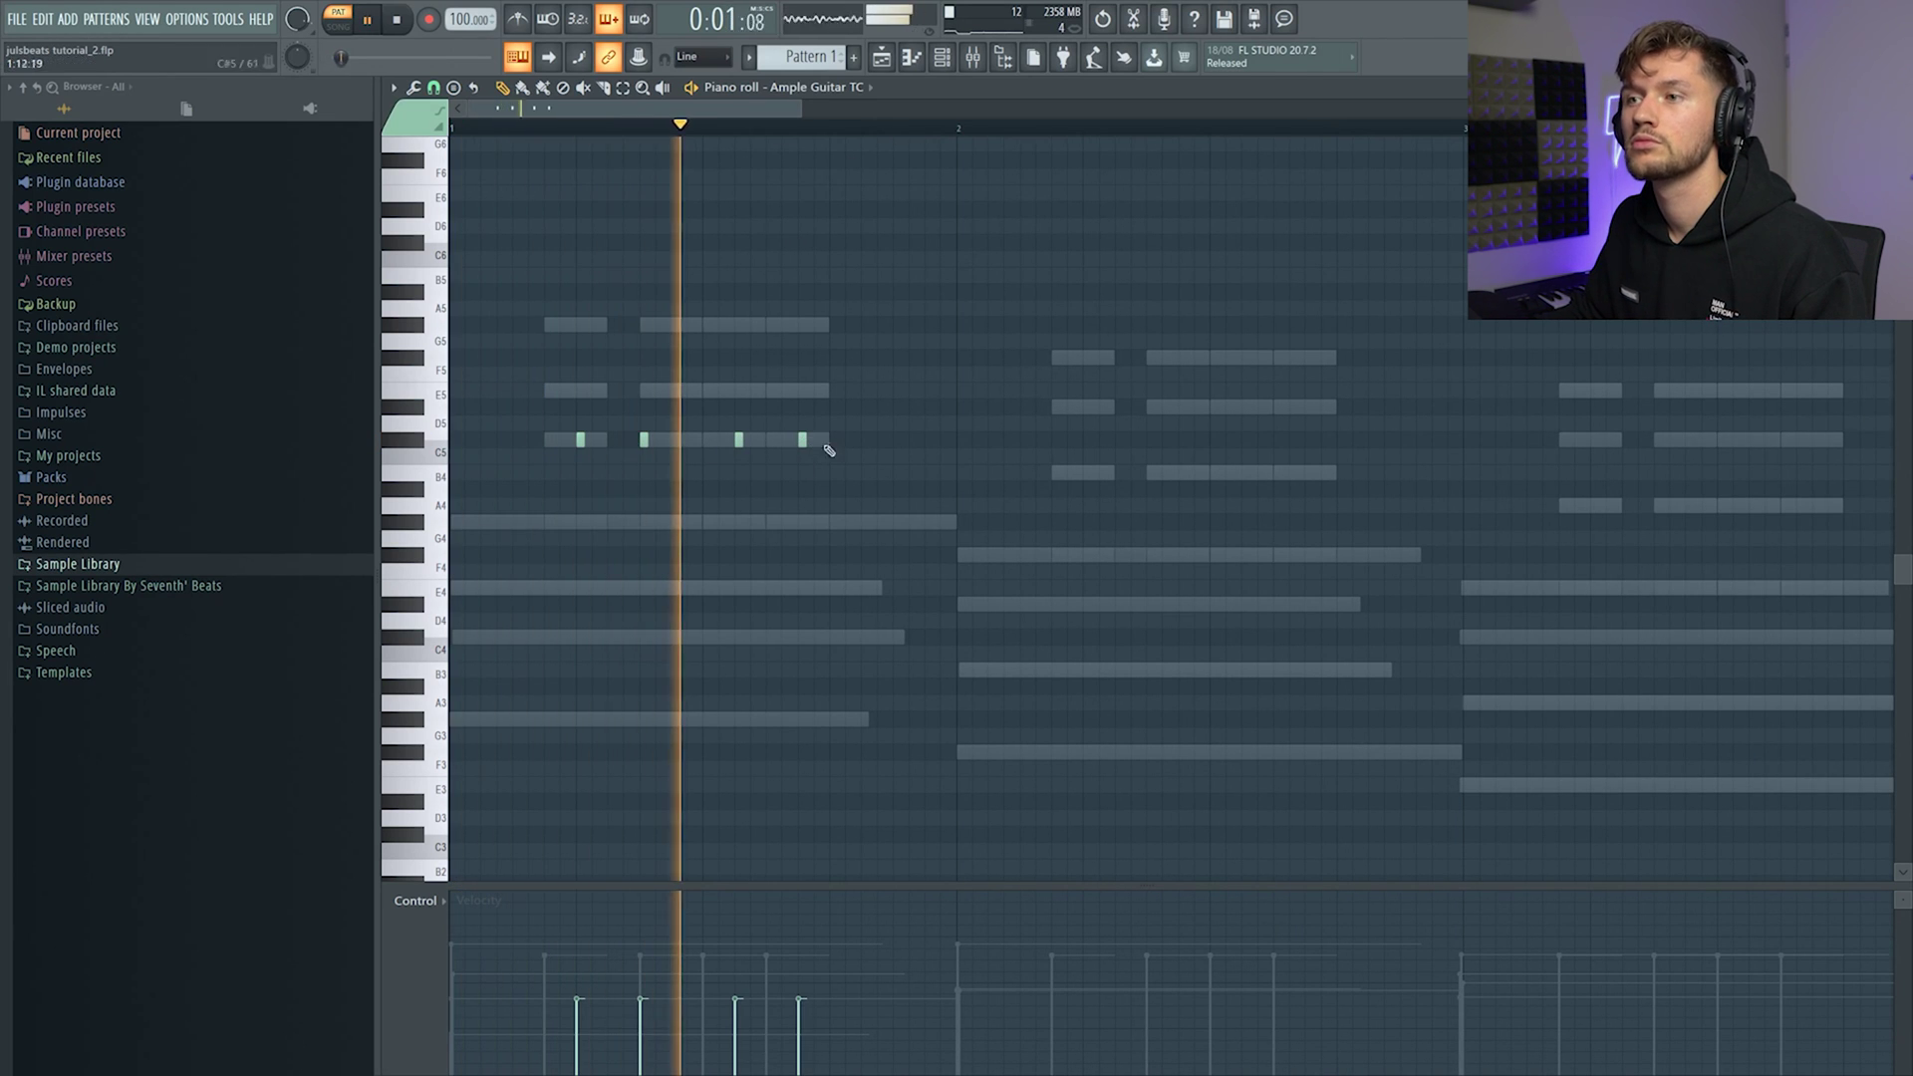
{"action": "key", "text": "space"}
- Add D#5 and E5 notes and a closing C#5 to the bar 1 guitar melody, and lengthen the short notes
{"action": "scroll", "coordinate": [887, 507], "scroll_direction": "up", "scroll_amount": 1}
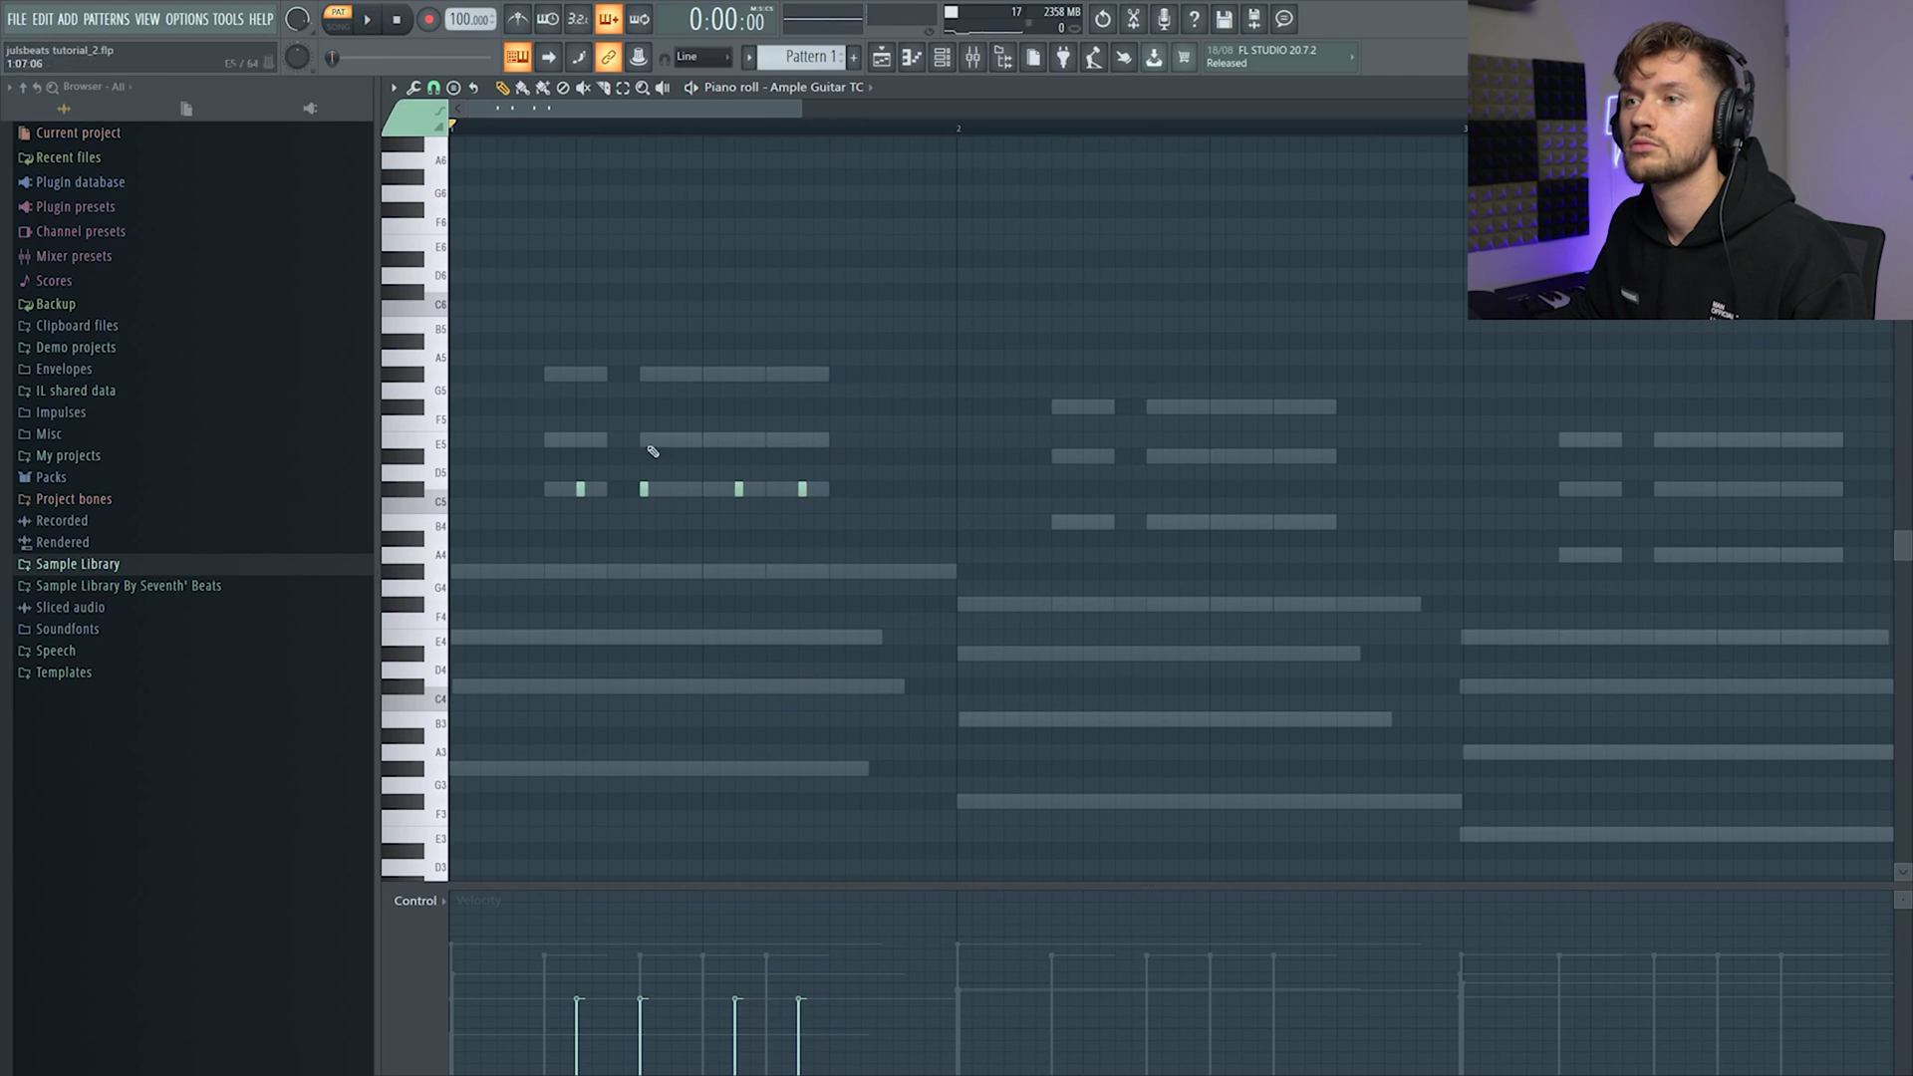
{"action": "key", "text": "space"}
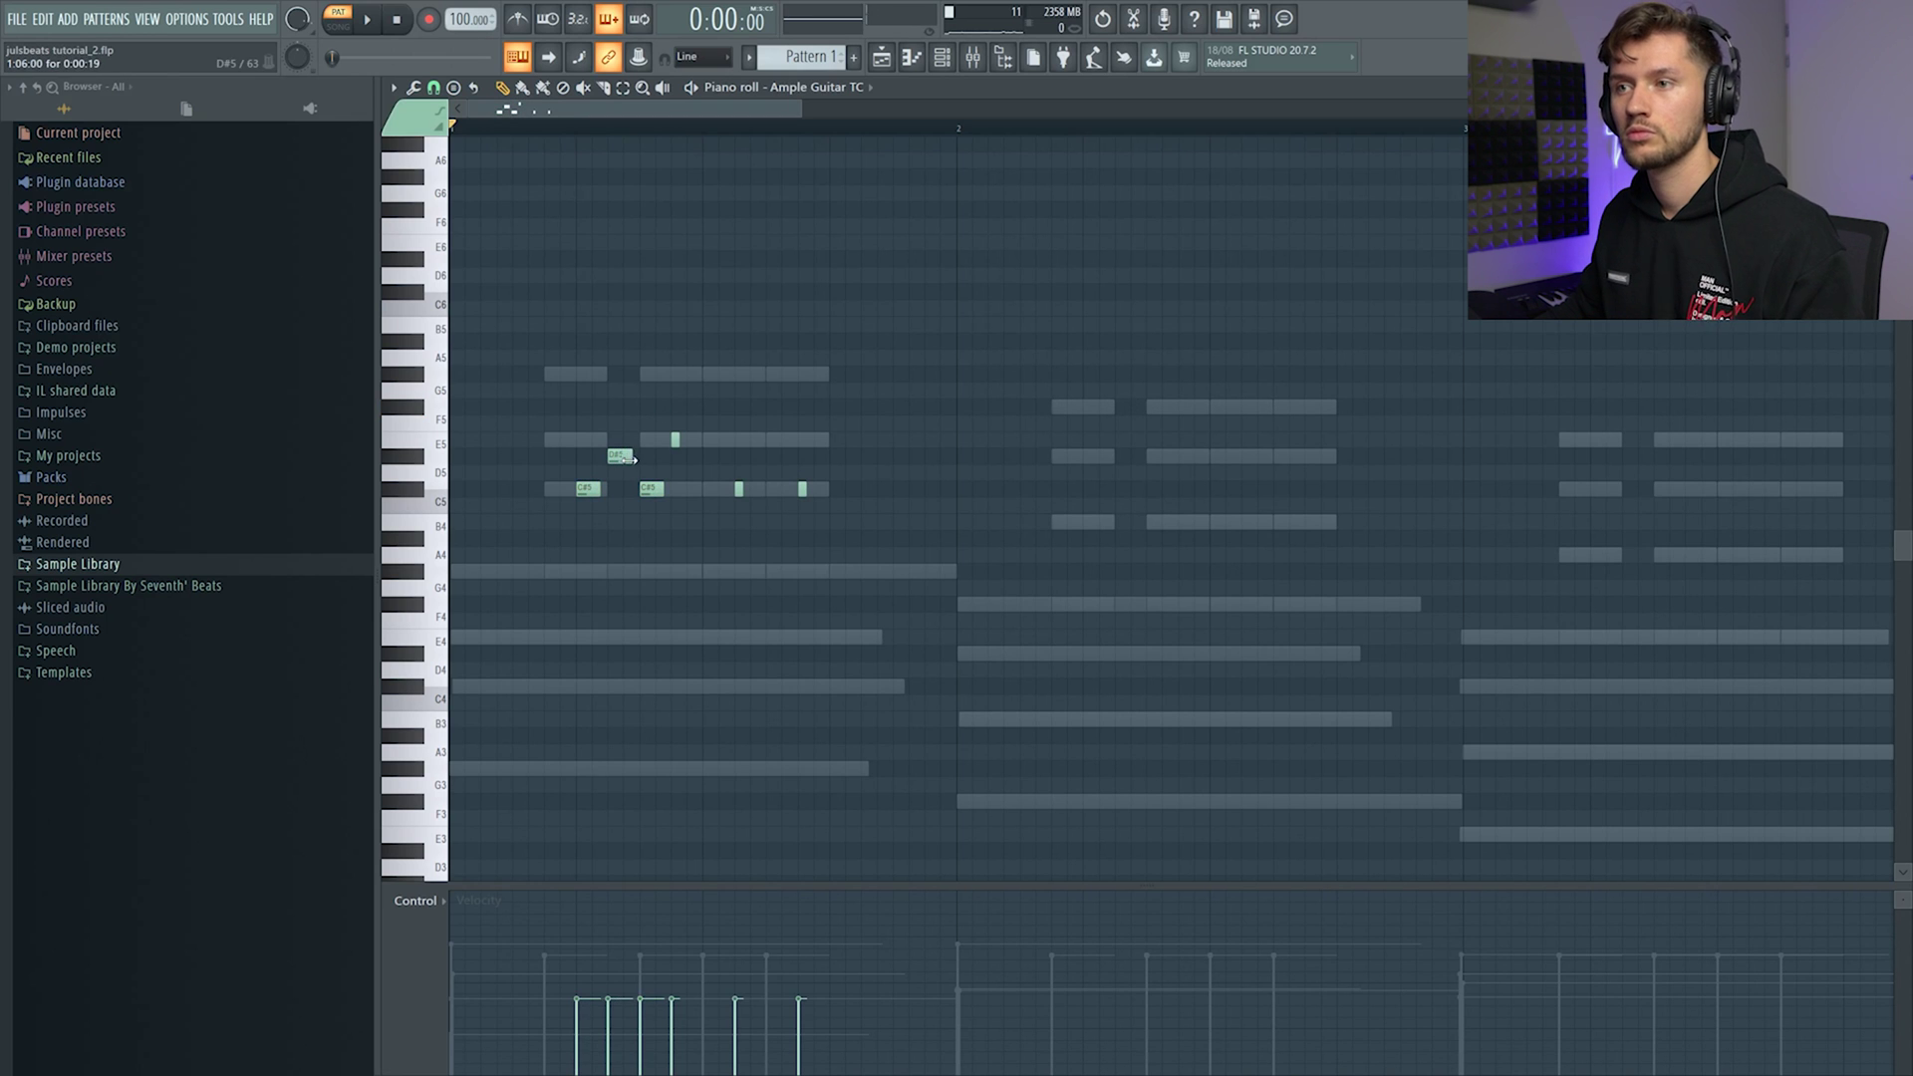
{"action": "key", "text": "space"}
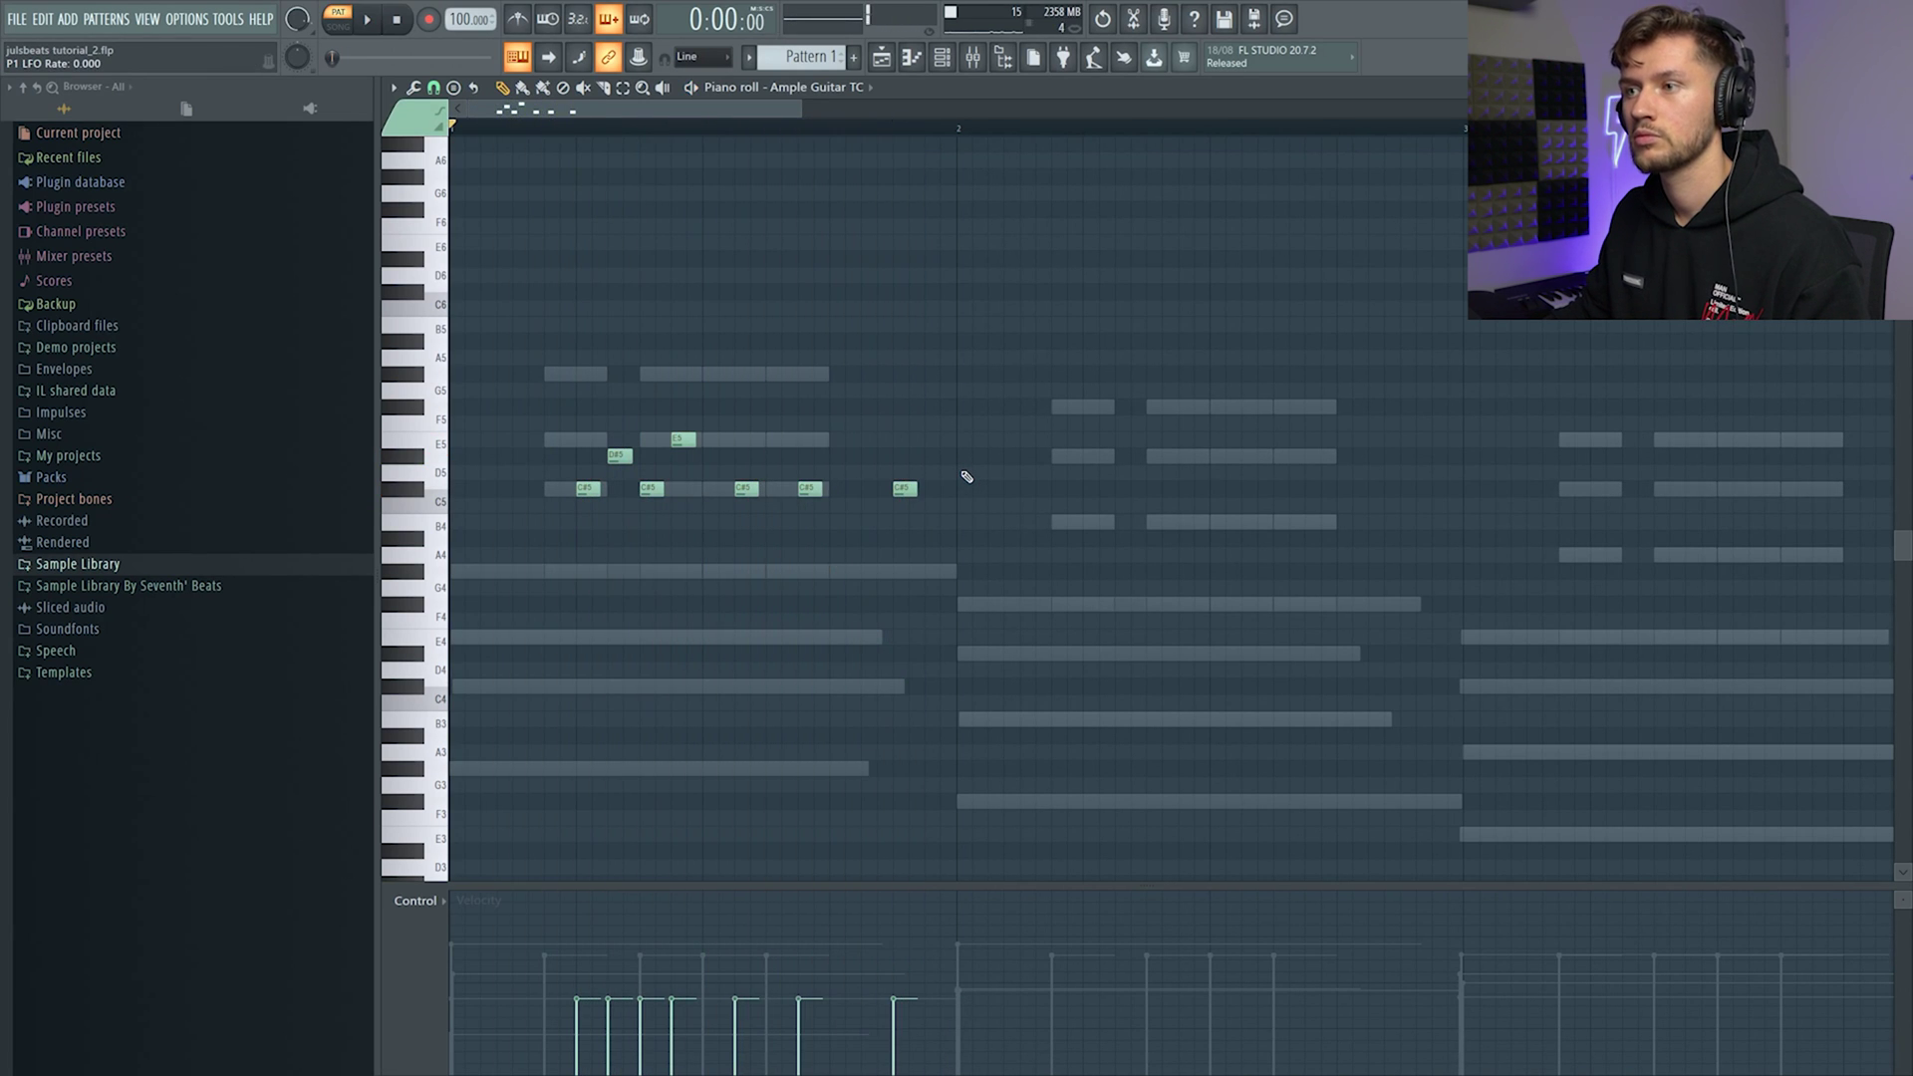
- Add a short F#5 leading into a longer G#5 near the end of bar 1 and continue the guitar melody through bar 2
{"action": "scroll", "coordinate": [953, 478], "scroll_direction": "up", "scroll_amount": 1}
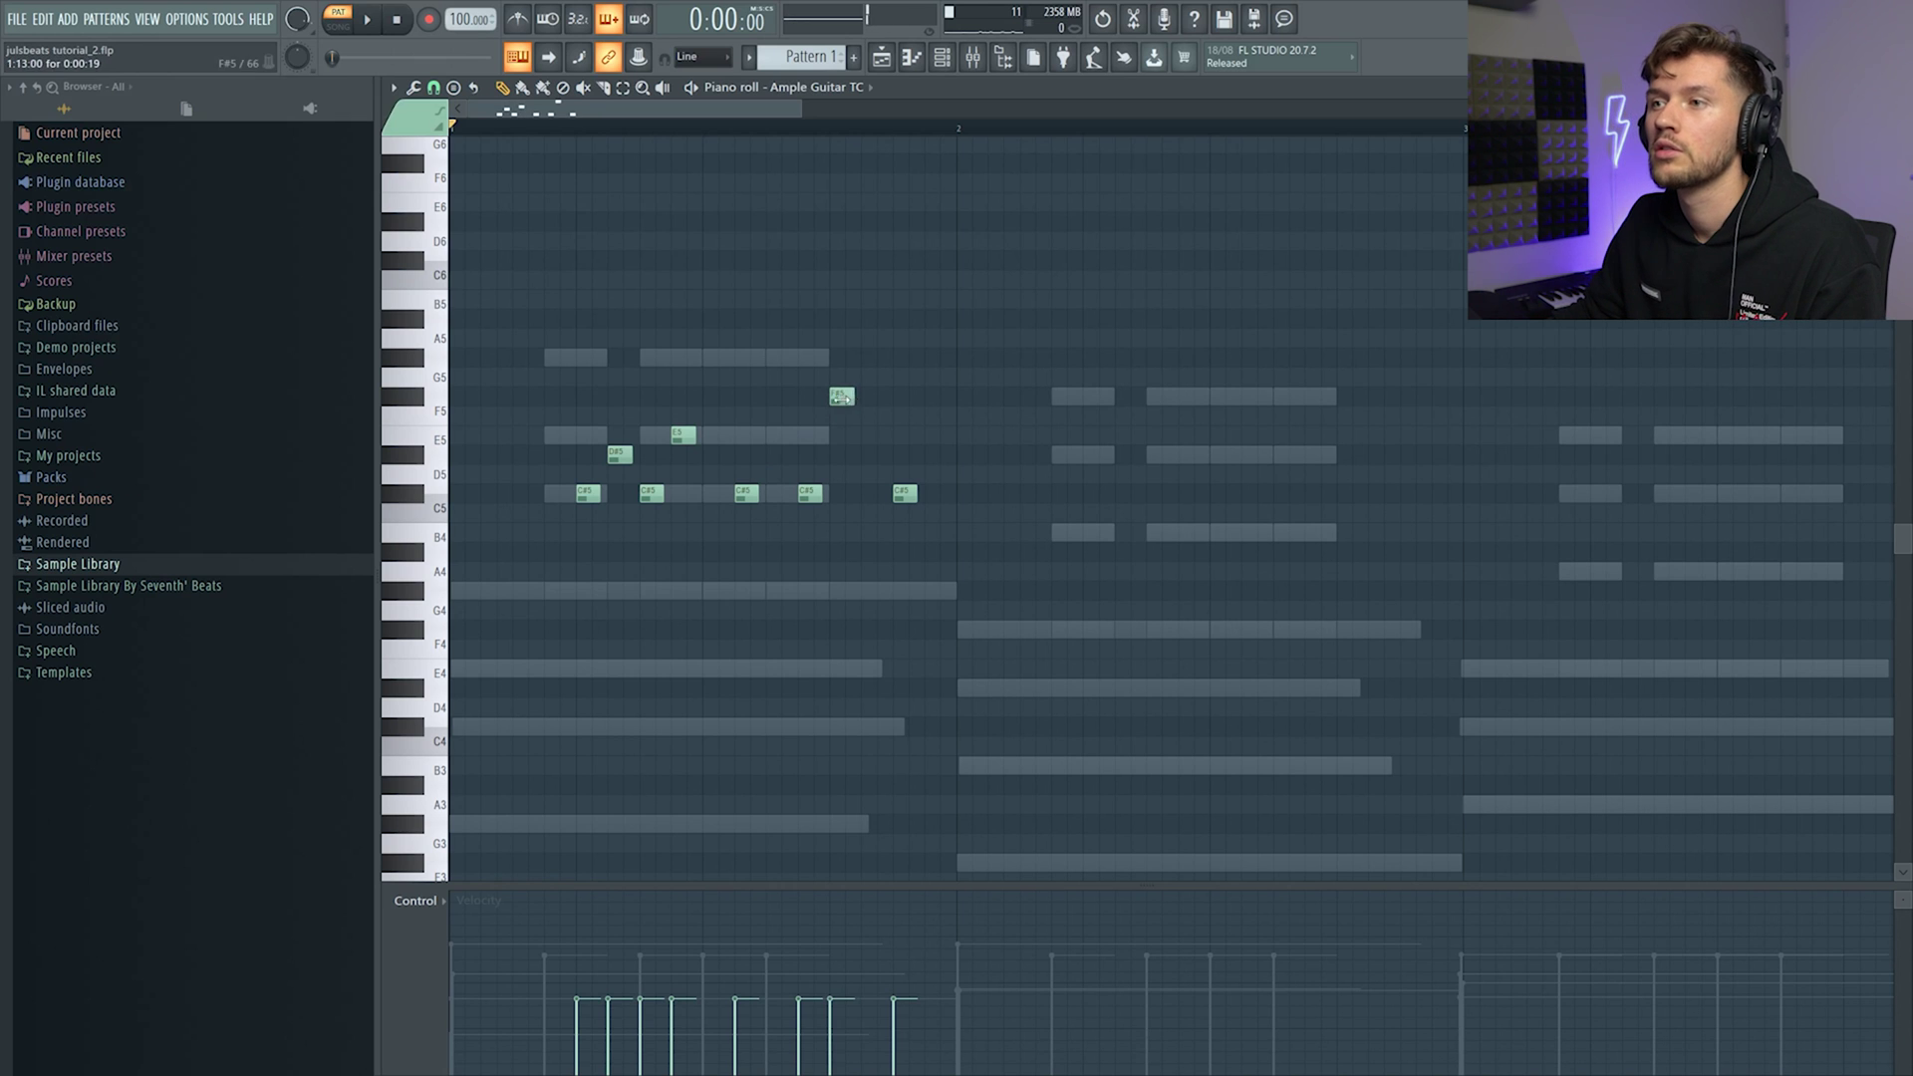
{"action": "key", "text": "space"}
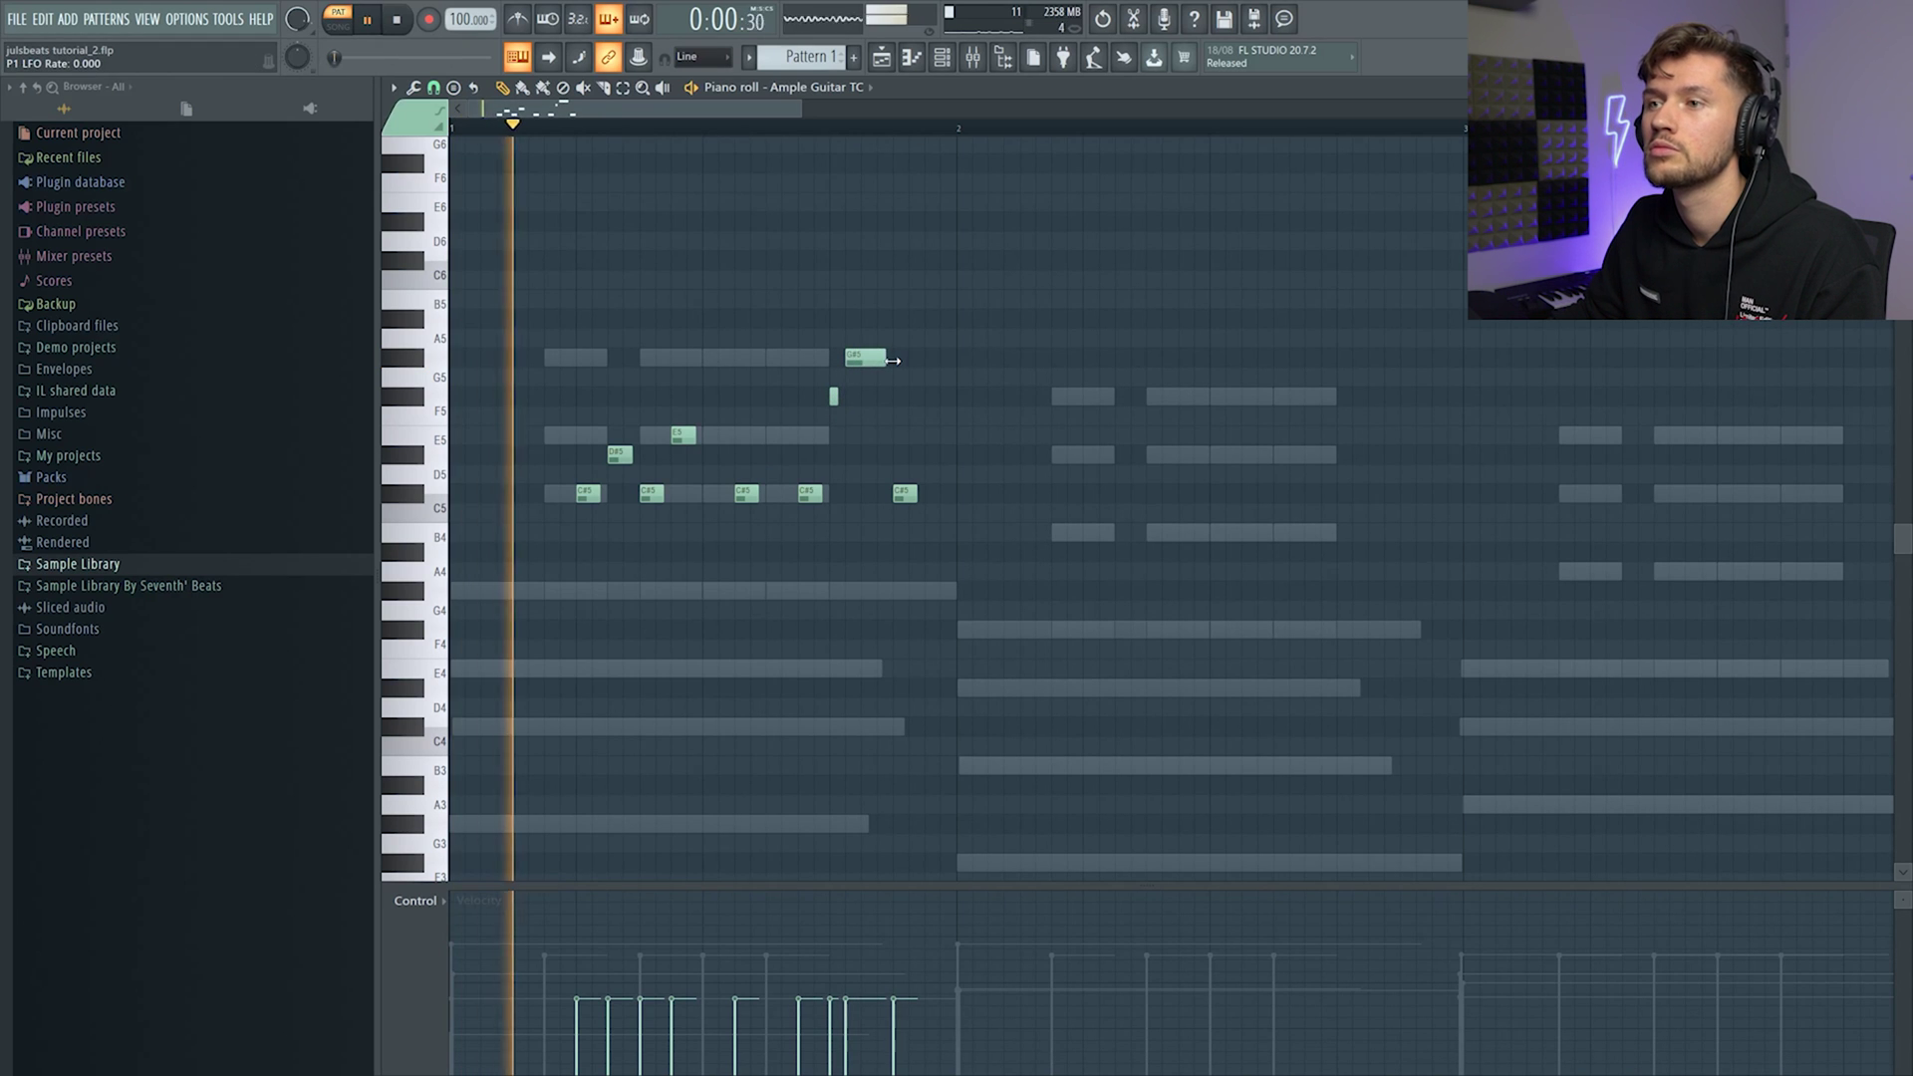
{"action": "key", "text": "space"}
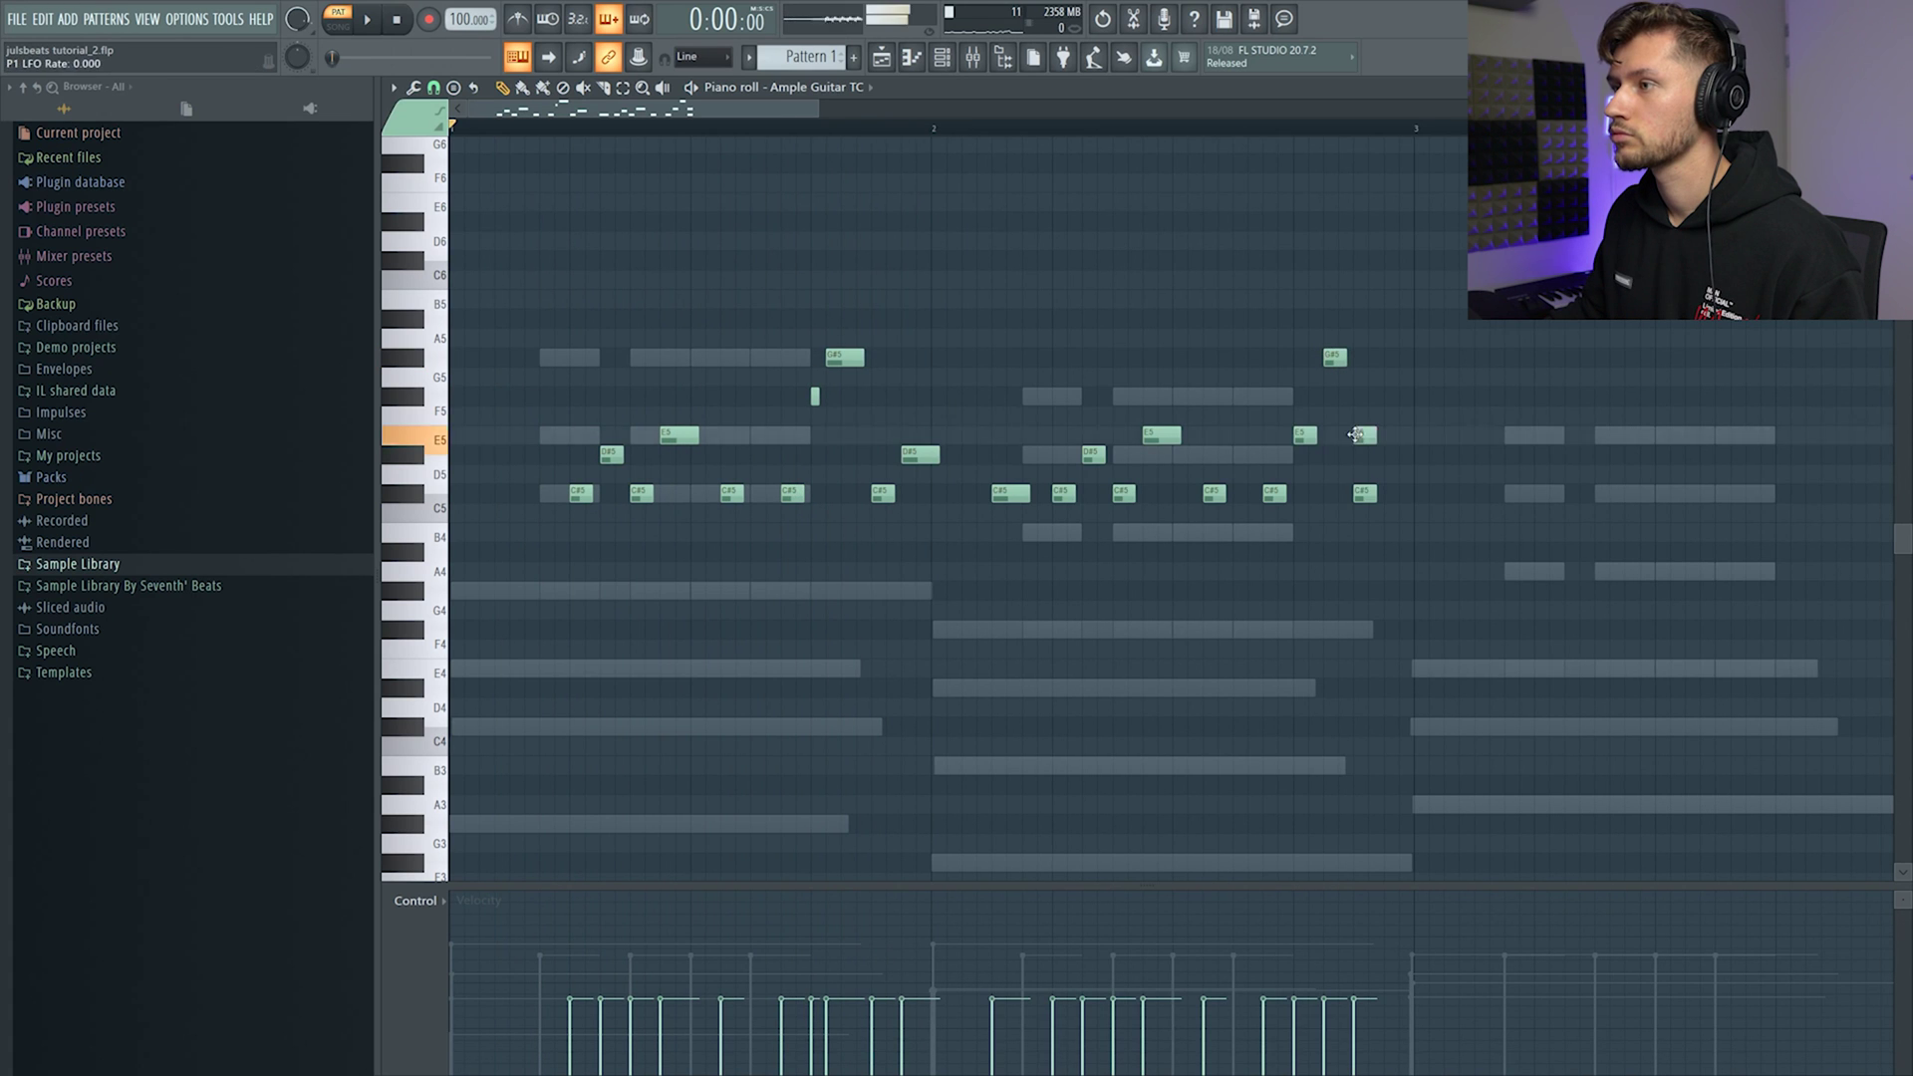
- Rework the bar 2 melody by moving its closing C#5 later, lowering the high note to F#5 and changing the middle C#5 to D#5
{"action": "left_click_drag", "start_coordinate": [1363, 494], "coordinate": [1393, 493]}
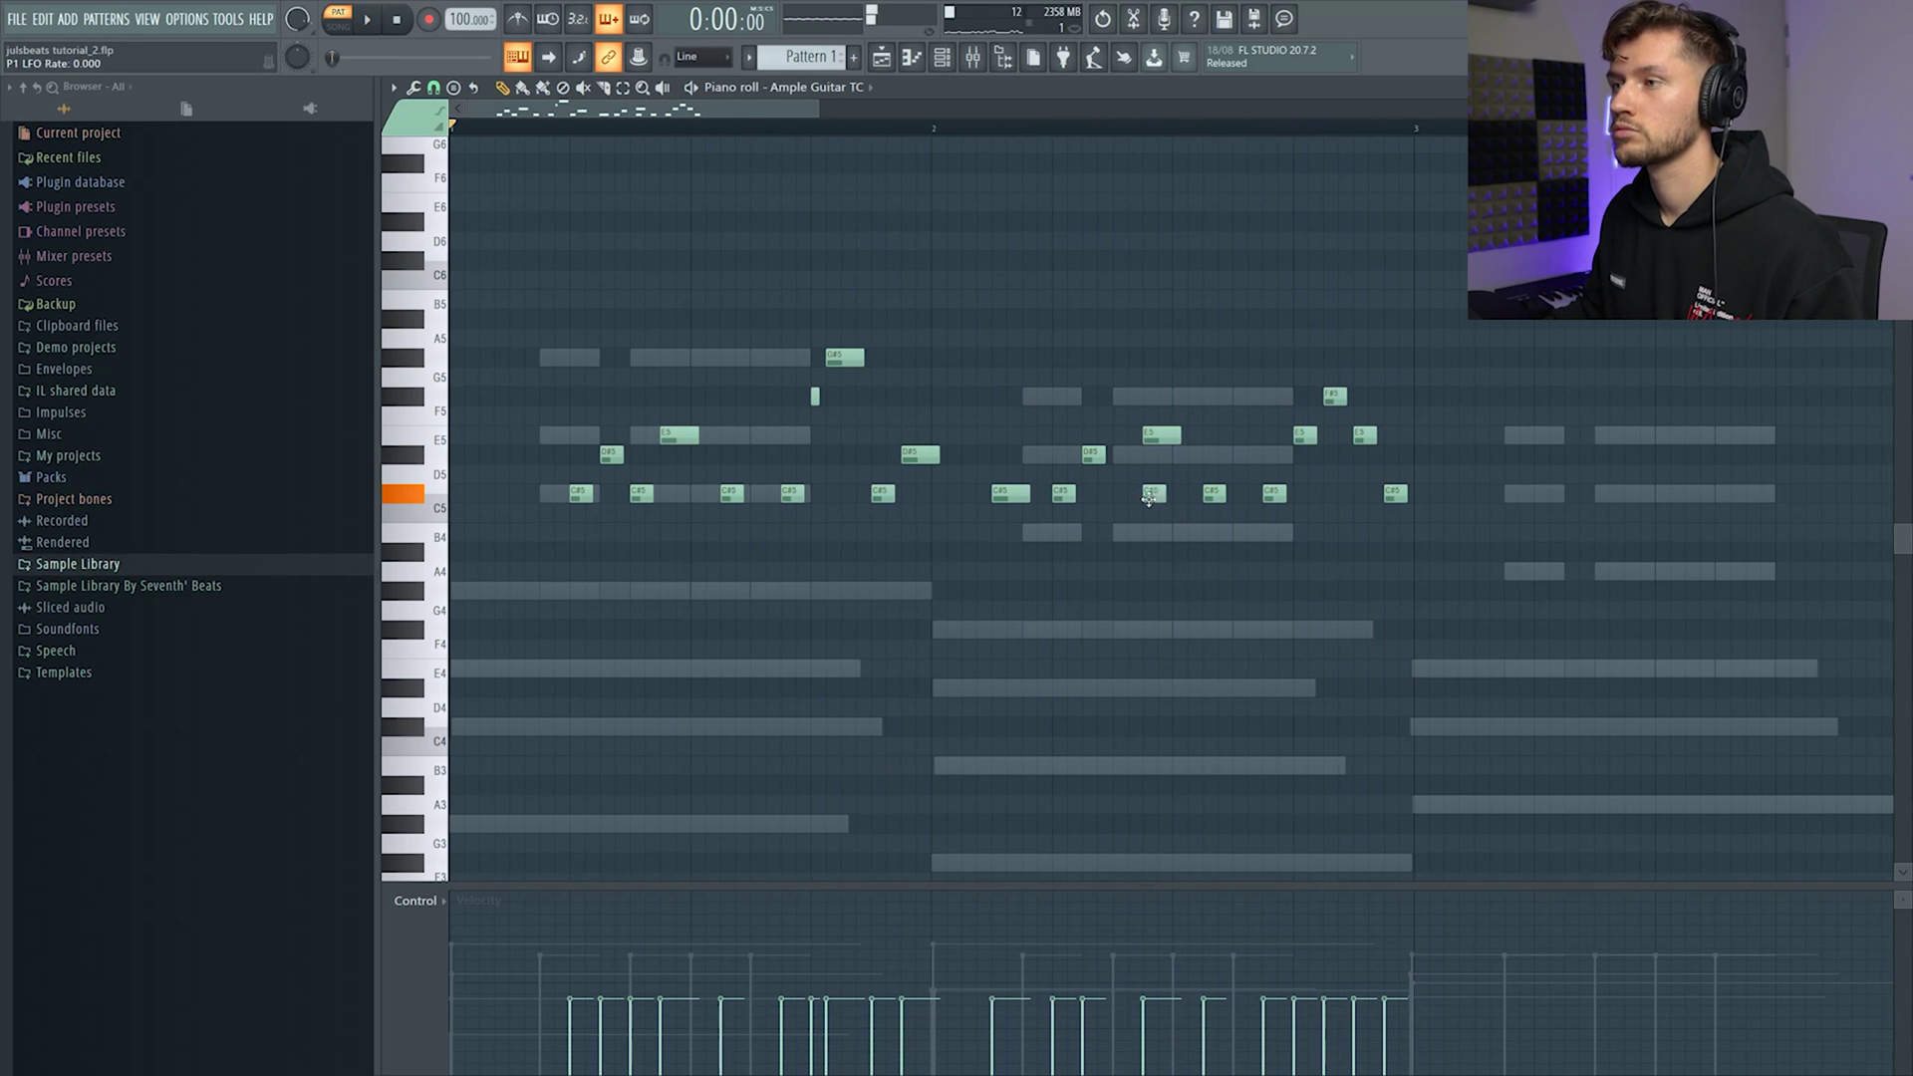
{"action": "key", "text": "space"}
{"action": "left_click_drag", "start_coordinate": [1156, 435], "coordinate": [1137, 460]}
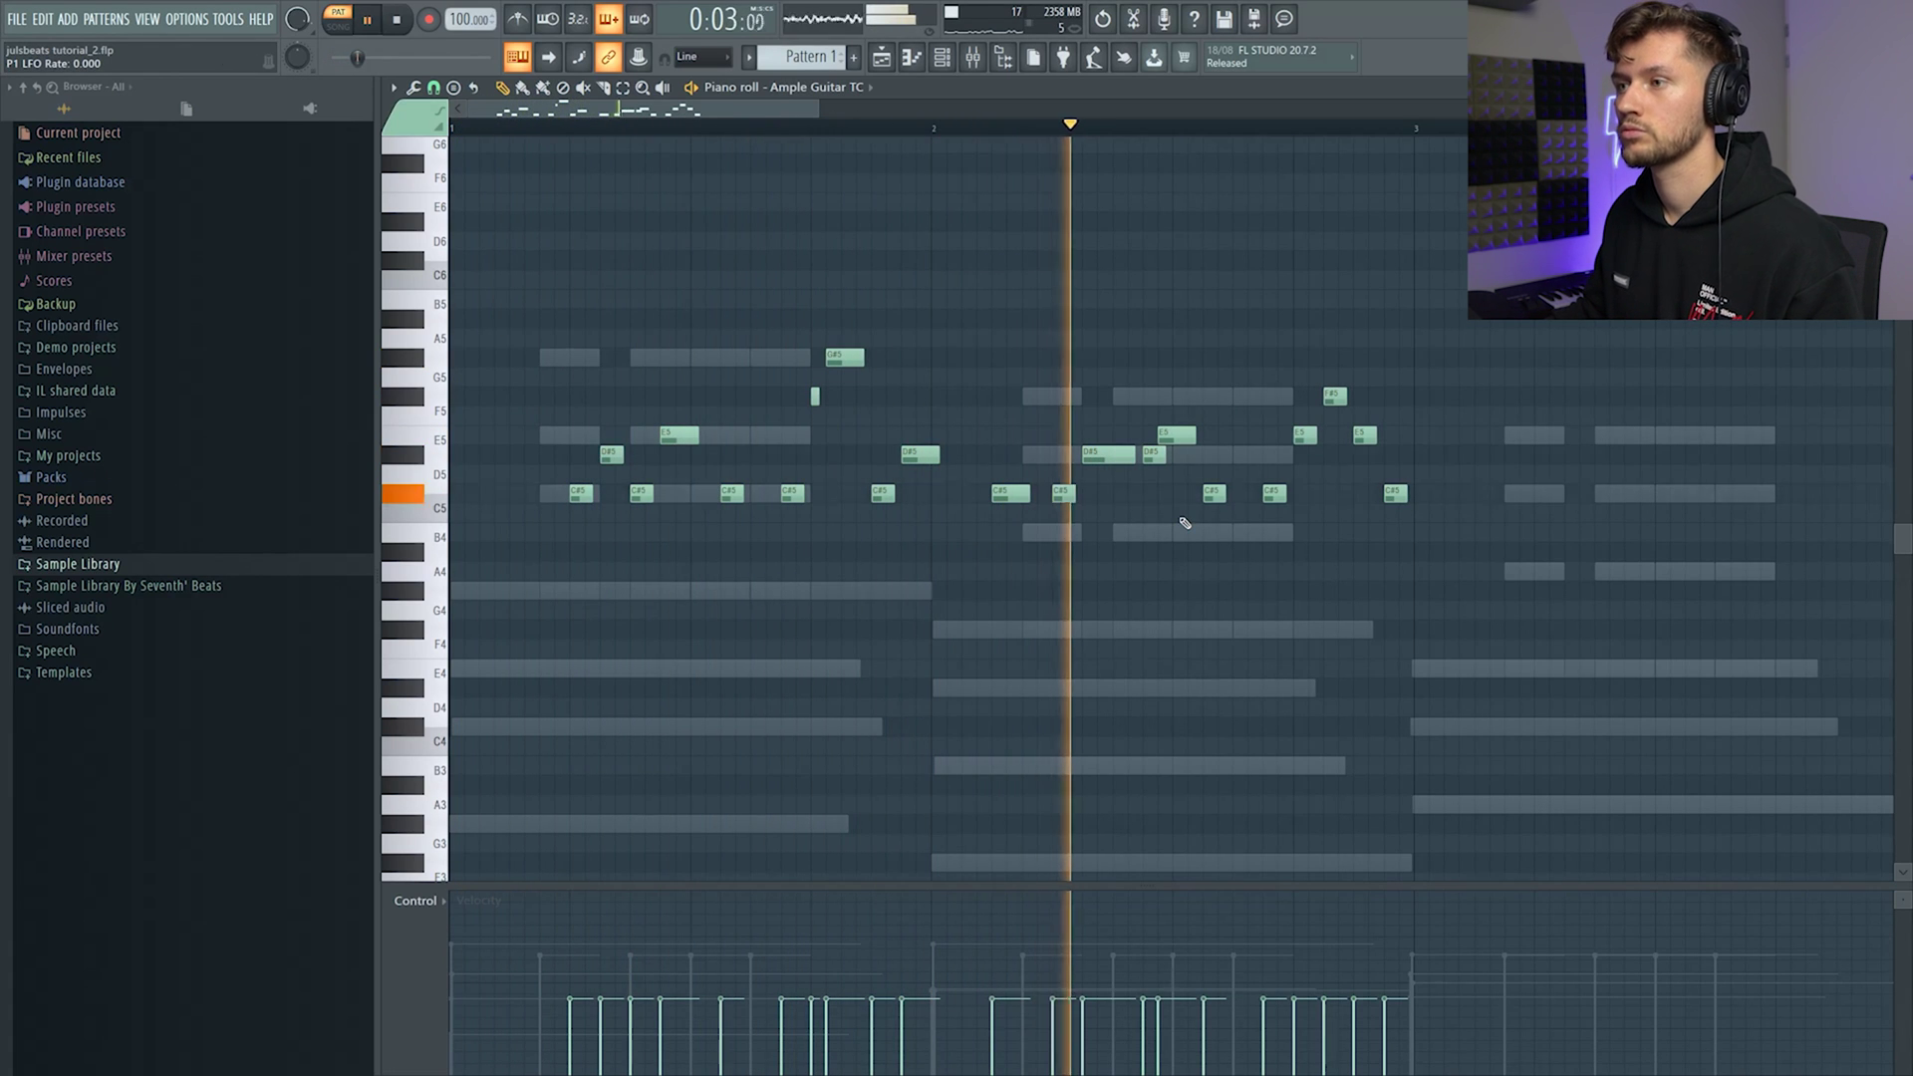
{"action": "key", "text": "space"}
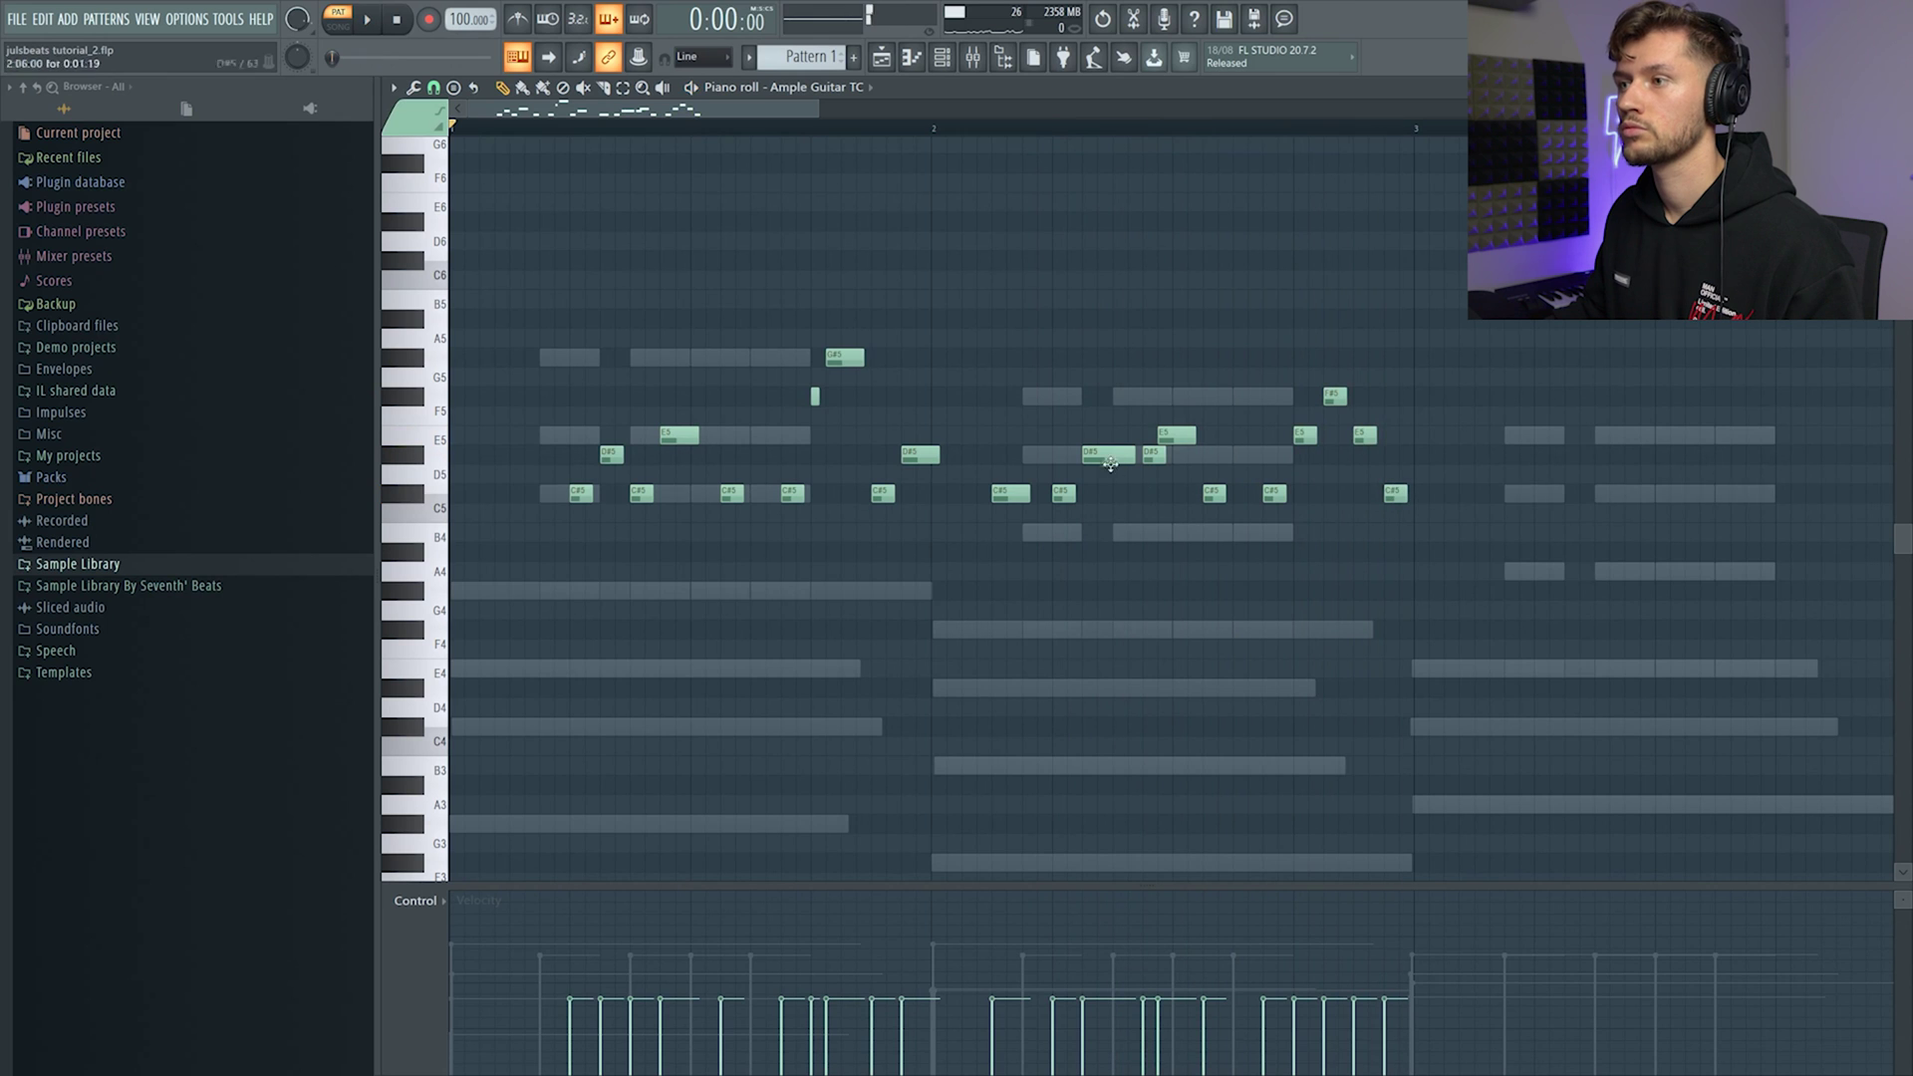
- Extend the guitar melody across all eight bars with varied note velocities and play it back with the chords and kalimba
{"action": "scroll", "coordinate": [960, 351], "scroll_direction": "up", "scroll_amount": 2}
{"action": "key", "text": "space"}
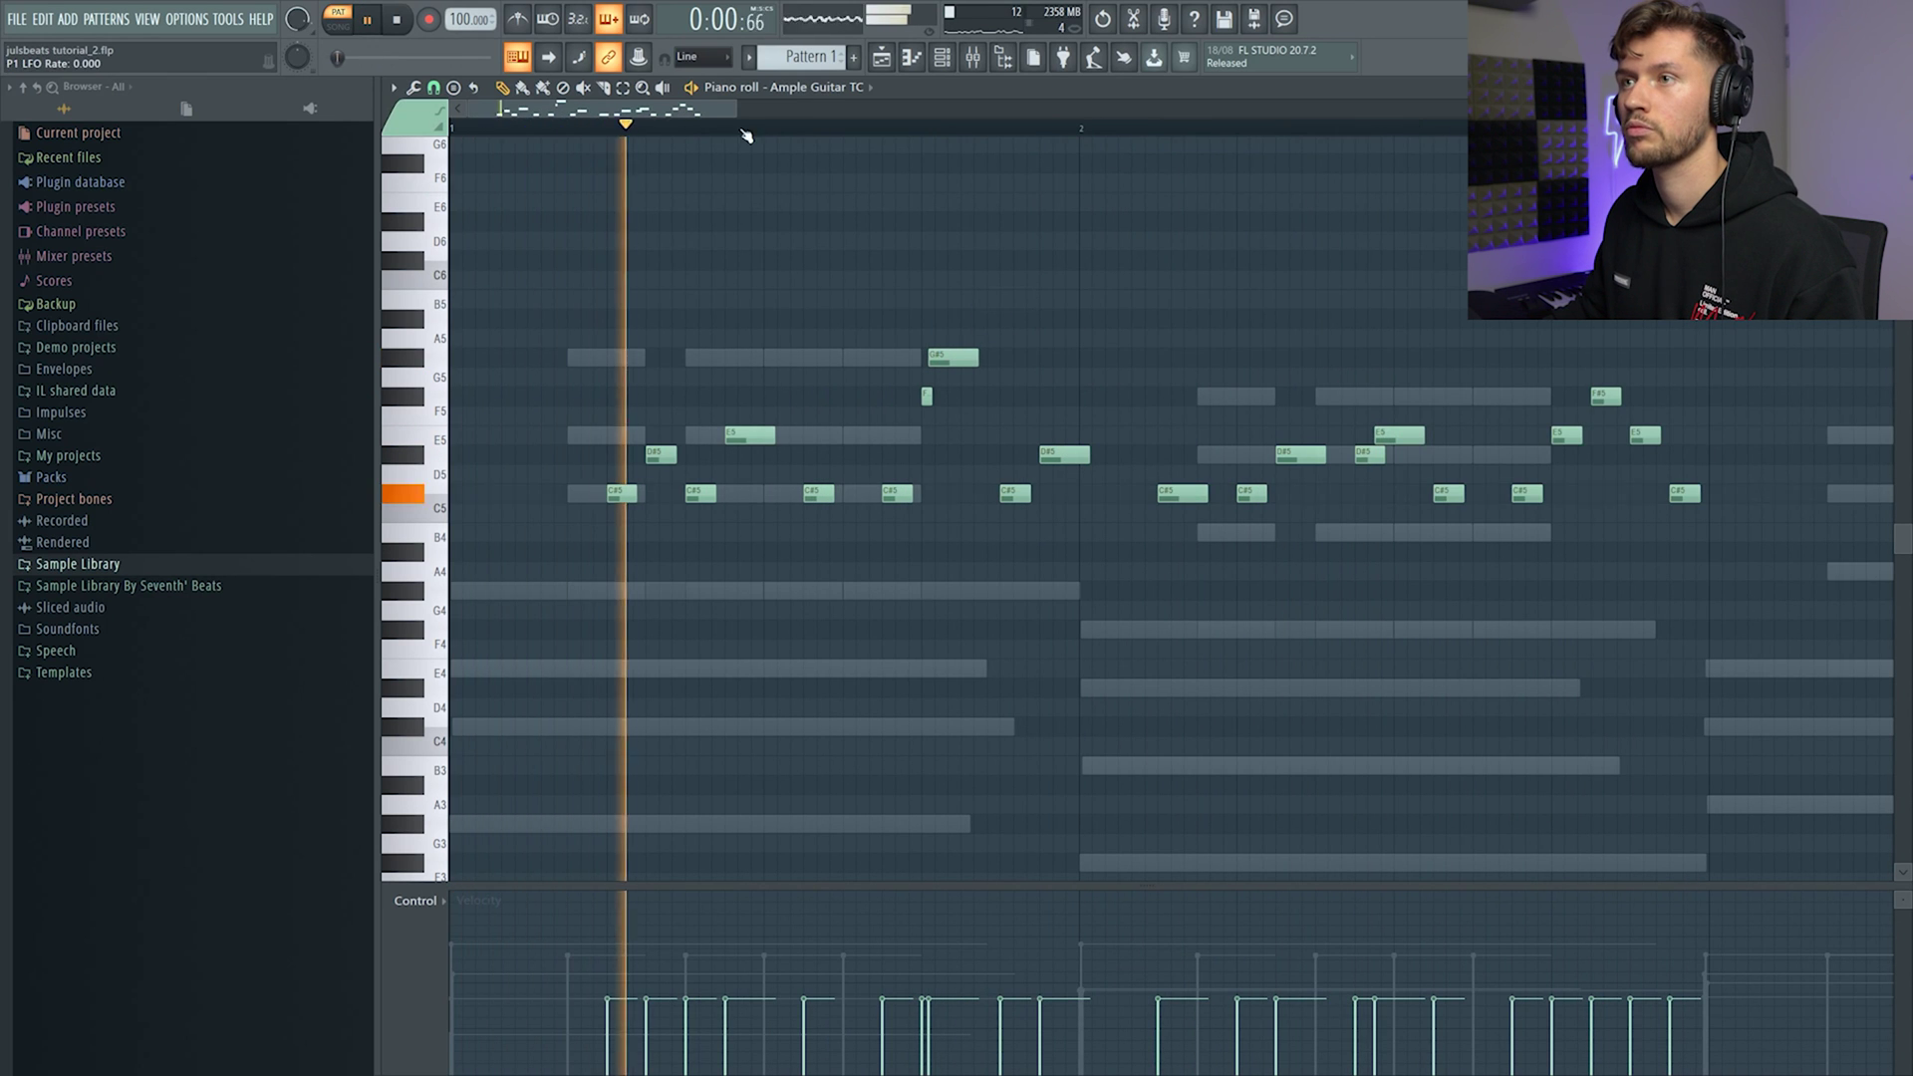
{"action": "scroll", "coordinate": [1005, 205], "scroll_direction": "down", "scroll_amount": 2}
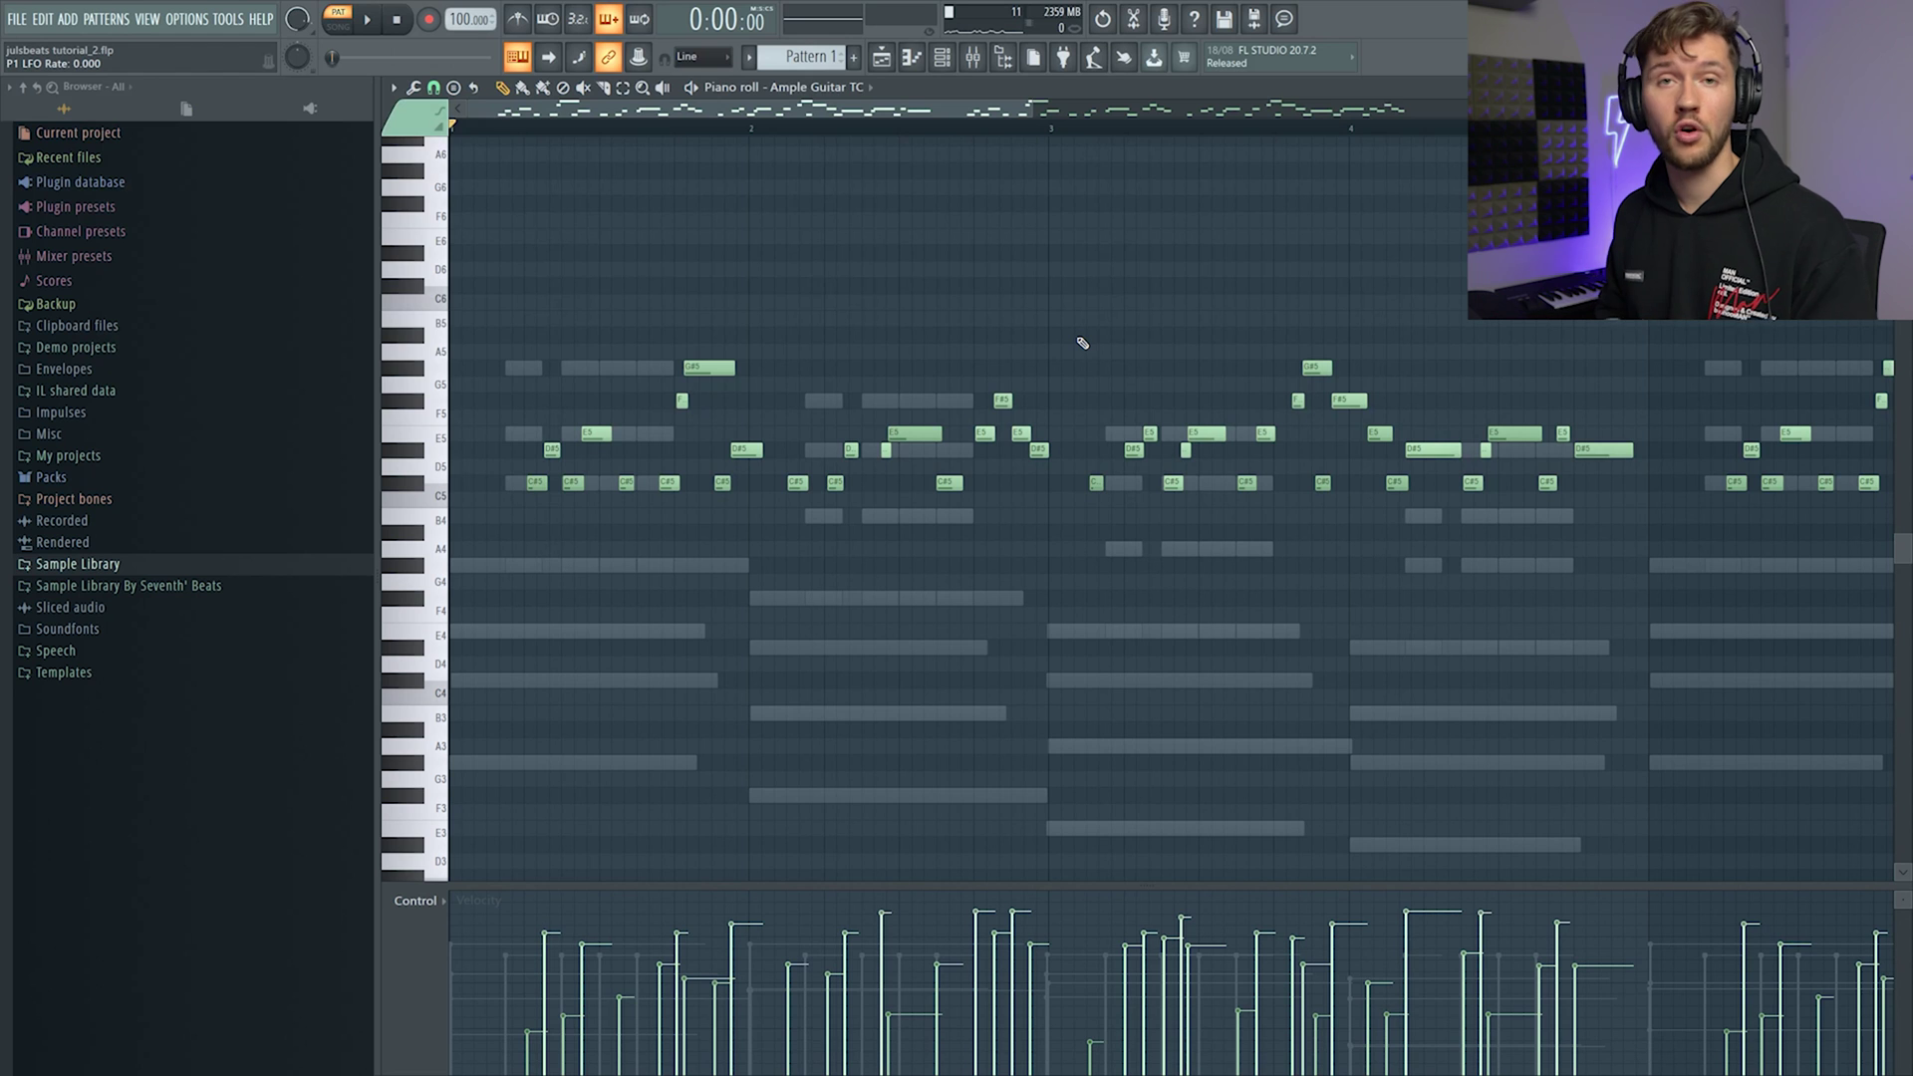
{"action": "key", "text": "space"}
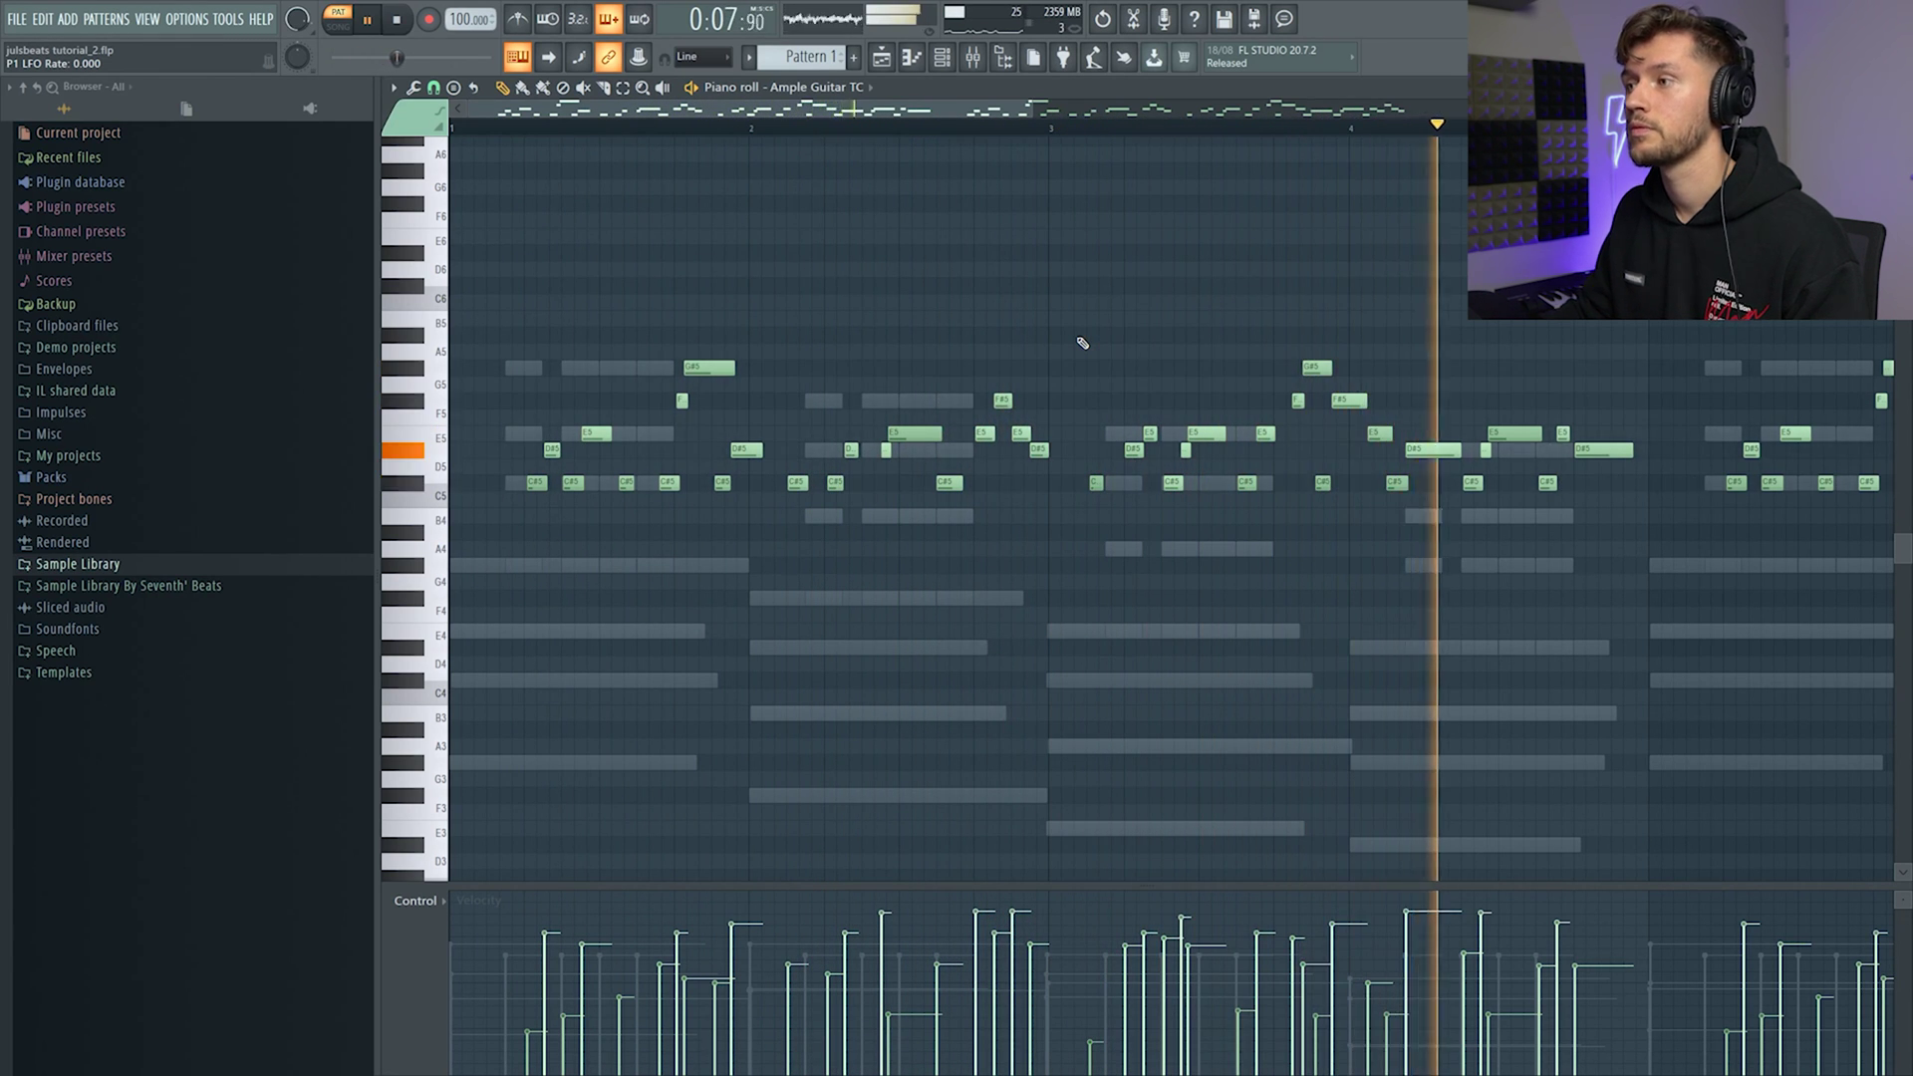
{"action": "left_click_drag", "start_coordinate": [1029, 107], "coordinate": [1430, 183]}
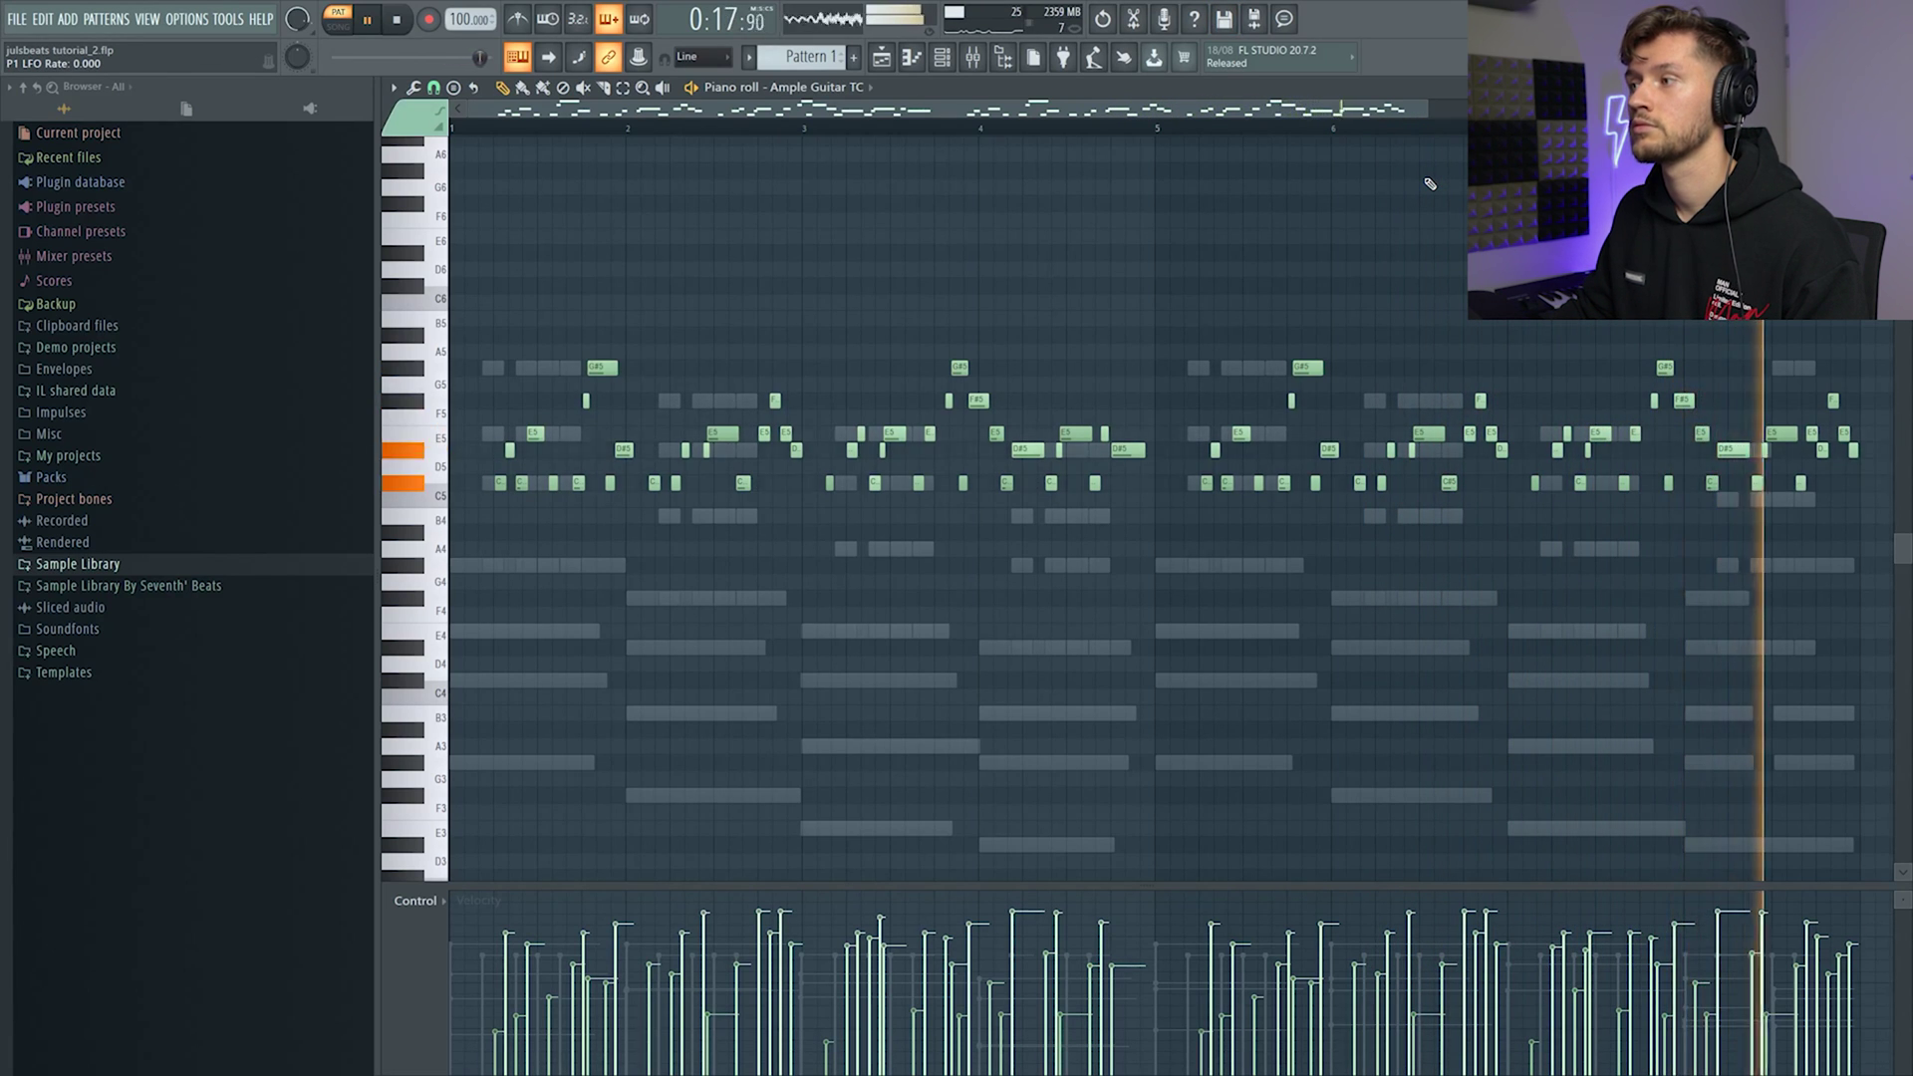
{"action": "key", "text": "space"}
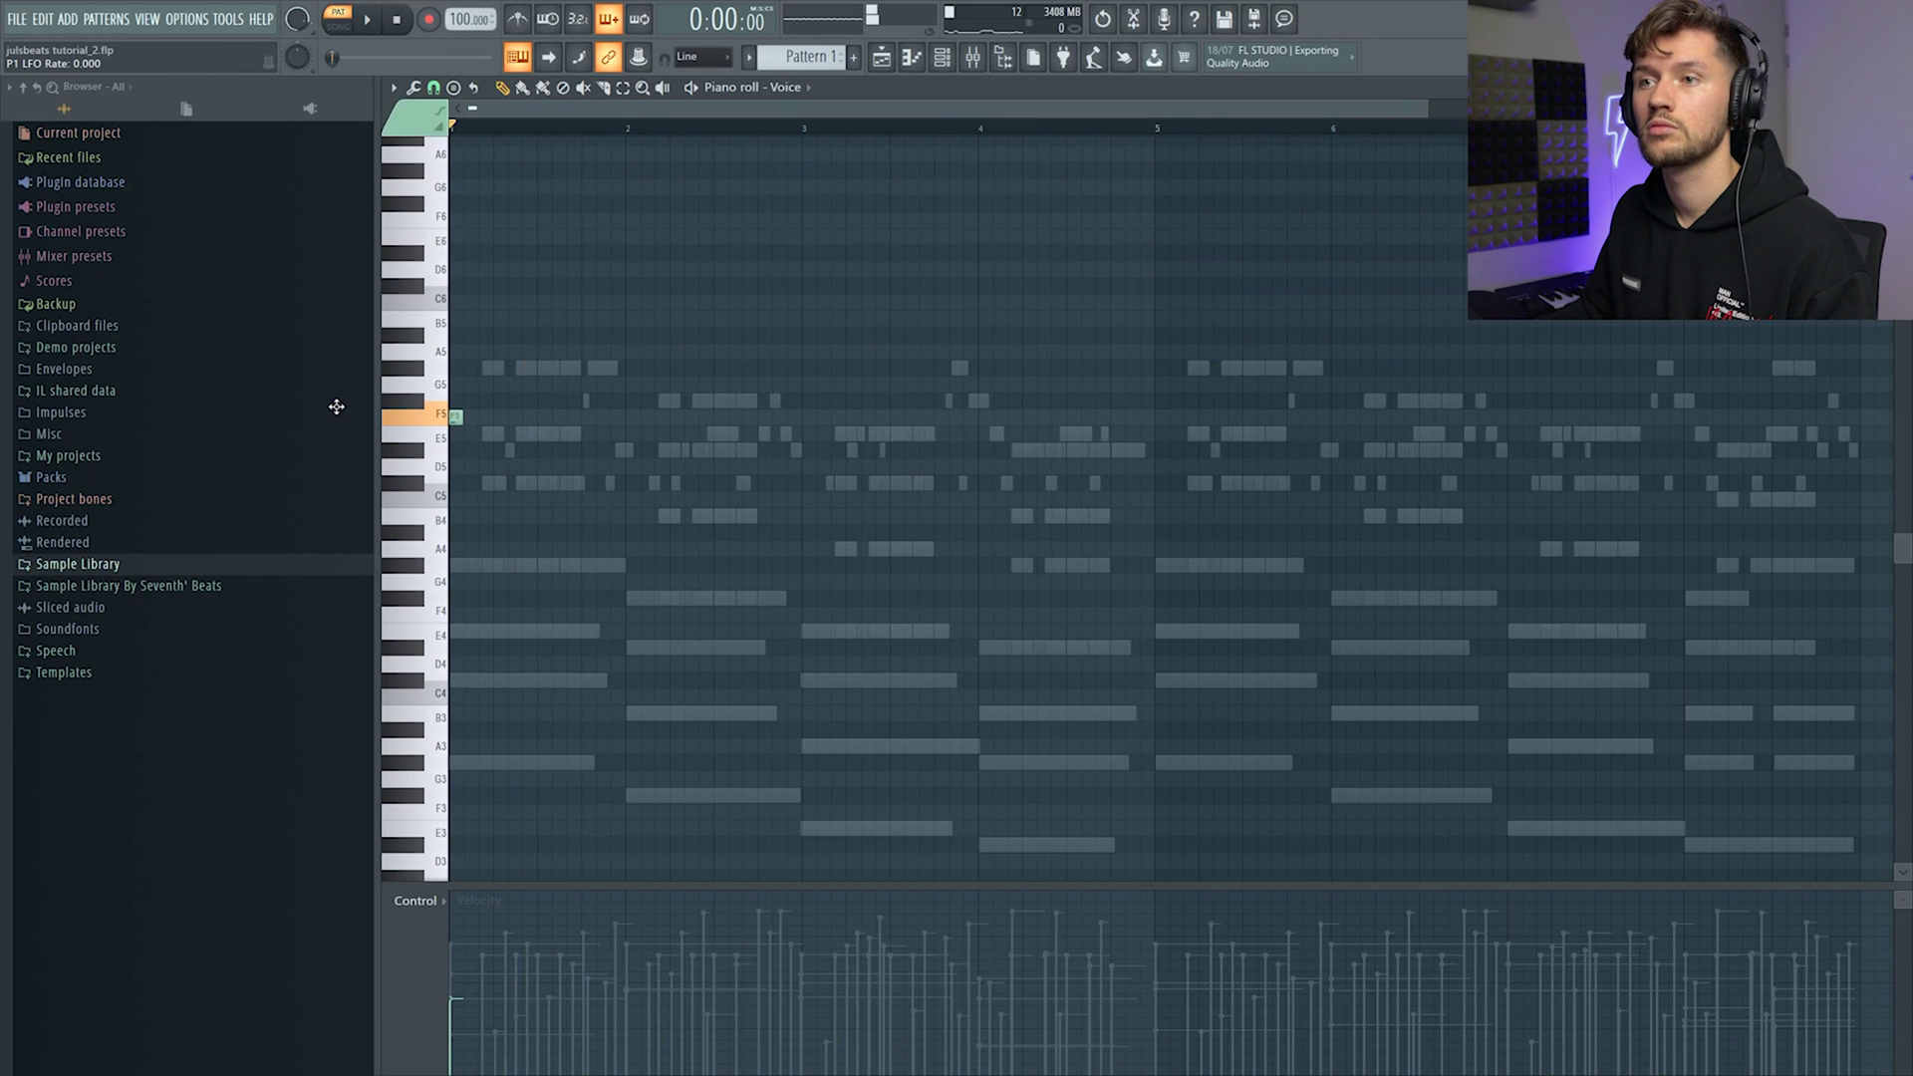
- Place a sustained E5 voice note across bar 1, repeat it at bar 5, and audition it with the other layers
{"action": "key", "text": "space"}
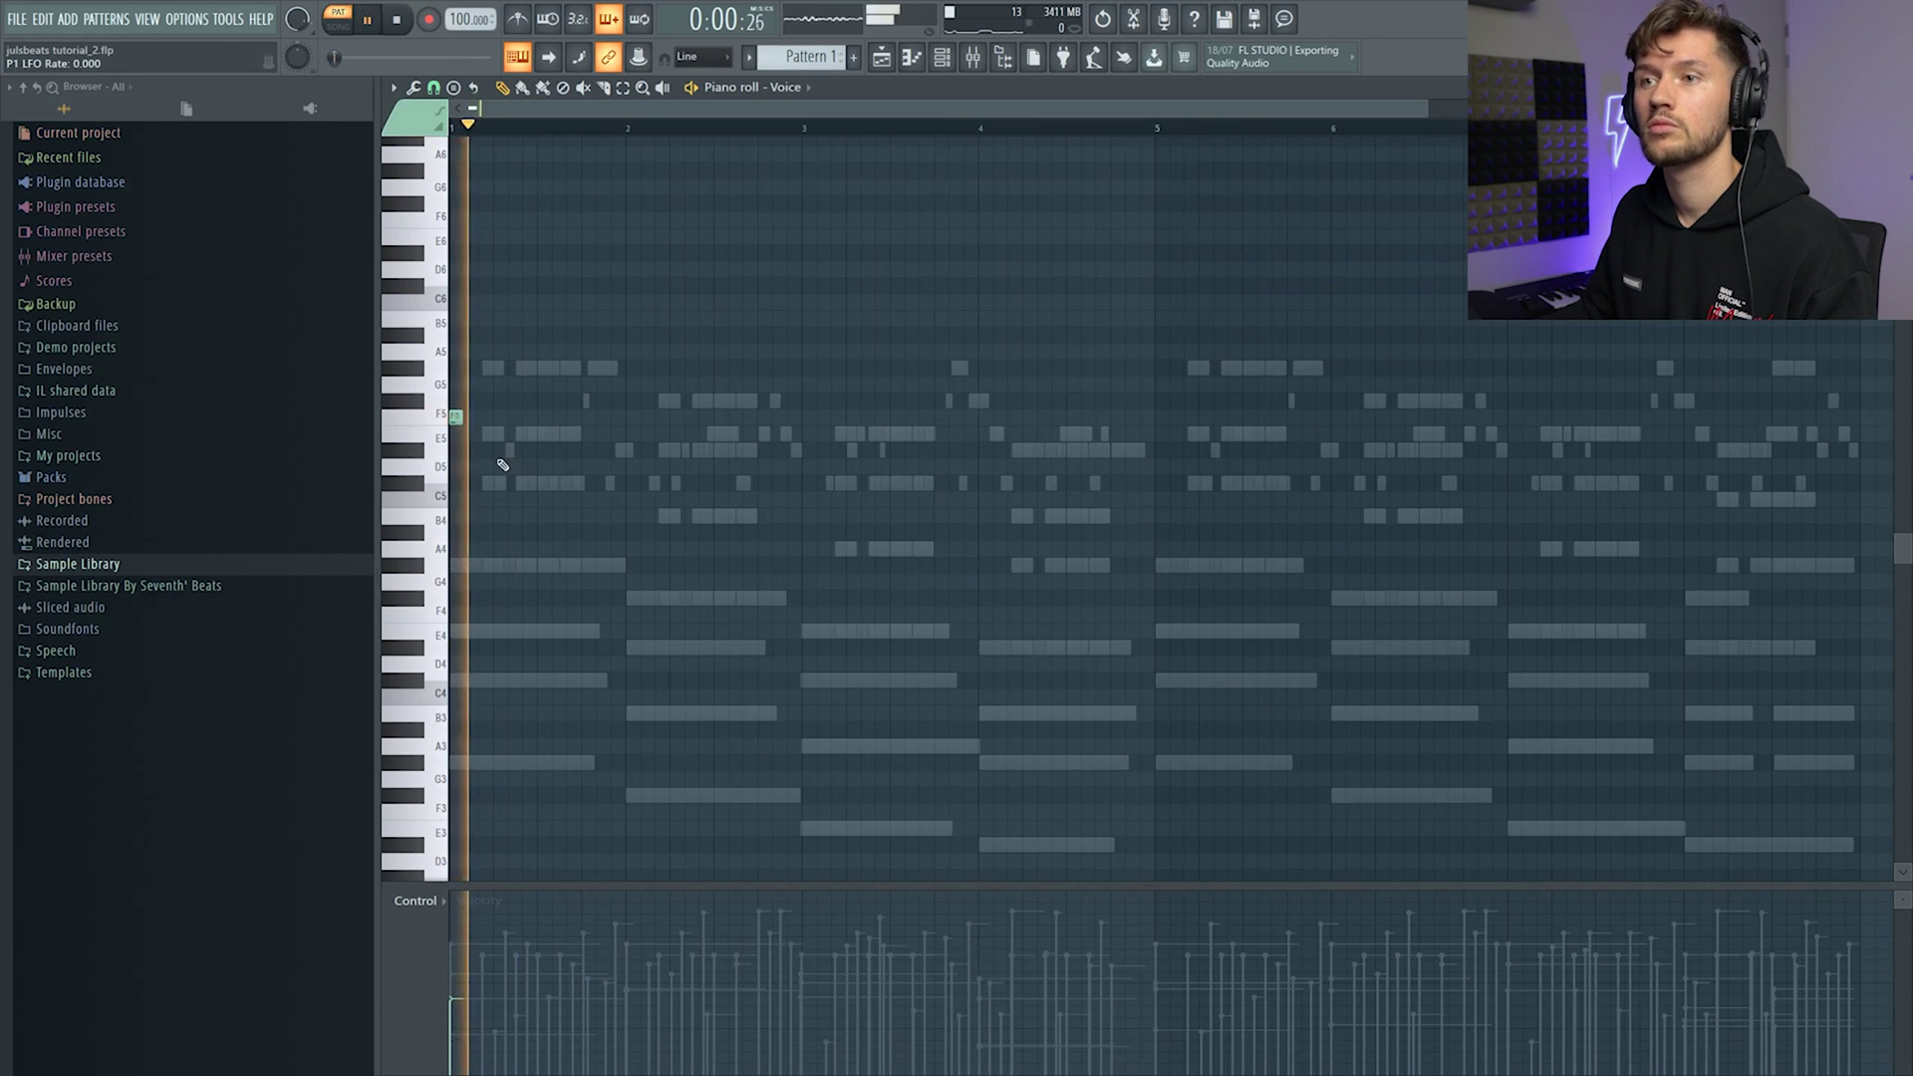
{"action": "key", "text": "space"}
{"action": "key", "text": "space"}
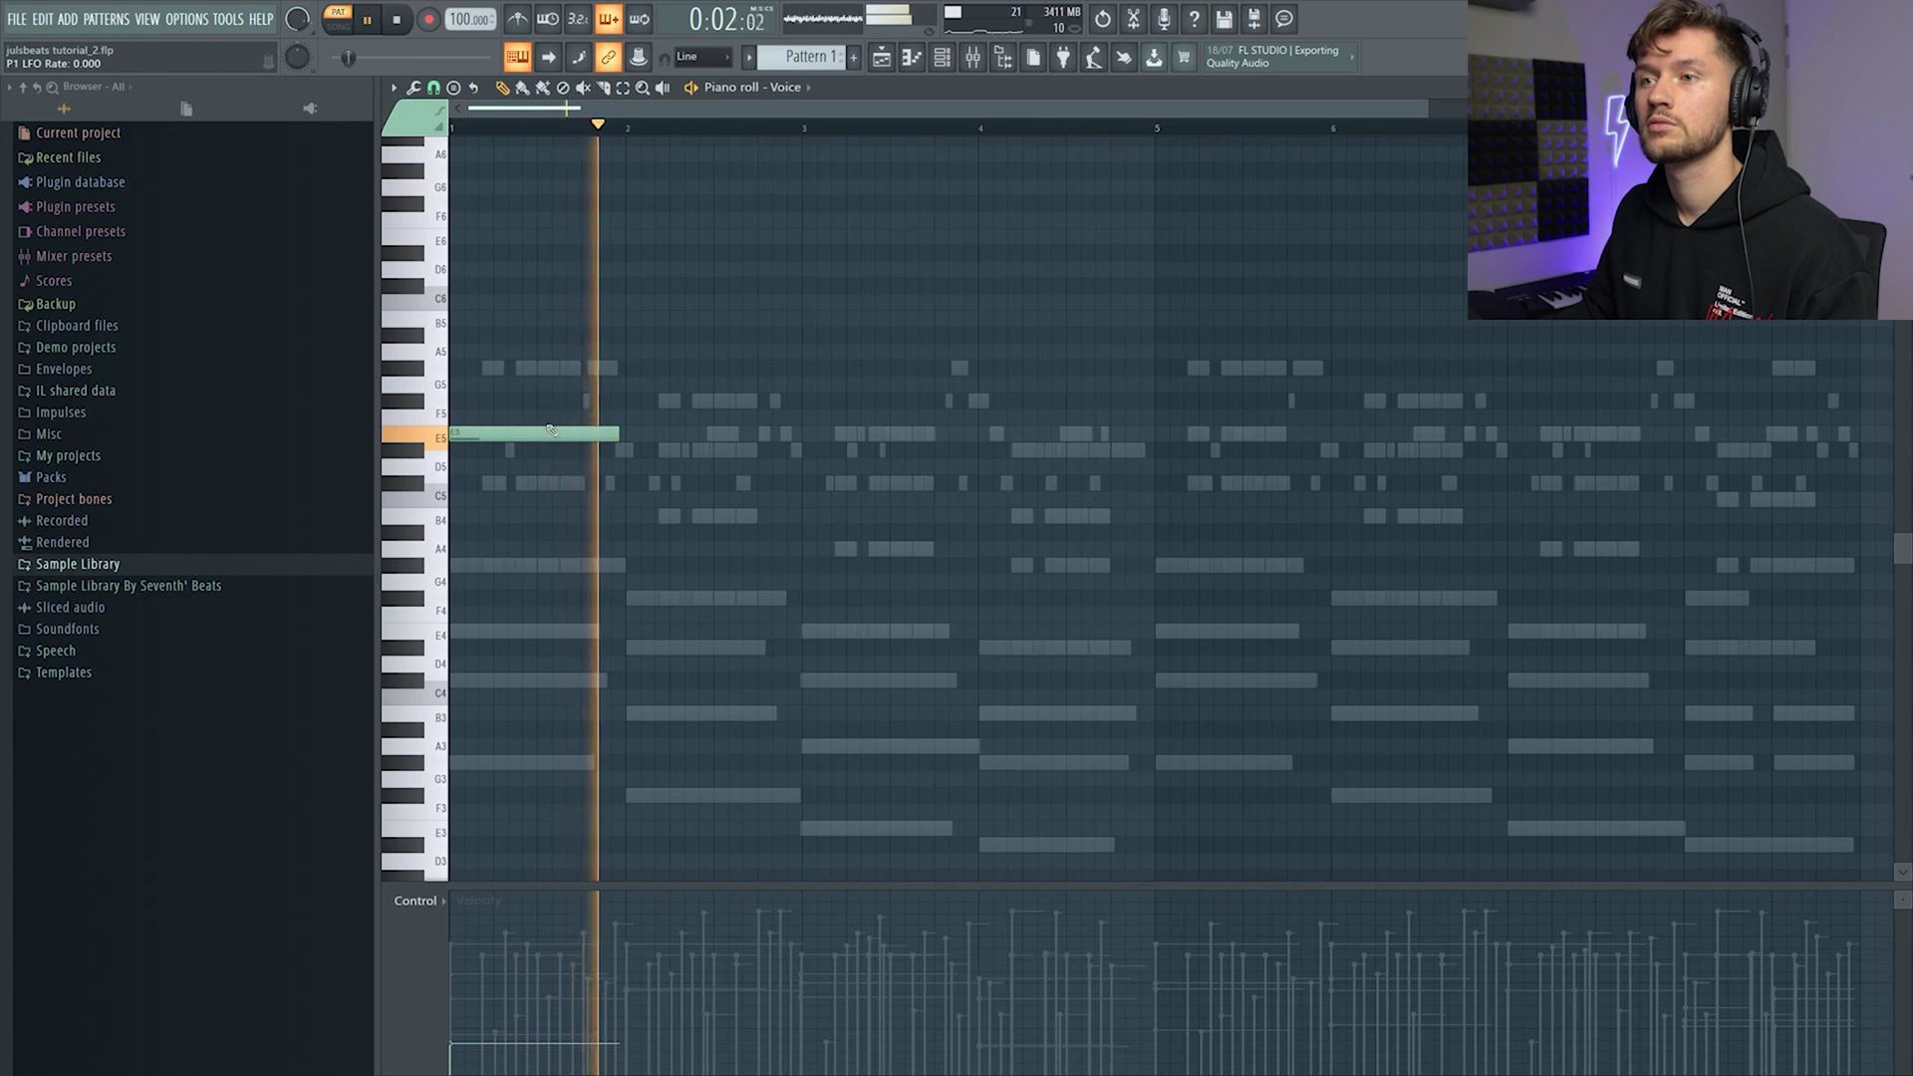
{"action": "left_click", "coordinate": [1185, 435]}
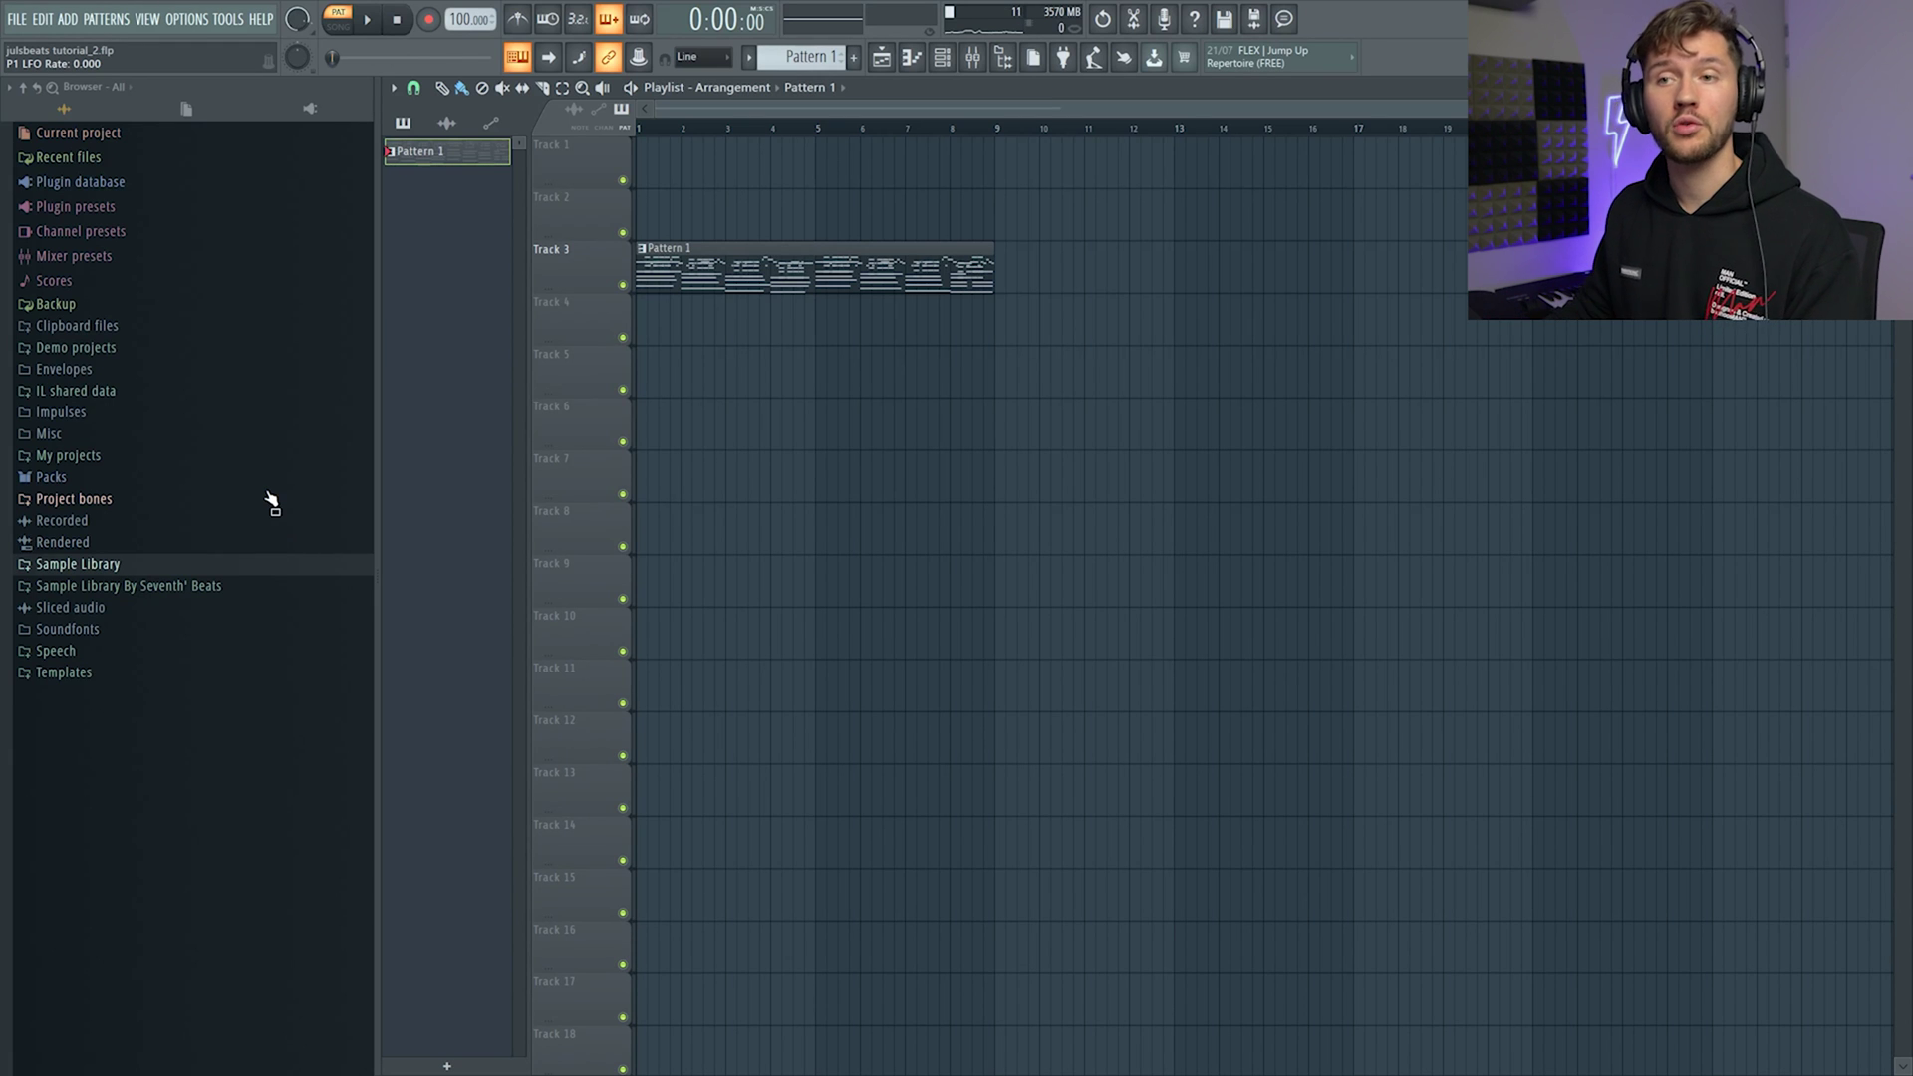
- Fill bars 1 to 8 of Track 1 with SB - FULL LOOP (1) from the Afrobeats sample pack and normalize the sample
{"action": "left_click", "coordinate": [201, 585]}
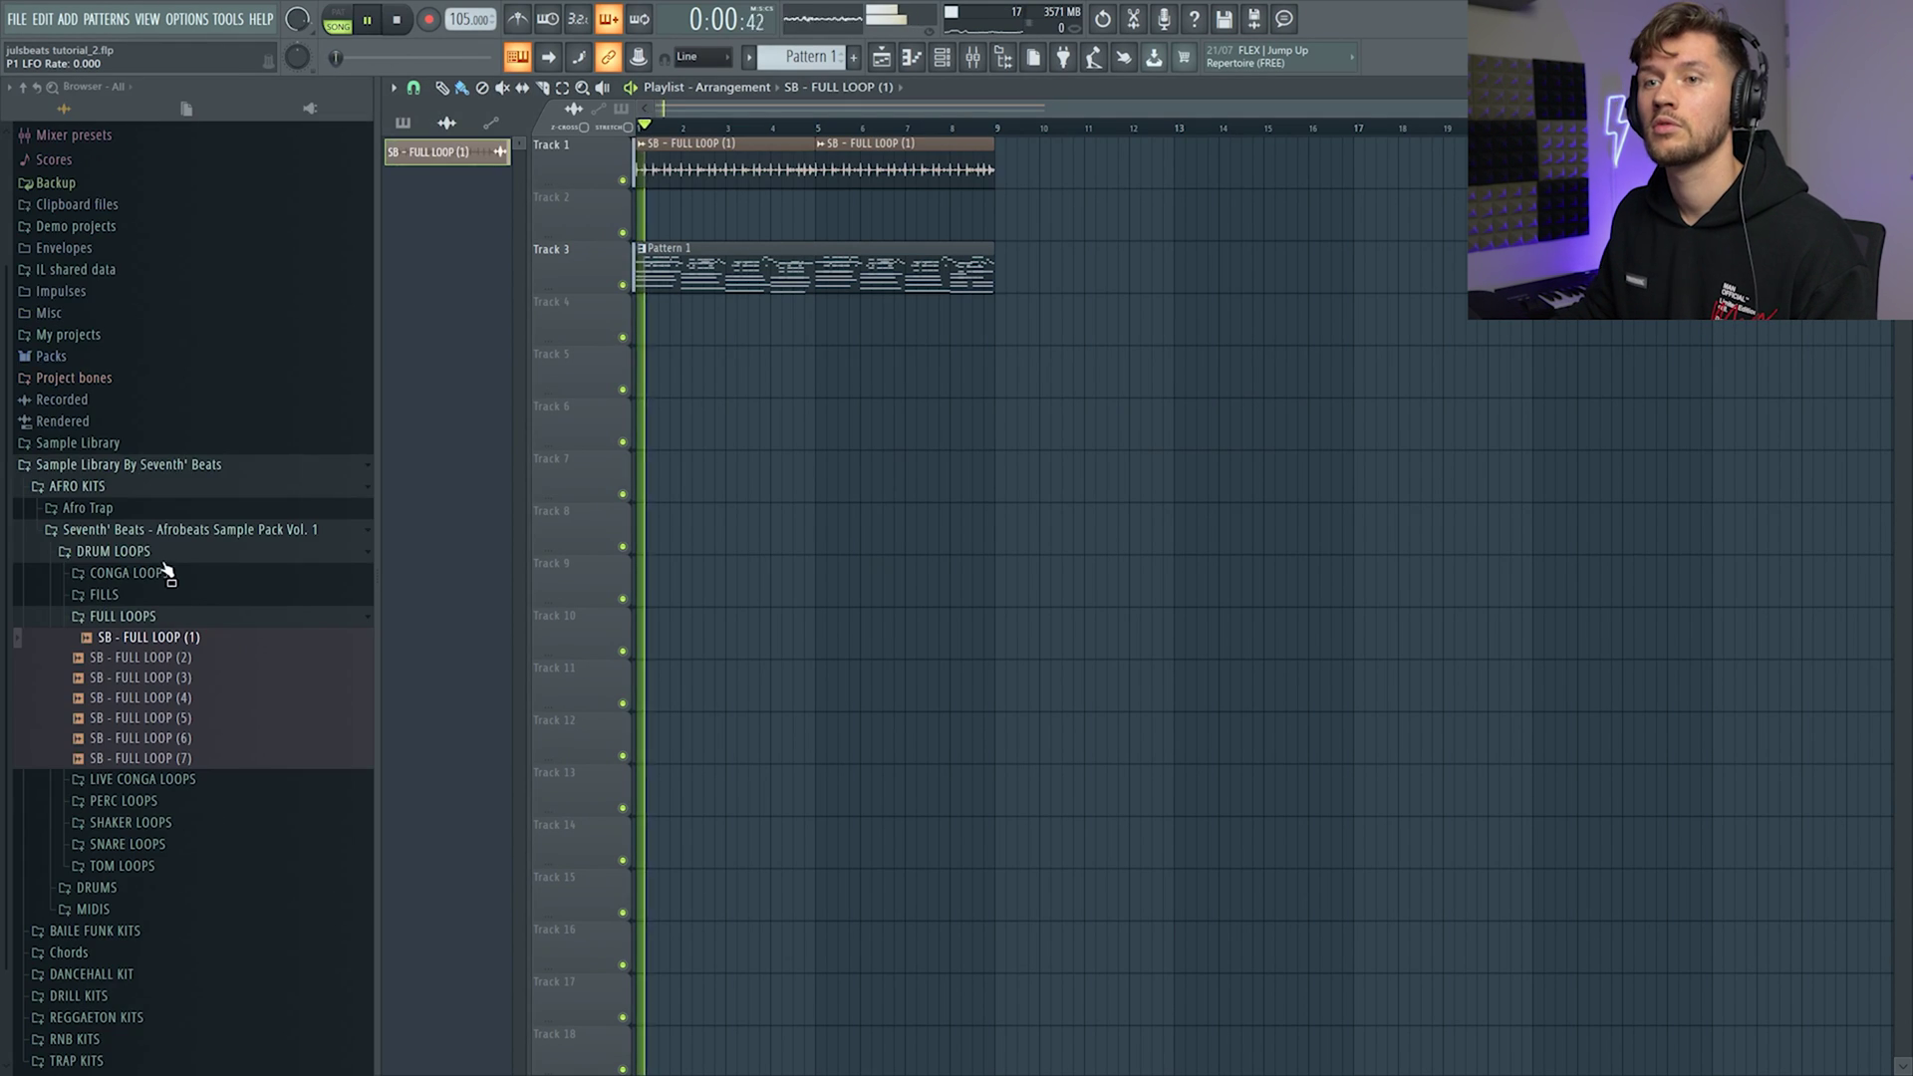
{"action": "left_click", "coordinate": [113, 672]}
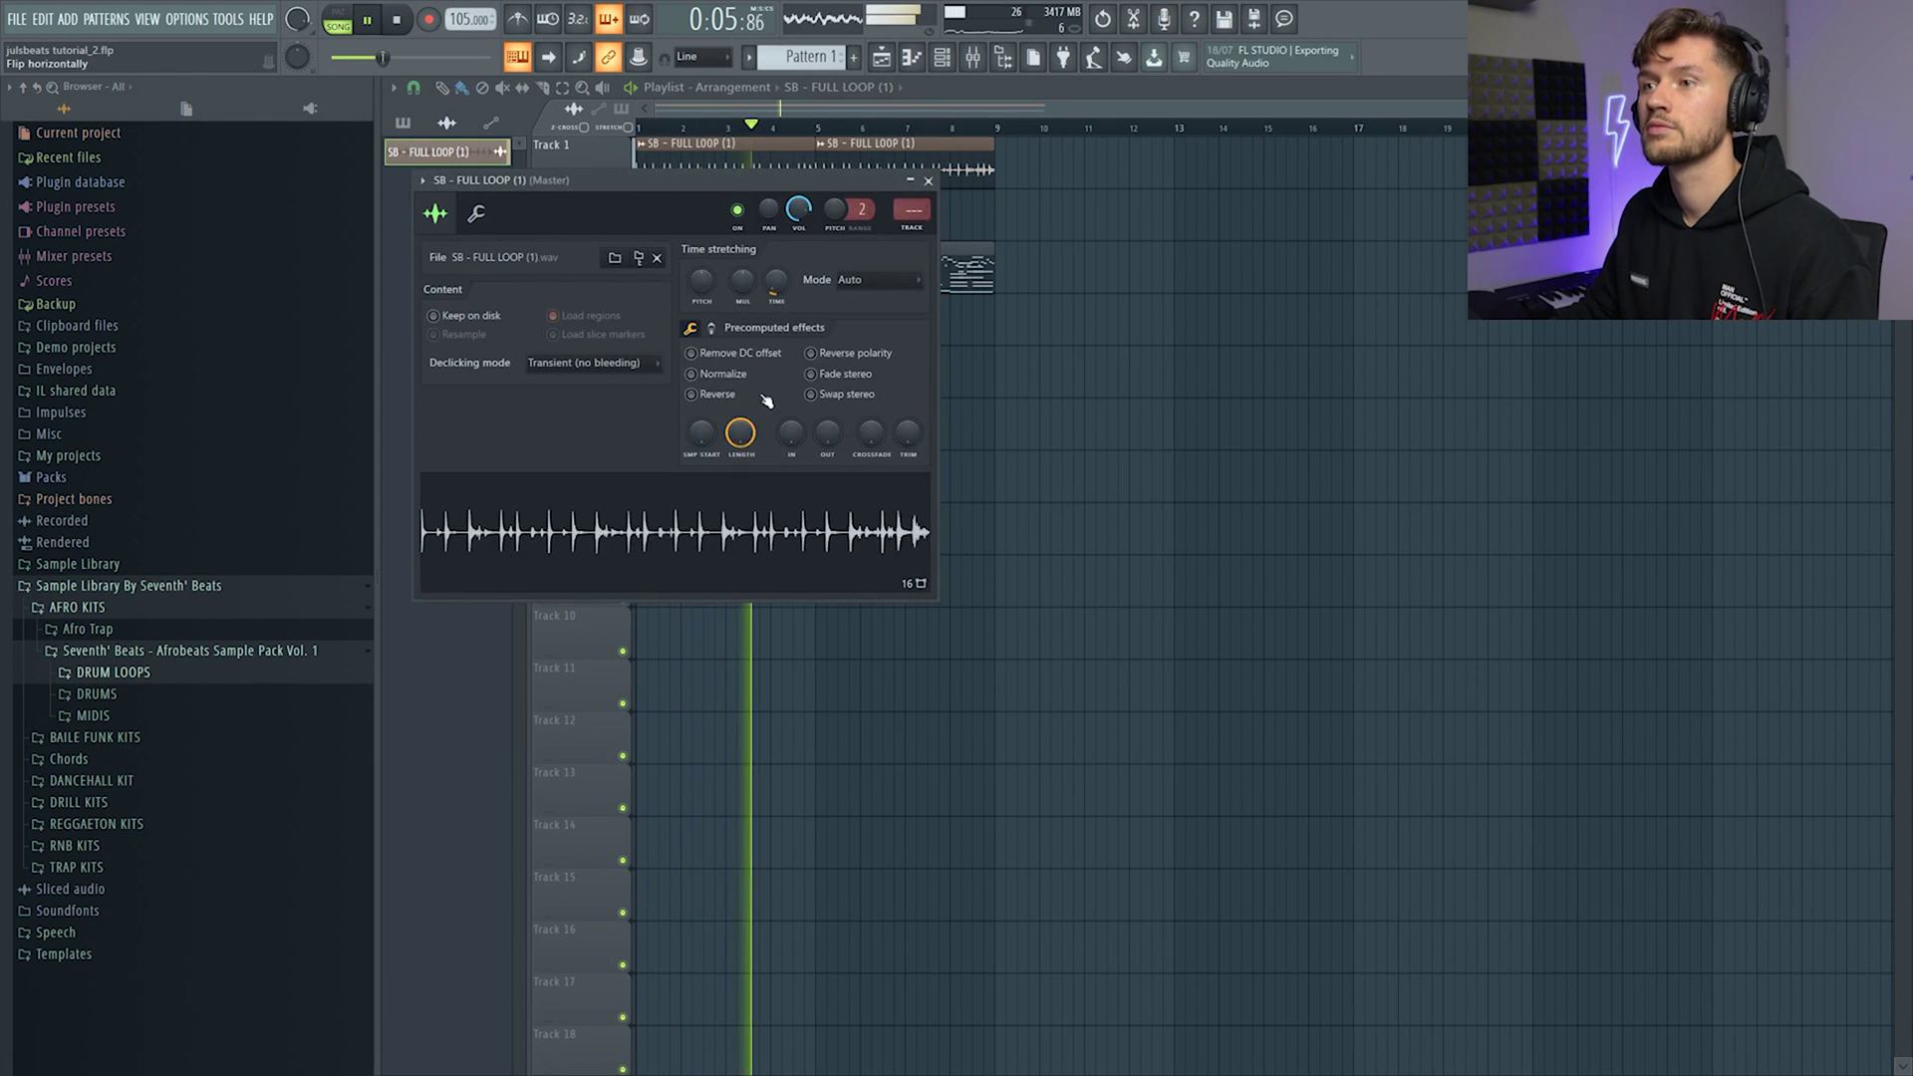
{"action": "left_click", "coordinate": [734, 384]}
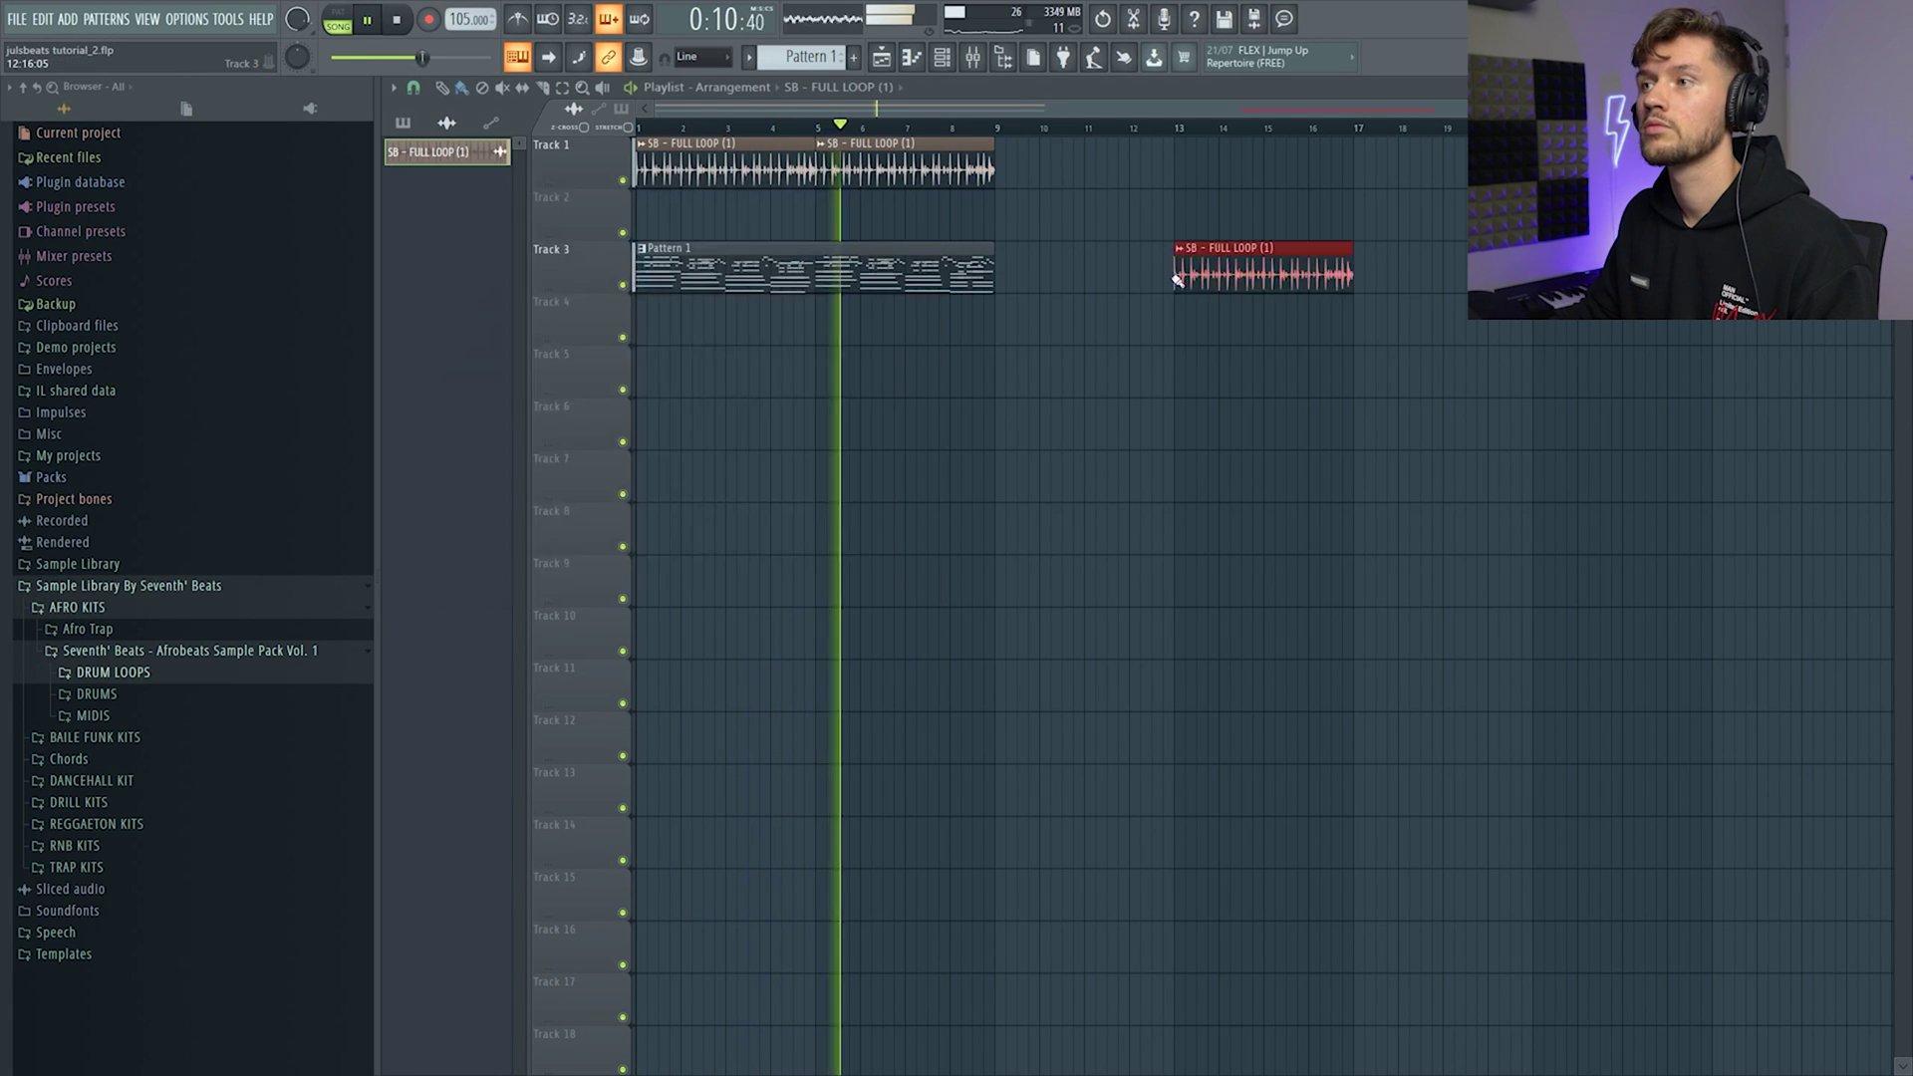
{"action": "right_click", "coordinate": [1209, 288]}
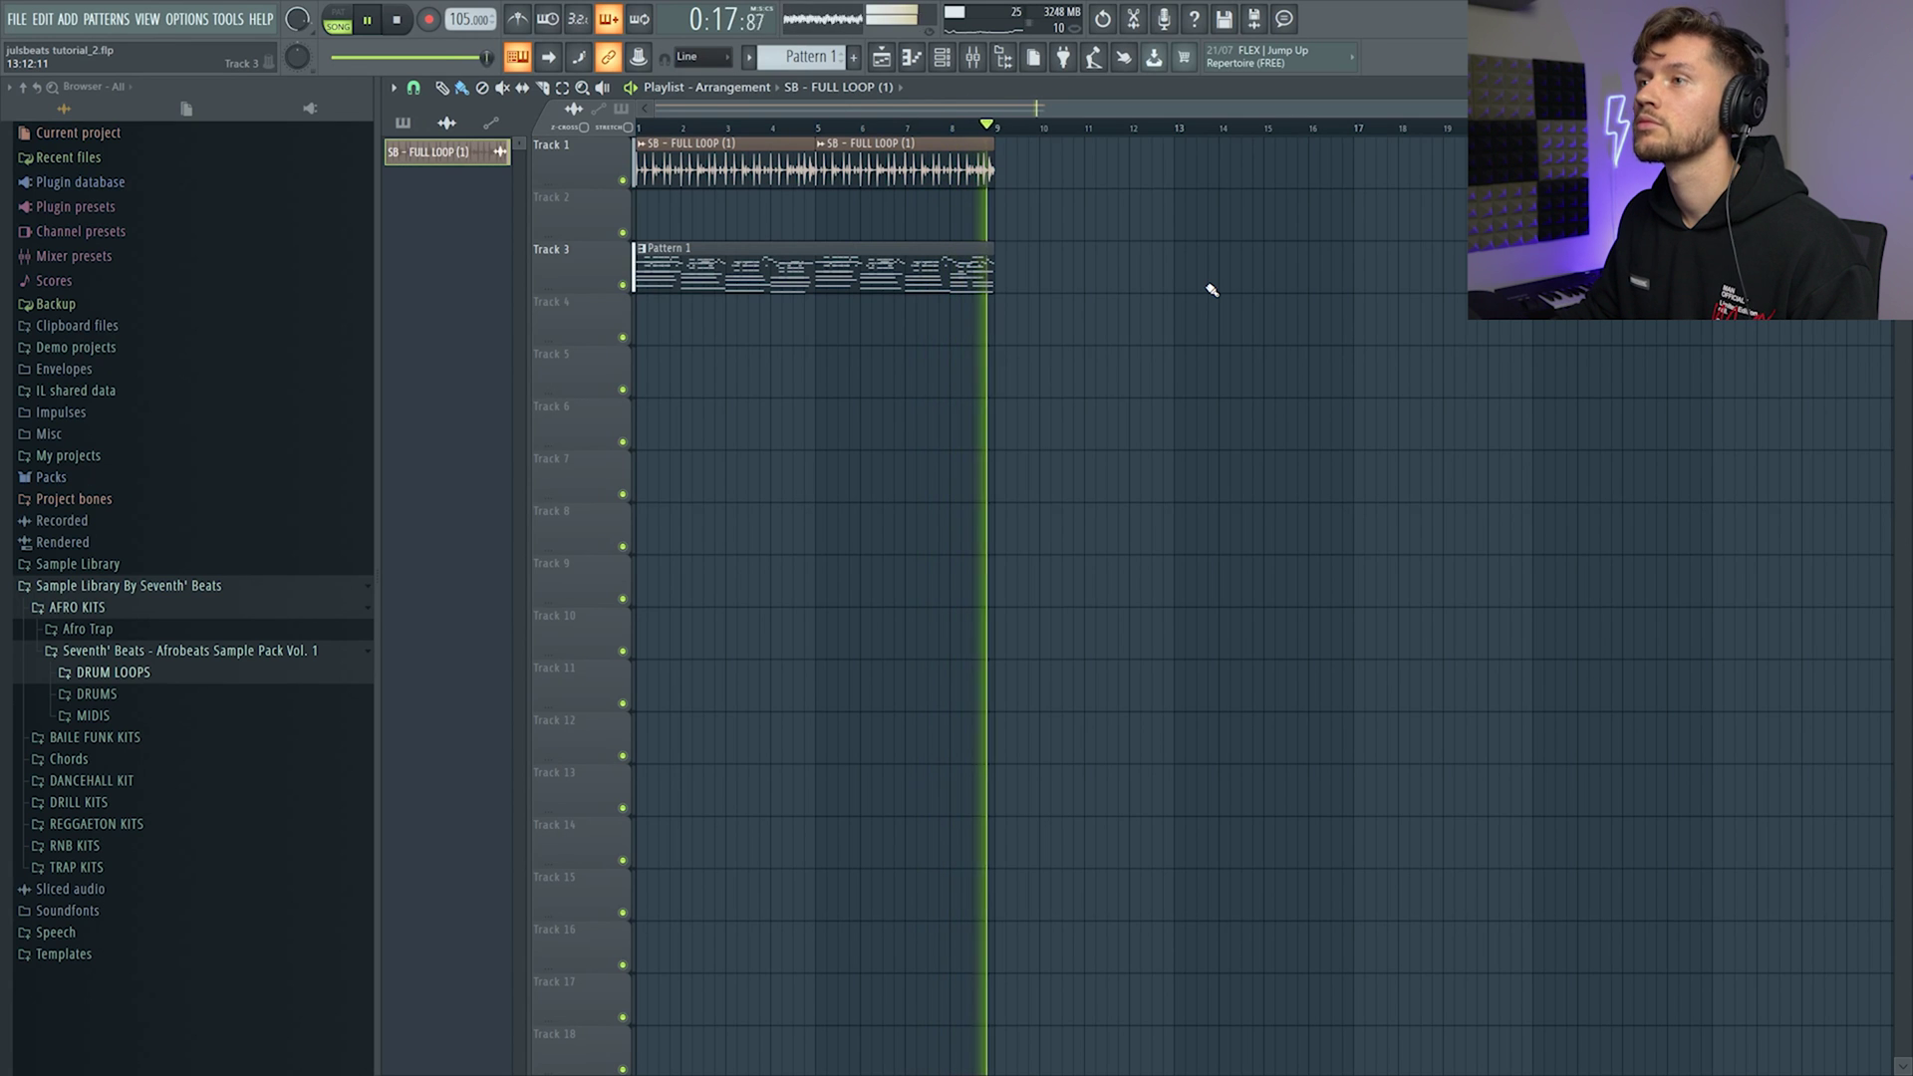
- Add a 3x Osc channel named BASS and copy the lowest Rhodes note of each chord in bars 1 to 4 into it
{"action": "left_click", "coordinate": [942, 60]}
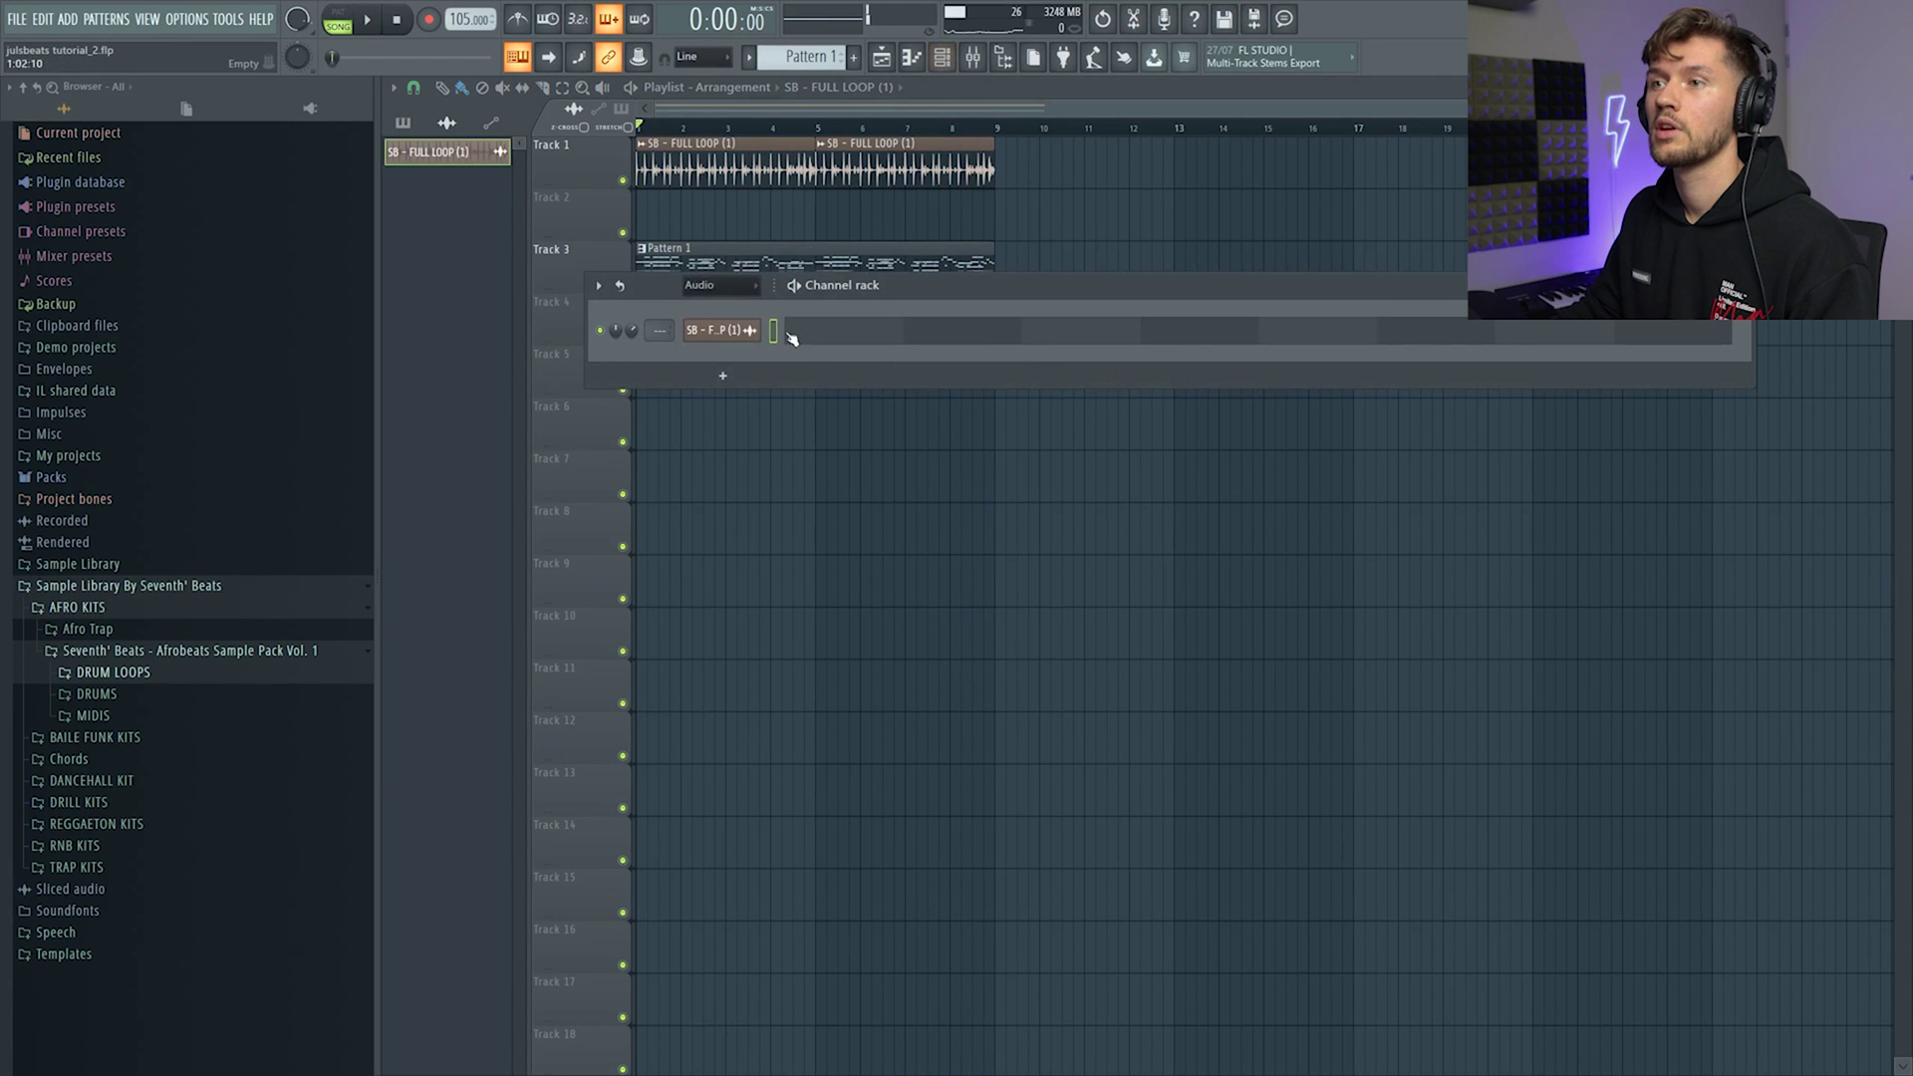
{"action": "left_click", "coordinate": [725, 346]}
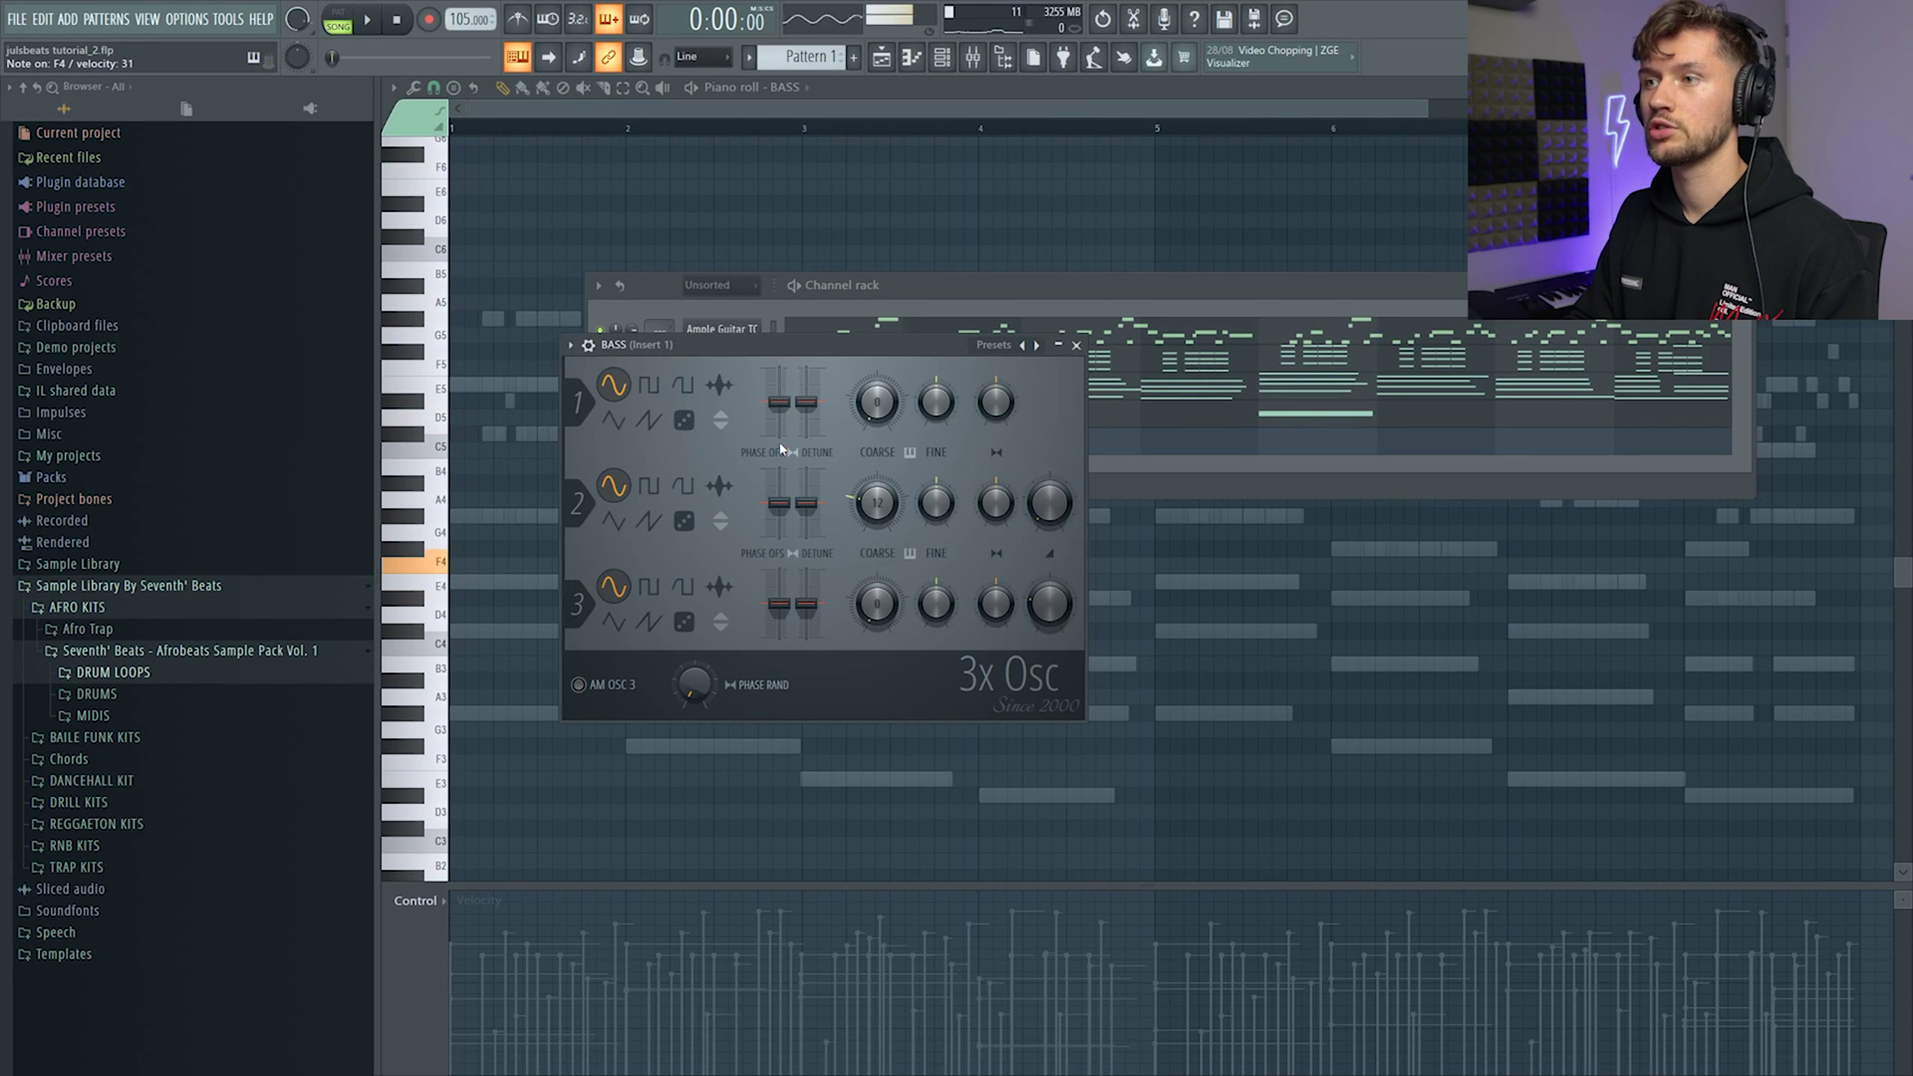
{"action": "left_click", "coordinate": [905, 289]}
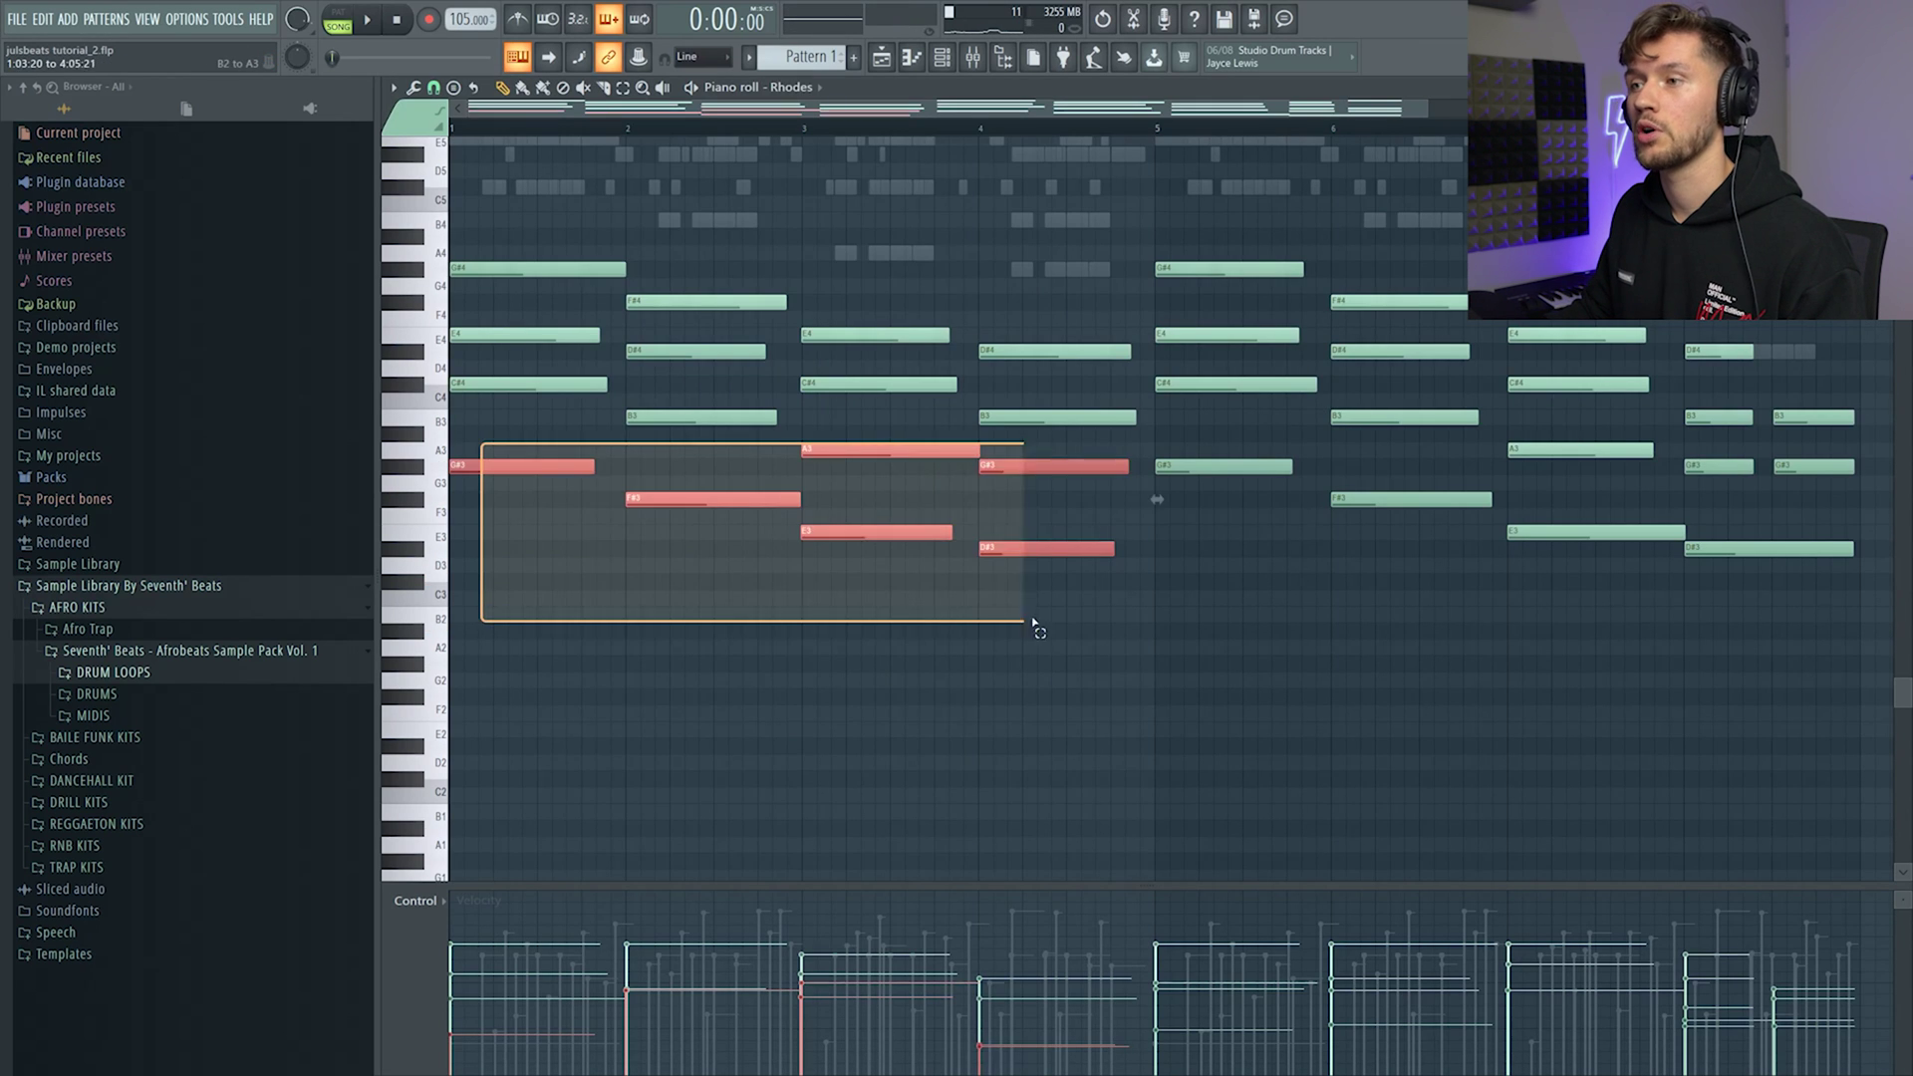
{"action": "left_click_drag", "start_coordinate": [1033, 628], "coordinate": [437, 471]}
{"action": "left_click", "coordinate": [943, 60]}
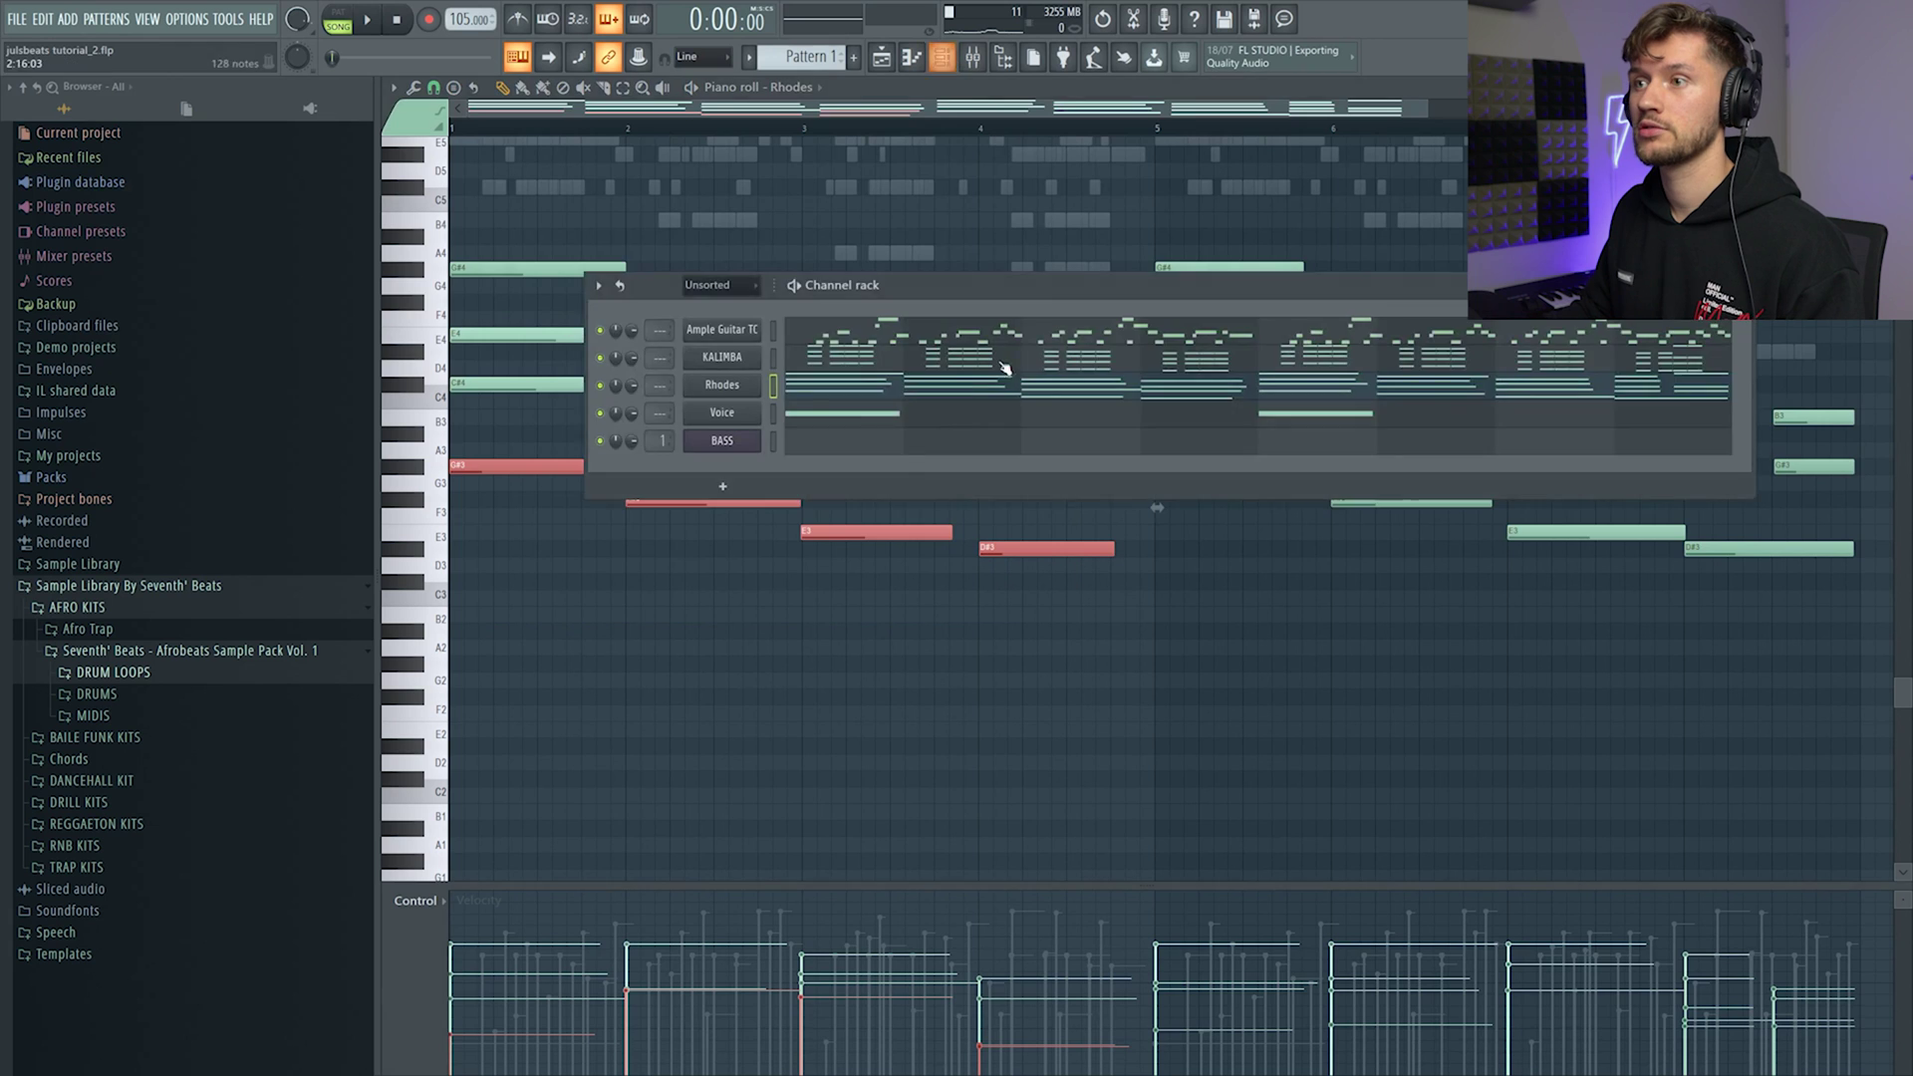
{"action": "left_click", "coordinate": [831, 440]}
{"action": "key", "text": "ctrl+v"}
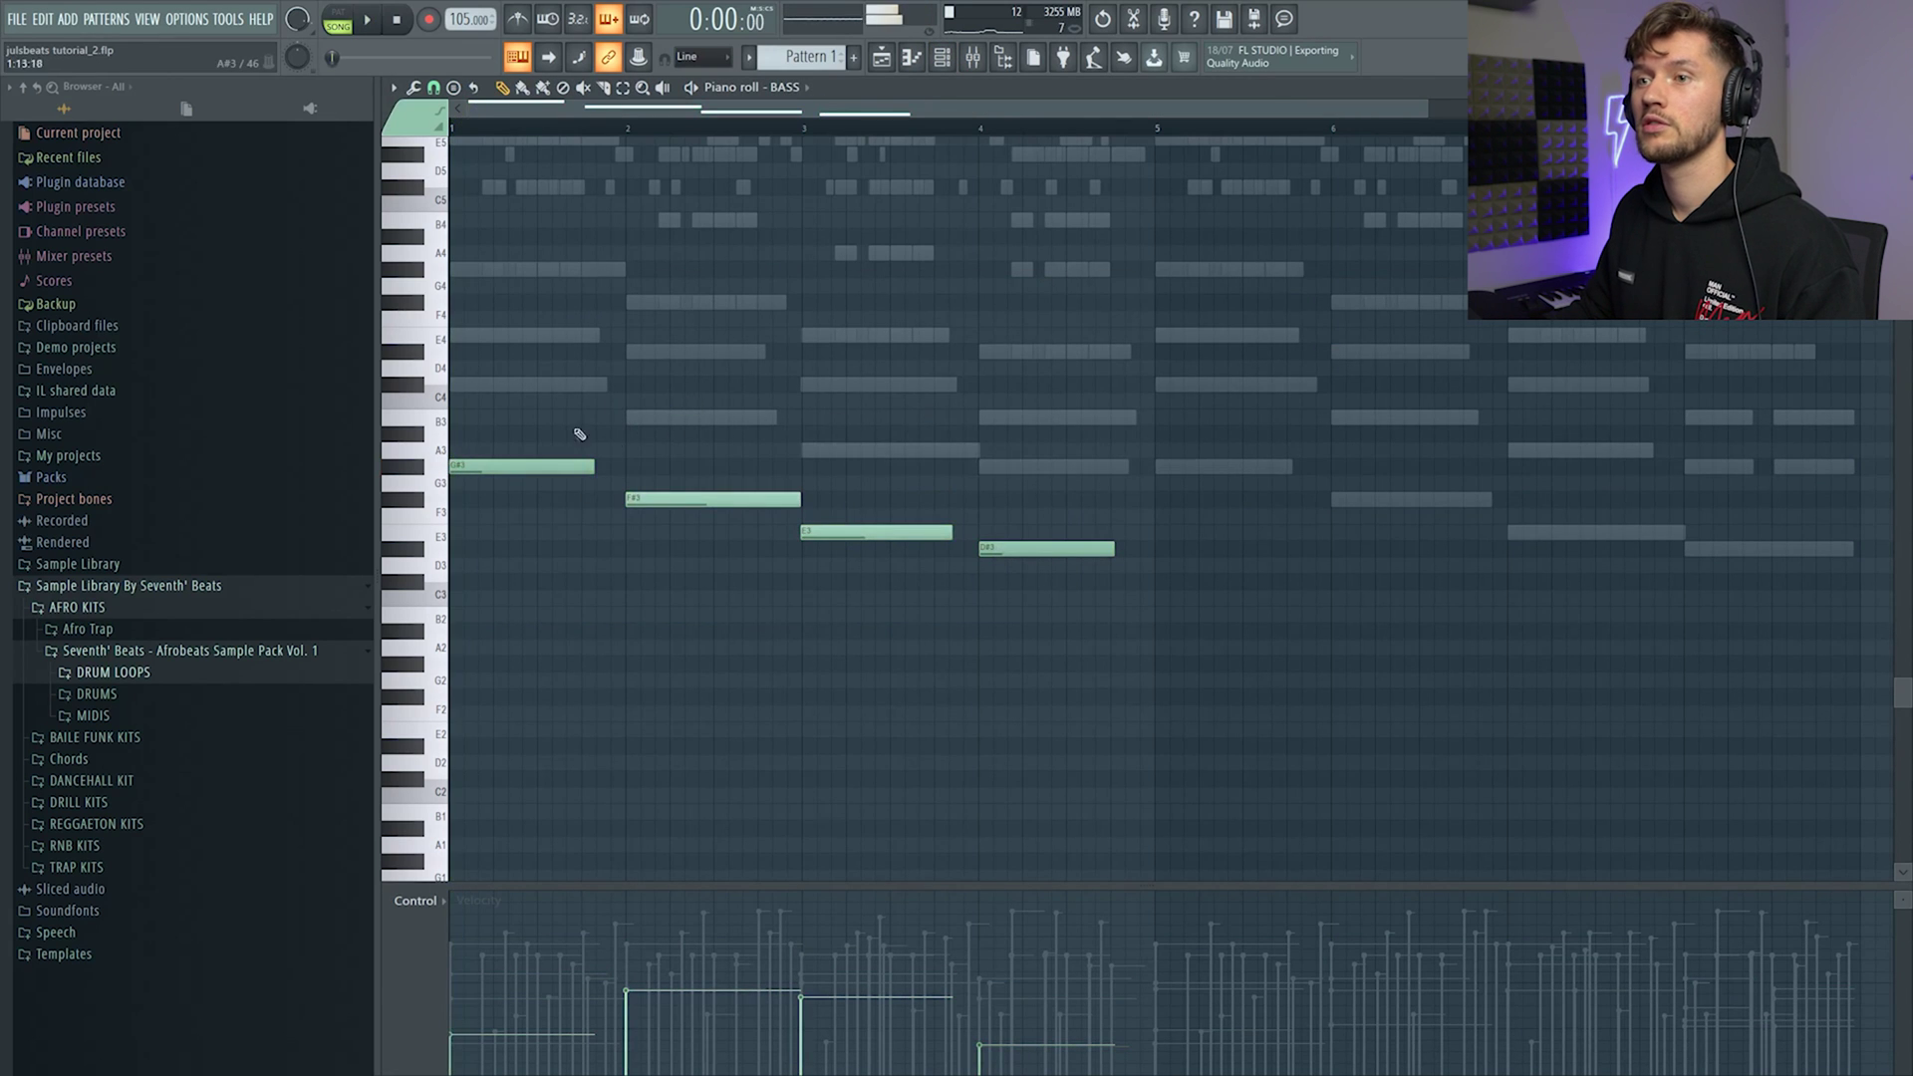
- Raise and even out the velocities of the four bass notes, and play the bass line back
{"action": "key", "text": "ctrl+a"}
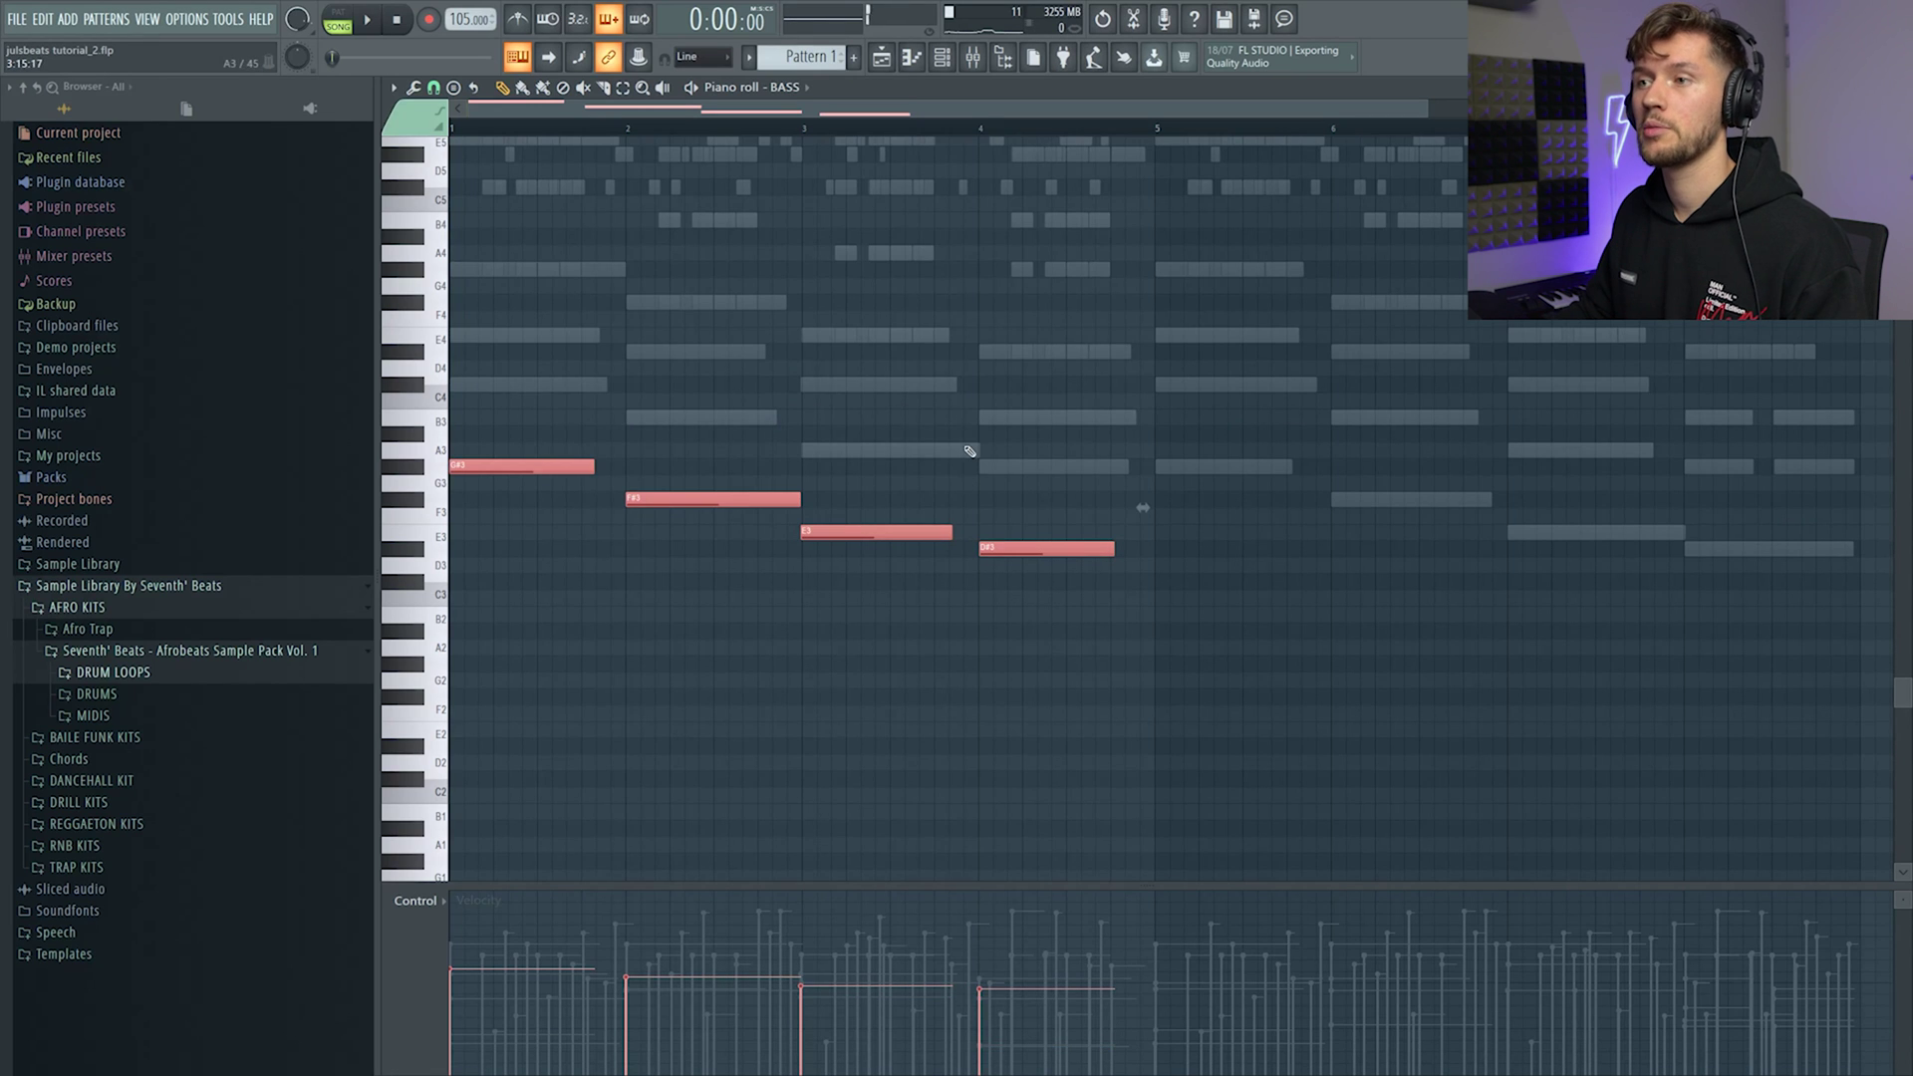
{"action": "key", "text": "space"}
{"action": "left_click", "coordinate": [963, 399]}
{"action": "right_click", "coordinate": [965, 400]}
{"action": "scroll", "coordinate": [952, 418], "scroll_direction": "up", "scroll_amount": 1}
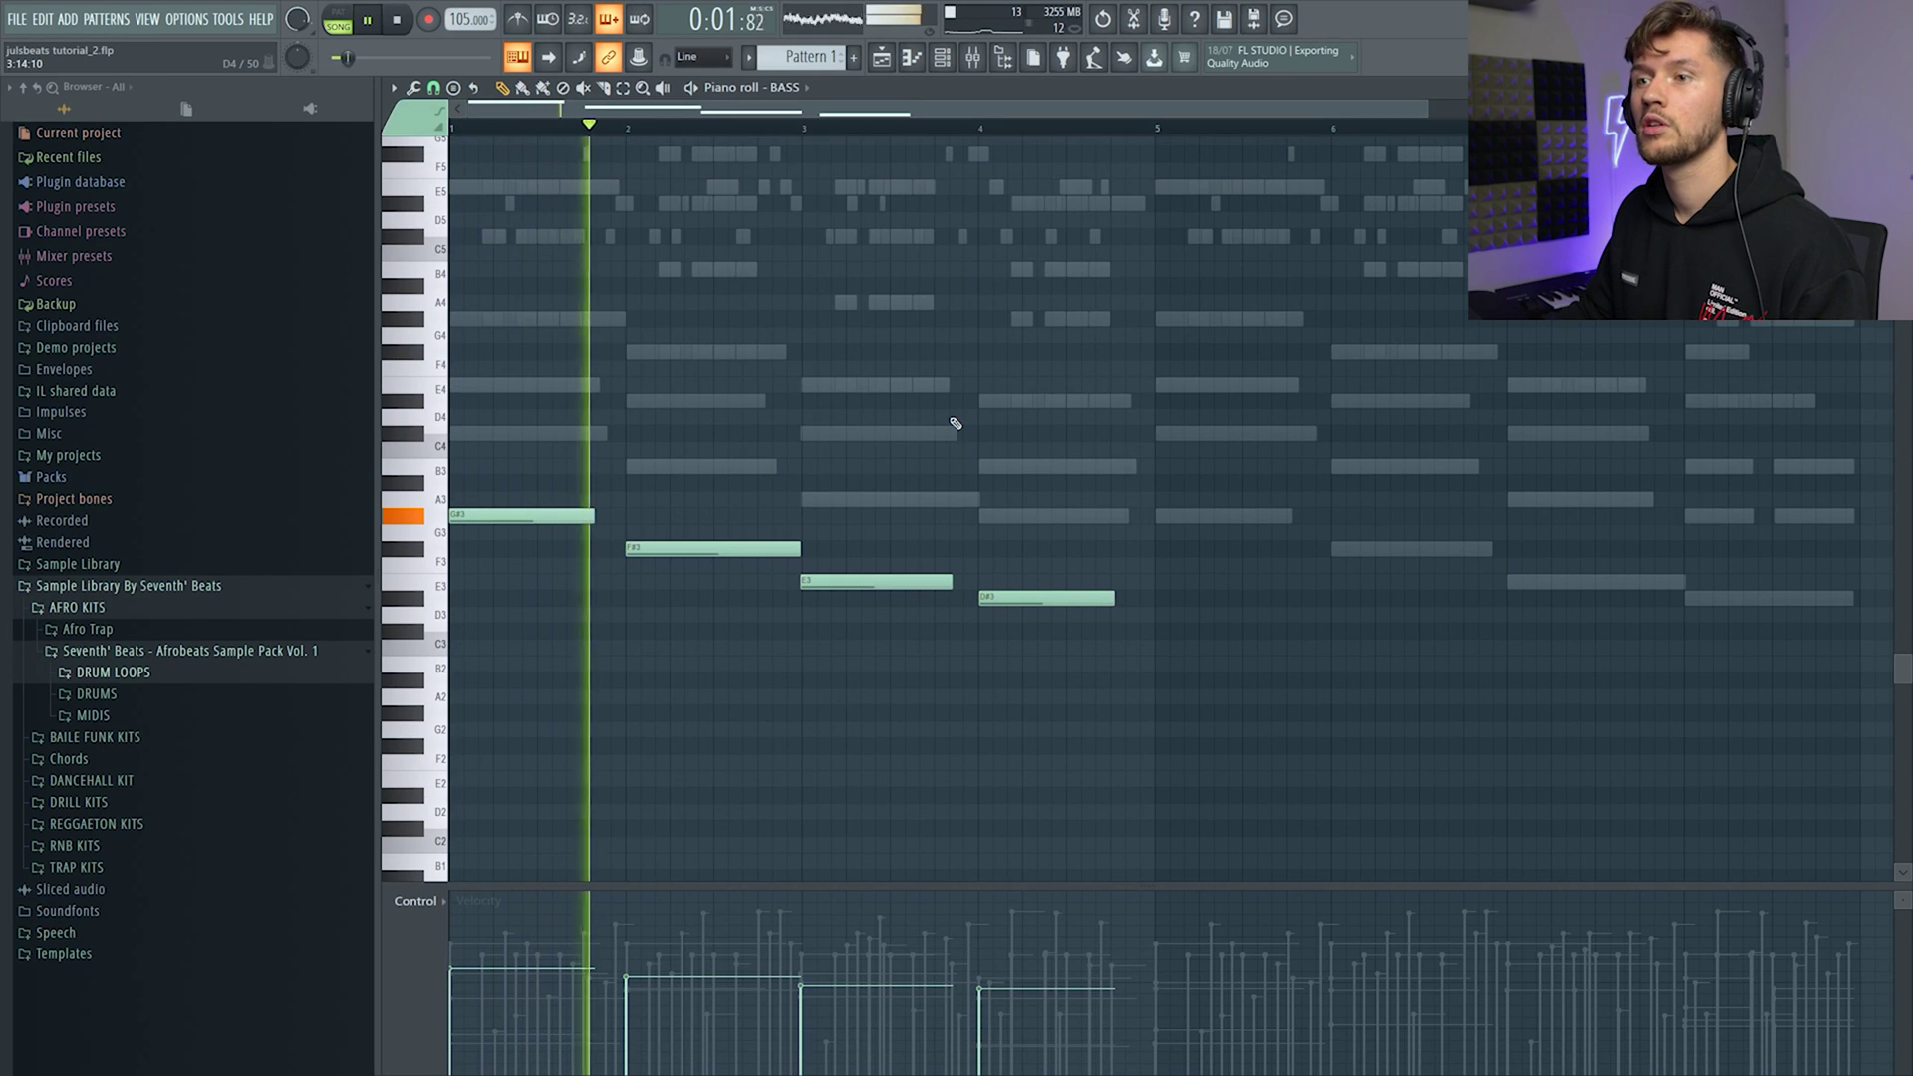
{"action": "key", "text": "space"}
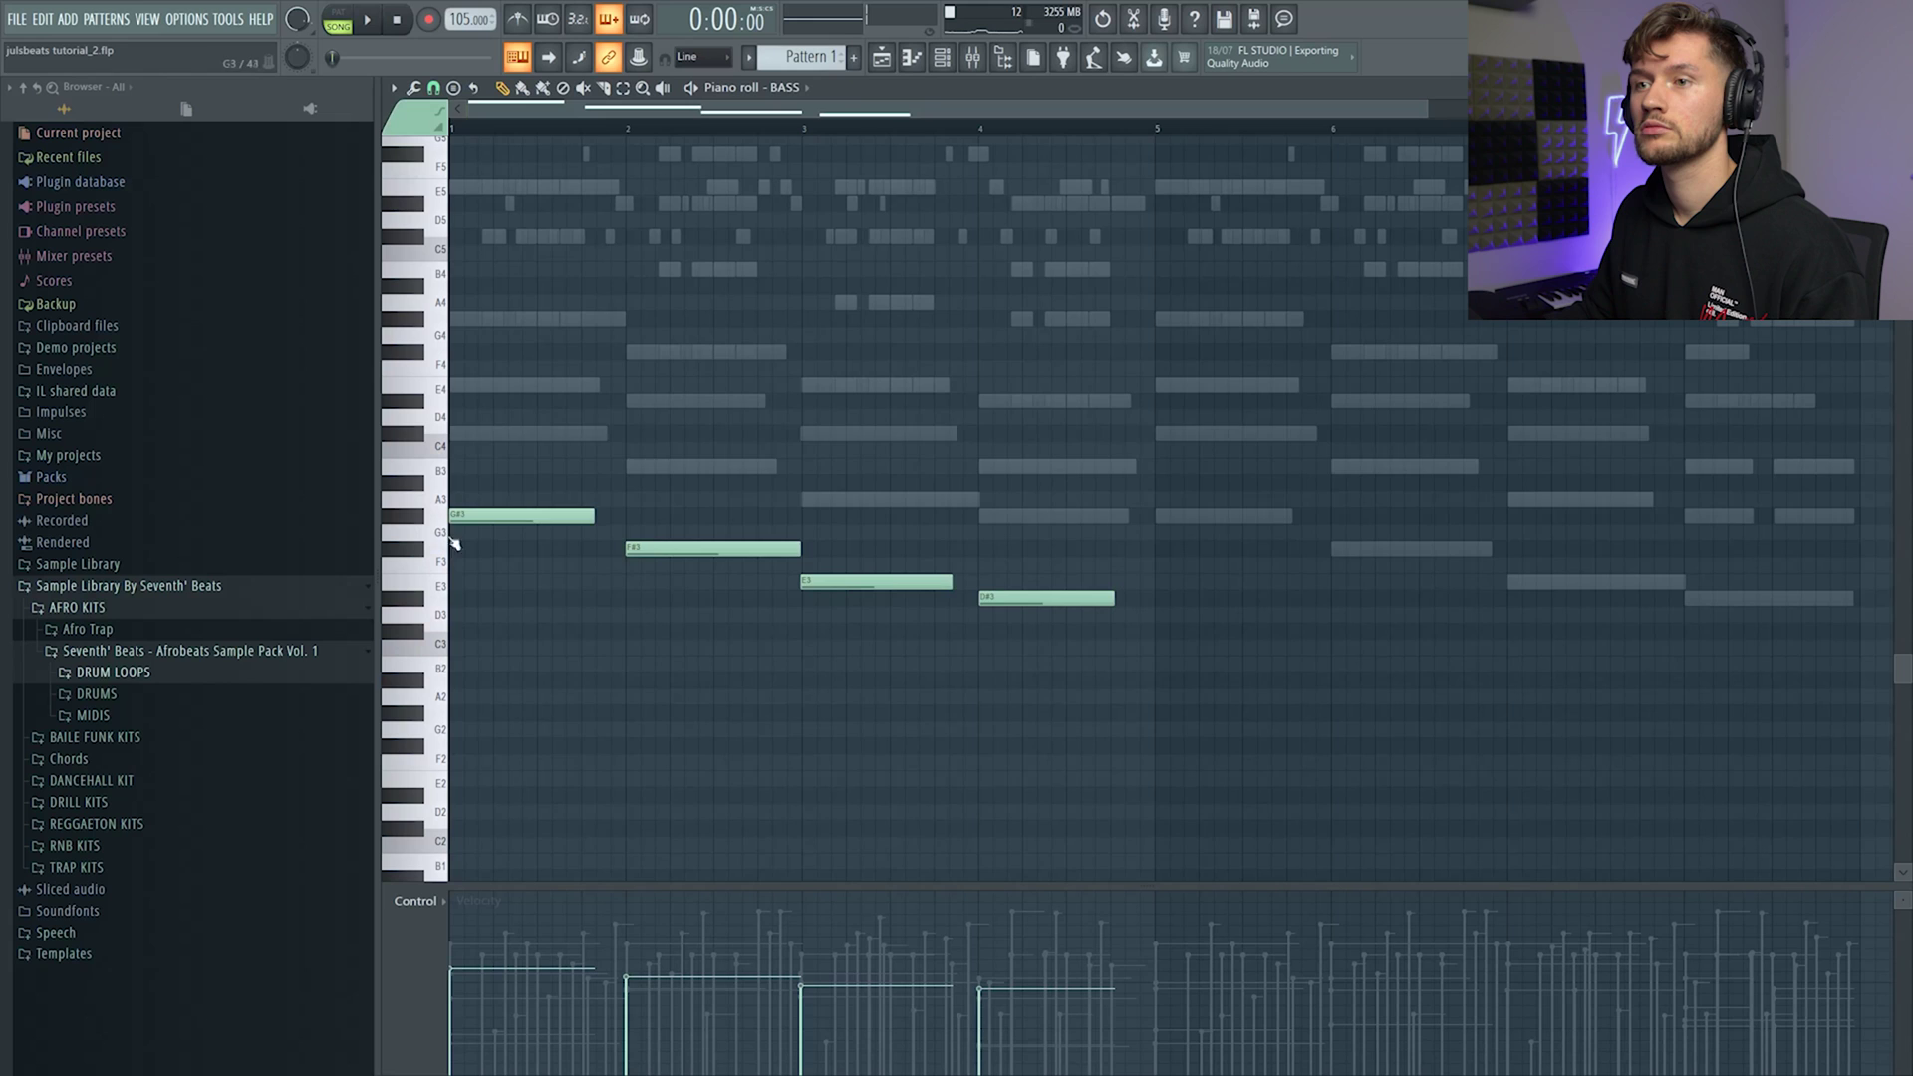
- Transpose the four bass notes up five semitones to C#4, B3, A3 and G#3, and play them back
{"action": "key", "text": "ctrl+a"}
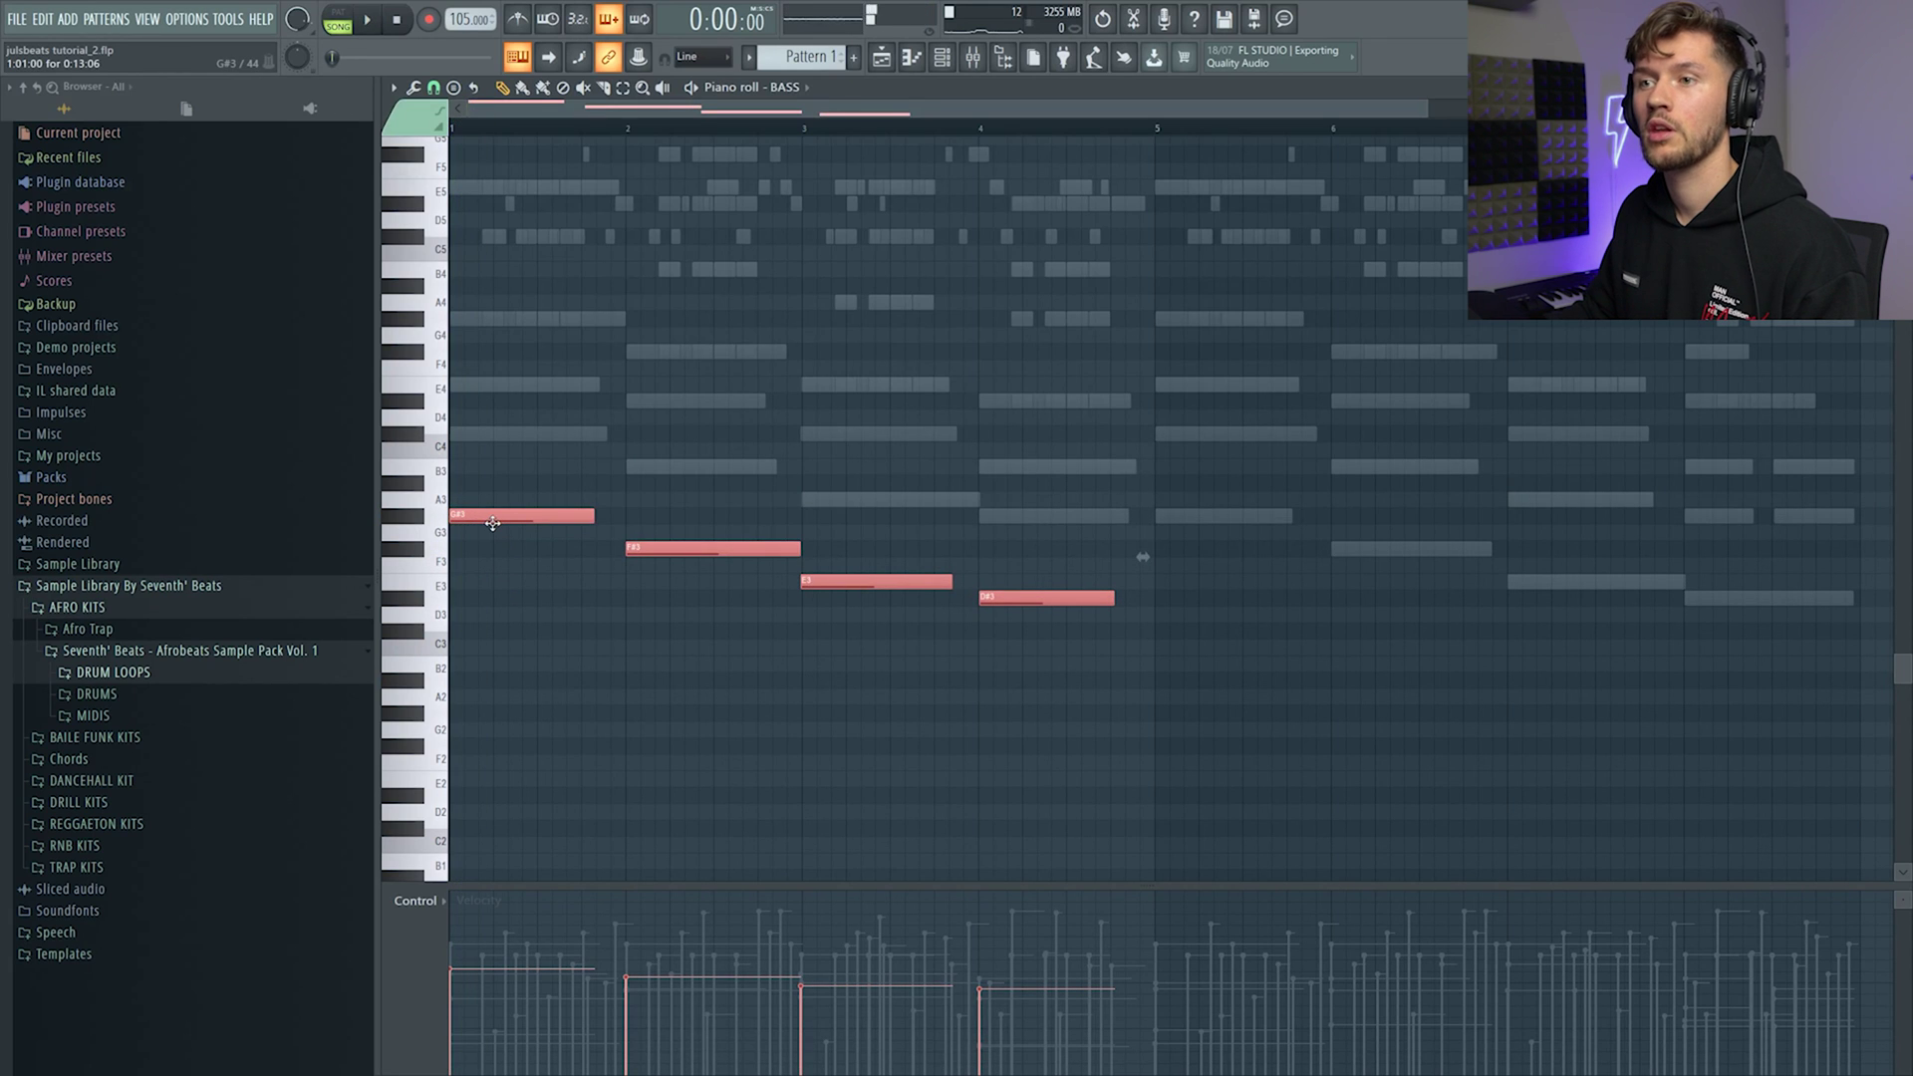
{"action": "left_click_drag", "start_coordinate": [472, 512], "coordinate": [475, 429]}
{"action": "key", "text": "space"}
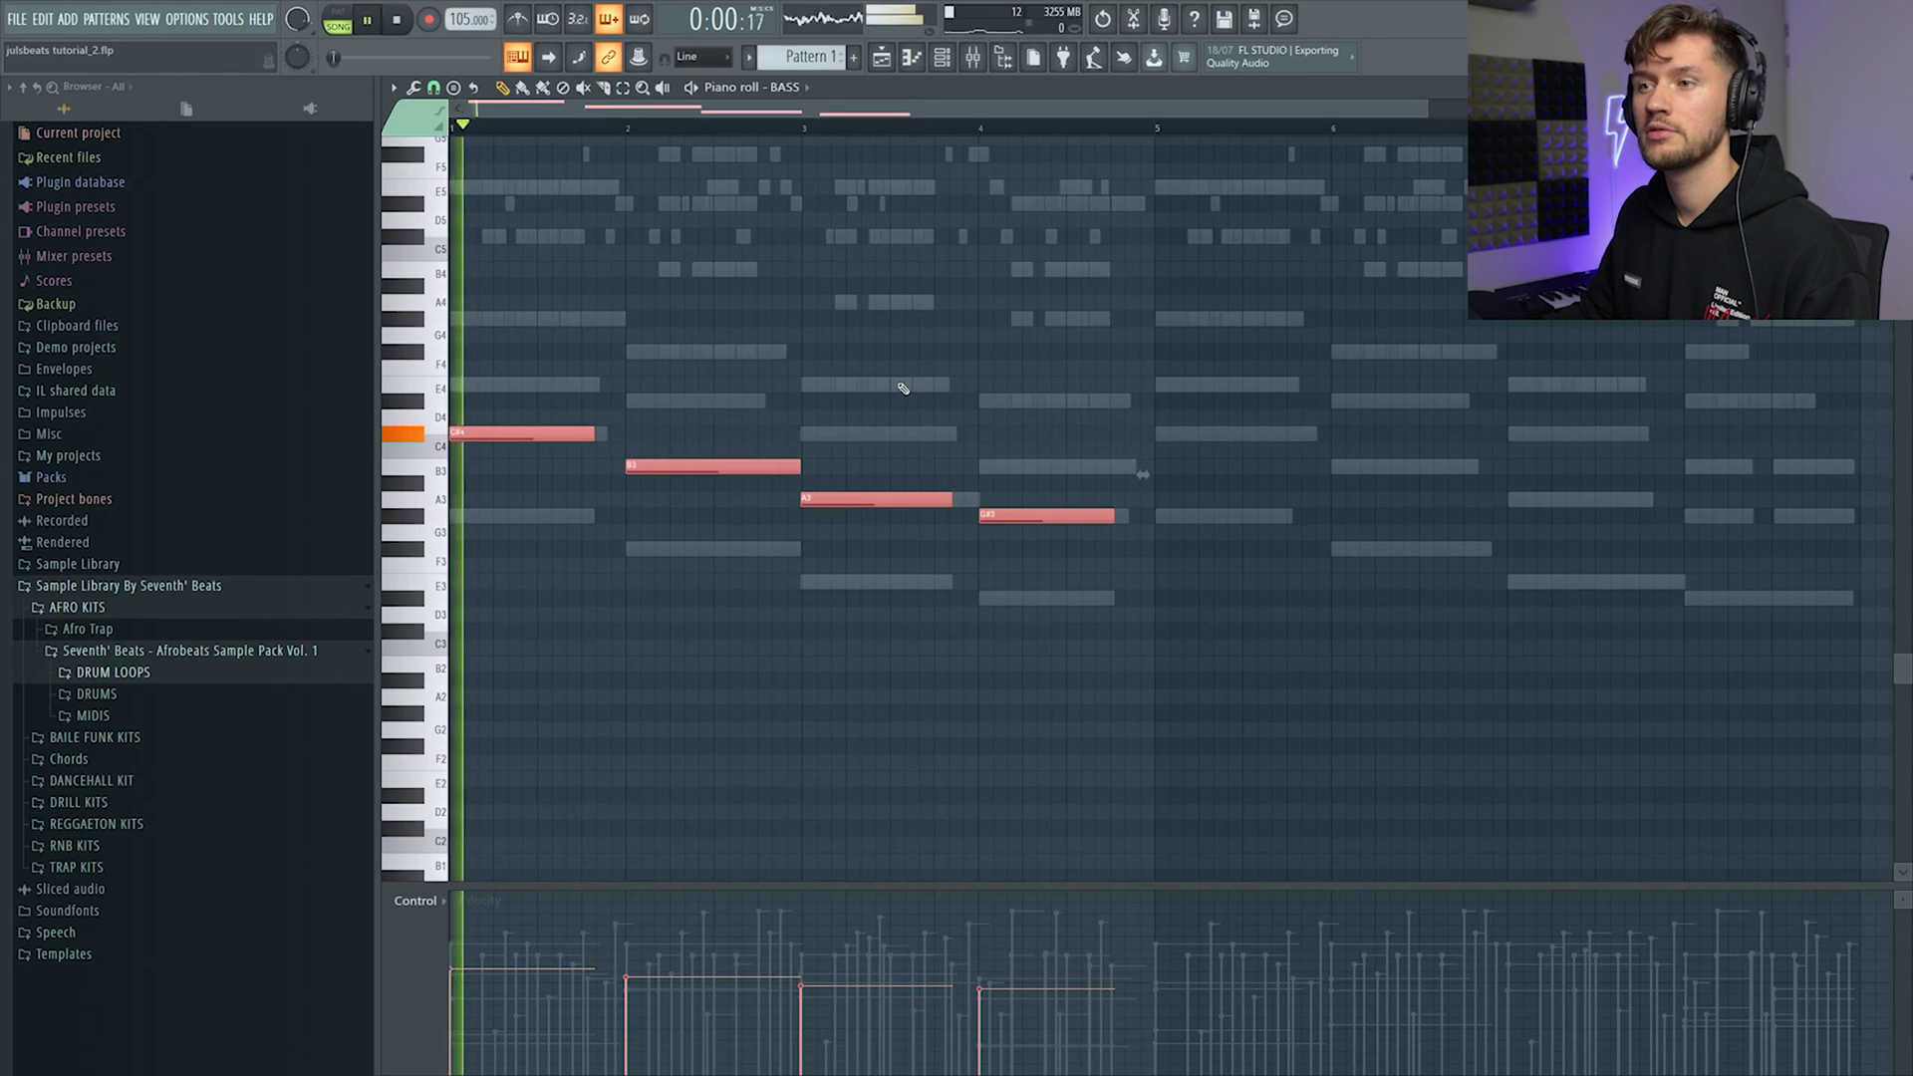
{"action": "left_click", "coordinate": [907, 389]}
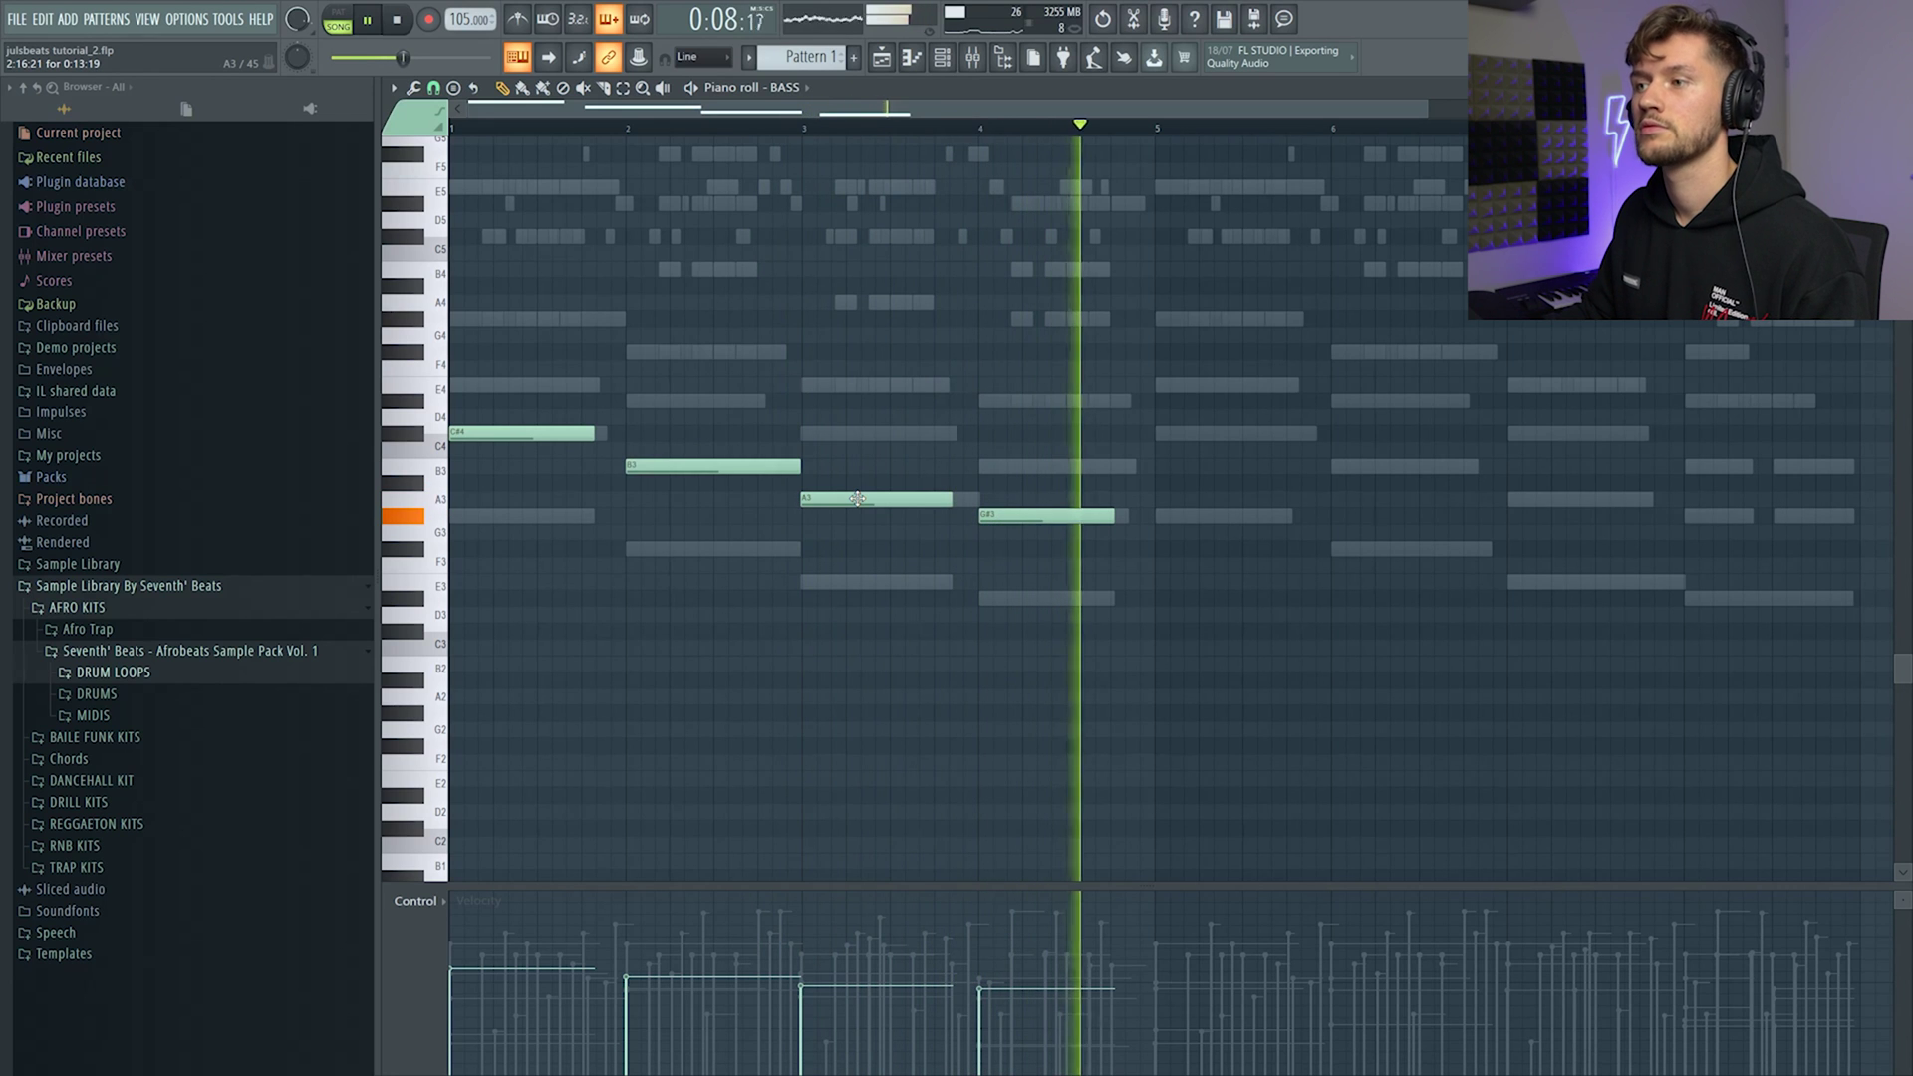
- Break the bass notes of bars 2 to 4 into shorter hits, continue the line through bar 8 and play it back
{"action": "key", "text": "space"}
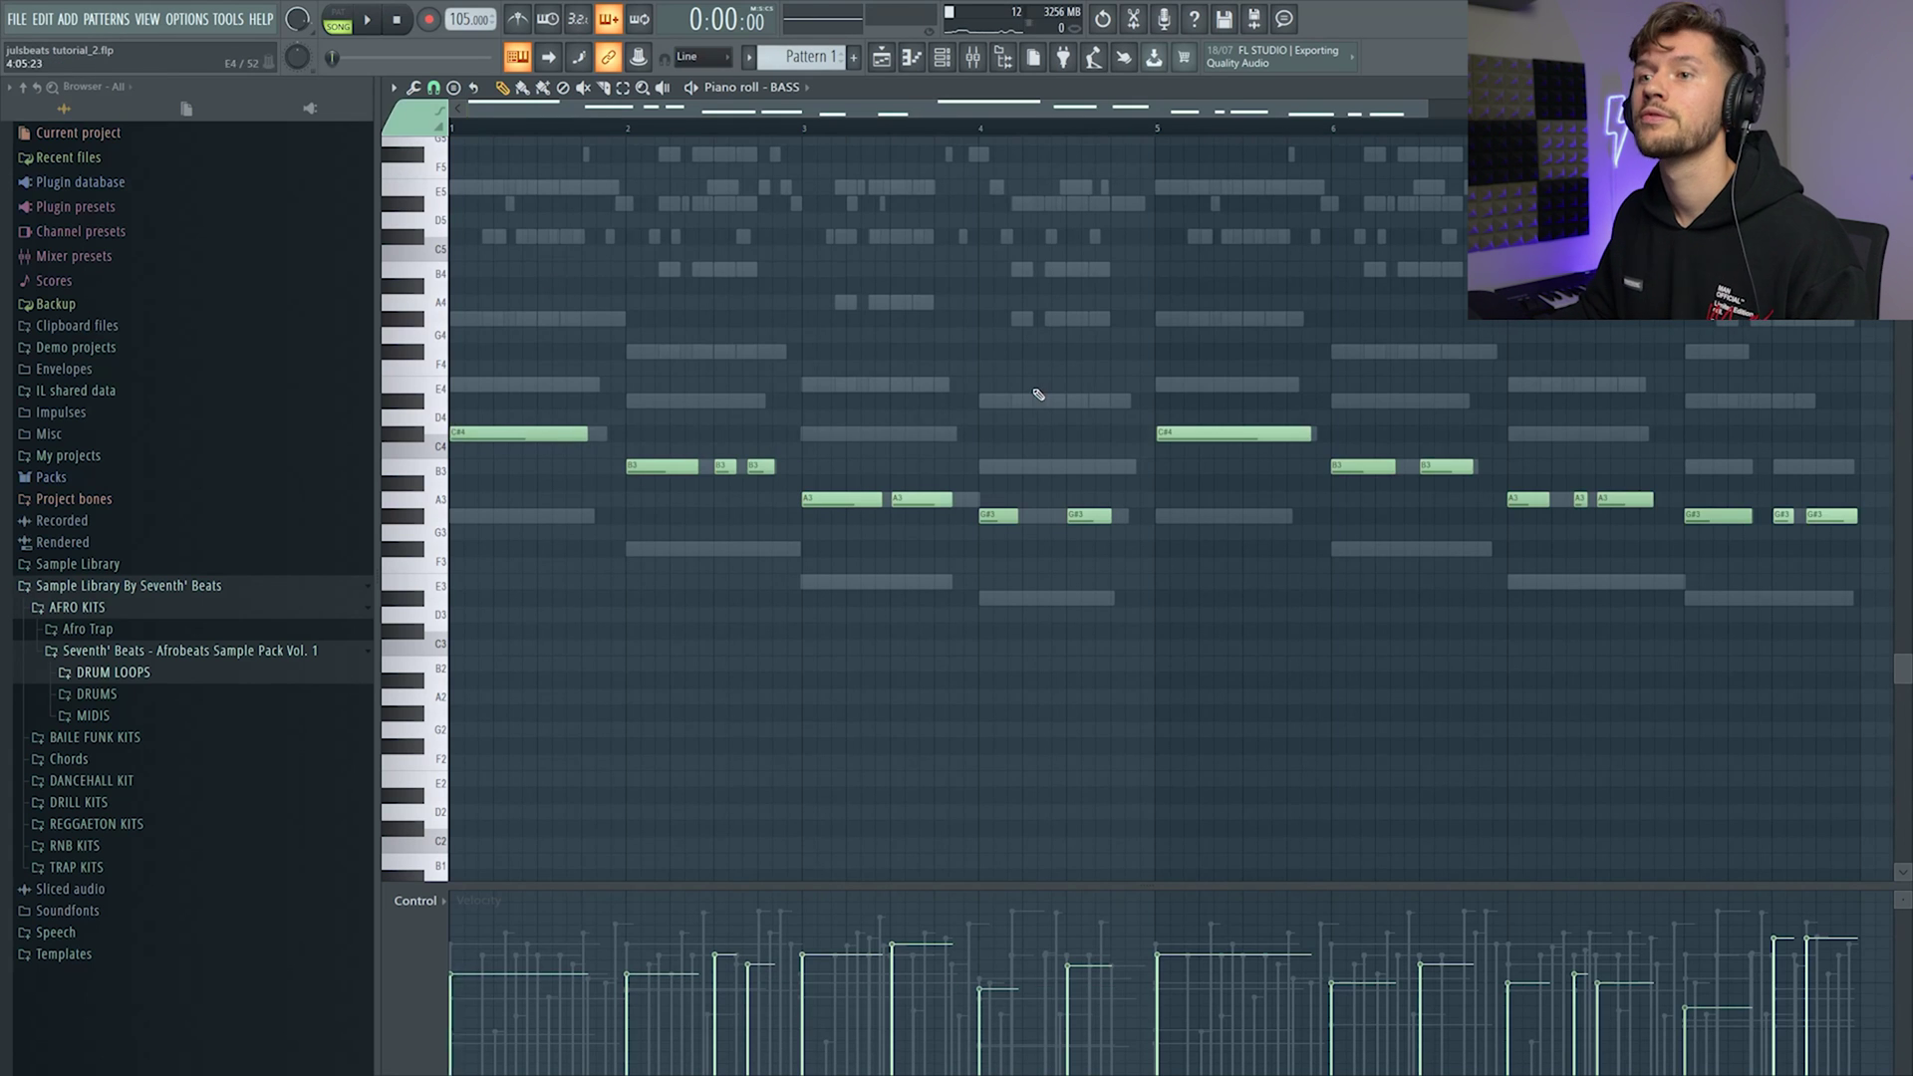
{"action": "key", "text": "space"}
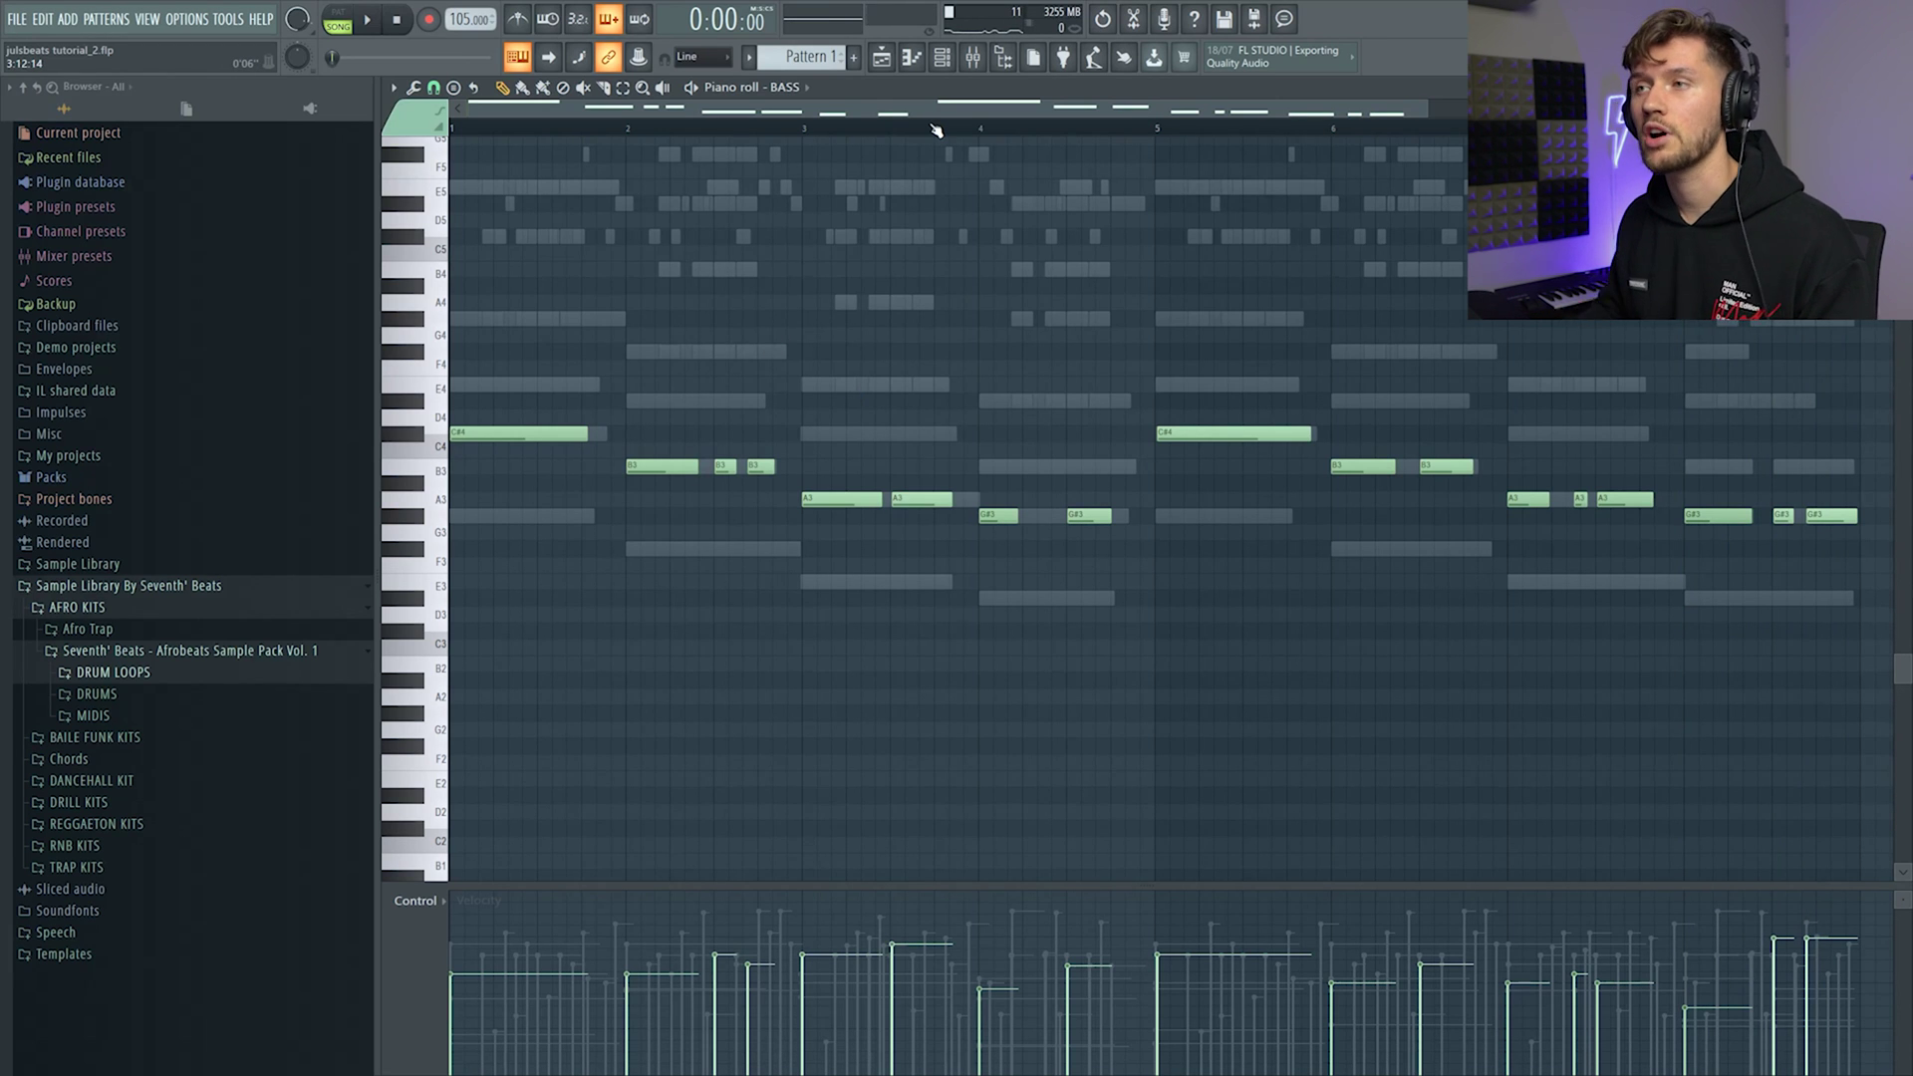
- Add Ample Bass J with its Default preset as a new instrument channel above BASS
{"action": "left_click", "coordinate": [943, 57]}
{"action": "left_click", "coordinate": [795, 399]}
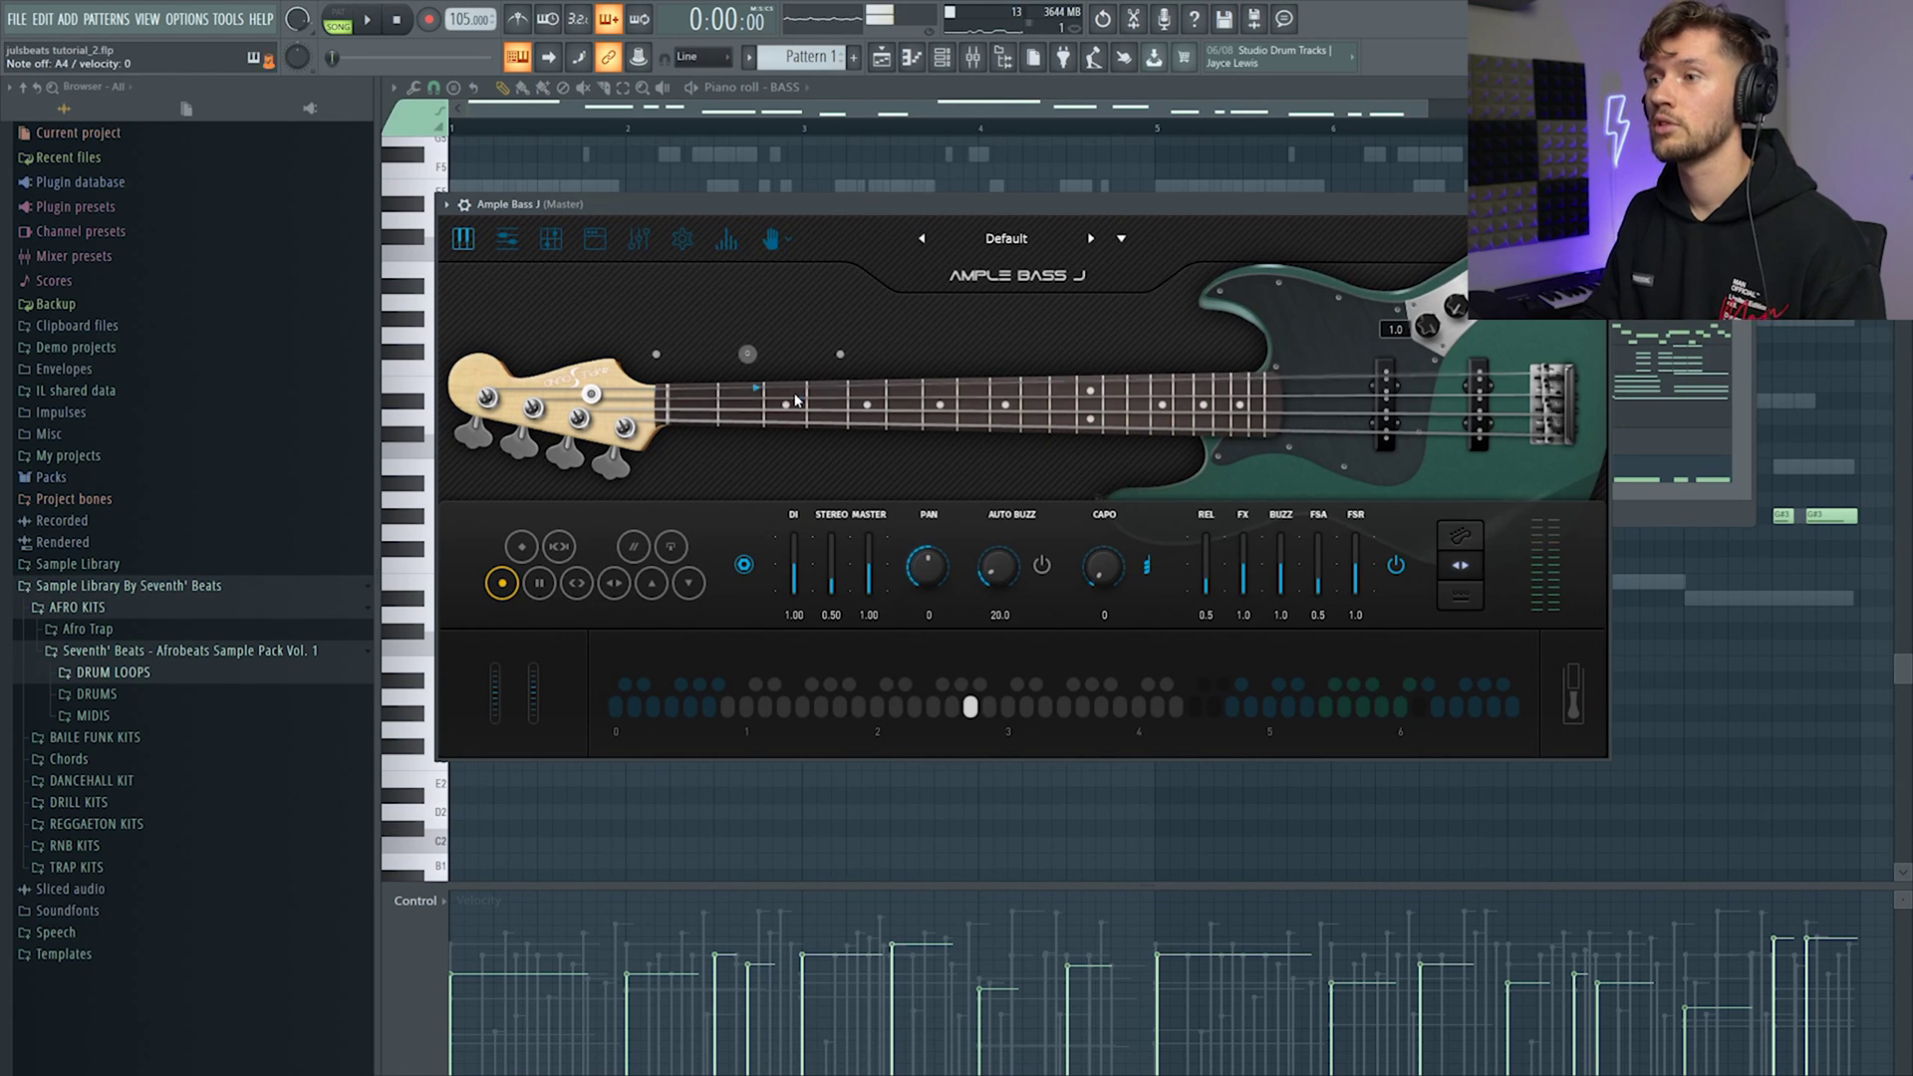
{"action": "left_click", "coordinate": [1662, 519]}
{"action": "left_click", "coordinate": [1495, 478]}
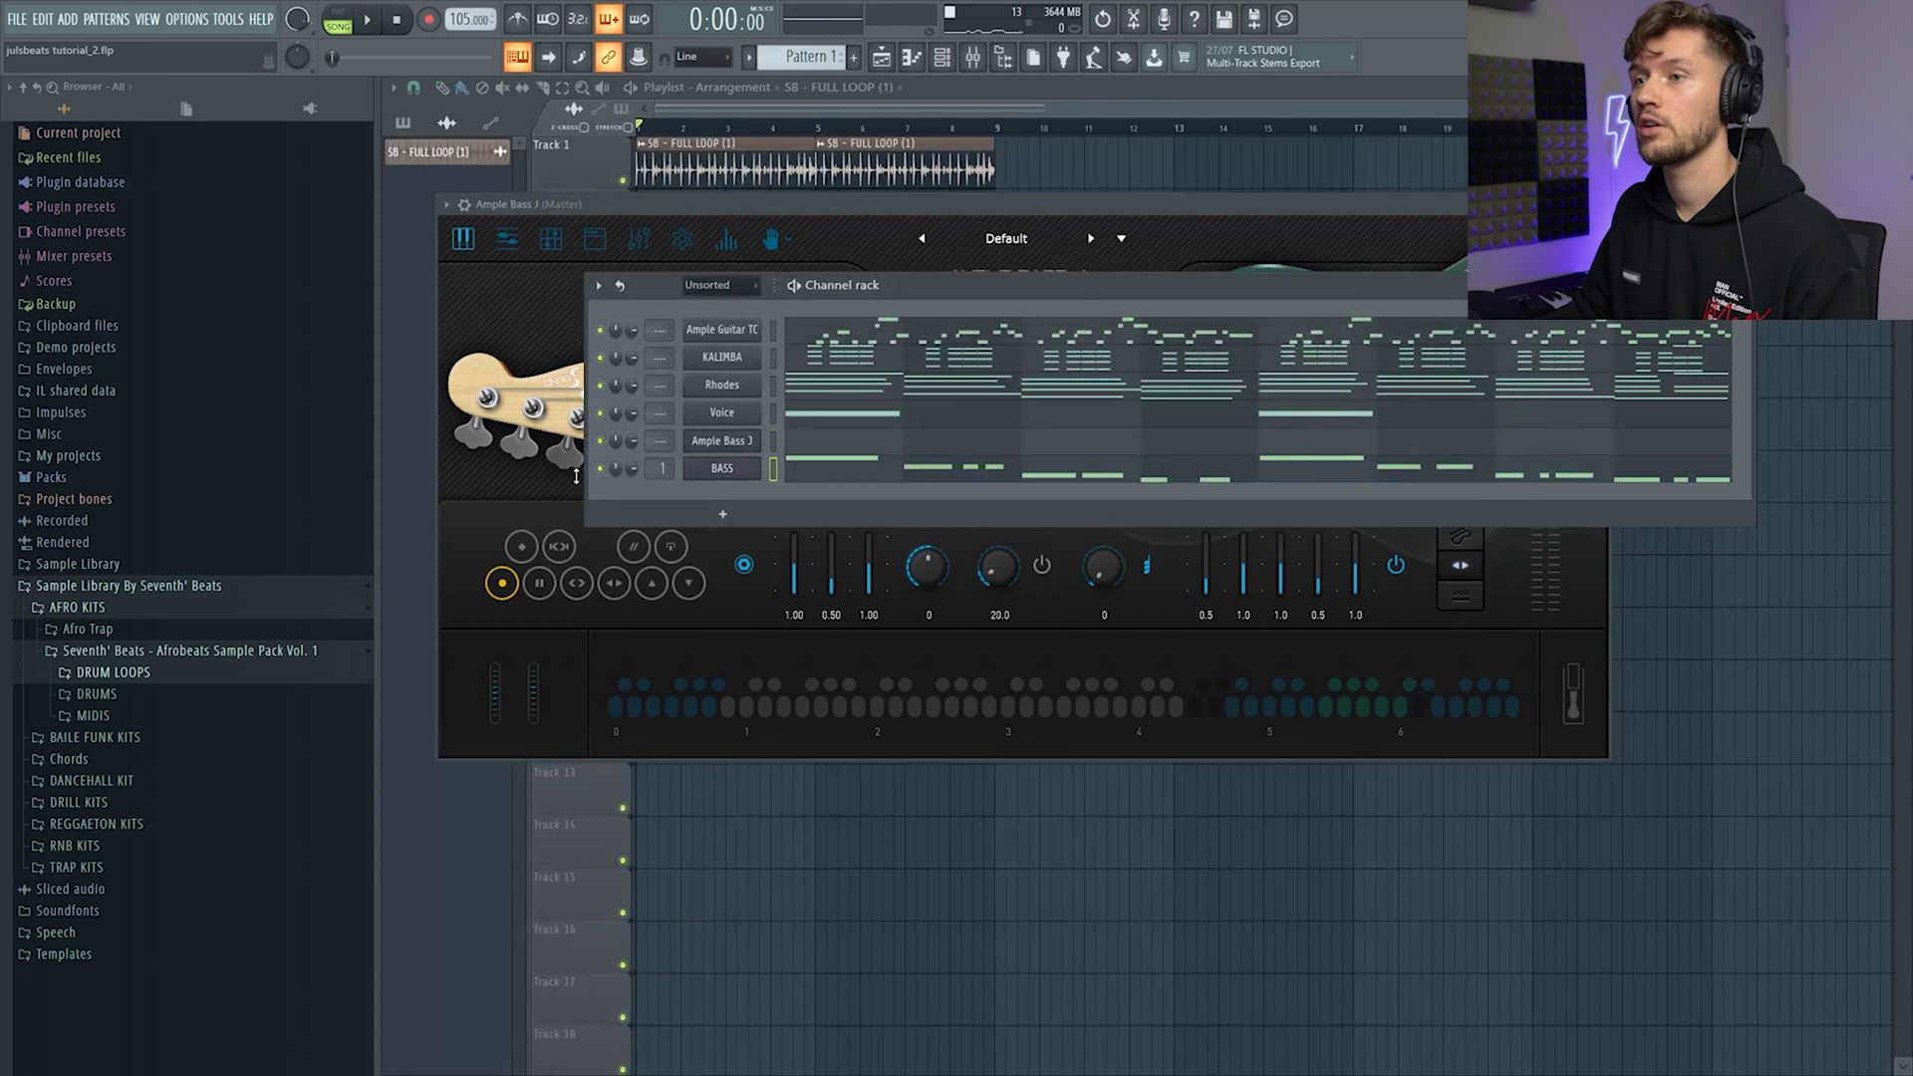
- Copy all notes of the BASS channel into the Ample Bass J channel and start playback
{"action": "left_click", "coordinate": [1079, 470]}
{"action": "key", "text": "ctrl+a"}
{"action": "left_click", "coordinate": [942, 57]}
{"action": "left_click", "coordinate": [754, 422]}
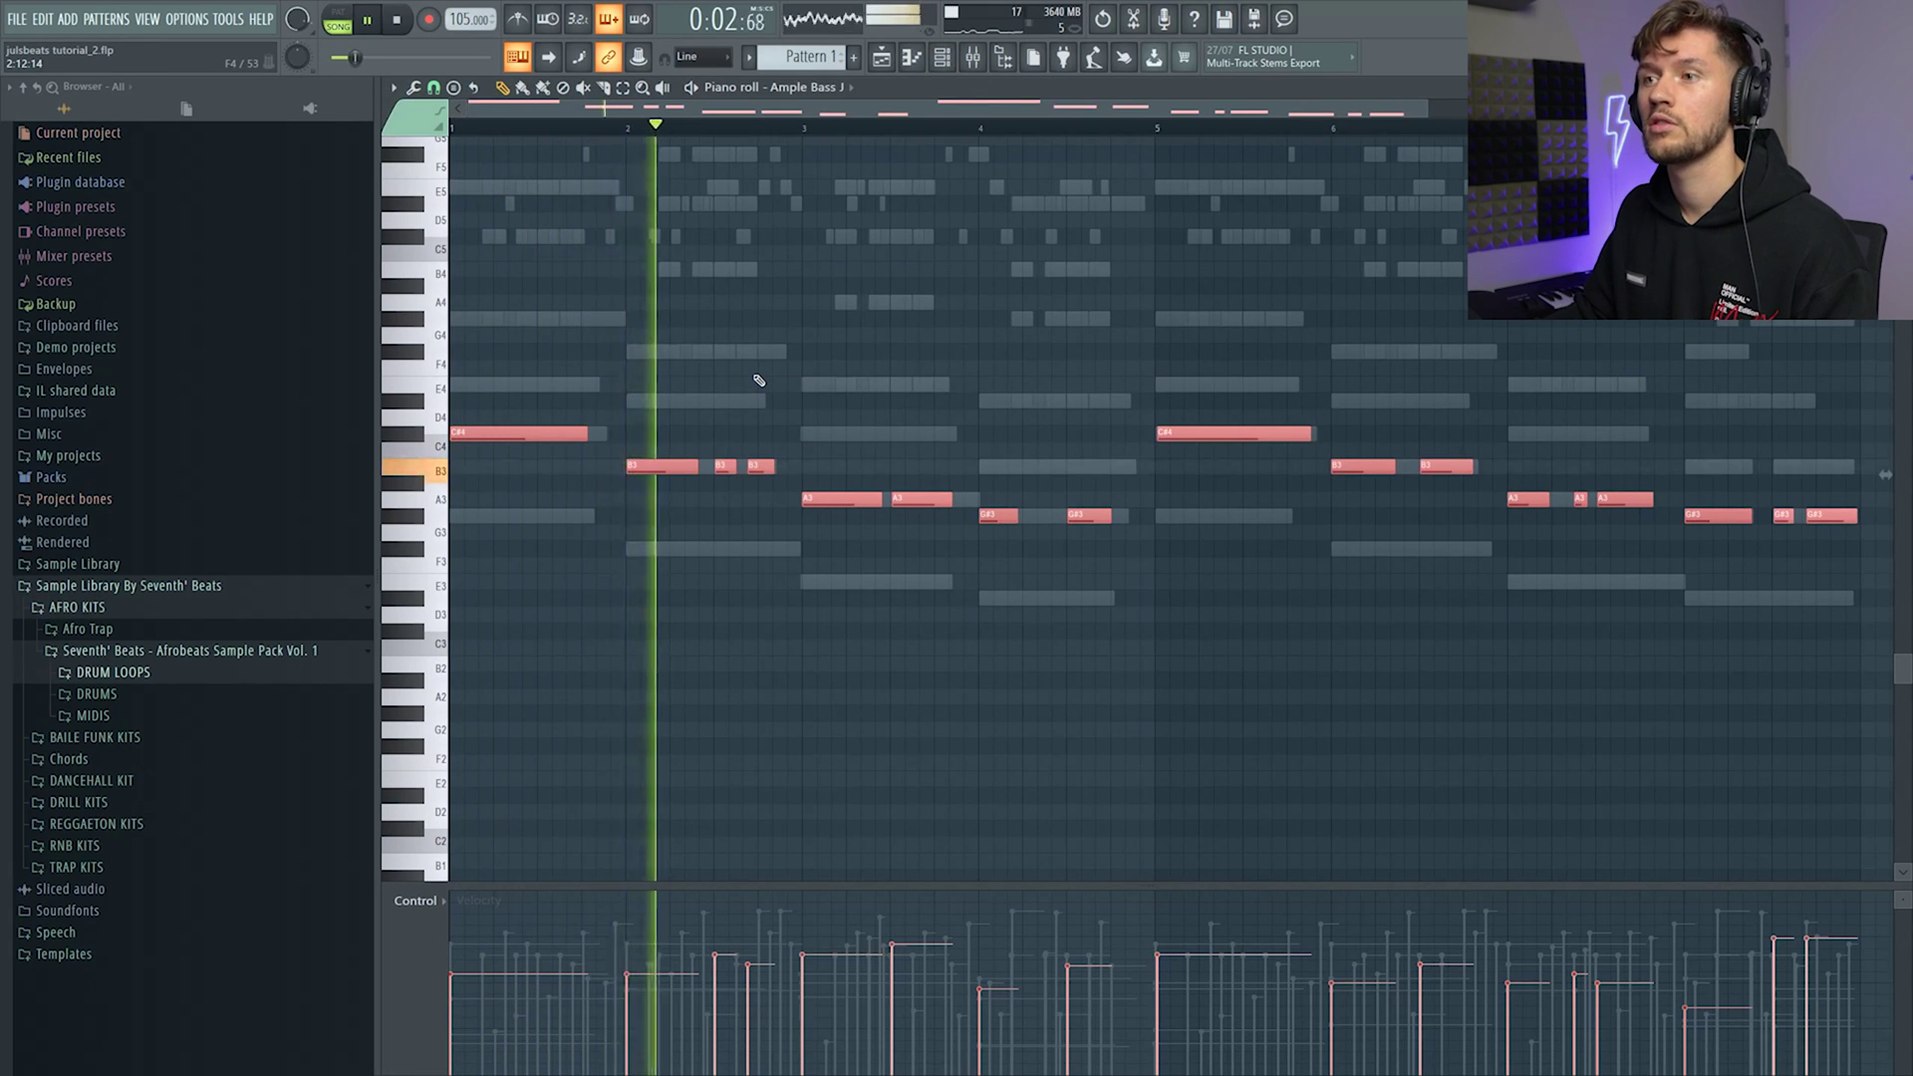
- Mute the Ample Guitar TC, KALIMBA, Rhodes and Voice channels to hear the two bass channels together
{"action": "key", "text": "F6"}
{"action": "left_click_drag", "start_coordinate": [601, 413], "coordinate": [601, 330]}
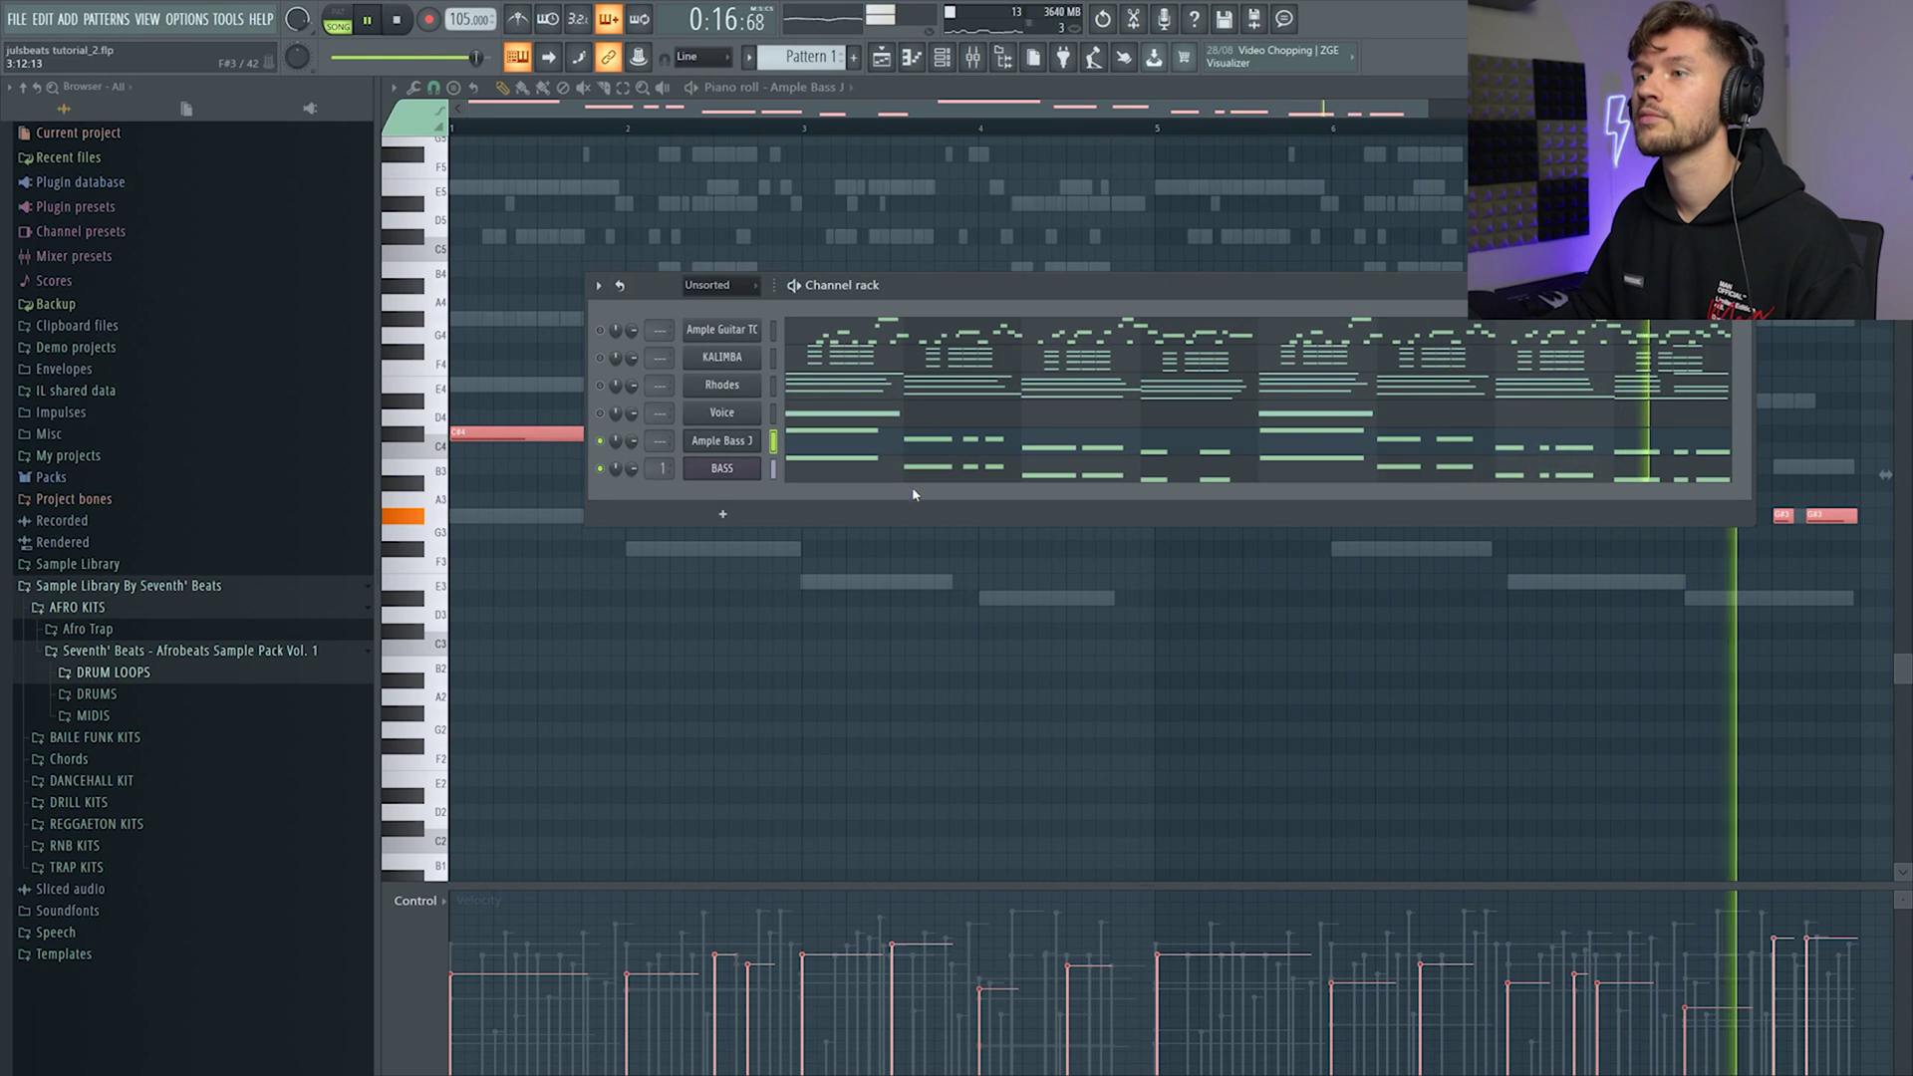
{"action": "key", "text": "space"}
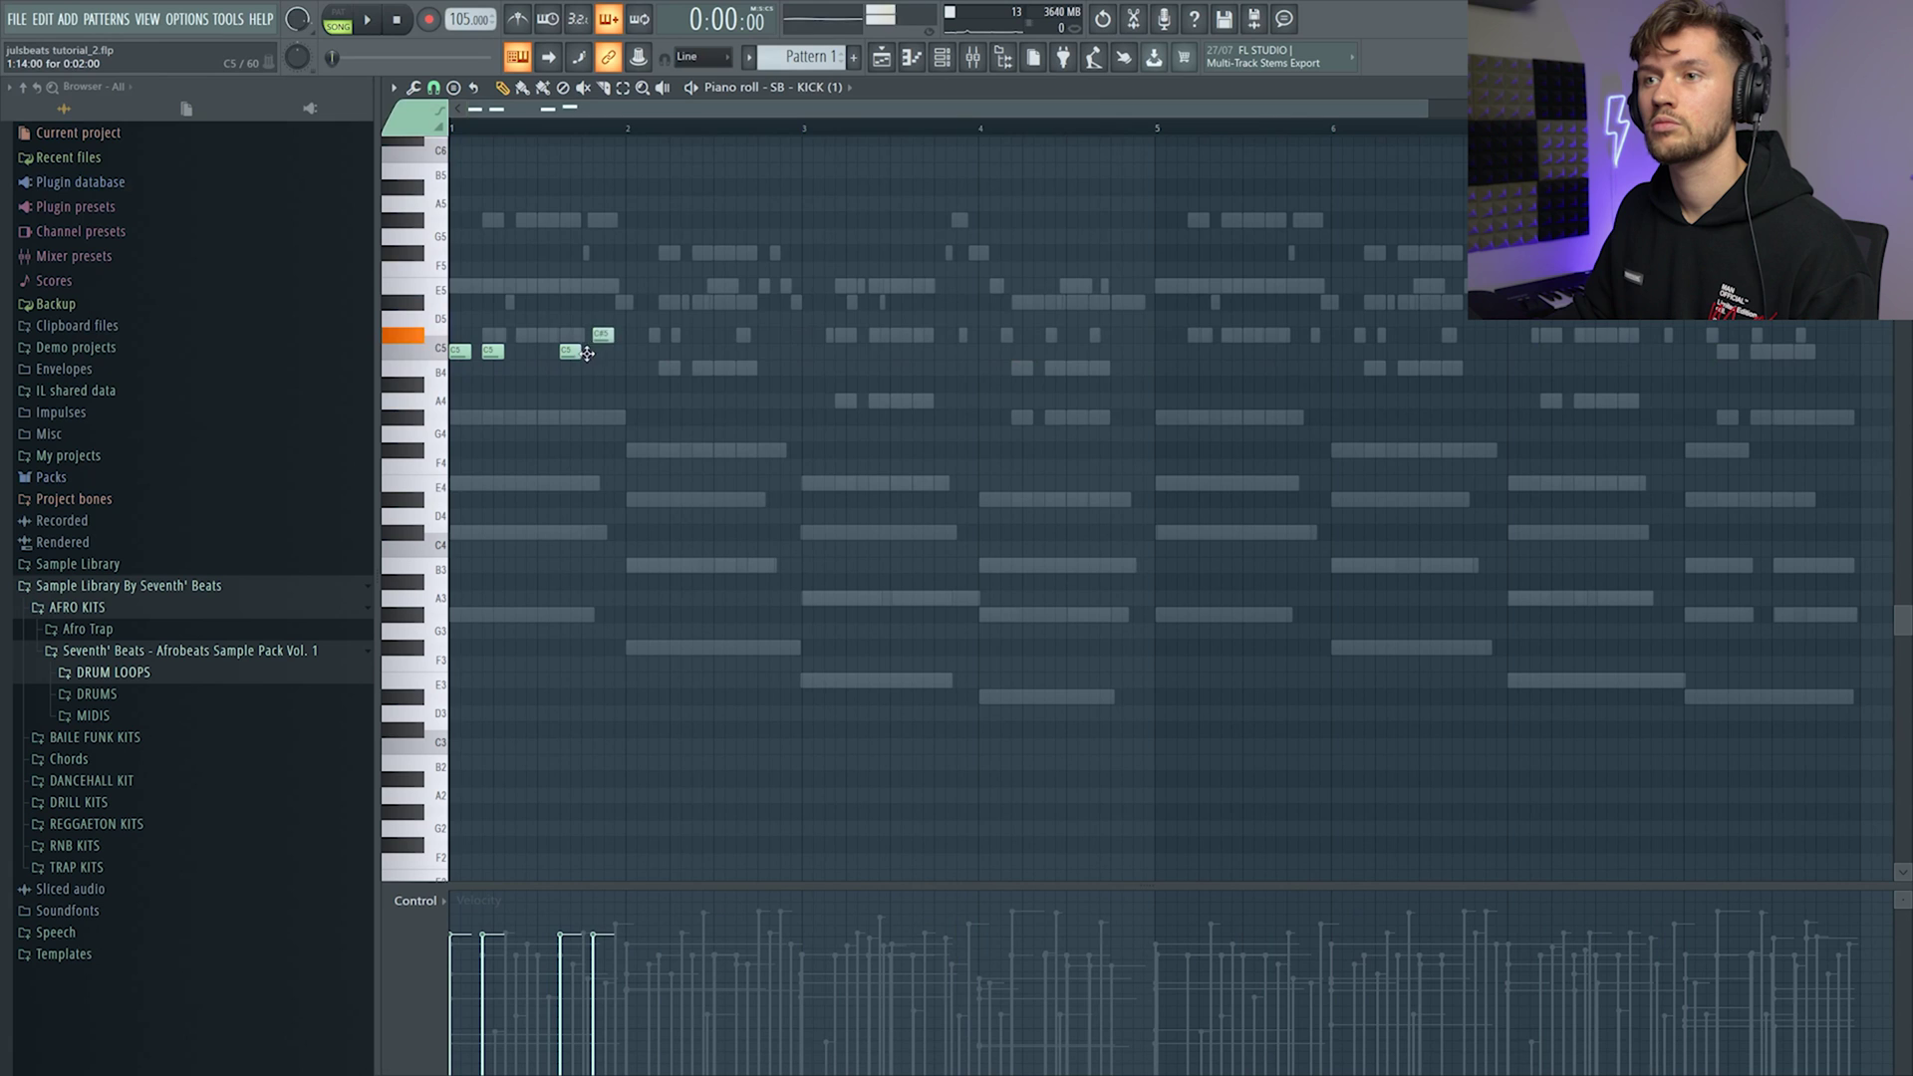
- Program an eight-hit kick pattern of C5 notes on SB - KICK (1) across bars 1 and 2, checking it by playback
{"action": "key", "text": "space"}
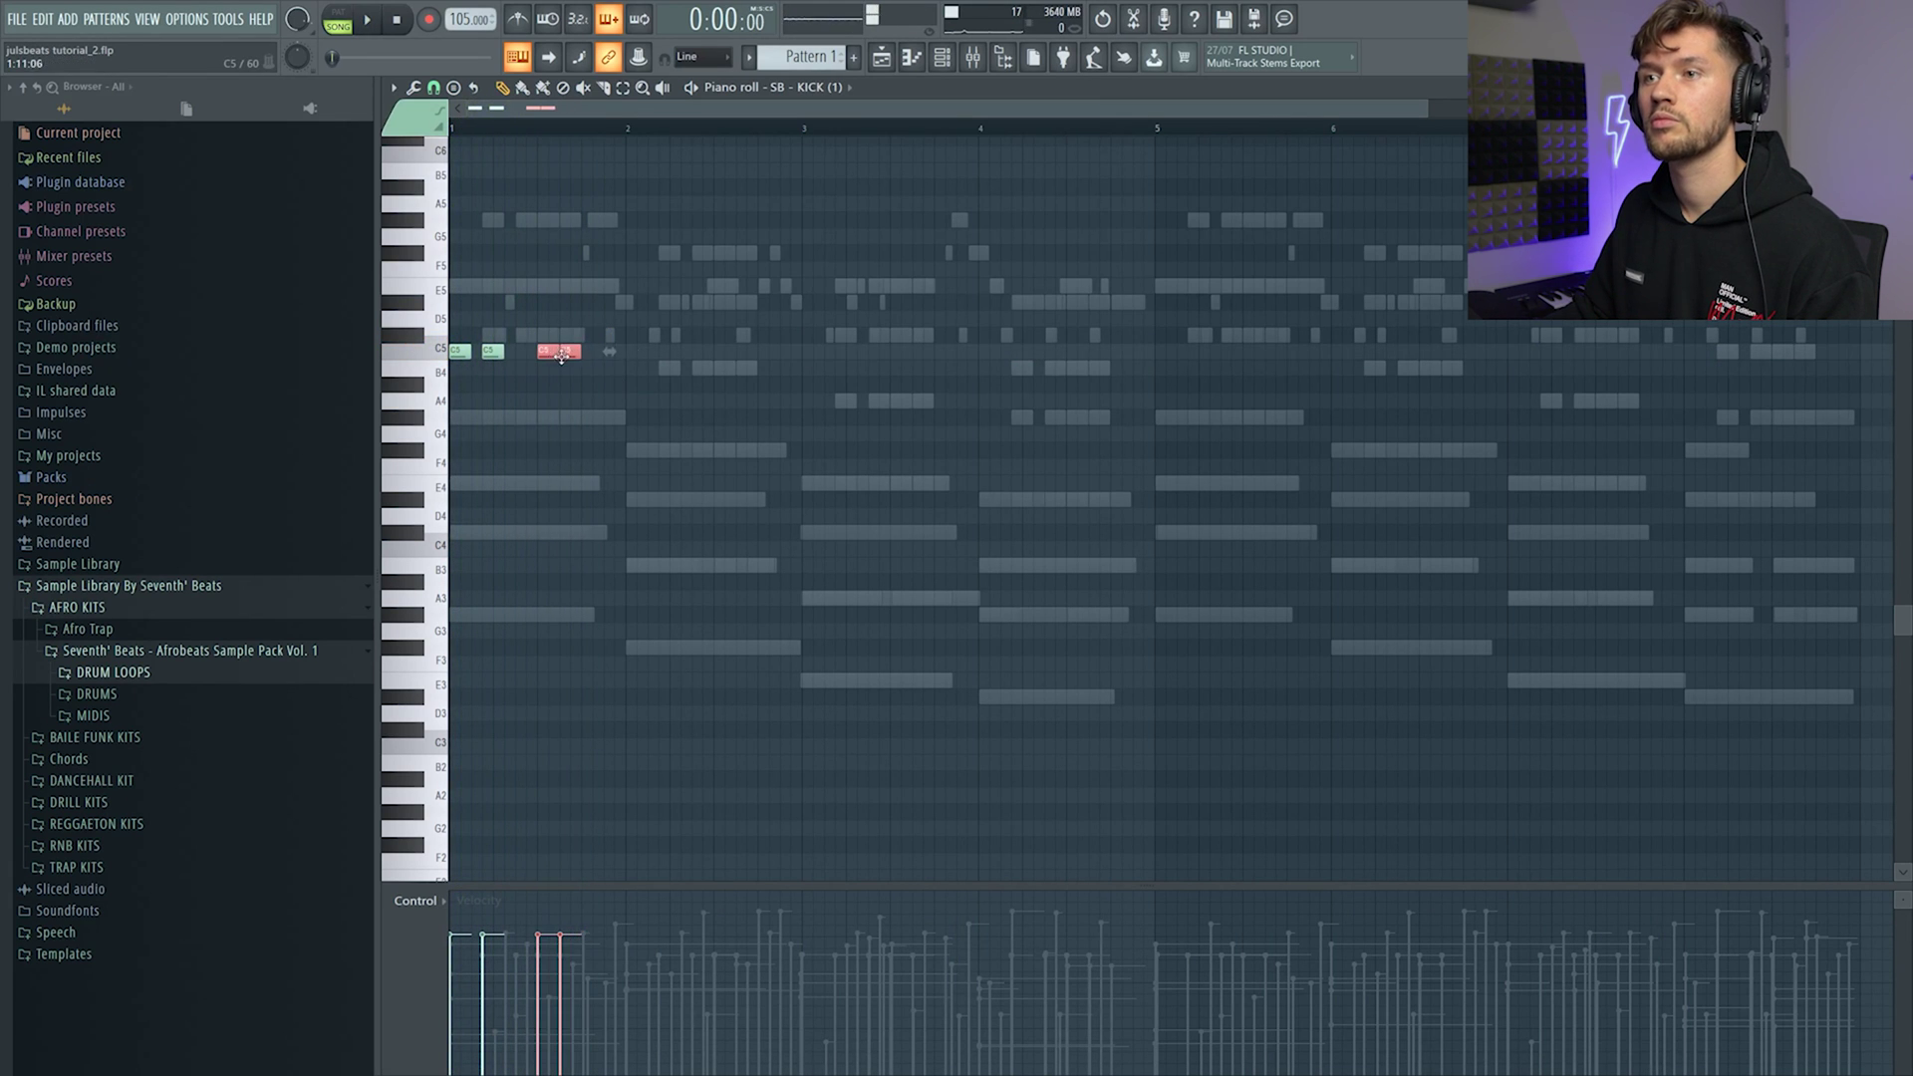
{"action": "key", "text": "space"}
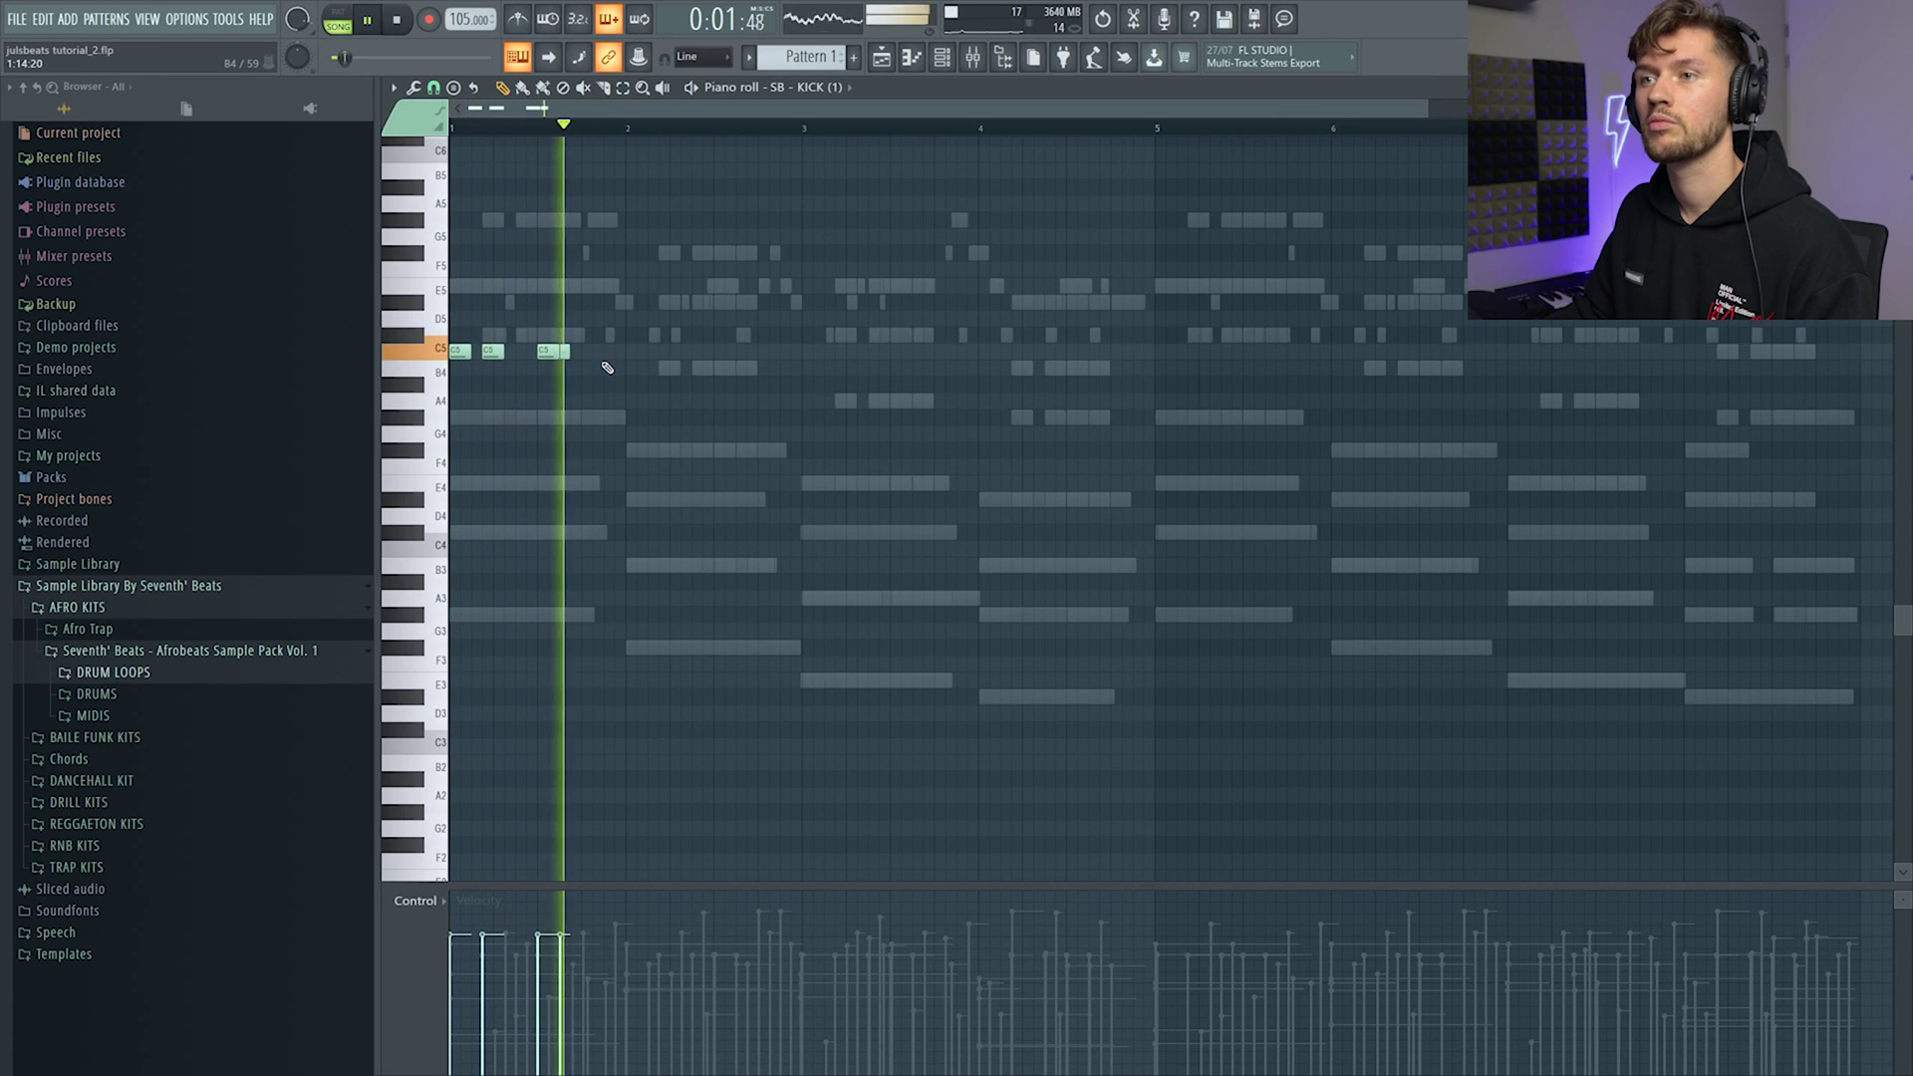
{"action": "key", "text": "space"}
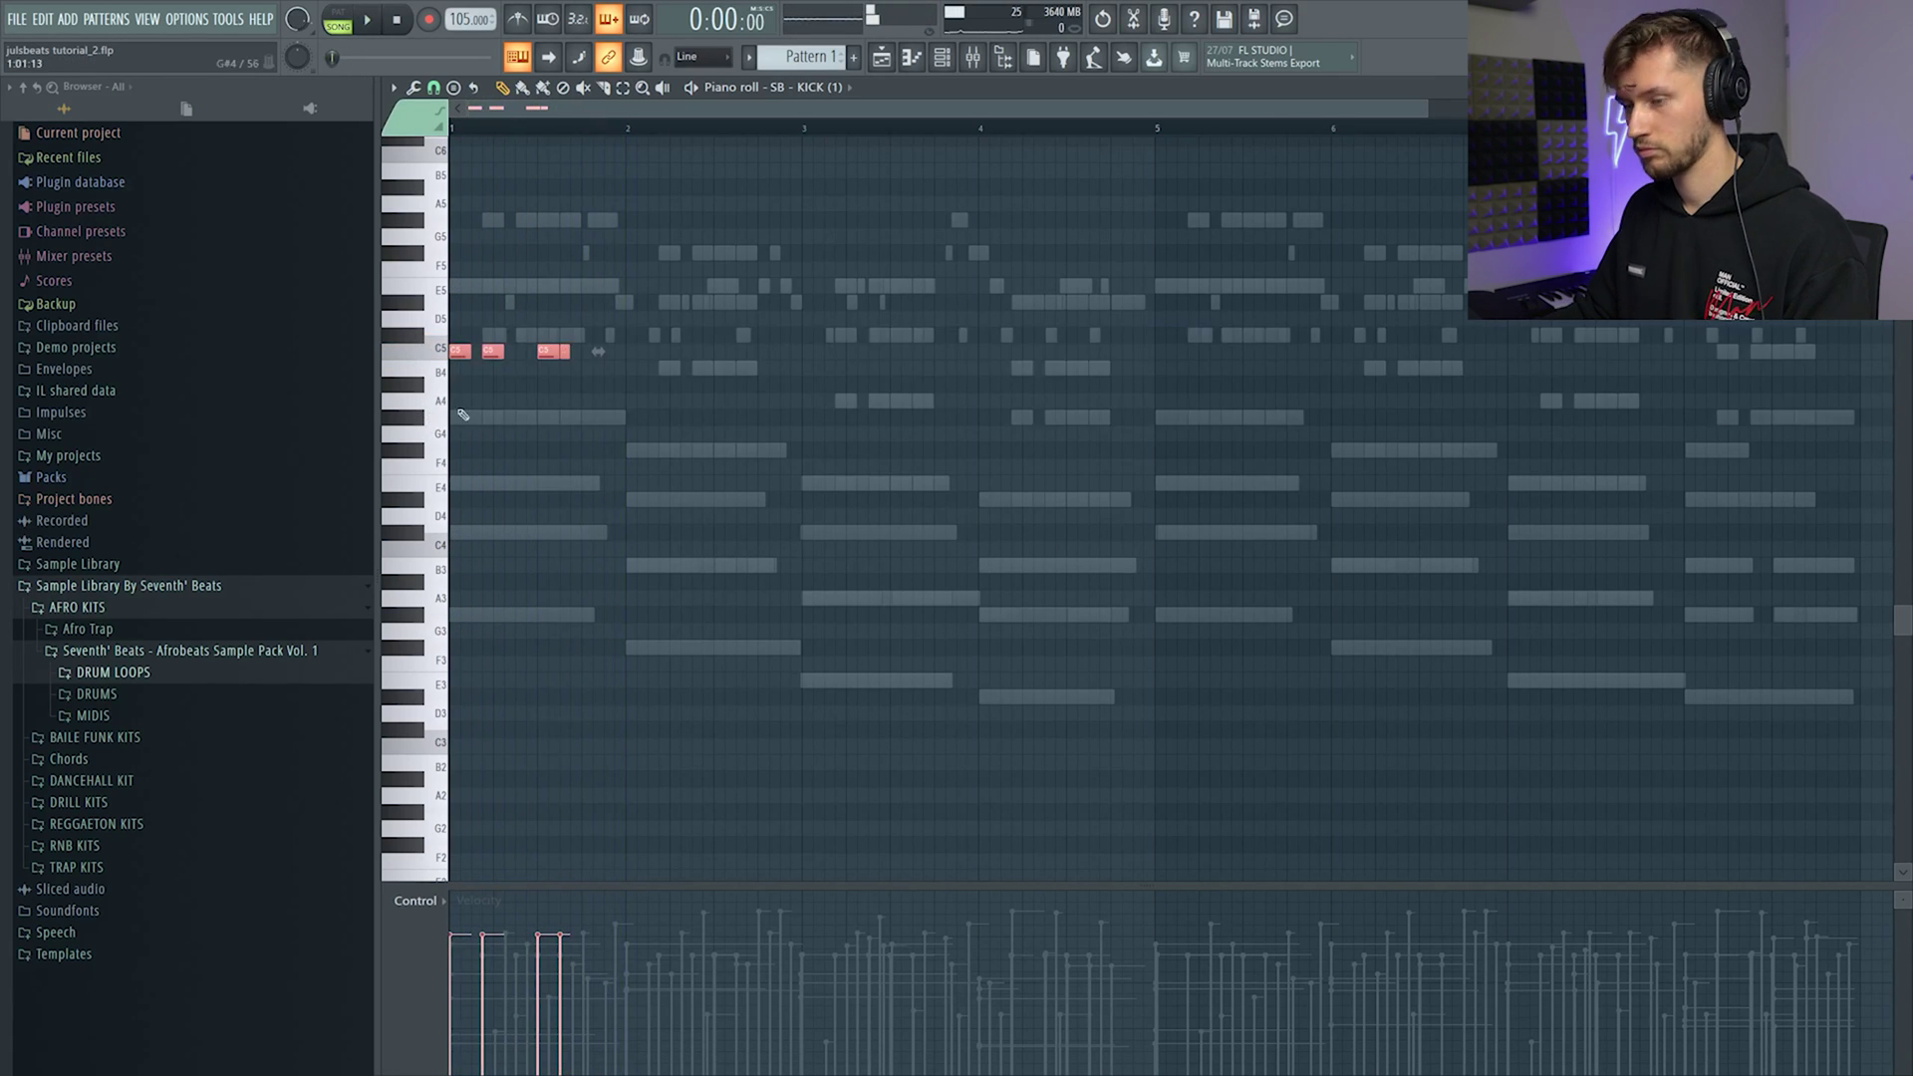
{"action": "key", "text": "space"}
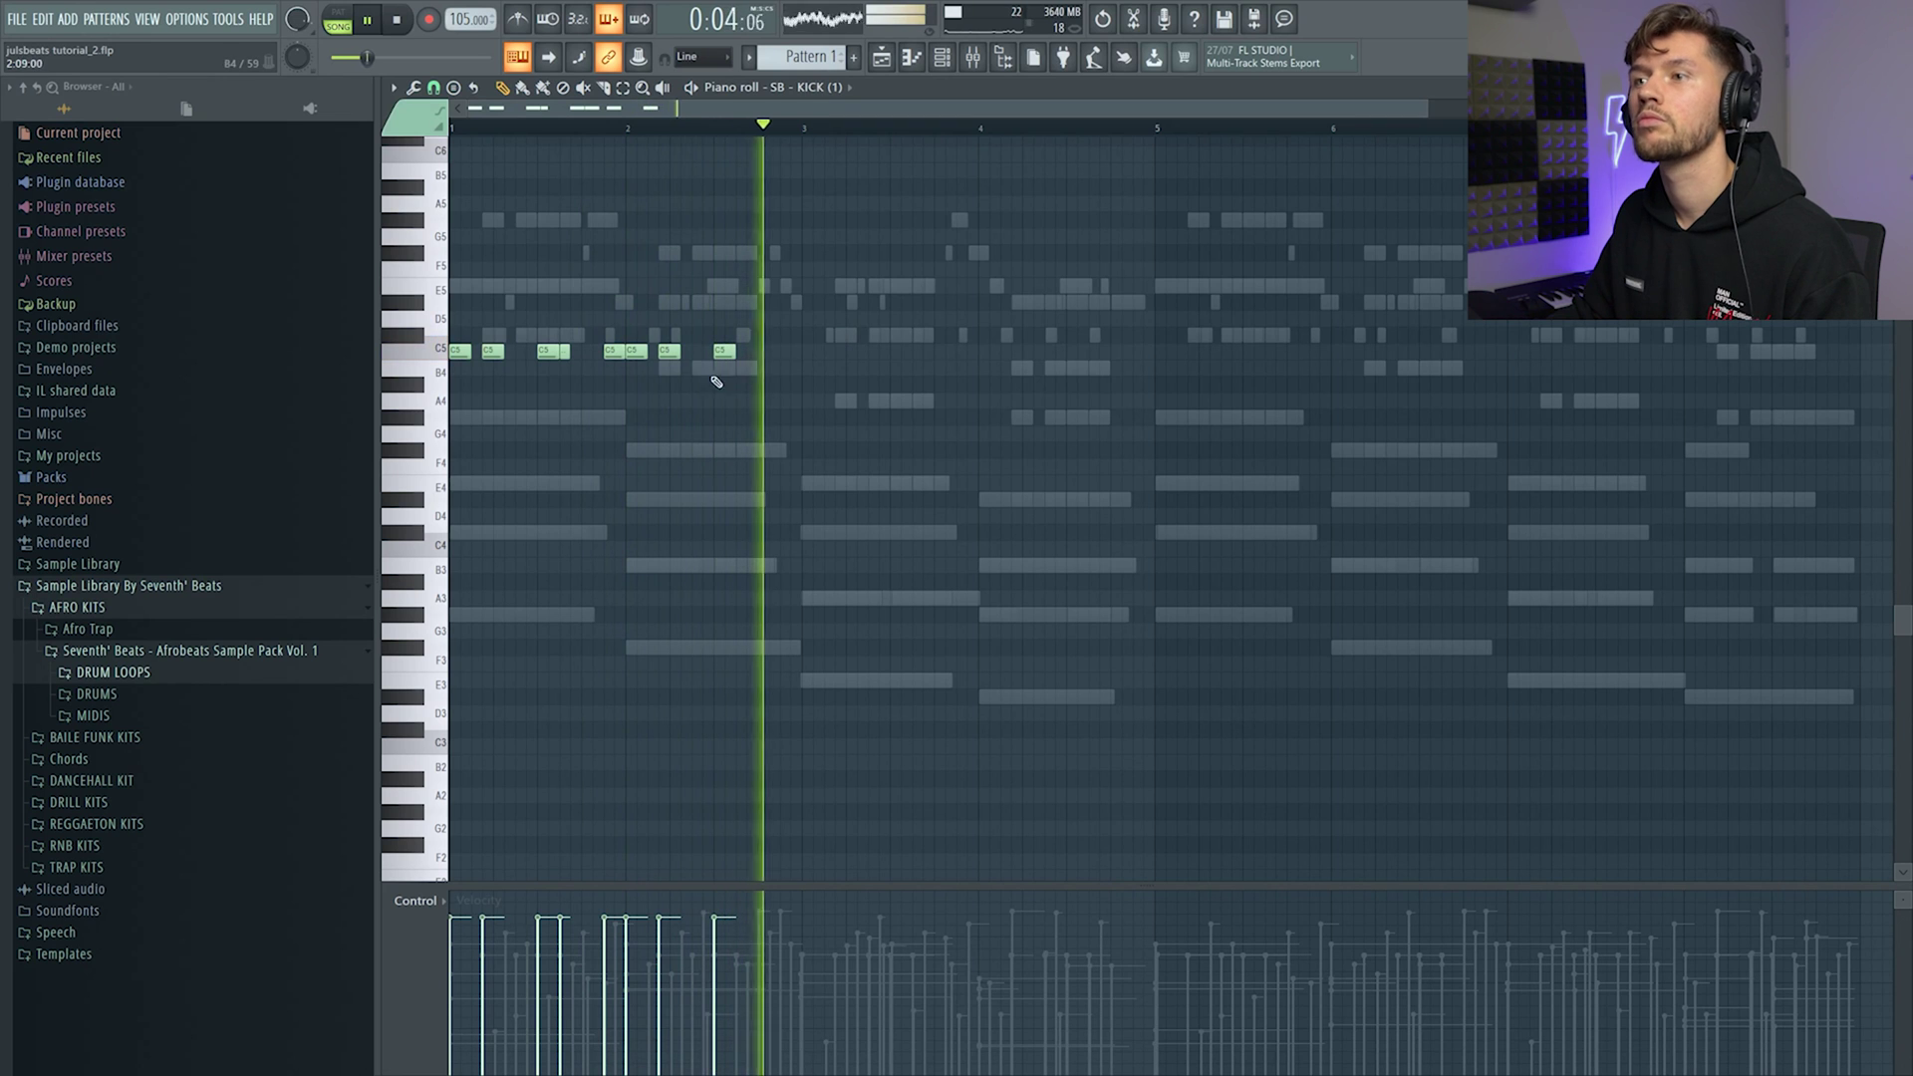
{"action": "key", "text": "space"}
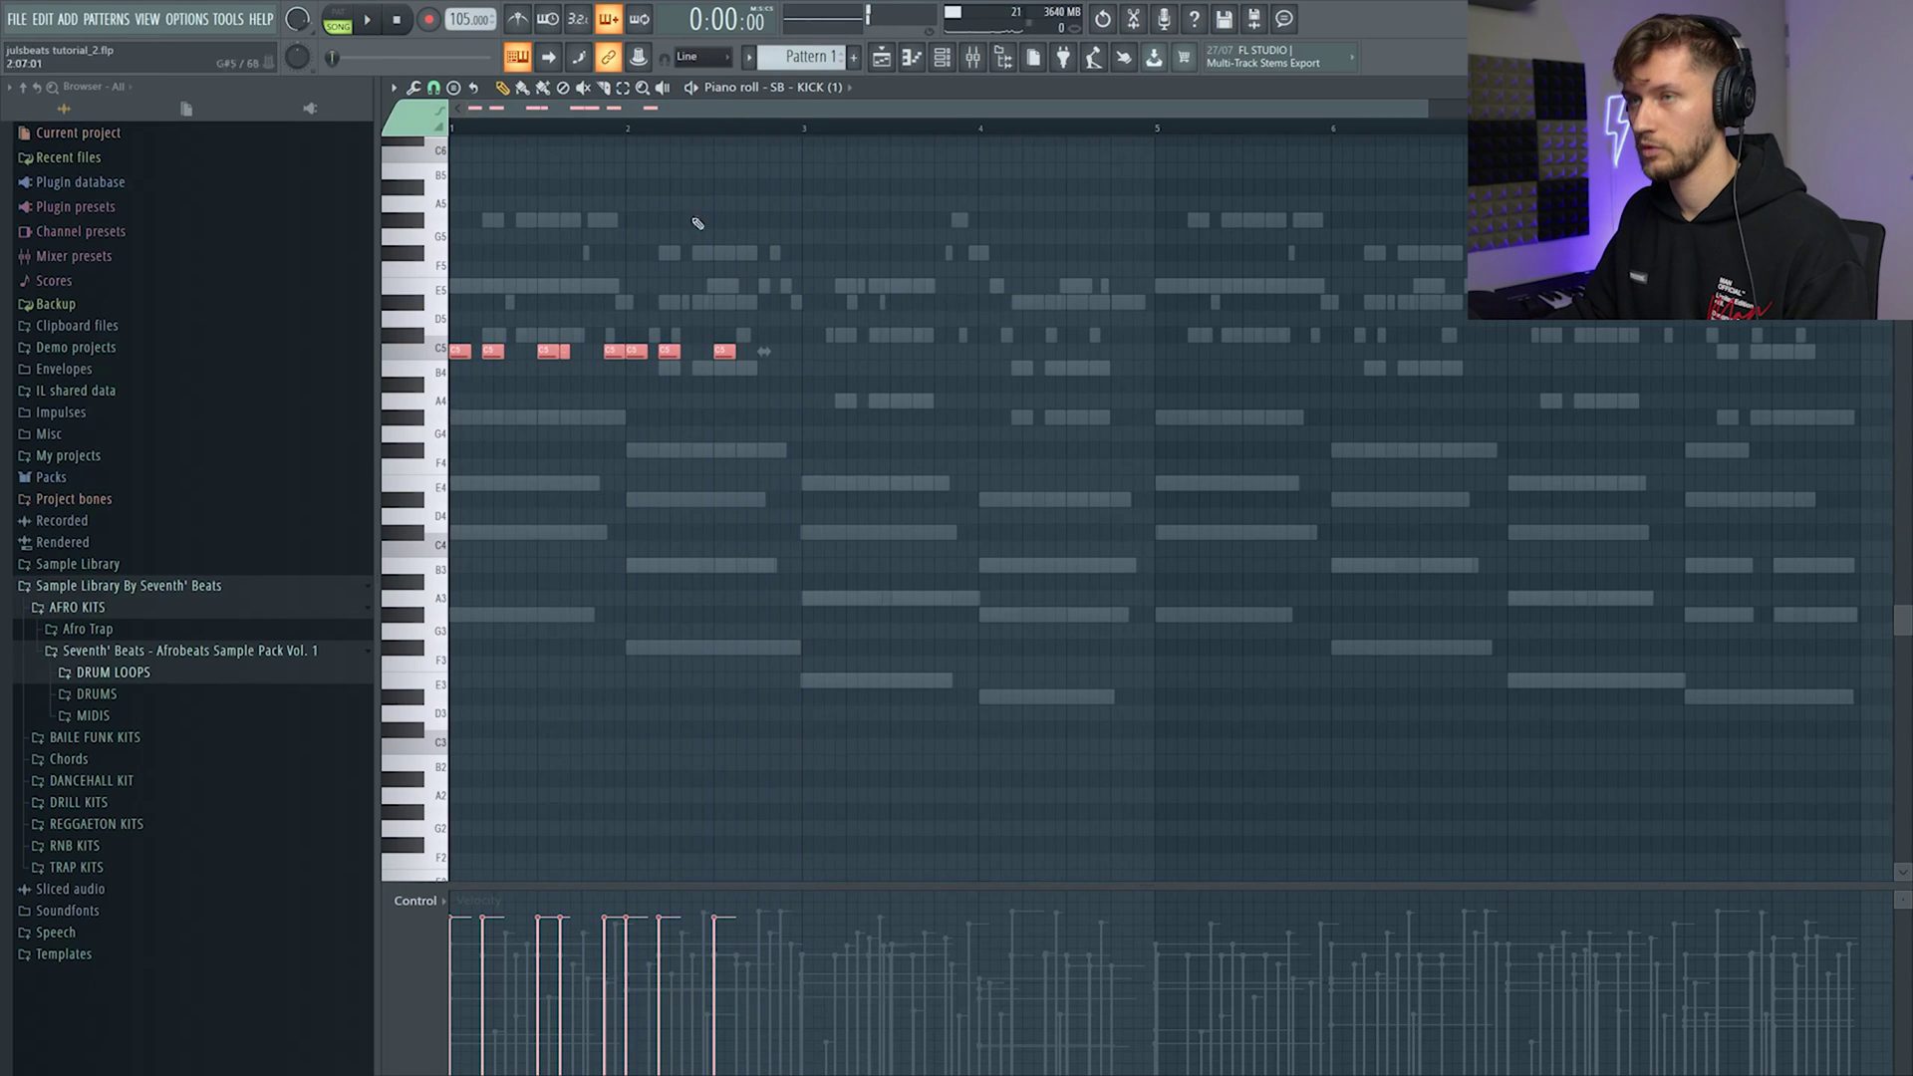
- Repeat the two-bar kick pattern on SB - KICK (1) until it fills bars 1 to 8, and play it back
{"action": "left_click_drag", "start_coordinate": [749, 113], "coordinate": [949, 143]}
{"action": "key", "text": "ctrl+b"}
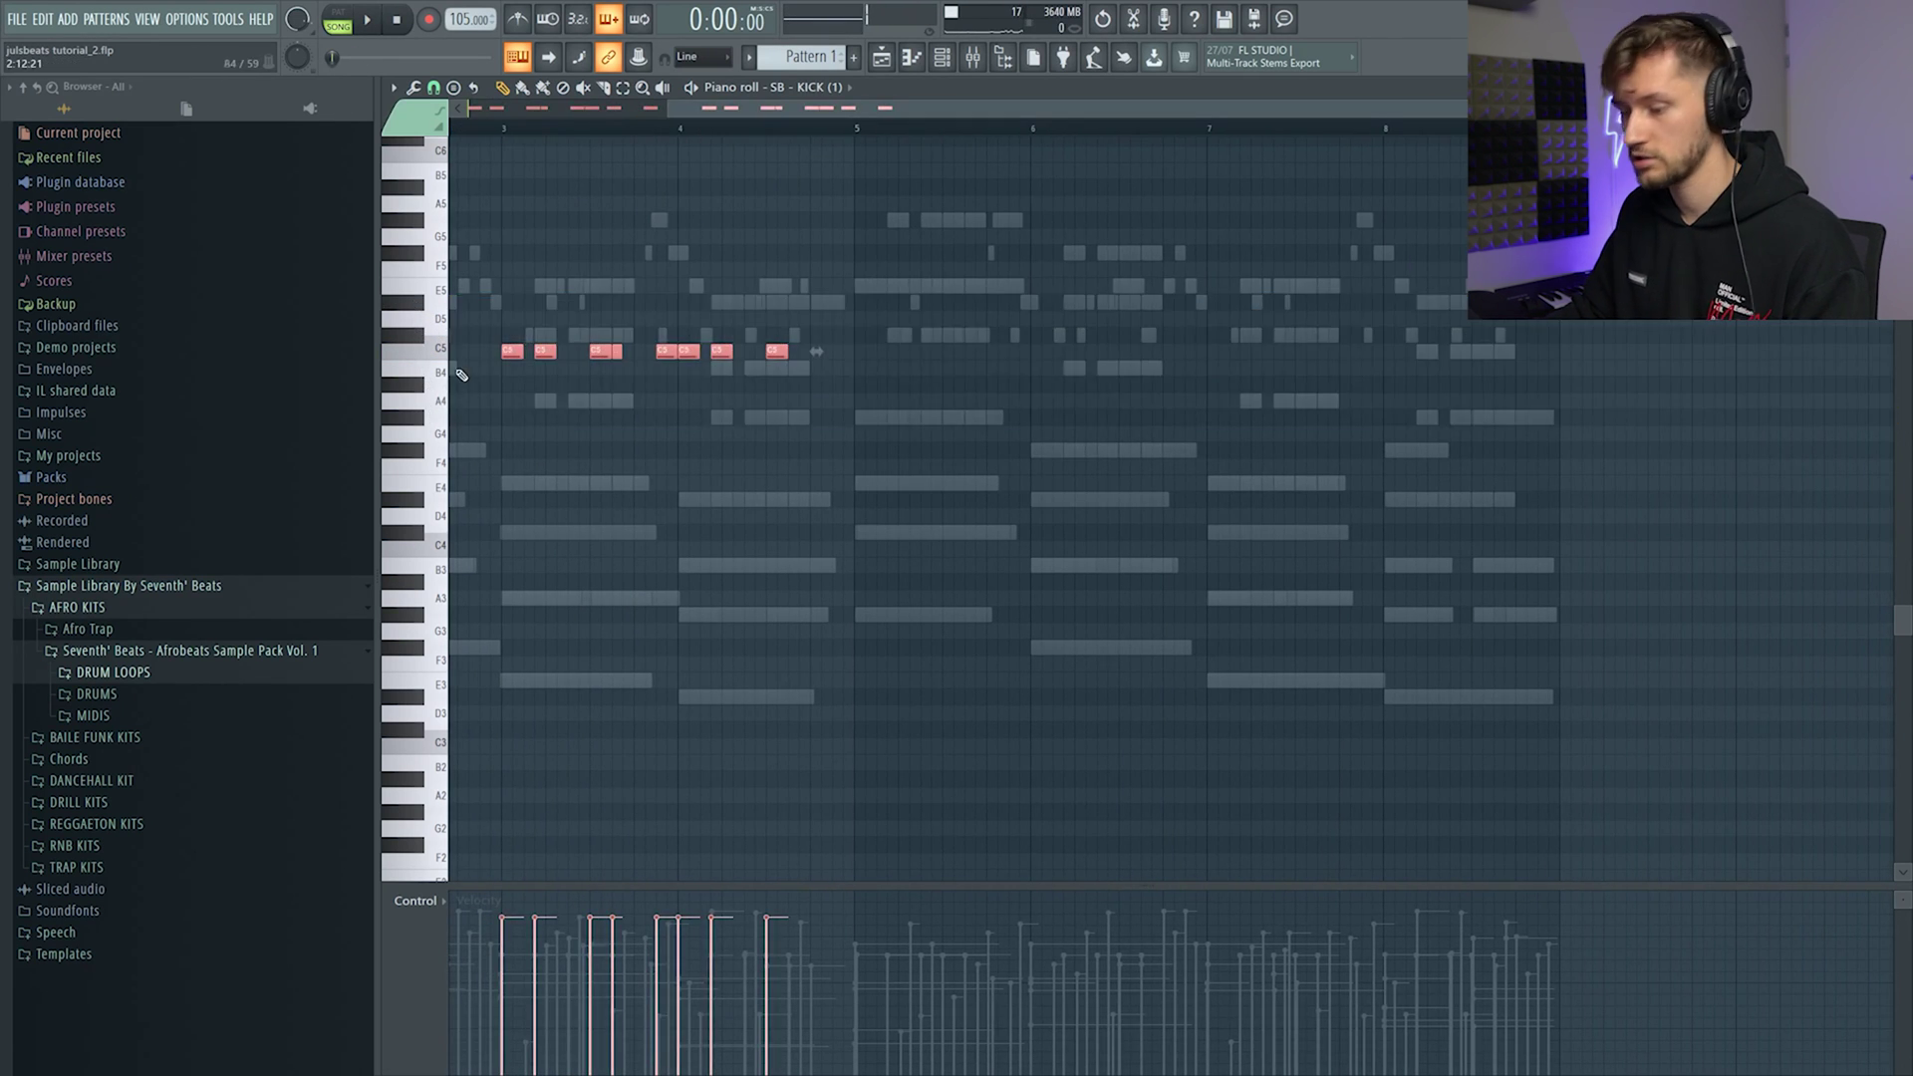
{"action": "key", "text": "space"}
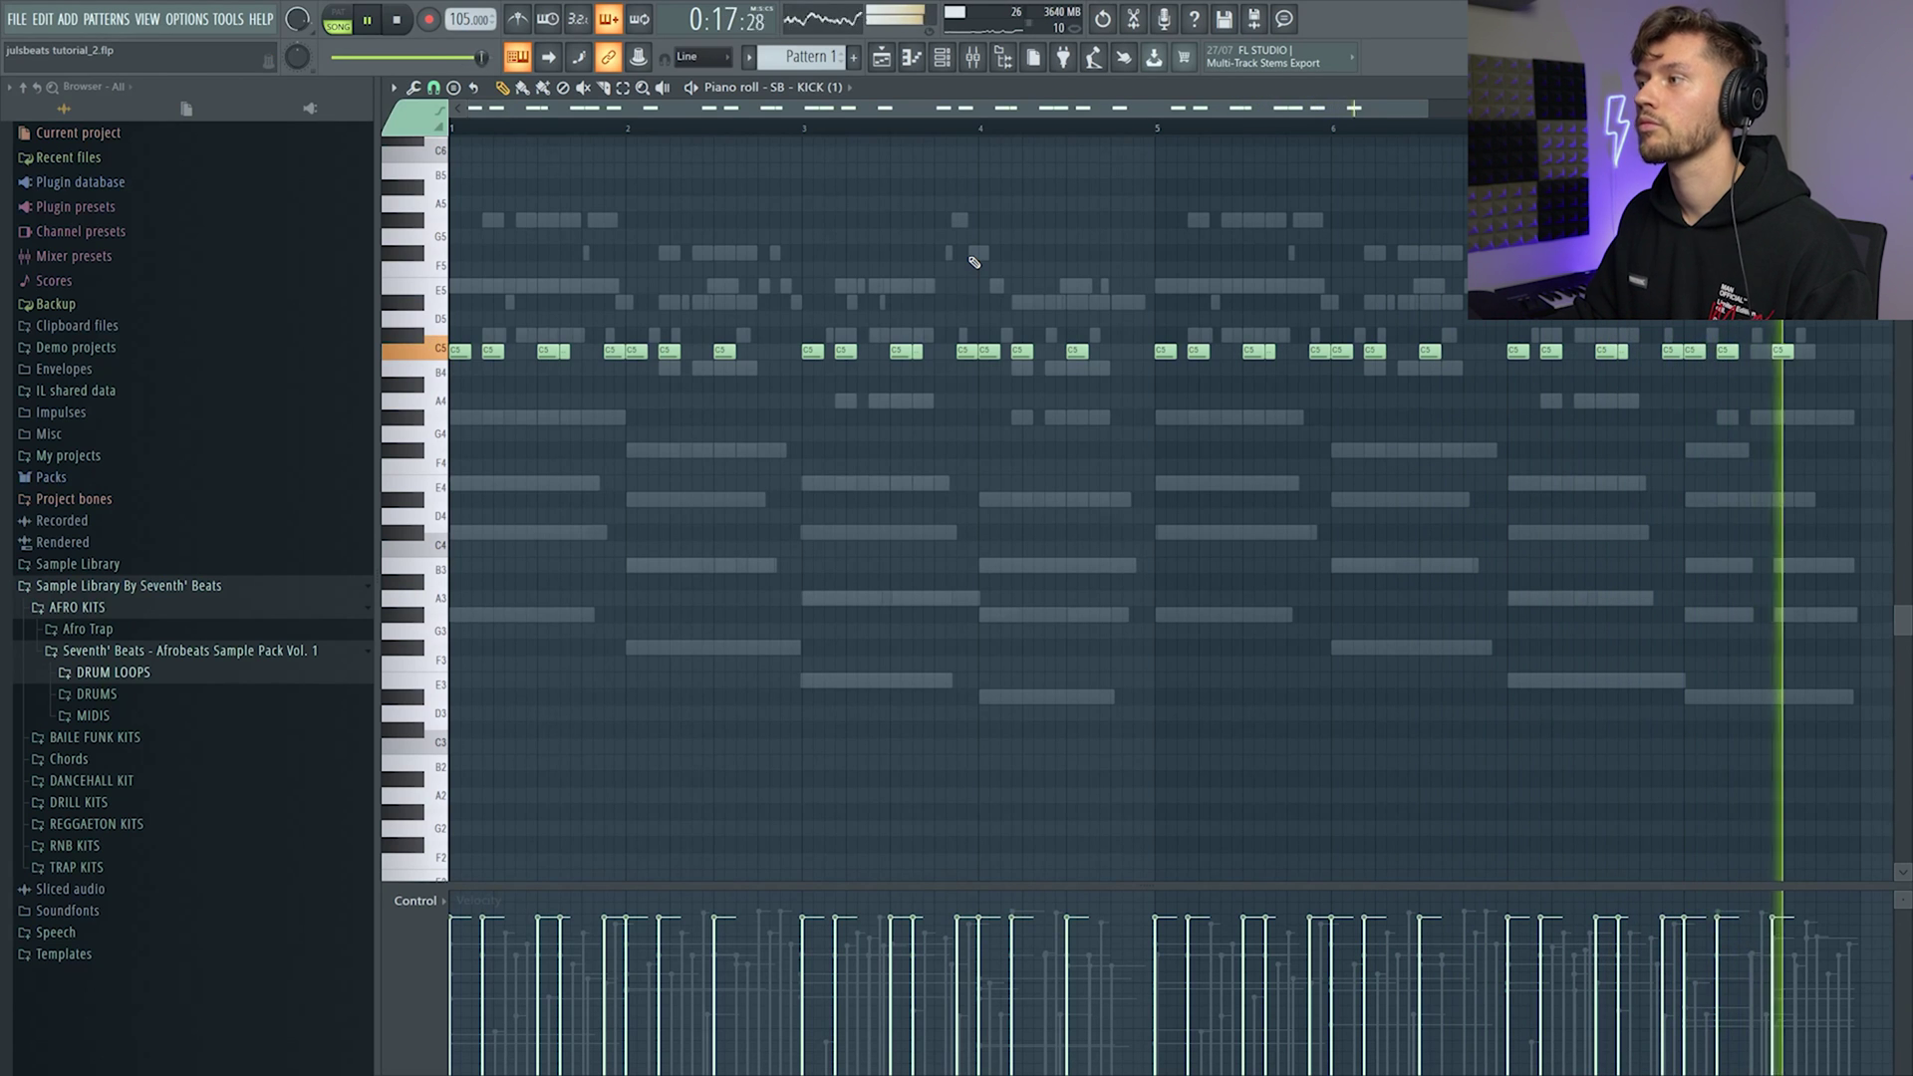
{"action": "key", "text": "space"}
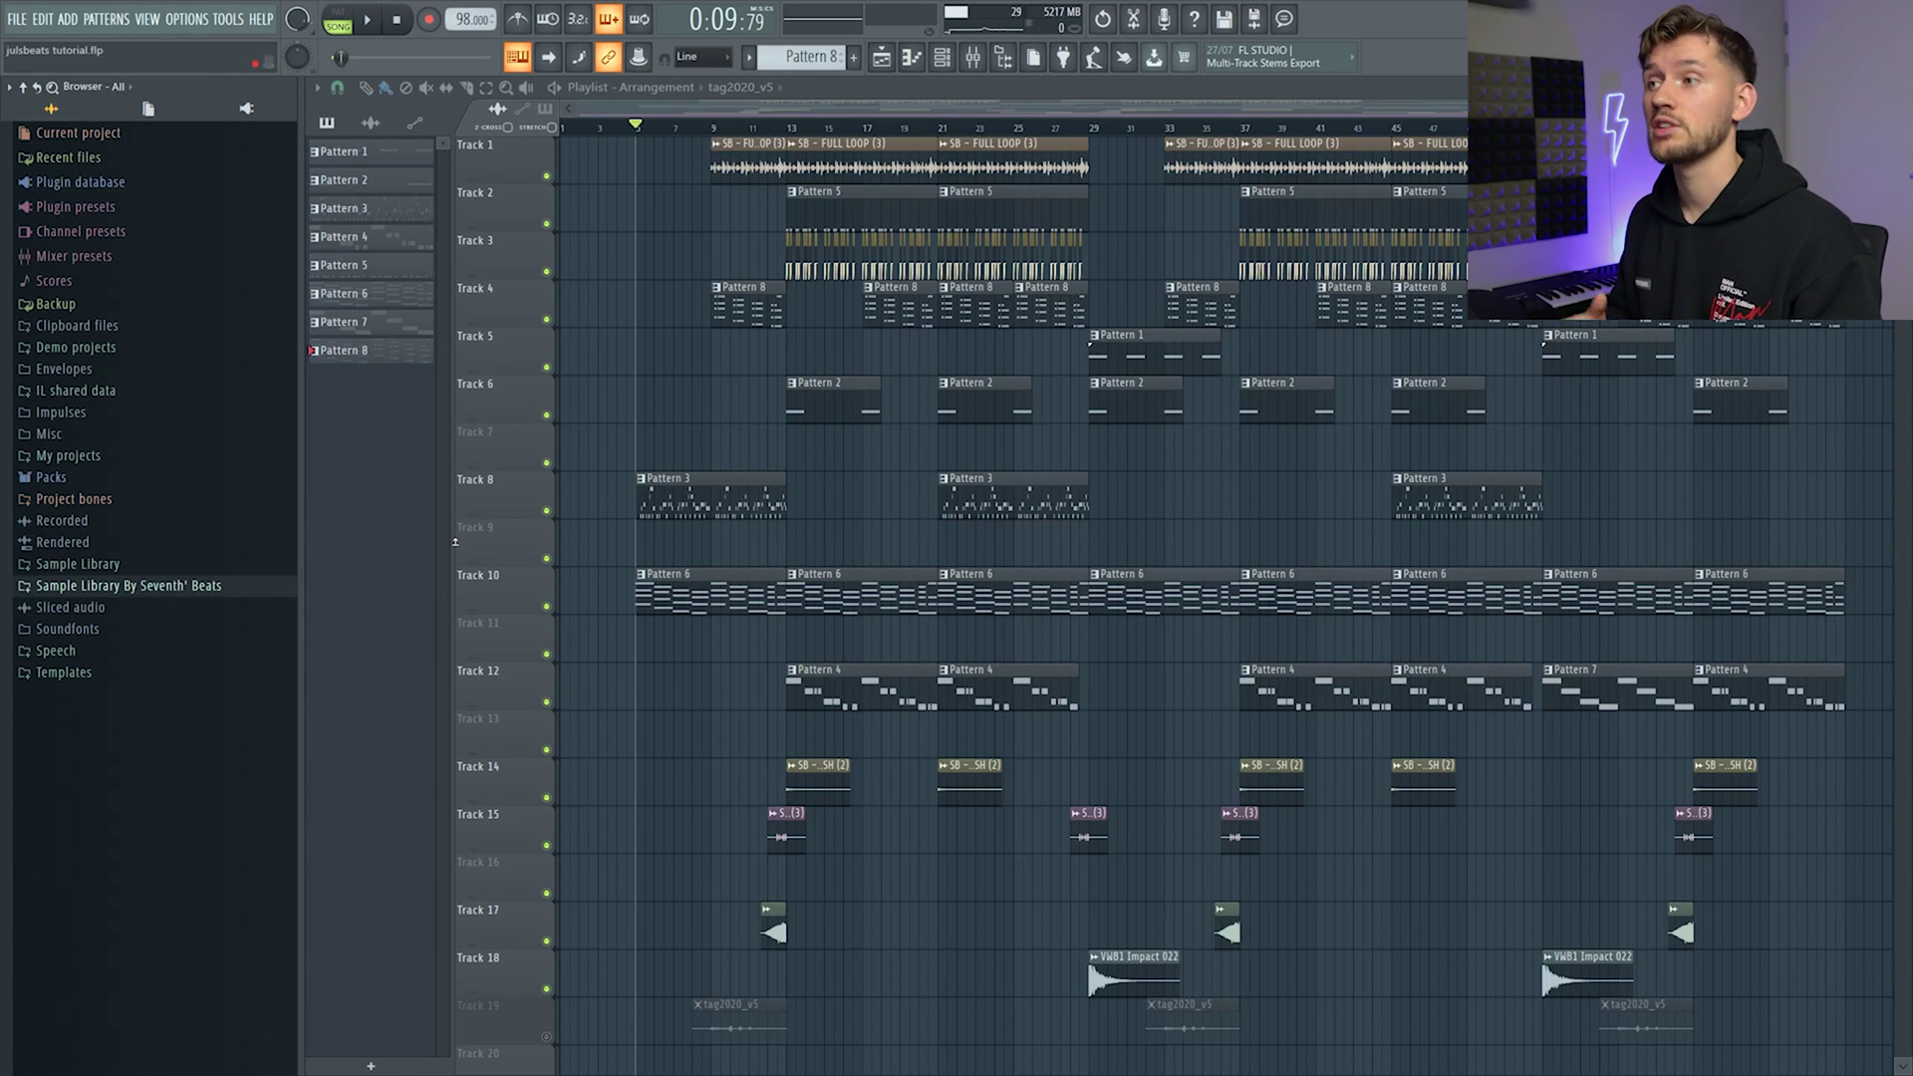
- Play the finished arrangement from bar 5 and examine the ValhallaVintageVerb settings on the Ample Guitar TC mixer track
{"action": "key", "text": "space"}
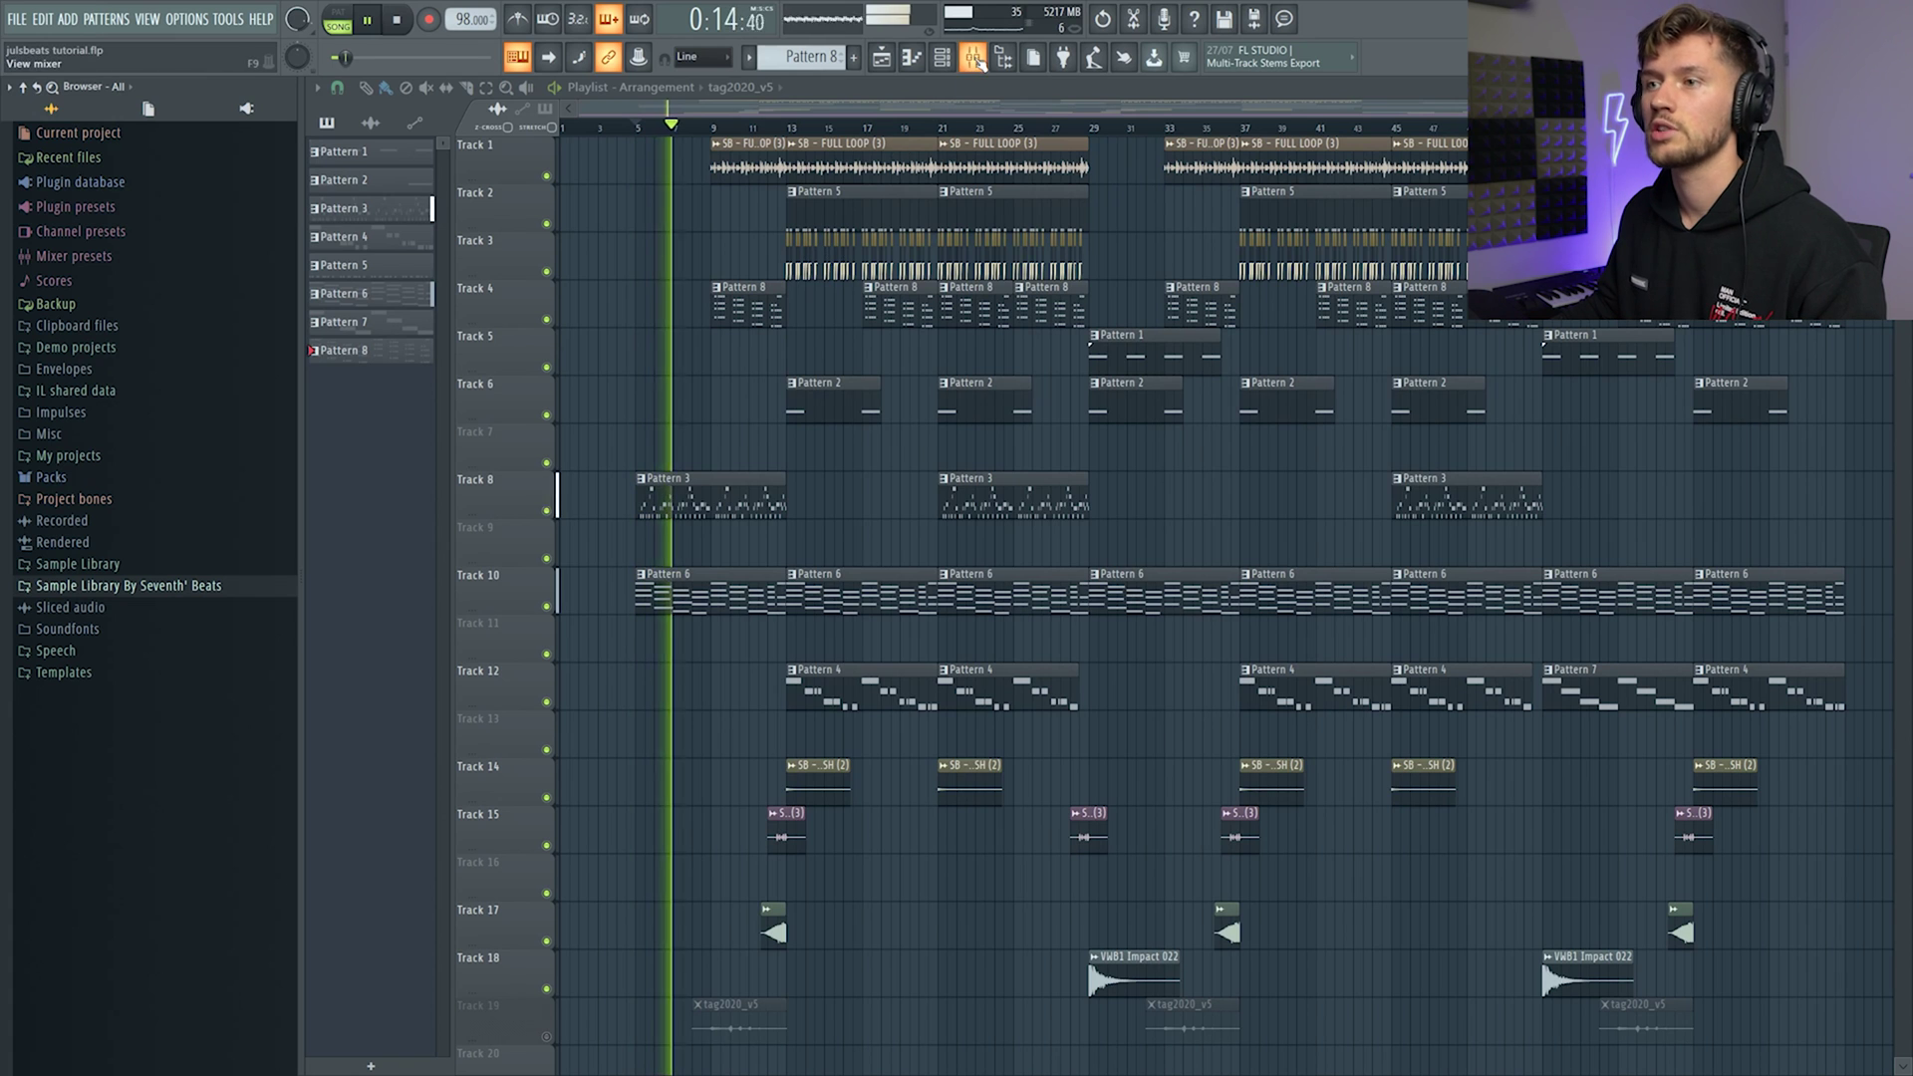
{"action": "key", "text": "F9"}
{"action": "left_click", "coordinate": [1110, 513]}
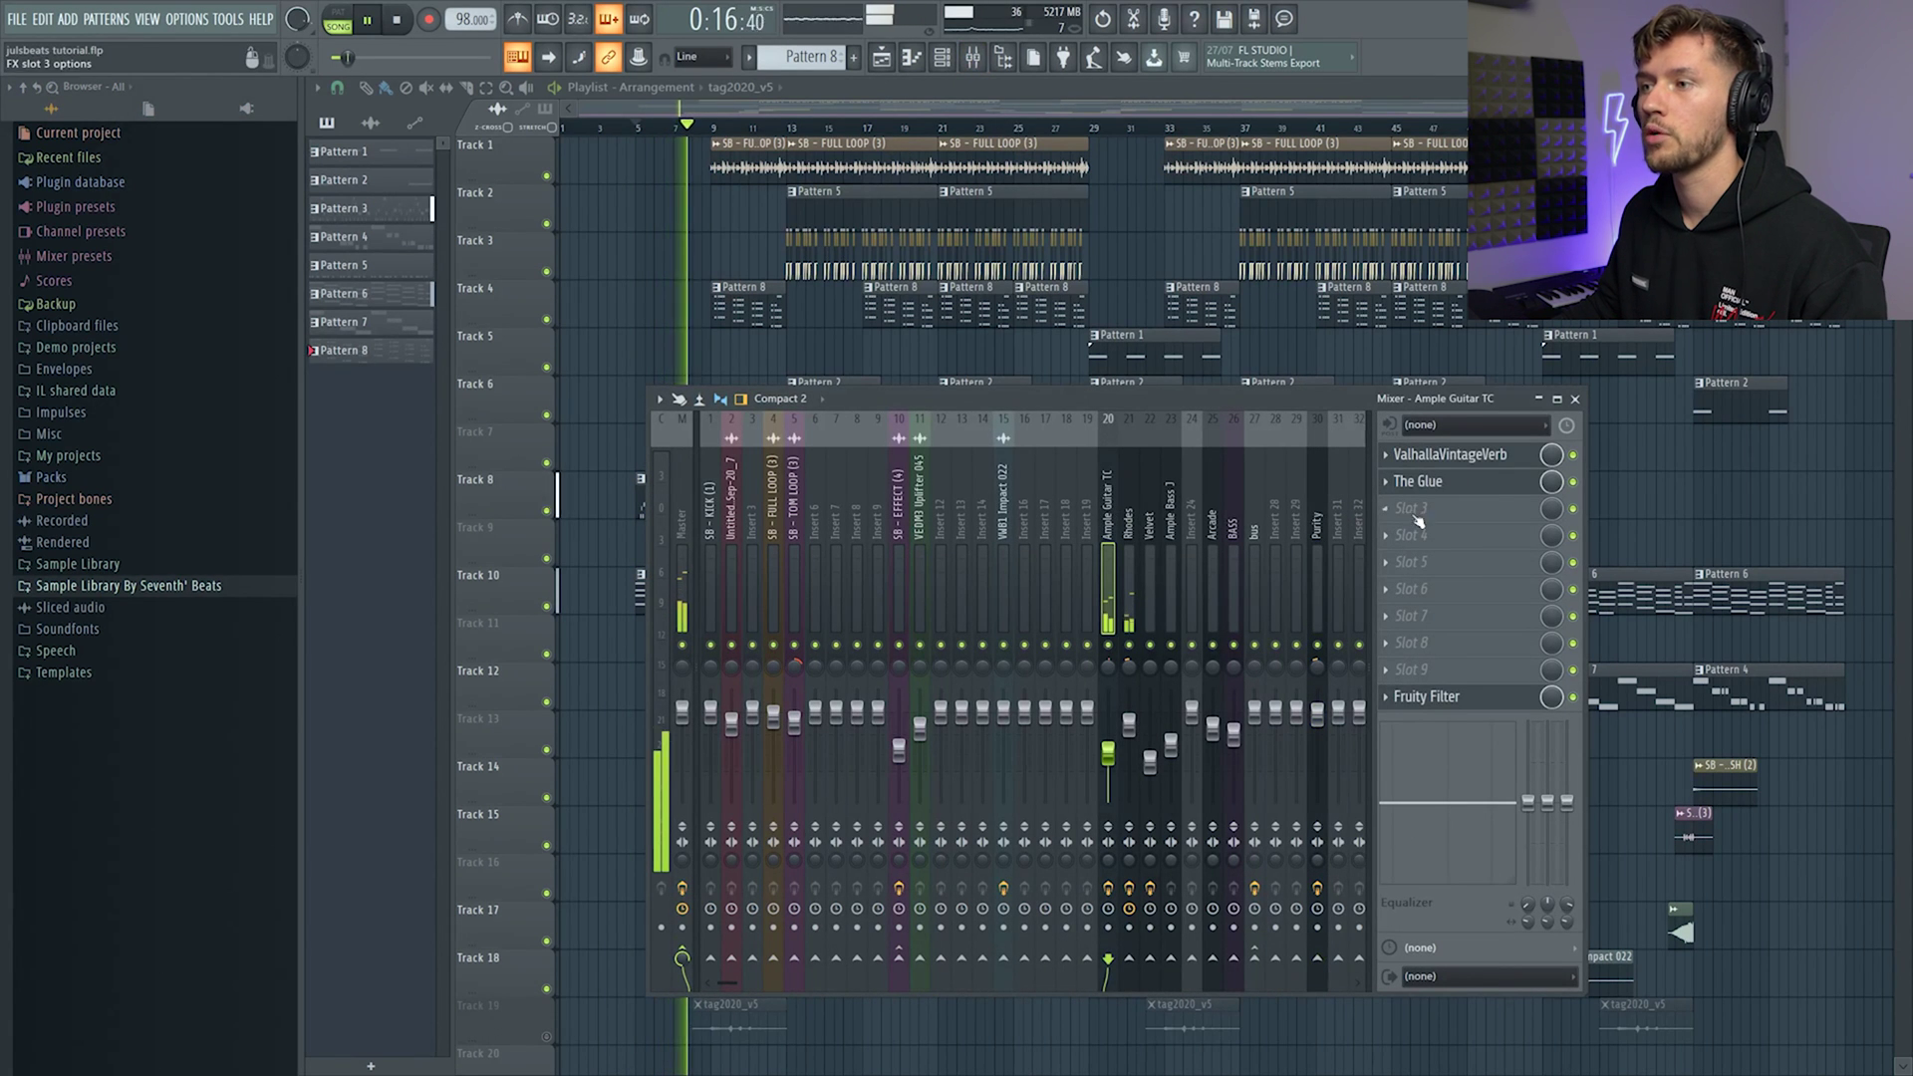
{"action": "left_click", "coordinate": [1472, 457]}
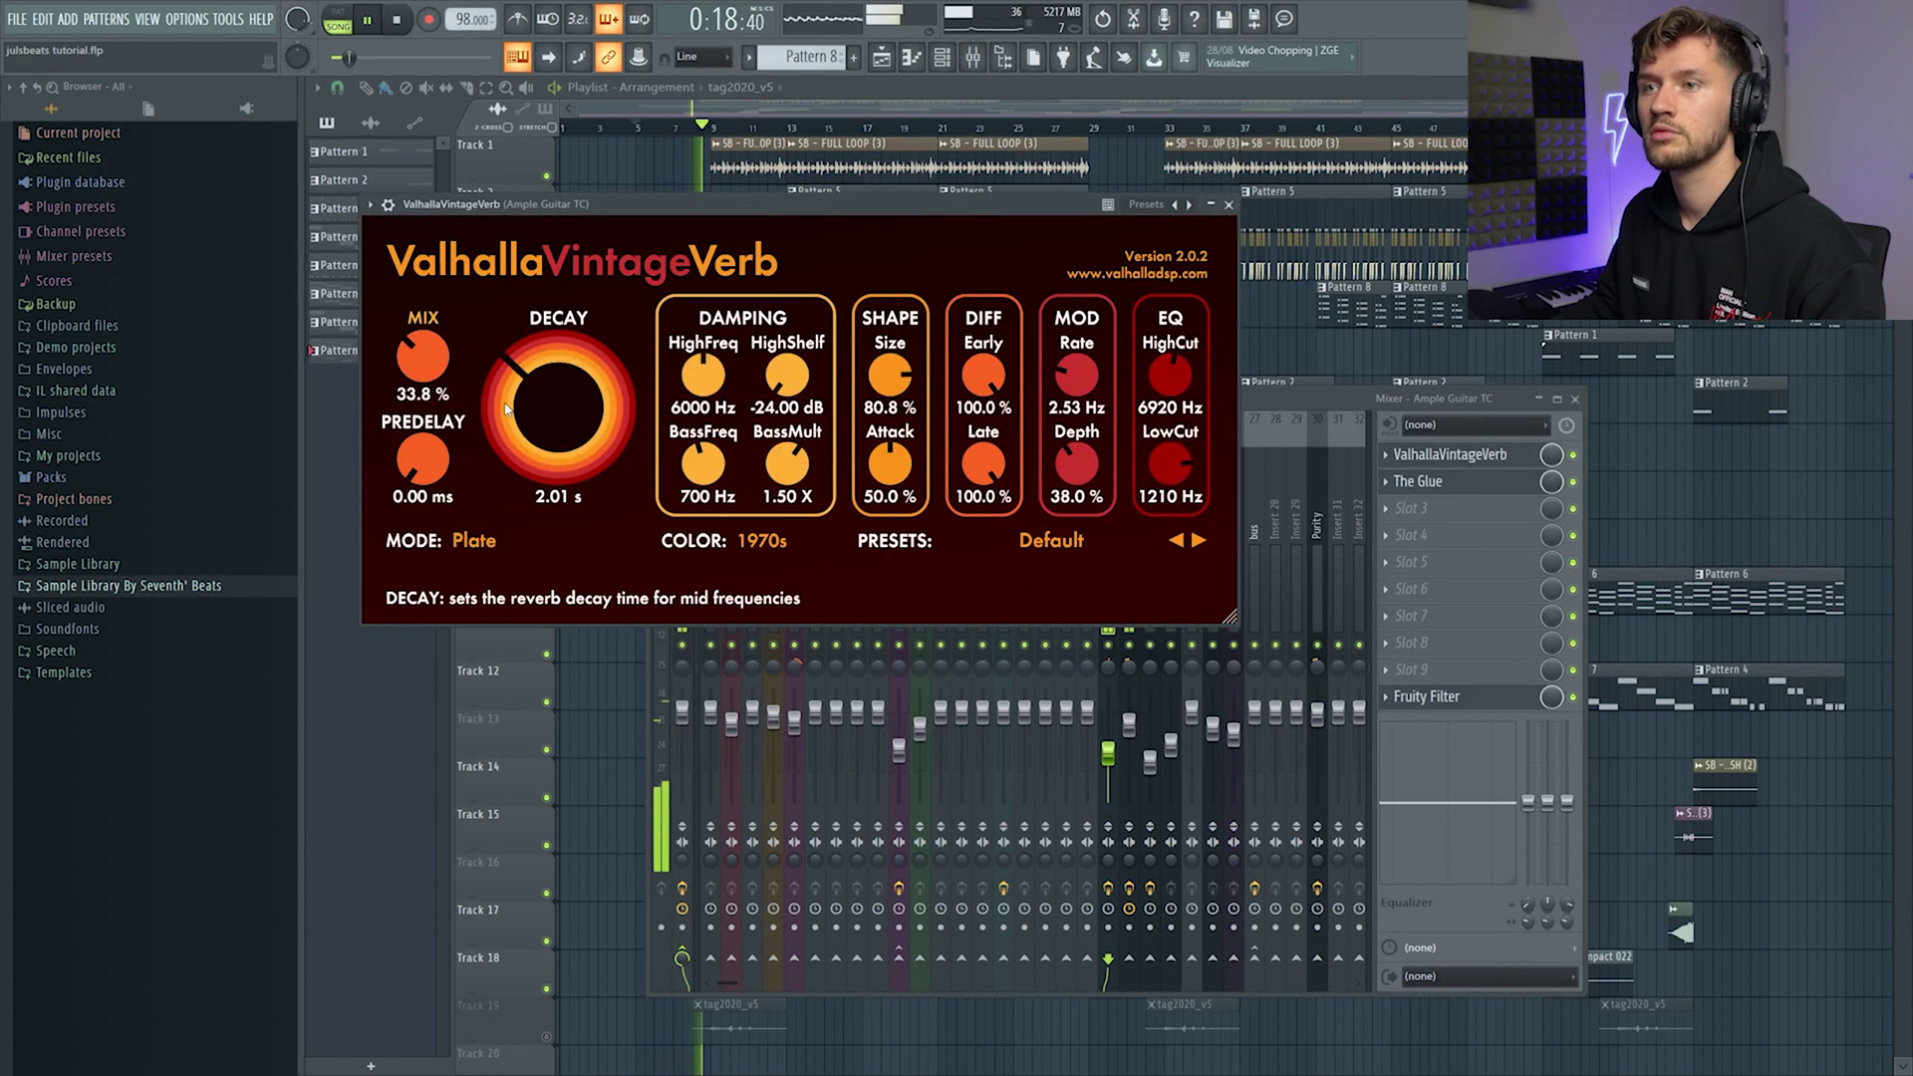
{"action": "left_click", "coordinate": [867, 136]}
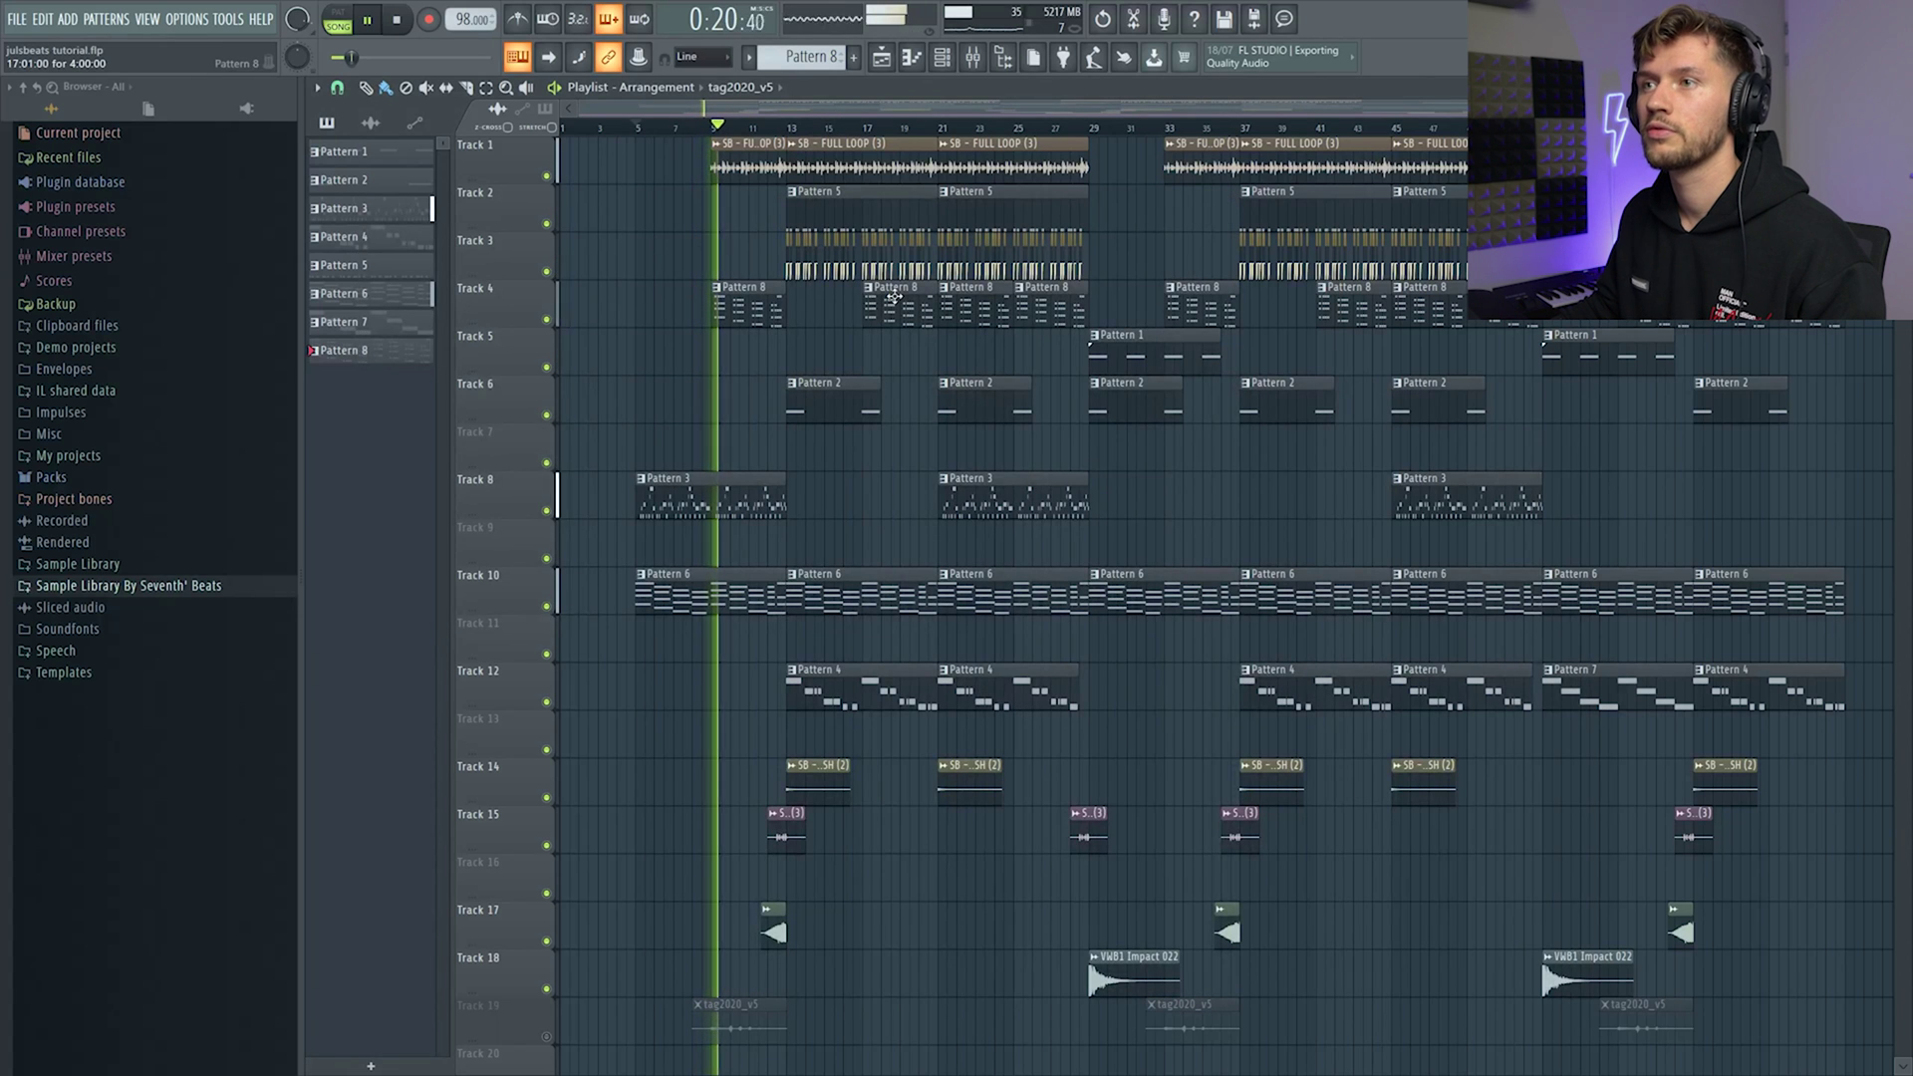
- Listen to the arrangement up to bar 29, and open the Arcade notes of Pattern 1 from Track 5 during playback
{"action": "scroll", "coordinate": [1174, 955], "scroll_direction": "up", "scroll_amount": 3}
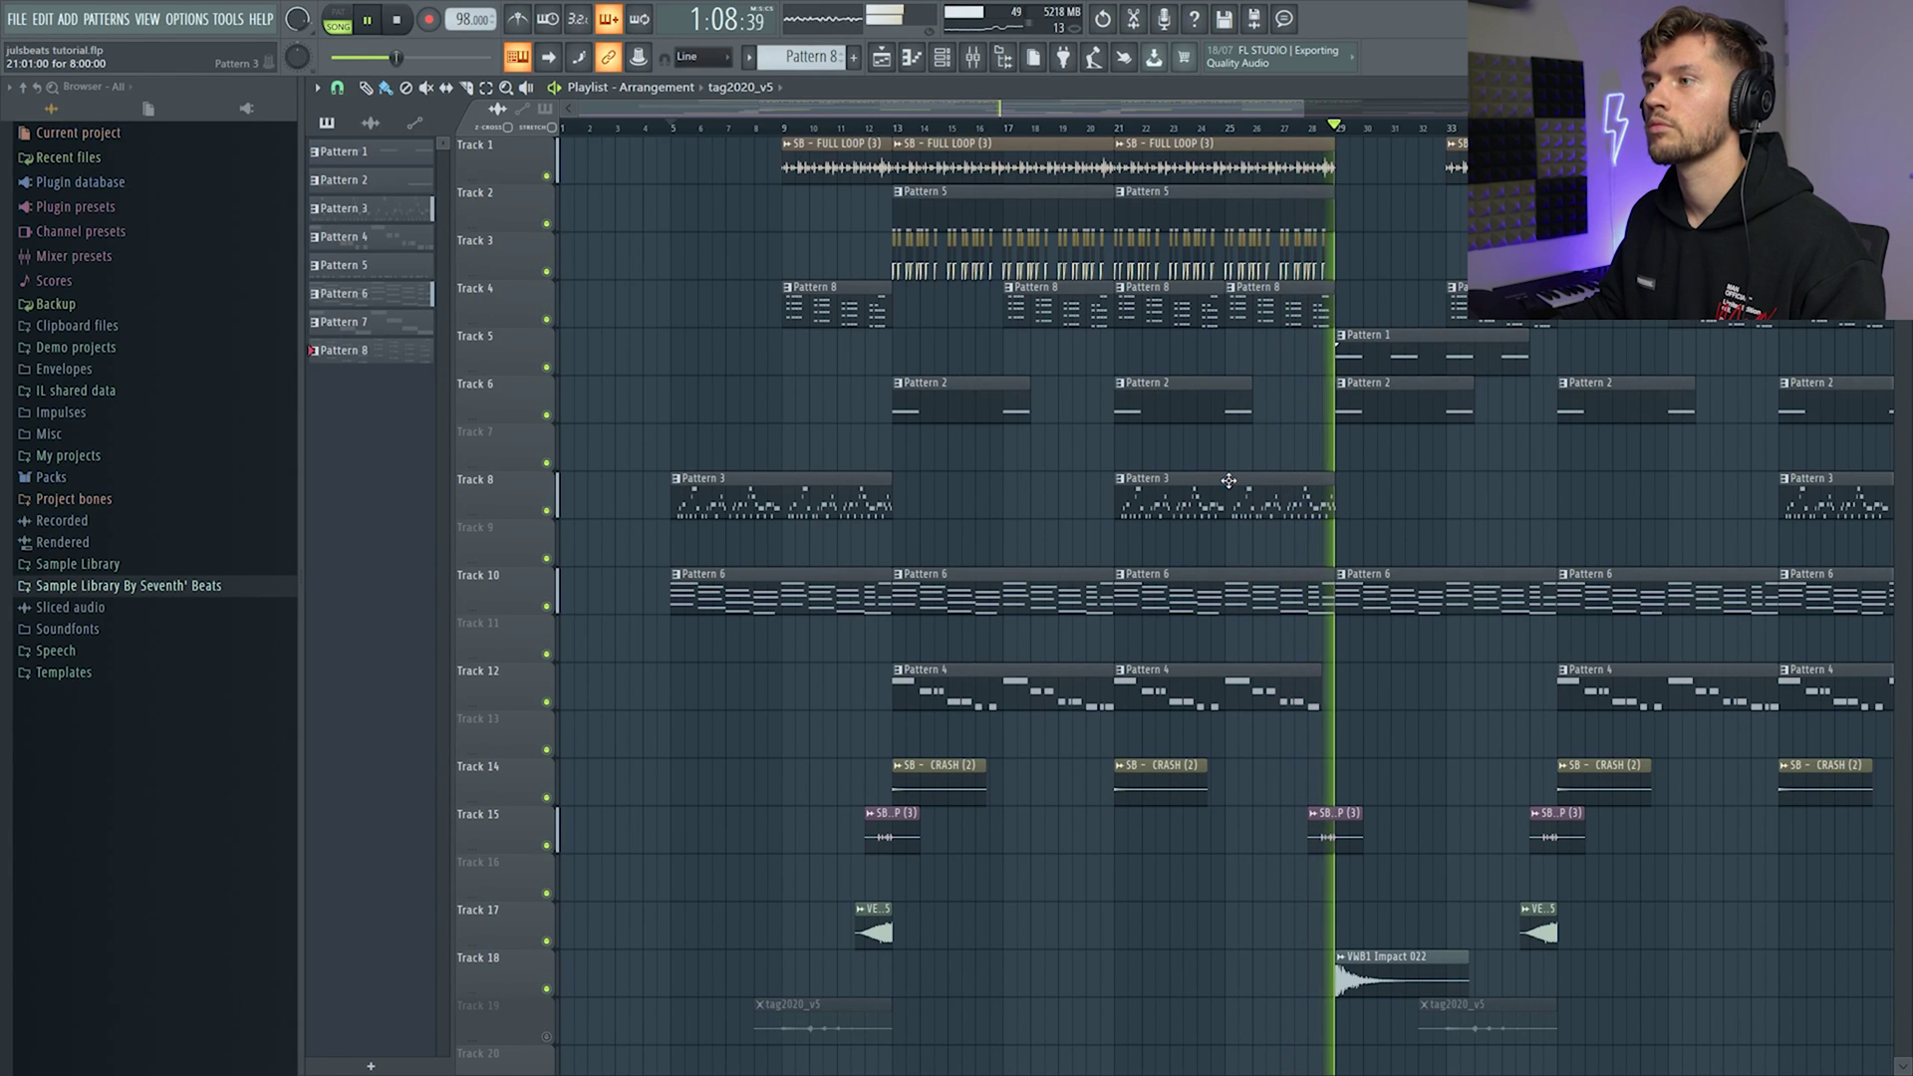
{"action": "key", "text": "space"}
{"action": "left_click", "coordinate": [1388, 413]}
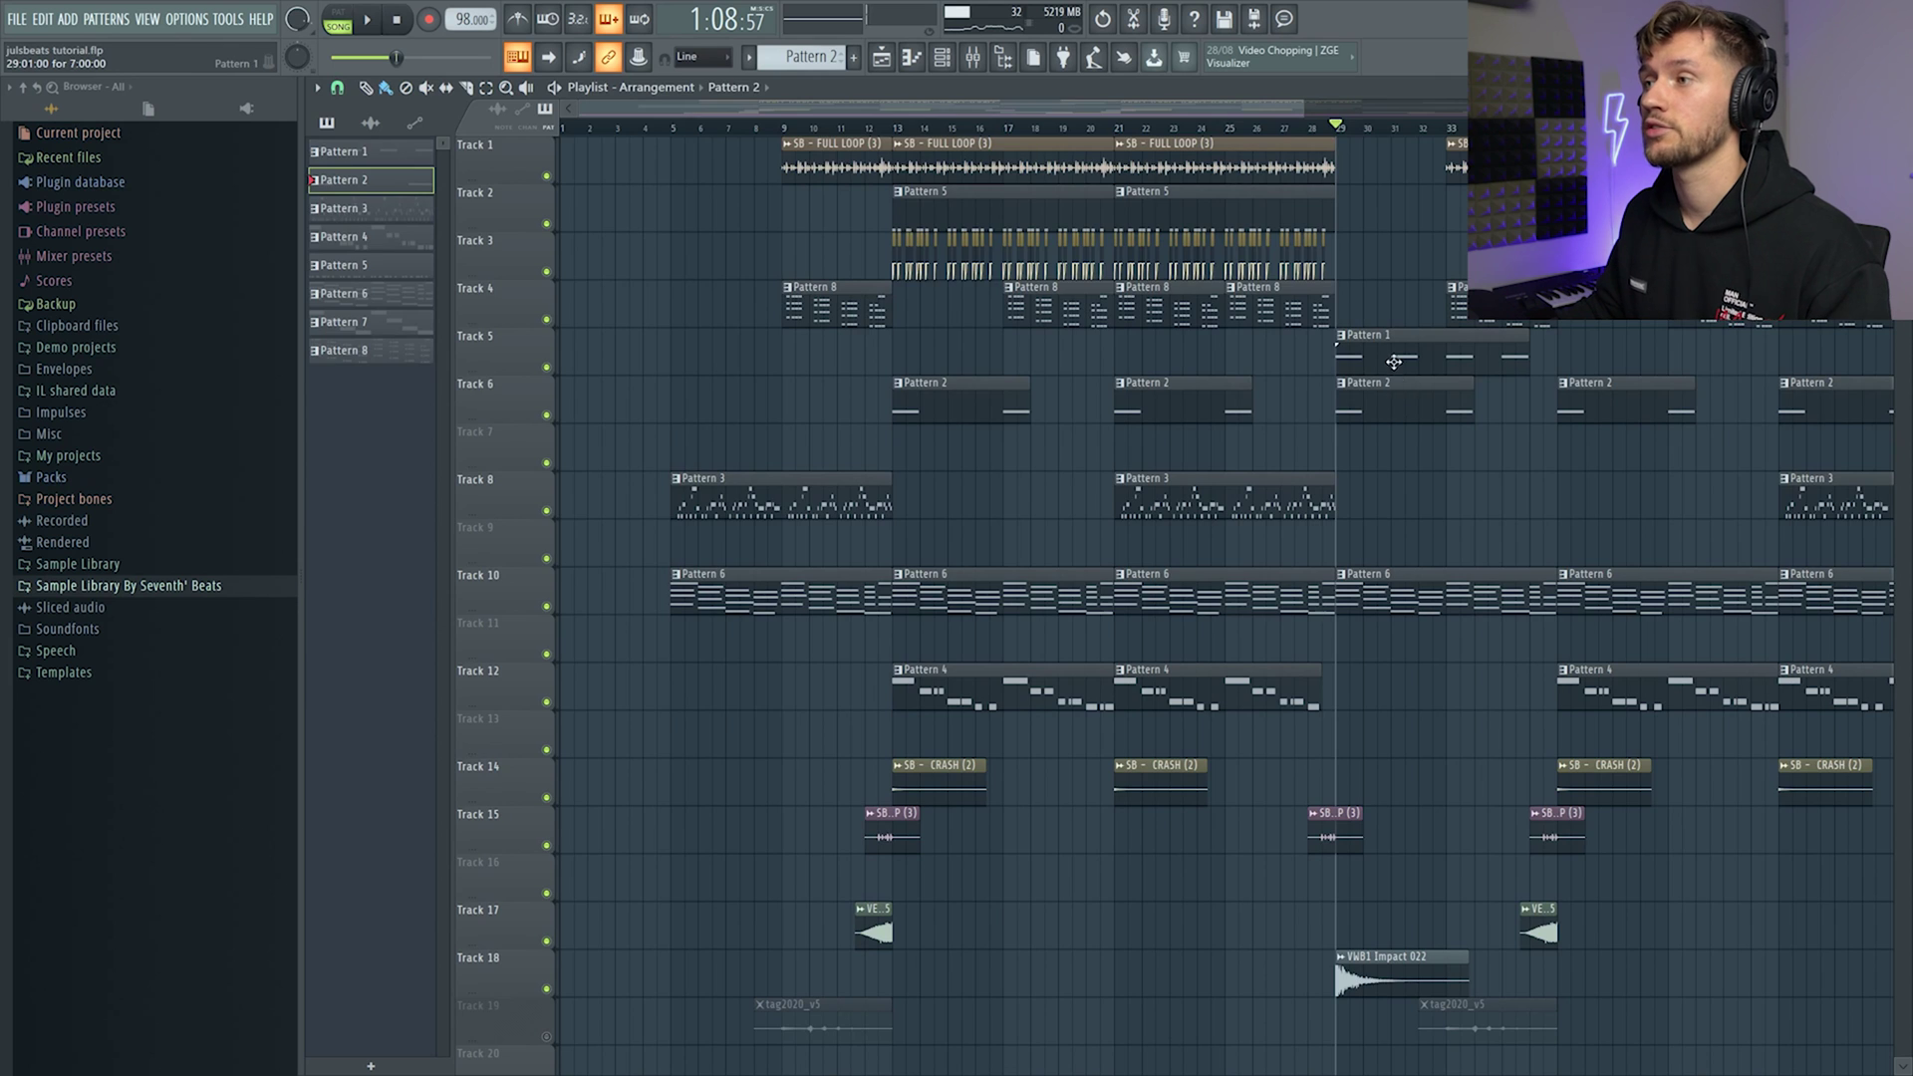
{"action": "double_click", "coordinate": [1393, 361]}
{"action": "key", "text": "space"}
{"action": "scroll", "coordinate": [888, 115], "scroll_direction": "left", "scroll_amount": 3}
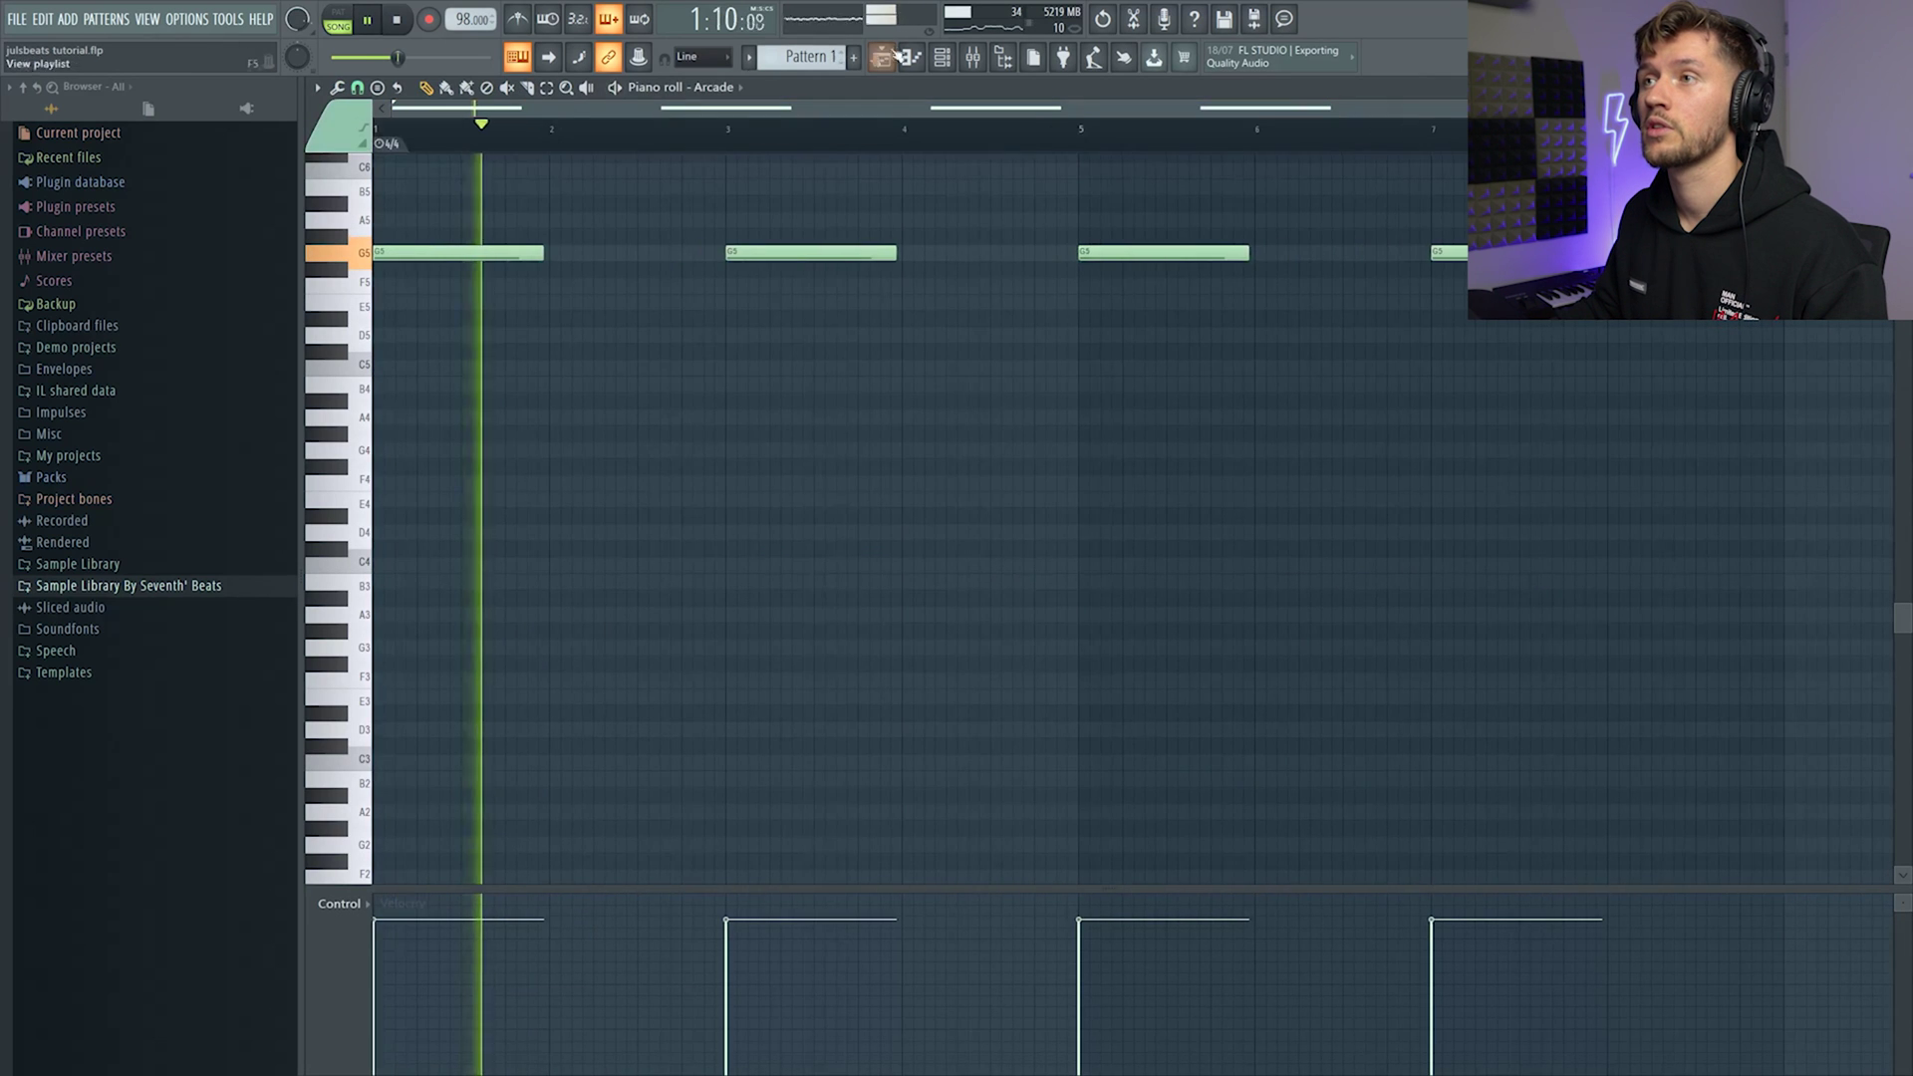
- Inspect the Arcade channel's Velvet Ensemble kit and its Funky Trumpet Horn Improv 03 sample, and return to the playlist
{"action": "scroll", "coordinate": [905, 192], "scroll_direction": "up", "scroll_amount": 2}
{"action": "left_click", "coordinate": [943, 58]}
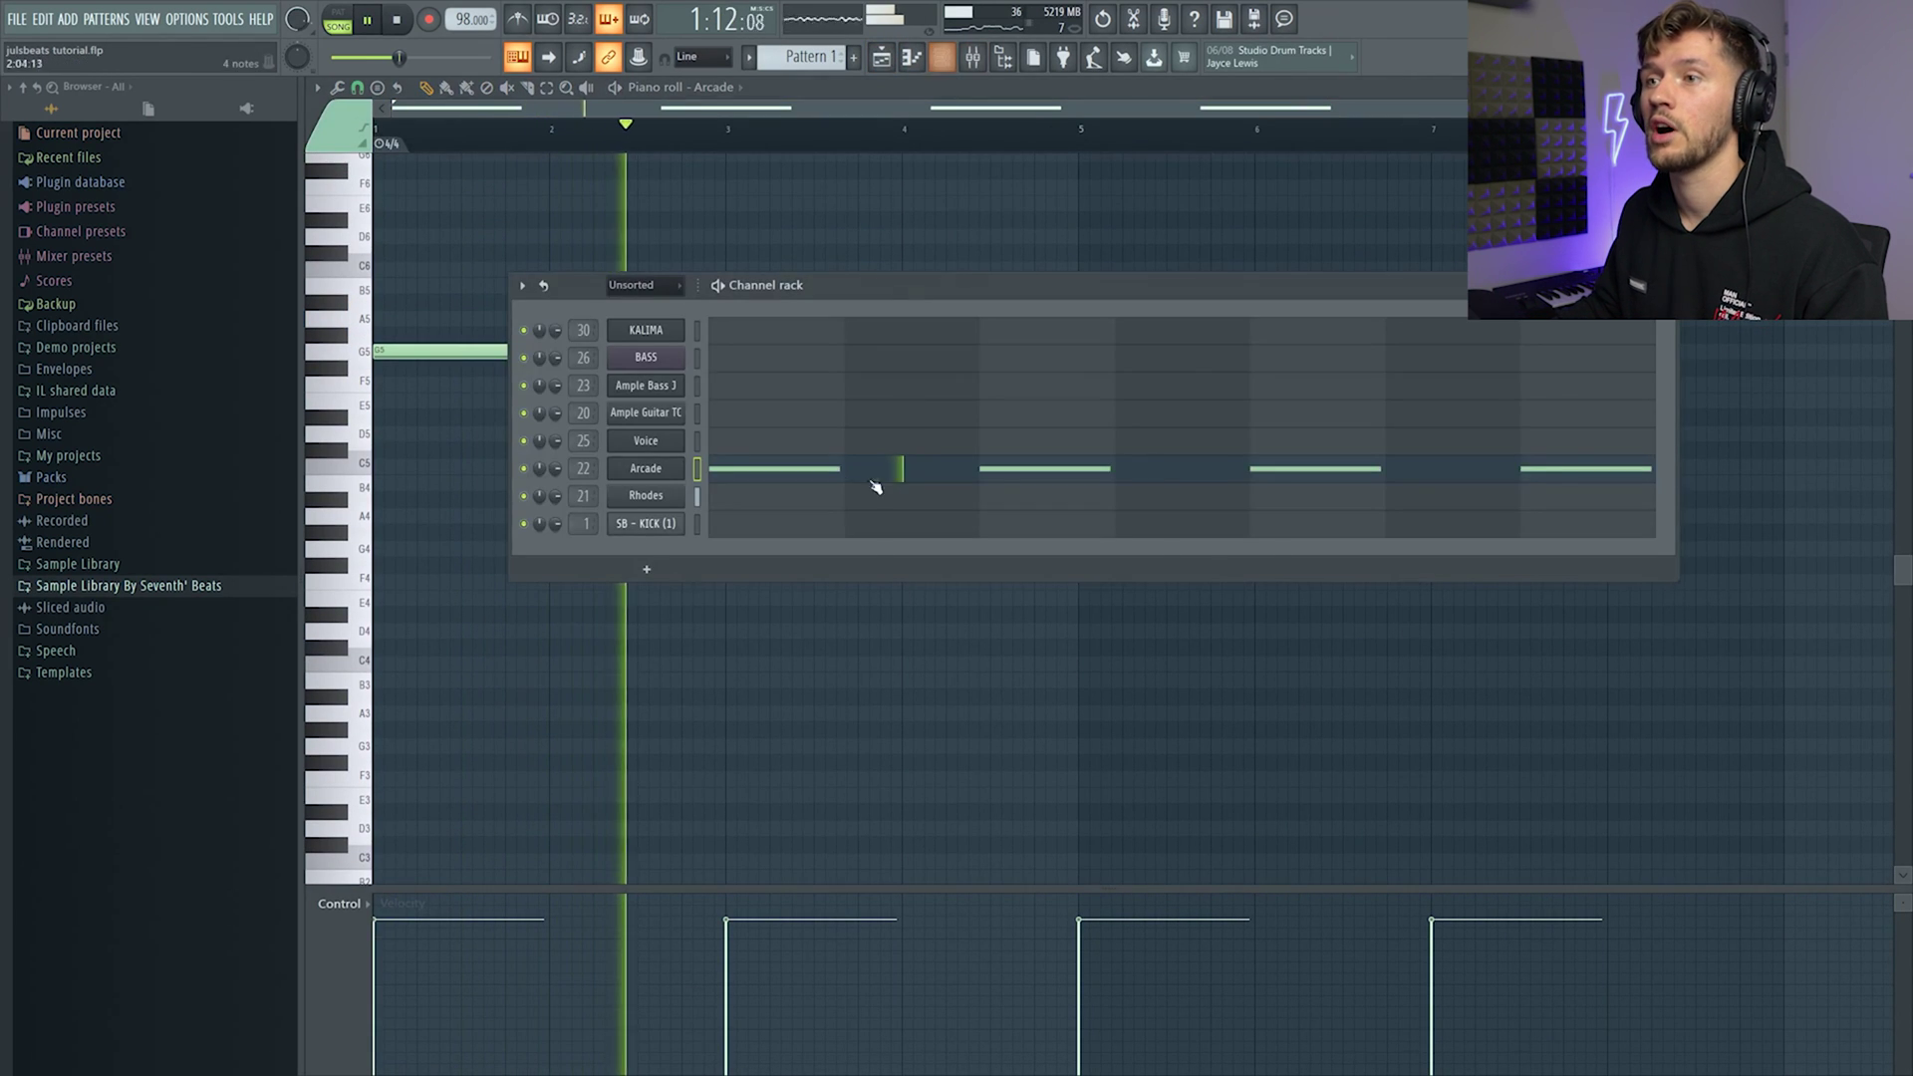
{"action": "left_click", "coordinate": [663, 472]}
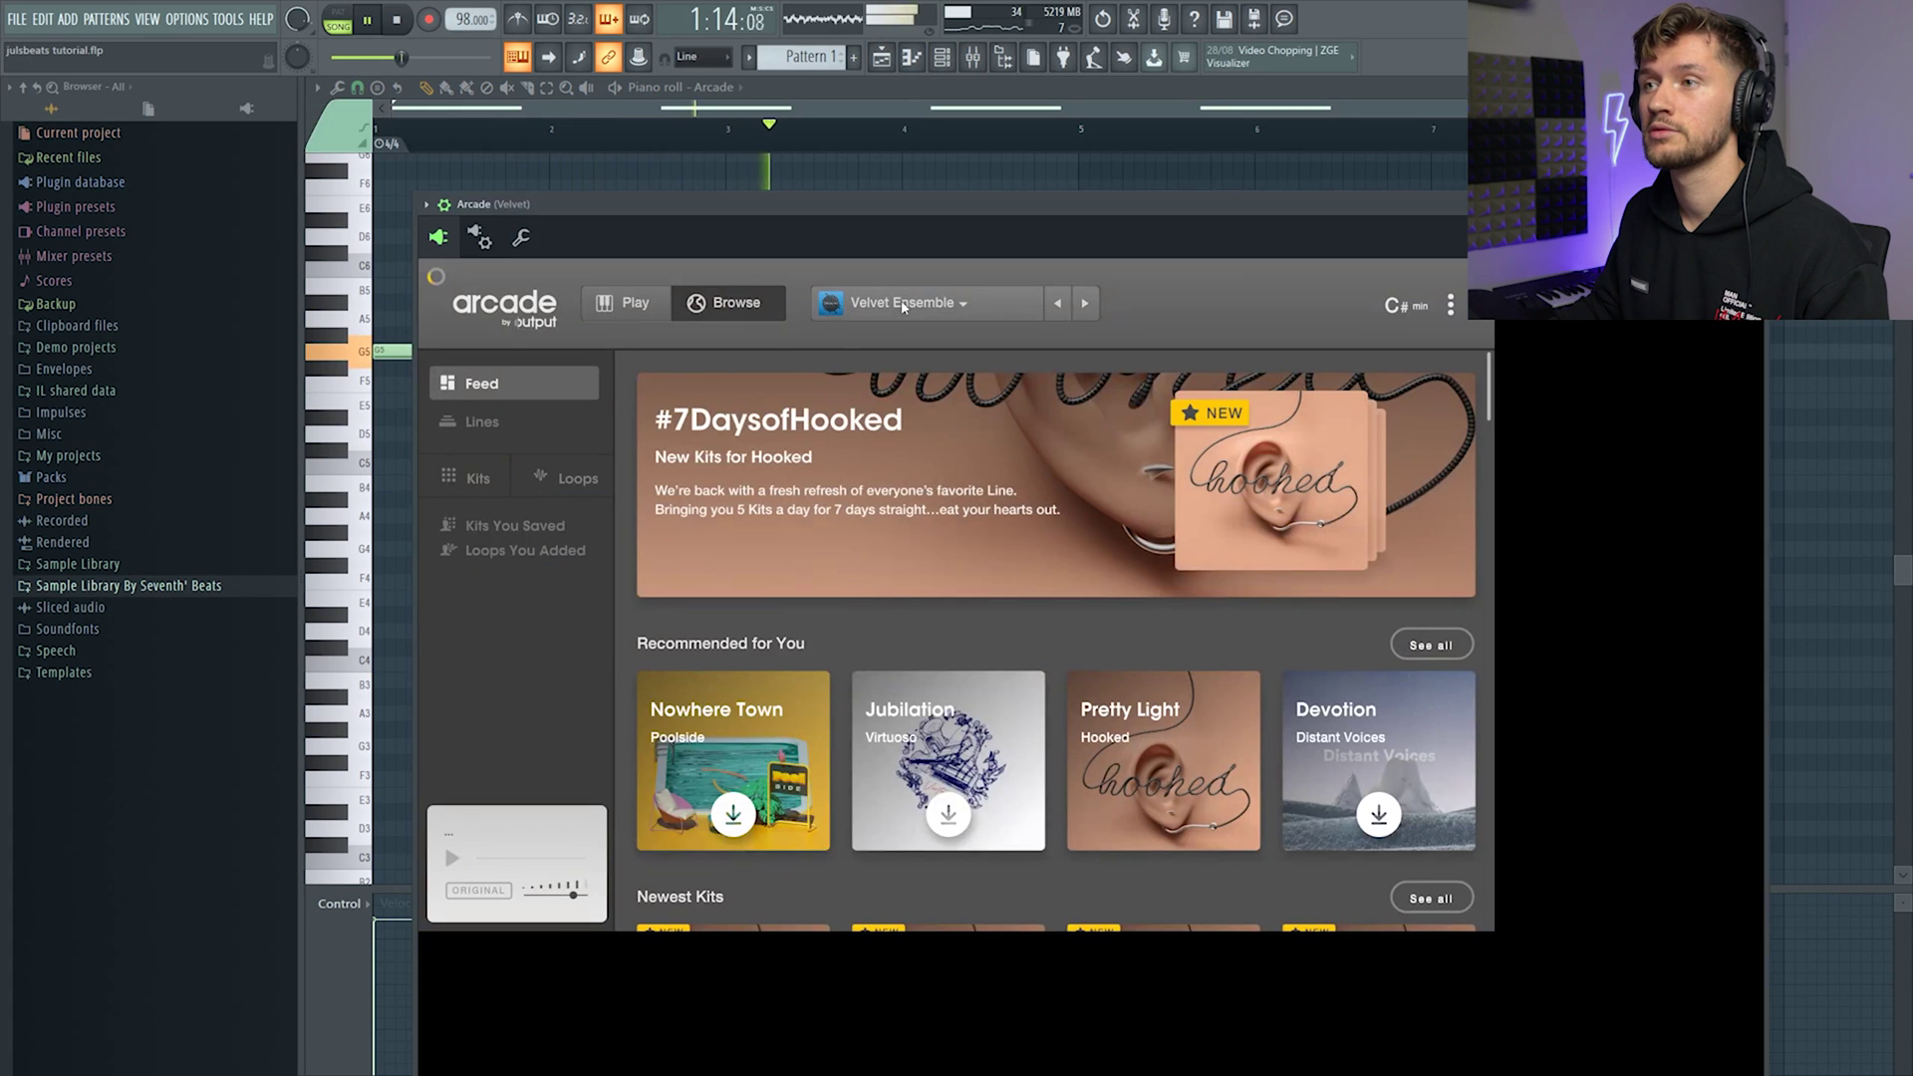
{"action": "left_click", "coordinate": [626, 302]}
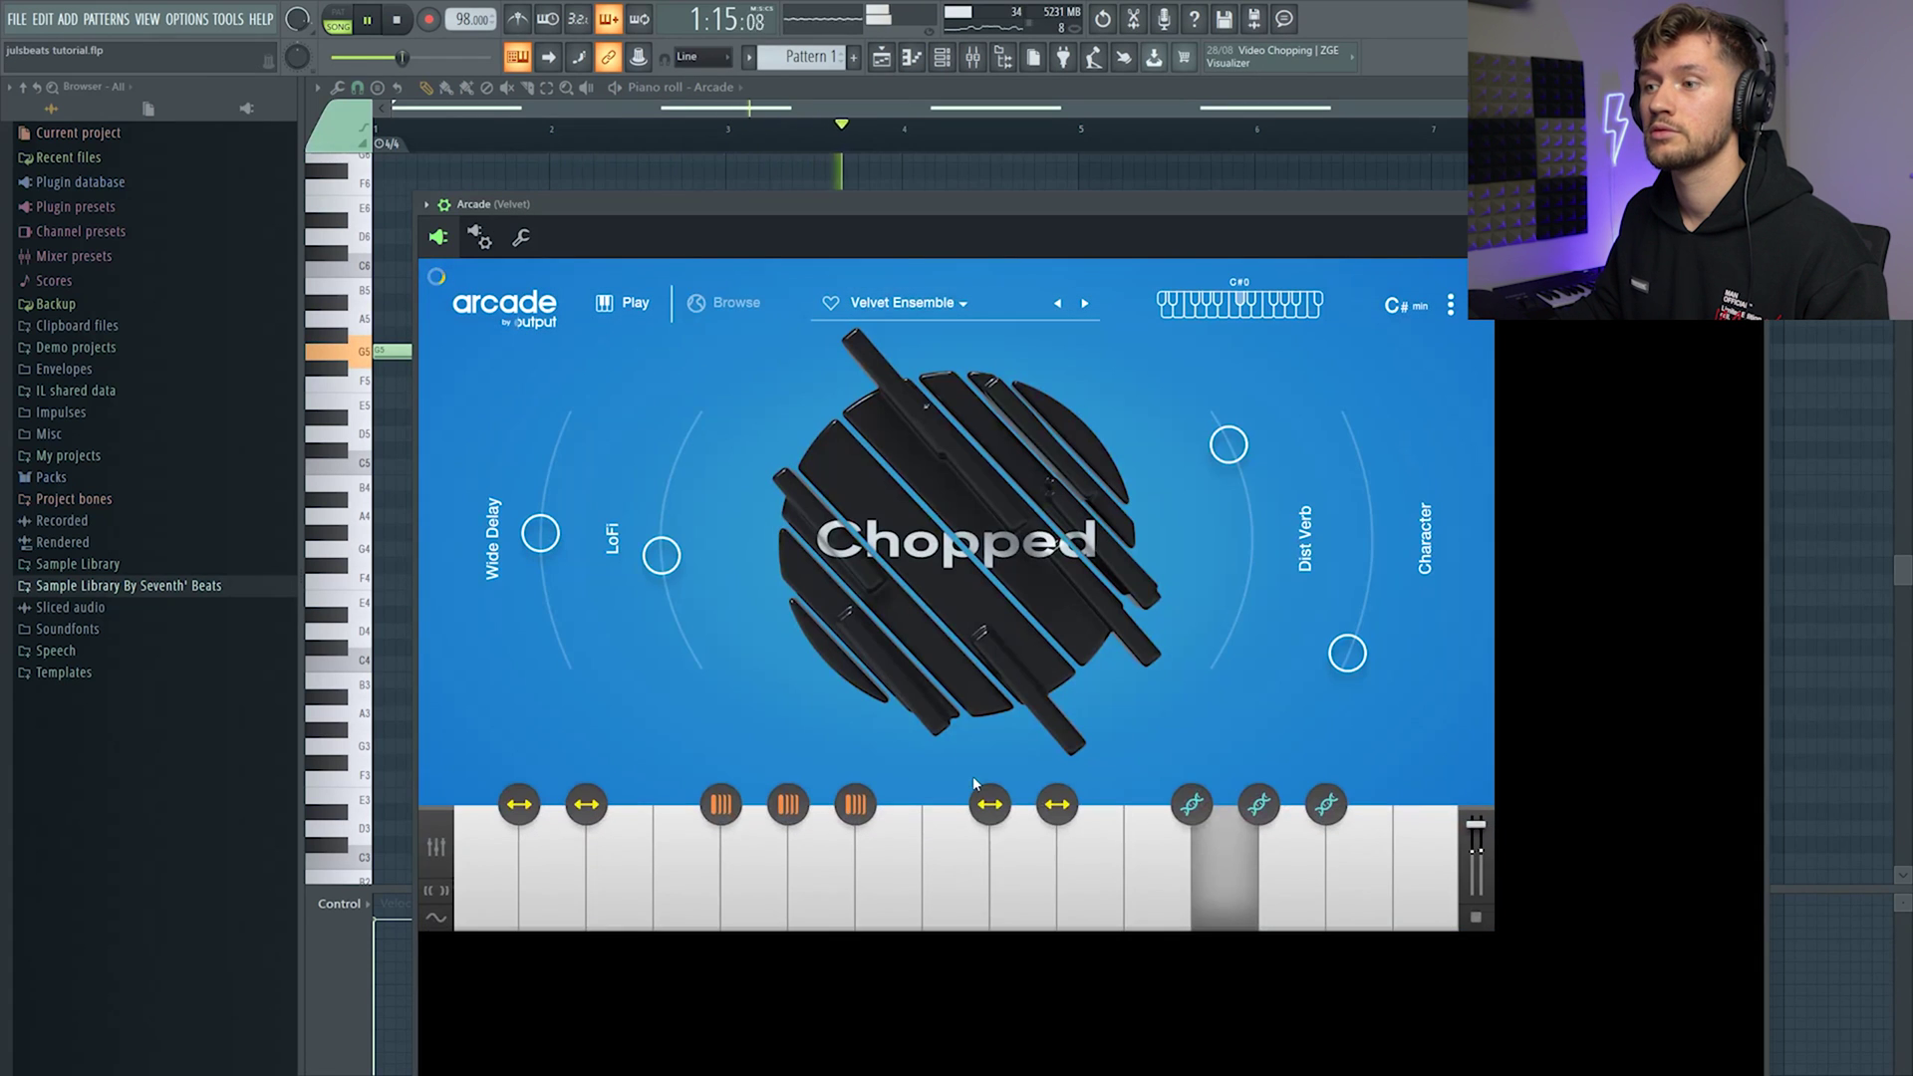
{"action": "left_click", "coordinate": [1227, 918]}
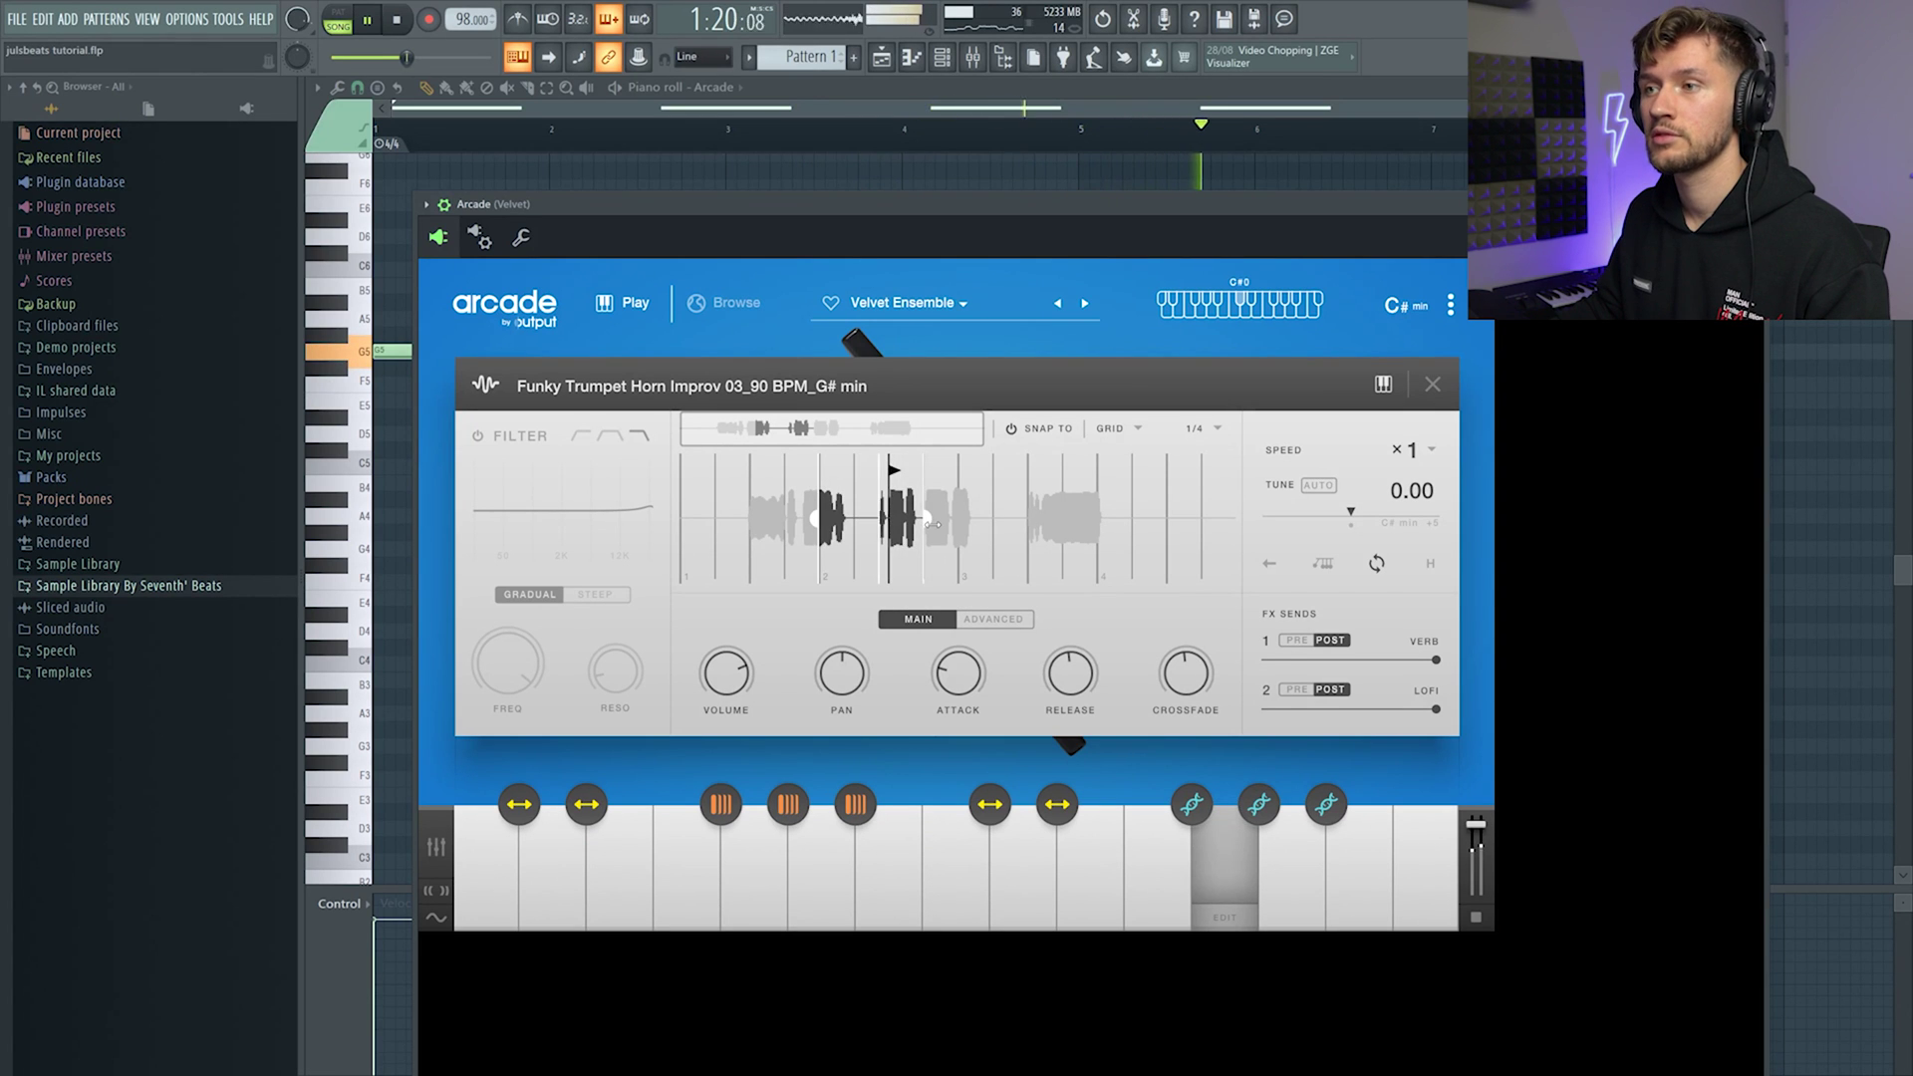
{"action": "left_click", "coordinate": [892, 62]}
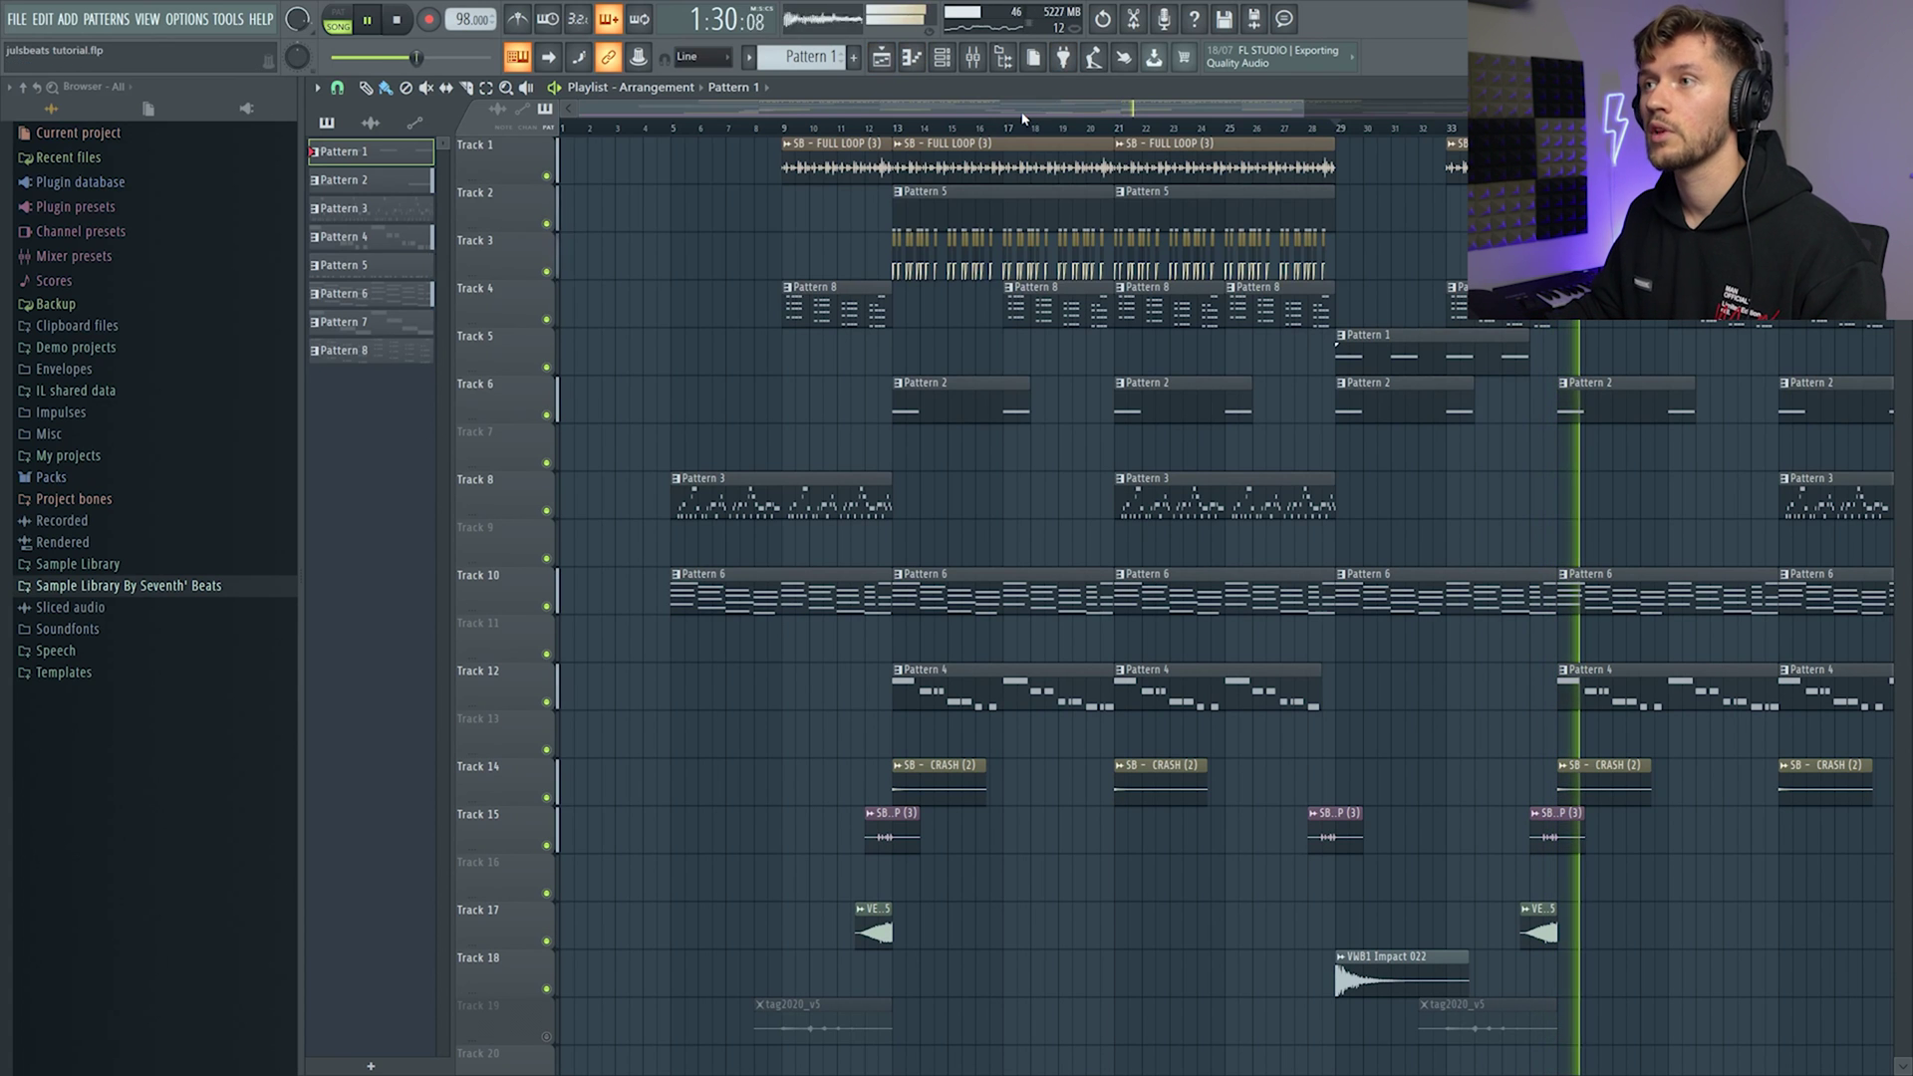
- Follow the playback through the section after bar 25, stop it and return to the start of the arrangement
{"action": "left_click_drag", "start_coordinate": [1011, 107], "coordinate": [1378, 112]}
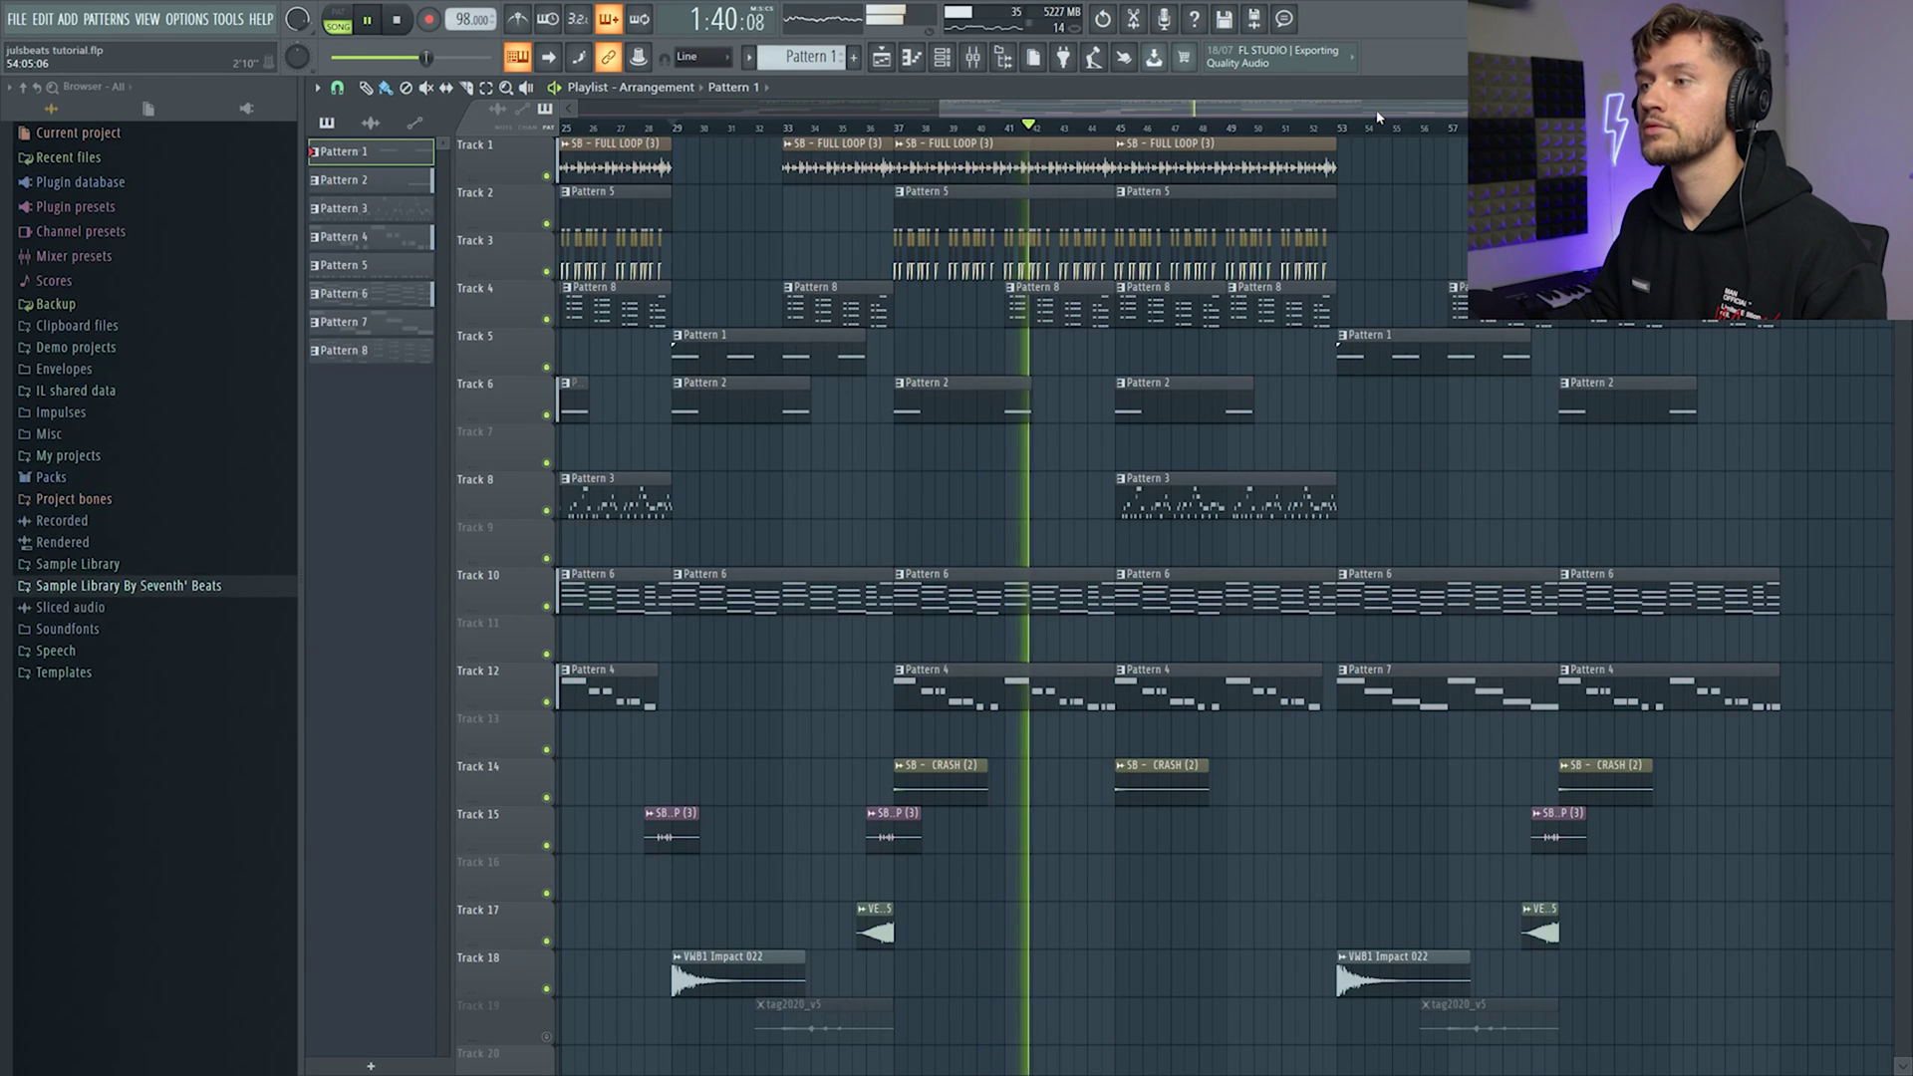
{"action": "key", "text": "space"}
{"action": "left_click_drag", "start_coordinate": [1378, 113], "coordinate": [850, 169]}
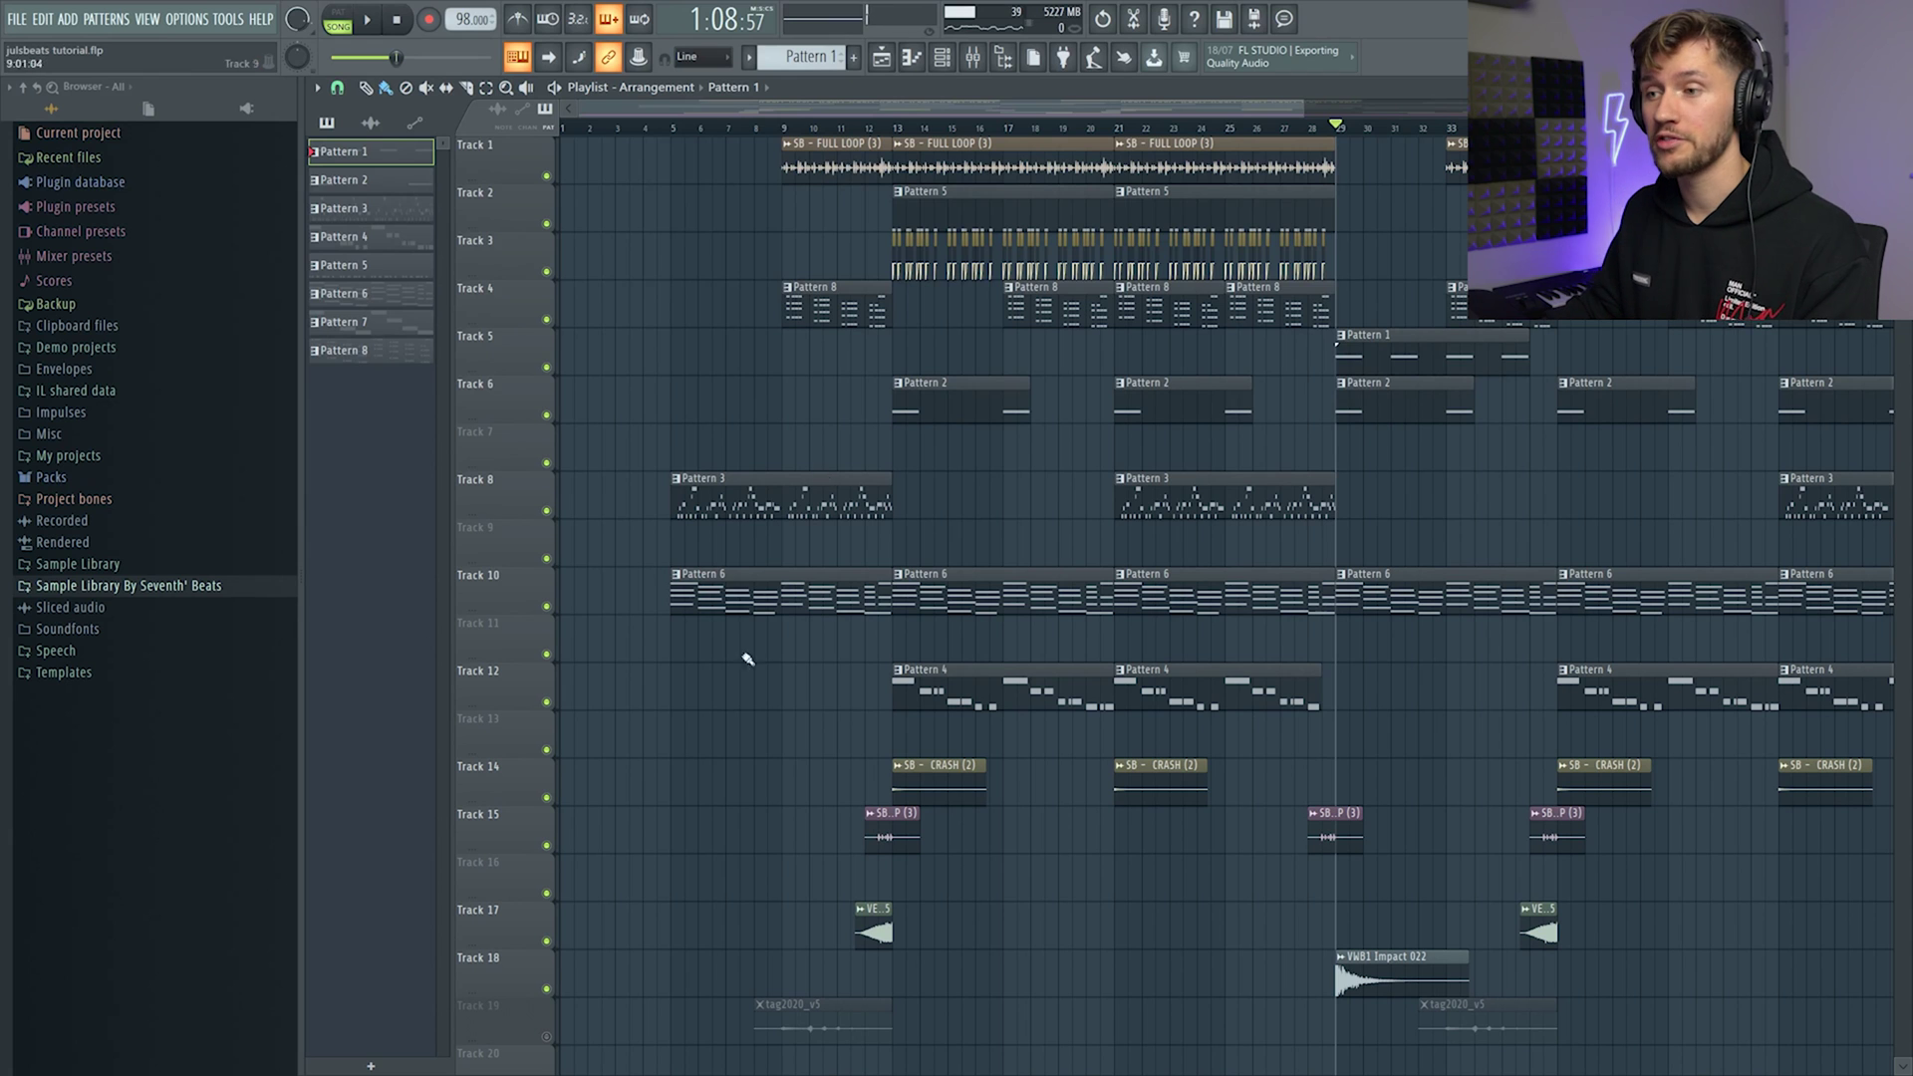
- Isolate Tracks 14, 15 and 17 and play the crash, tom loop and uplifter transition from bar 12
{"action": "right_click", "coordinate": [546, 941]}
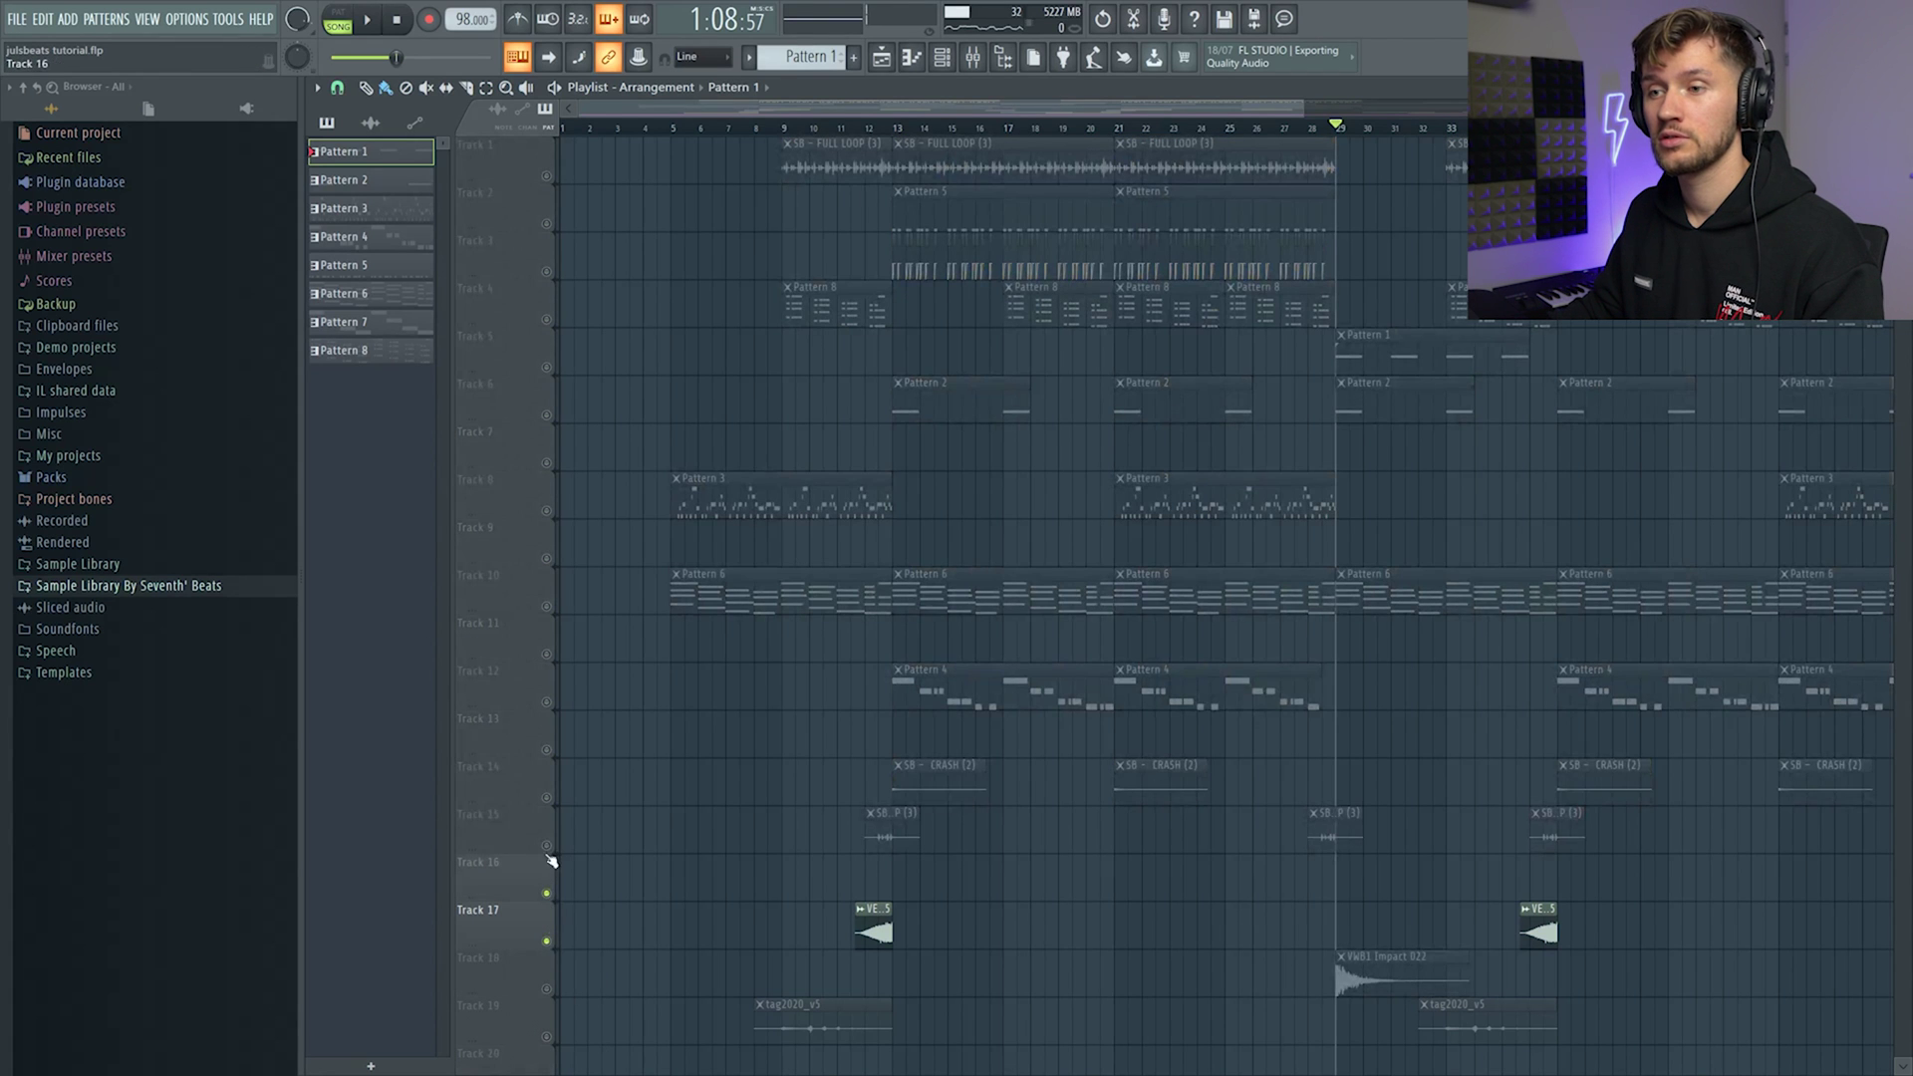
{"action": "left_click", "coordinate": [546, 797]}
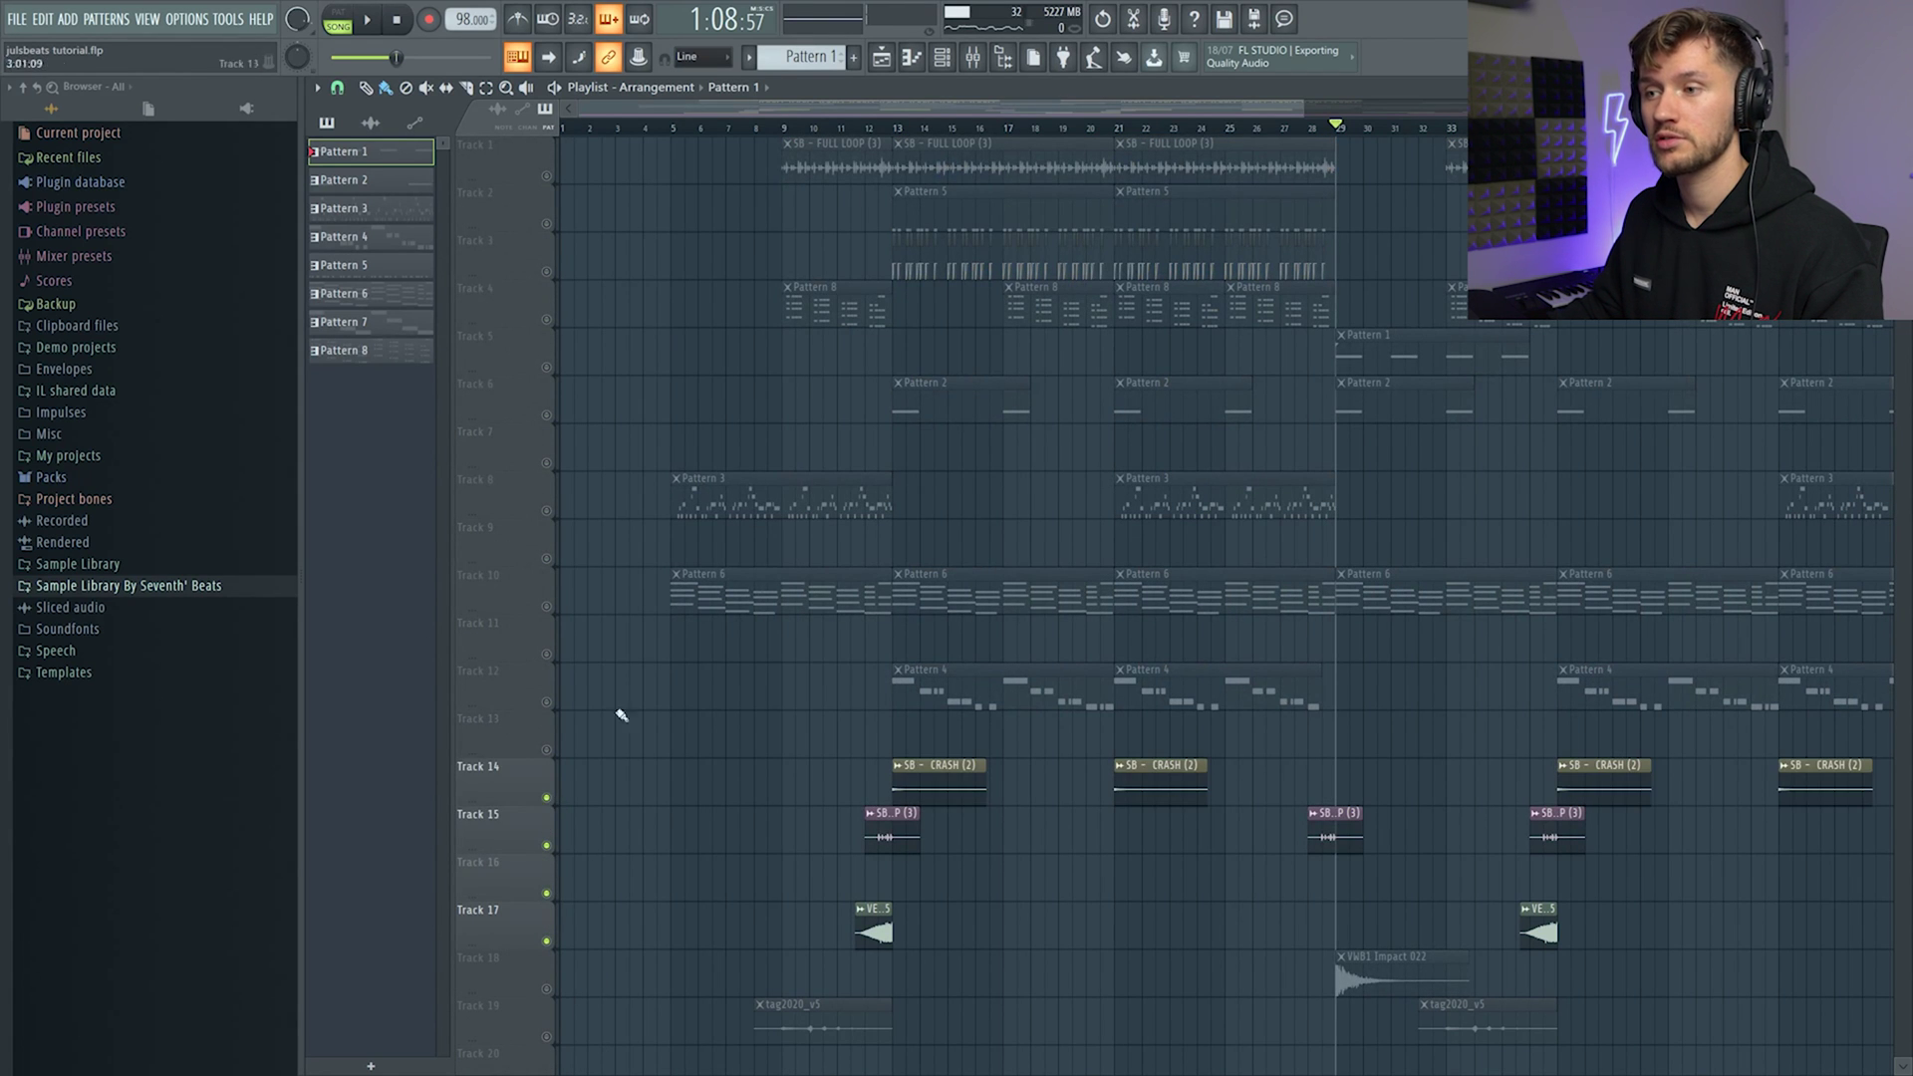
{"action": "left_click", "coordinate": [865, 129]}
{"action": "key", "text": "space"}
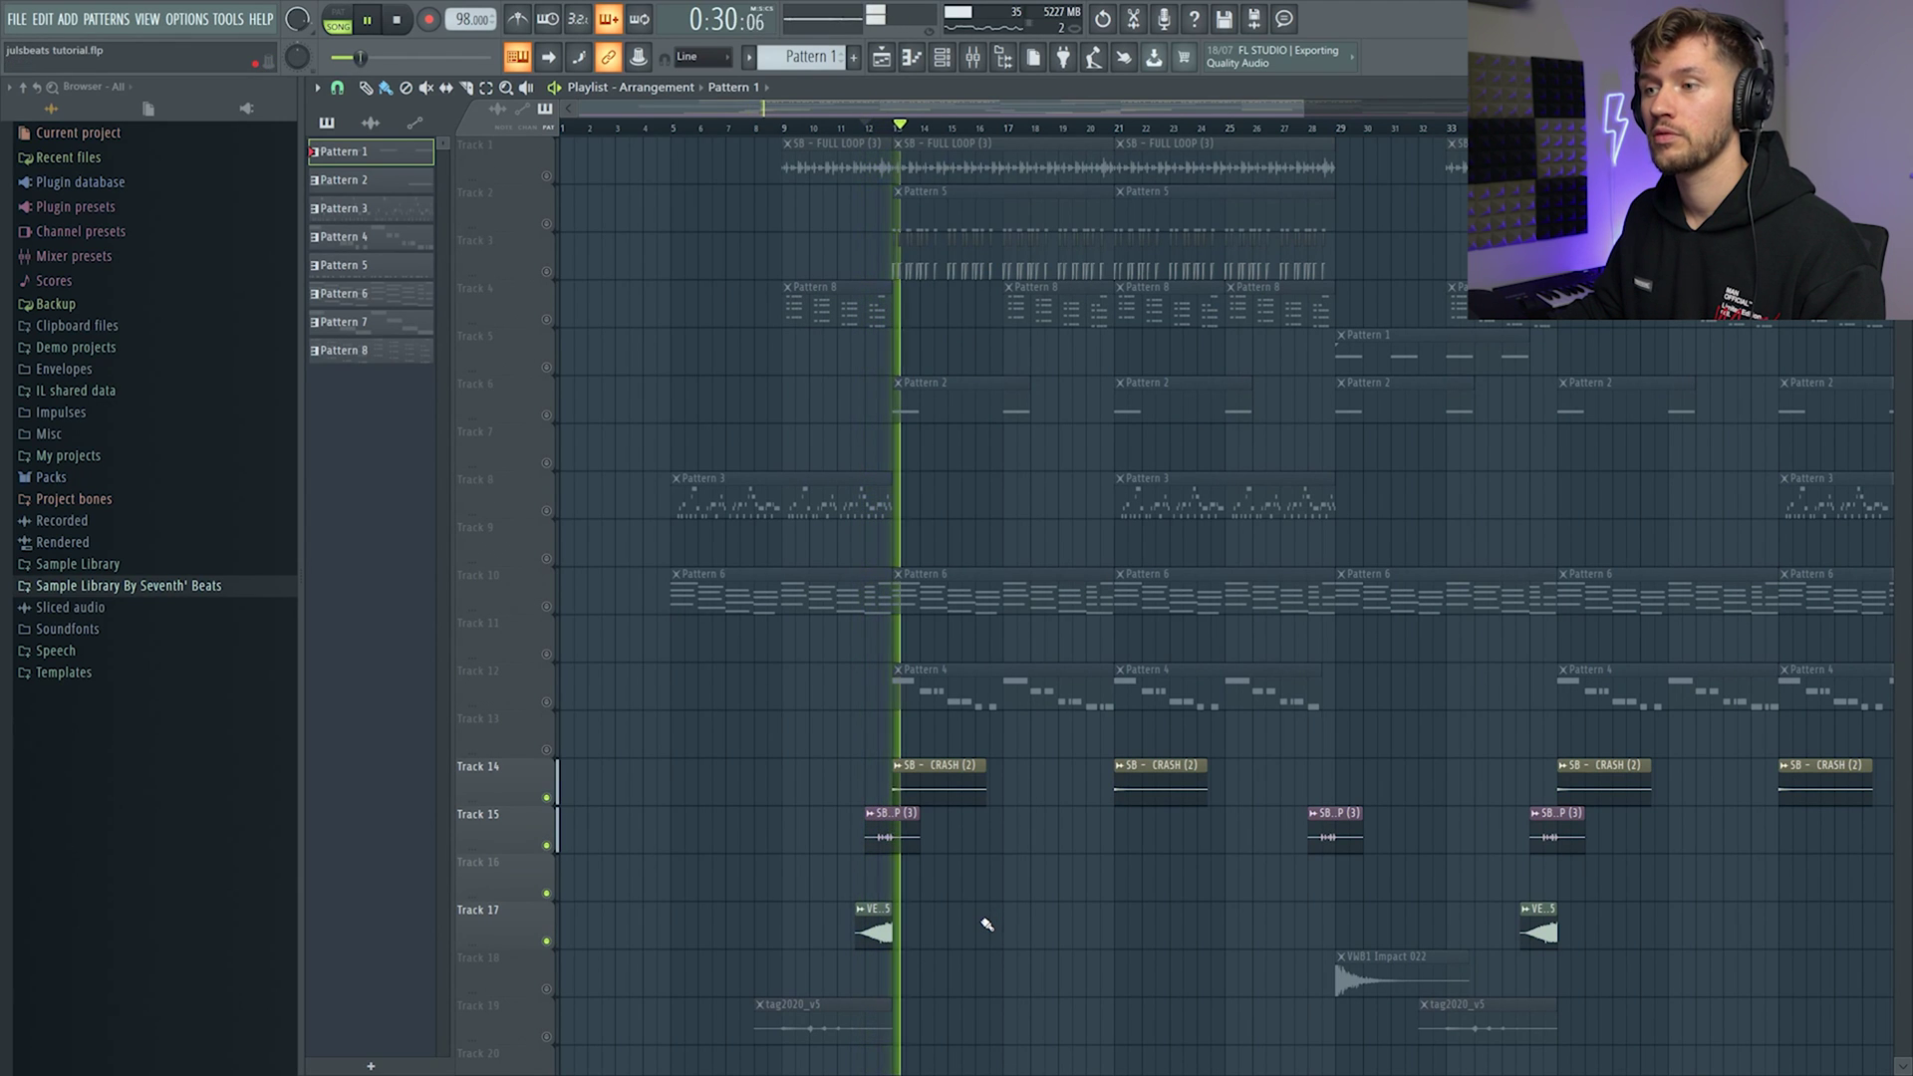
{"action": "key", "text": "space"}
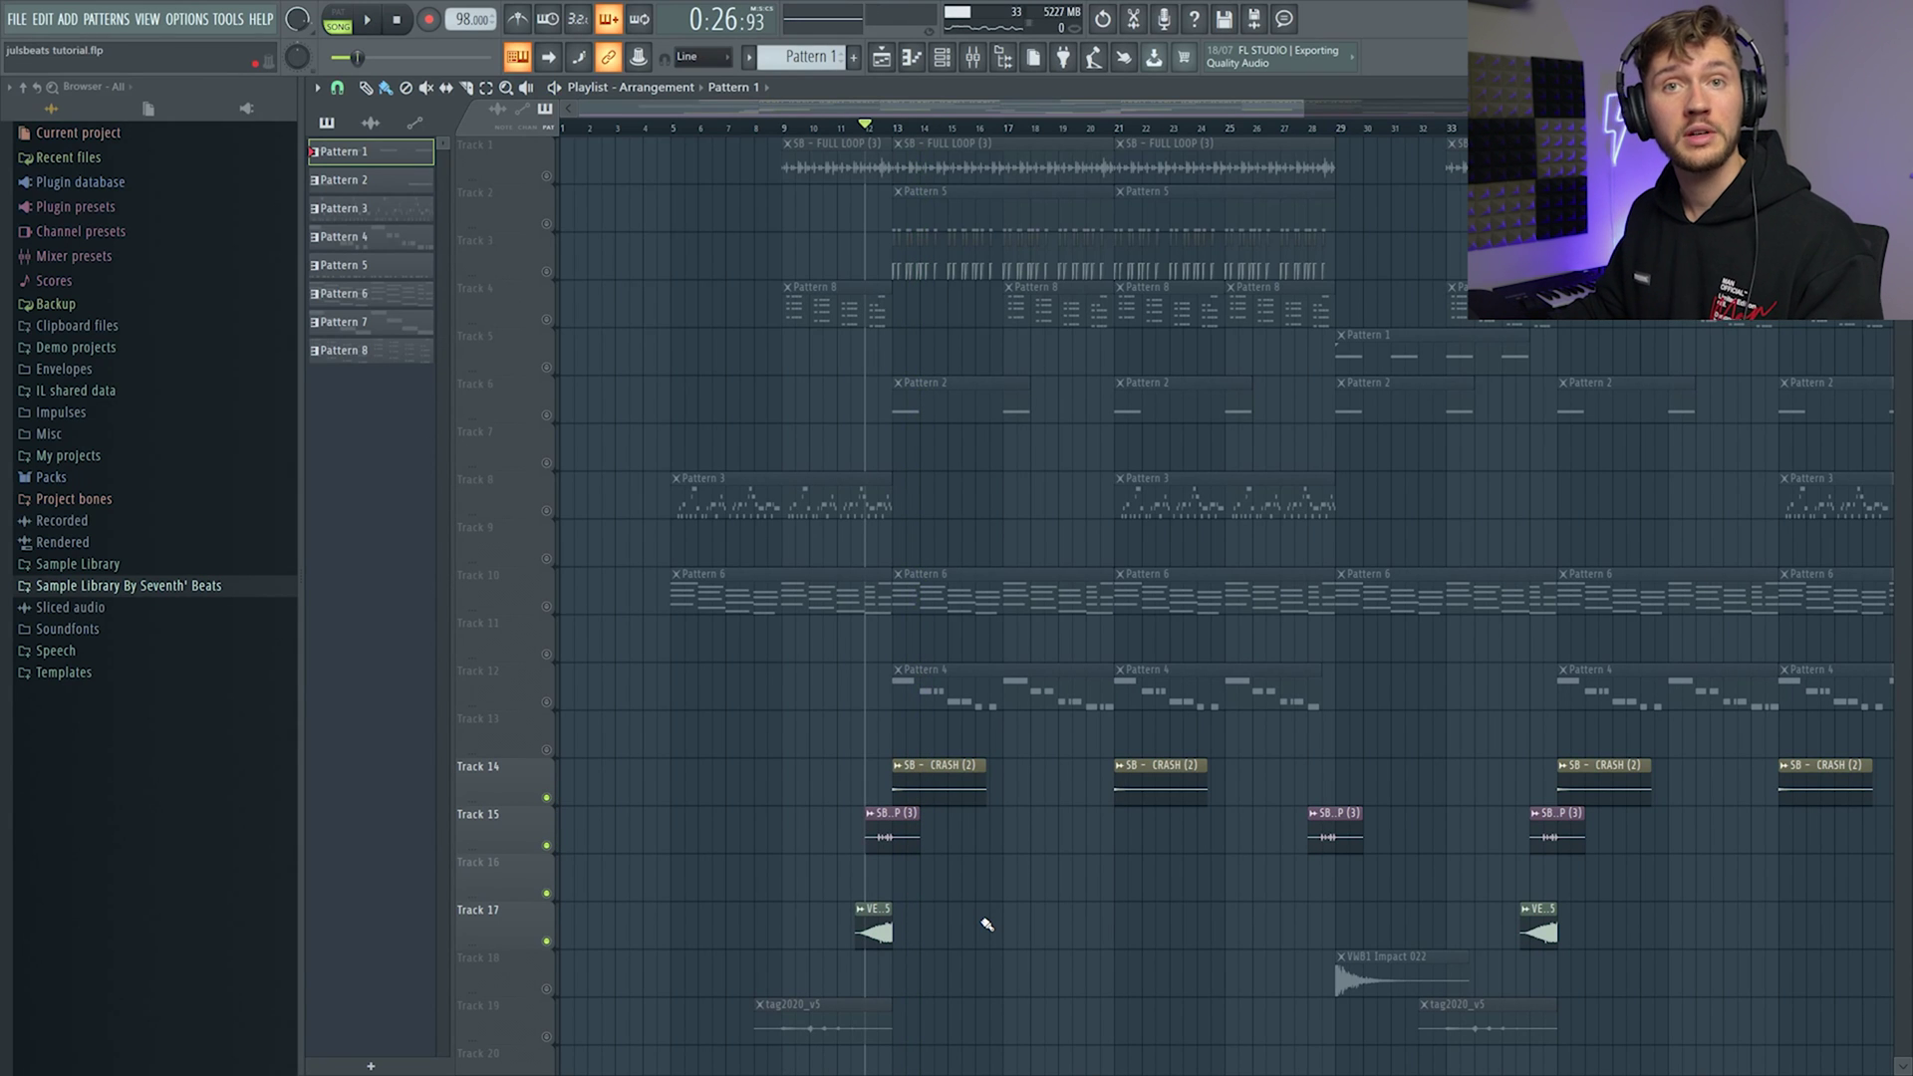
- Enable Track 18 alongside the isolated effect tracks and audition the VWB1 Impact 022 clip at bar 29
{"action": "scroll", "coordinate": [616, 800], "scroll_direction": "down", "scroll_amount": 4}
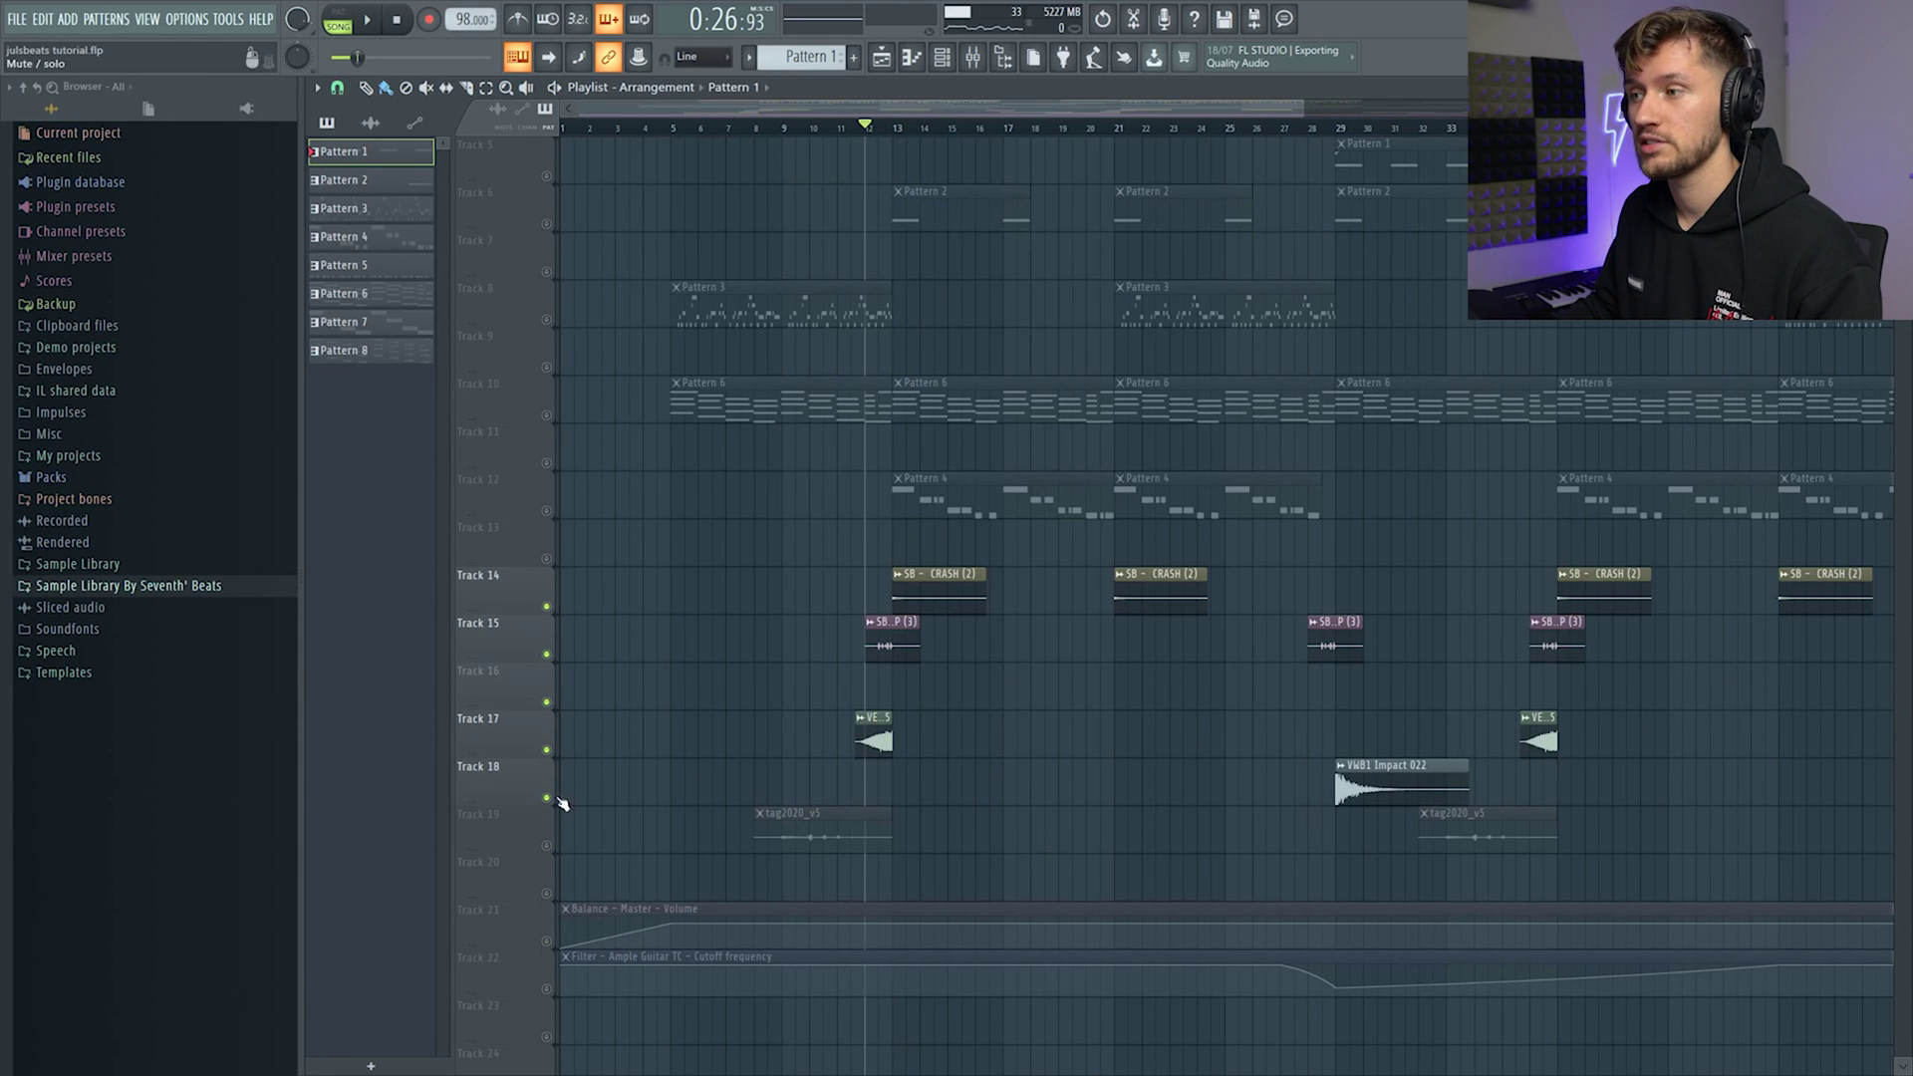
{"action": "key", "text": "space"}
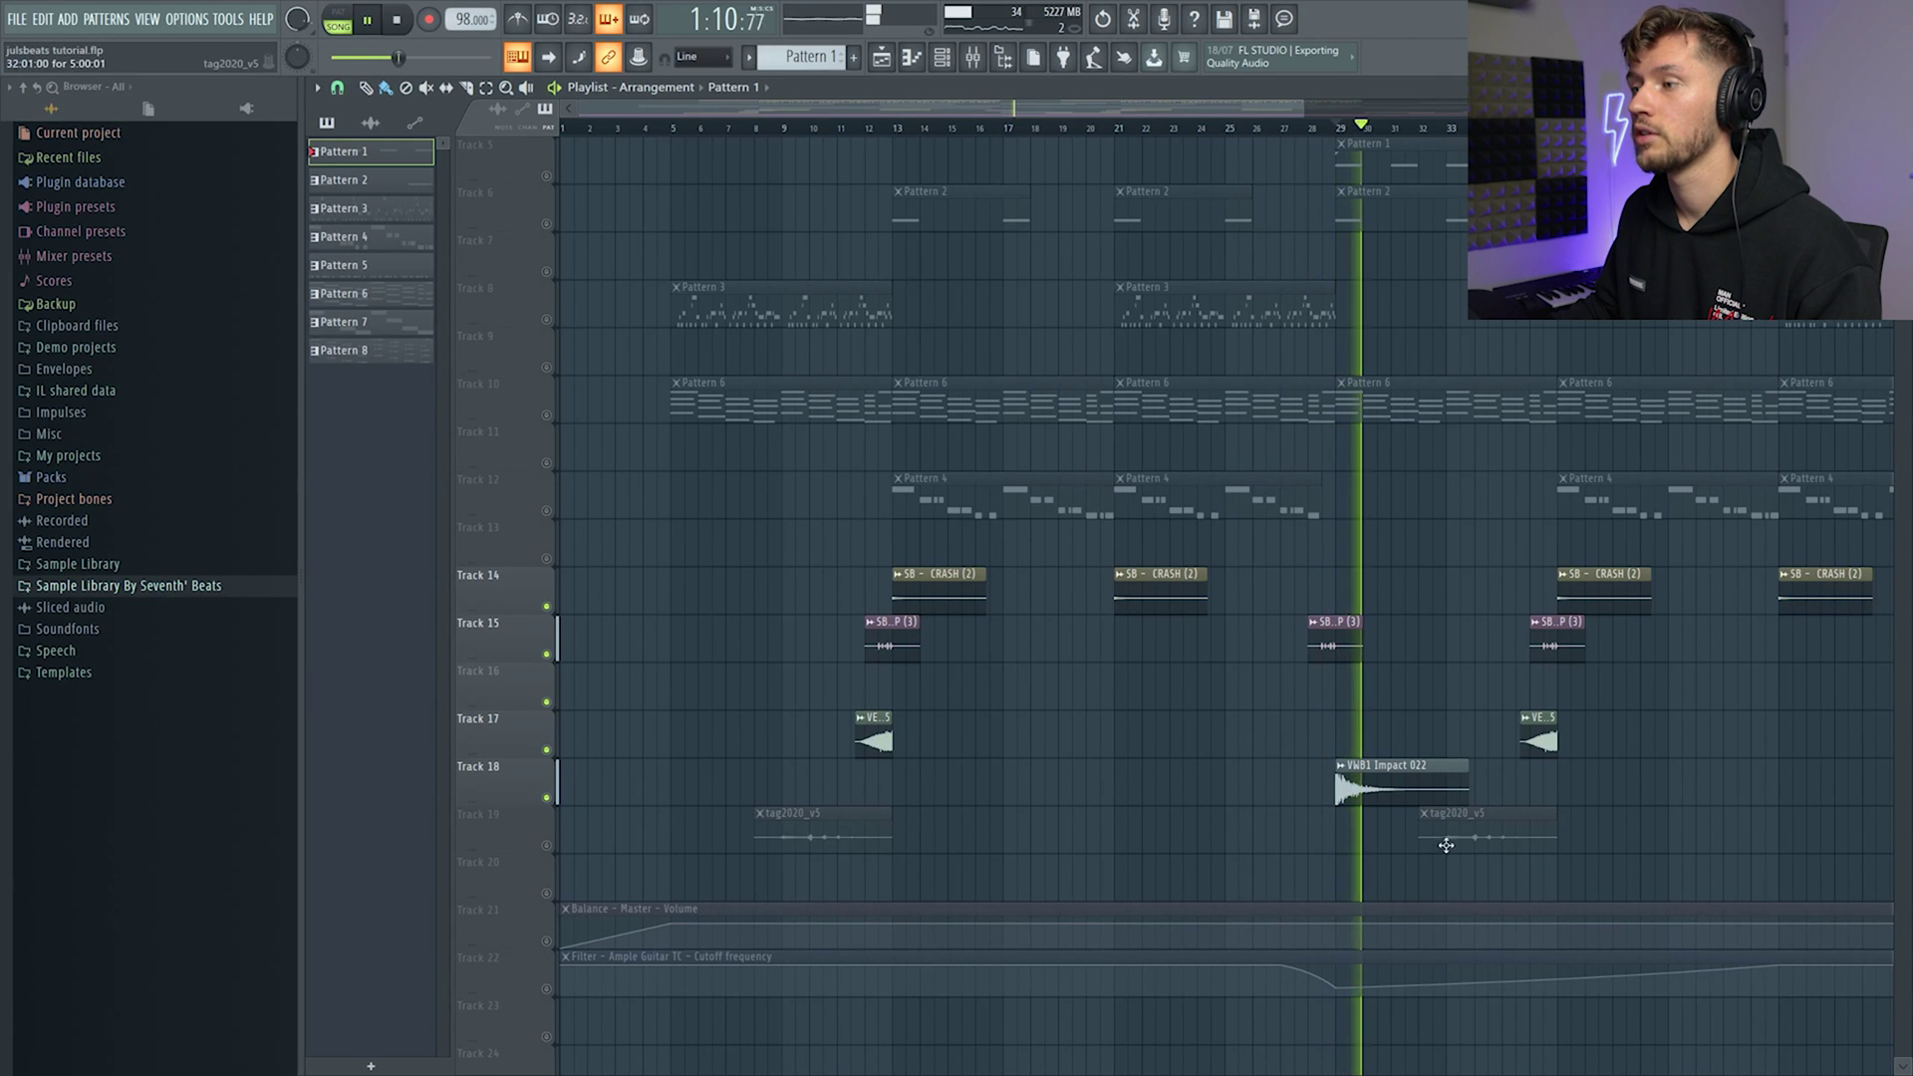
{"action": "key", "text": "space"}
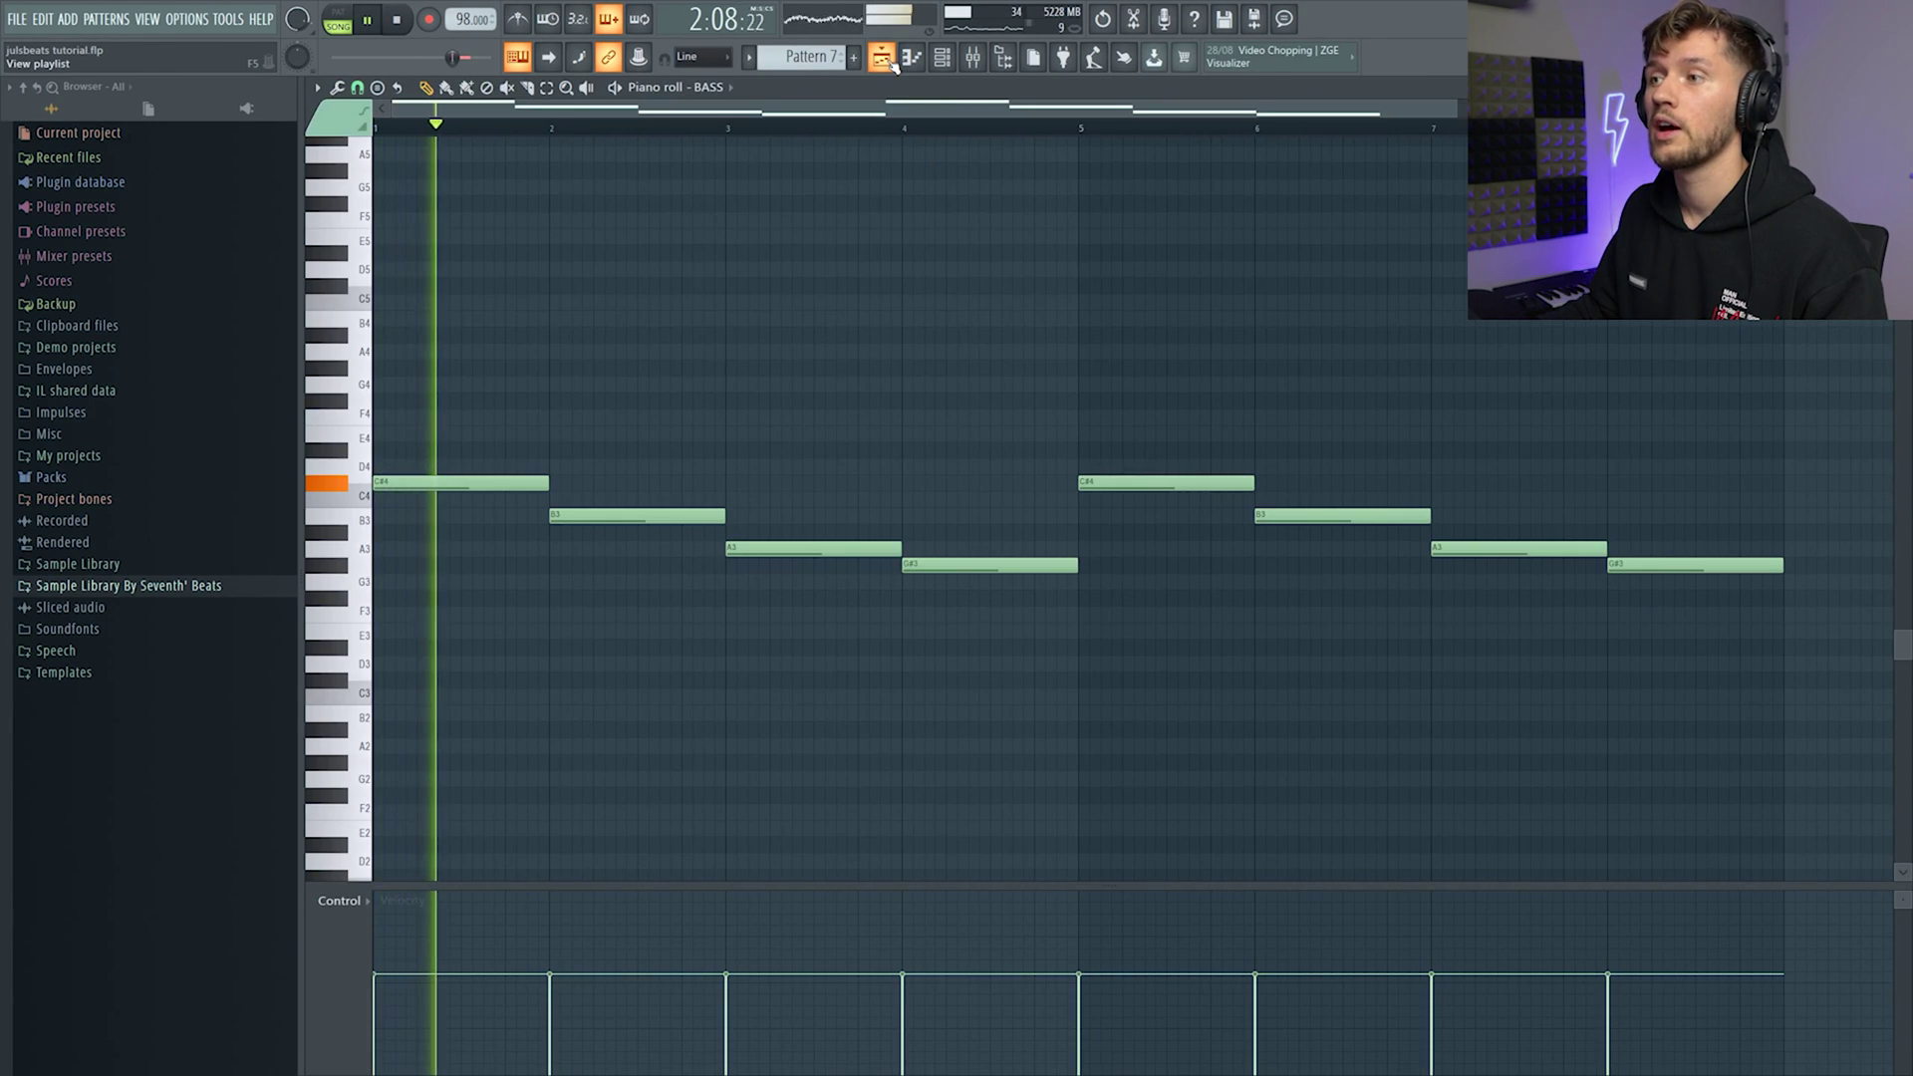
- Compare the BASS notes of Pattern 4 with those of Pattern 7 used in bars 53 to 60
{"action": "key", "text": "F5"}
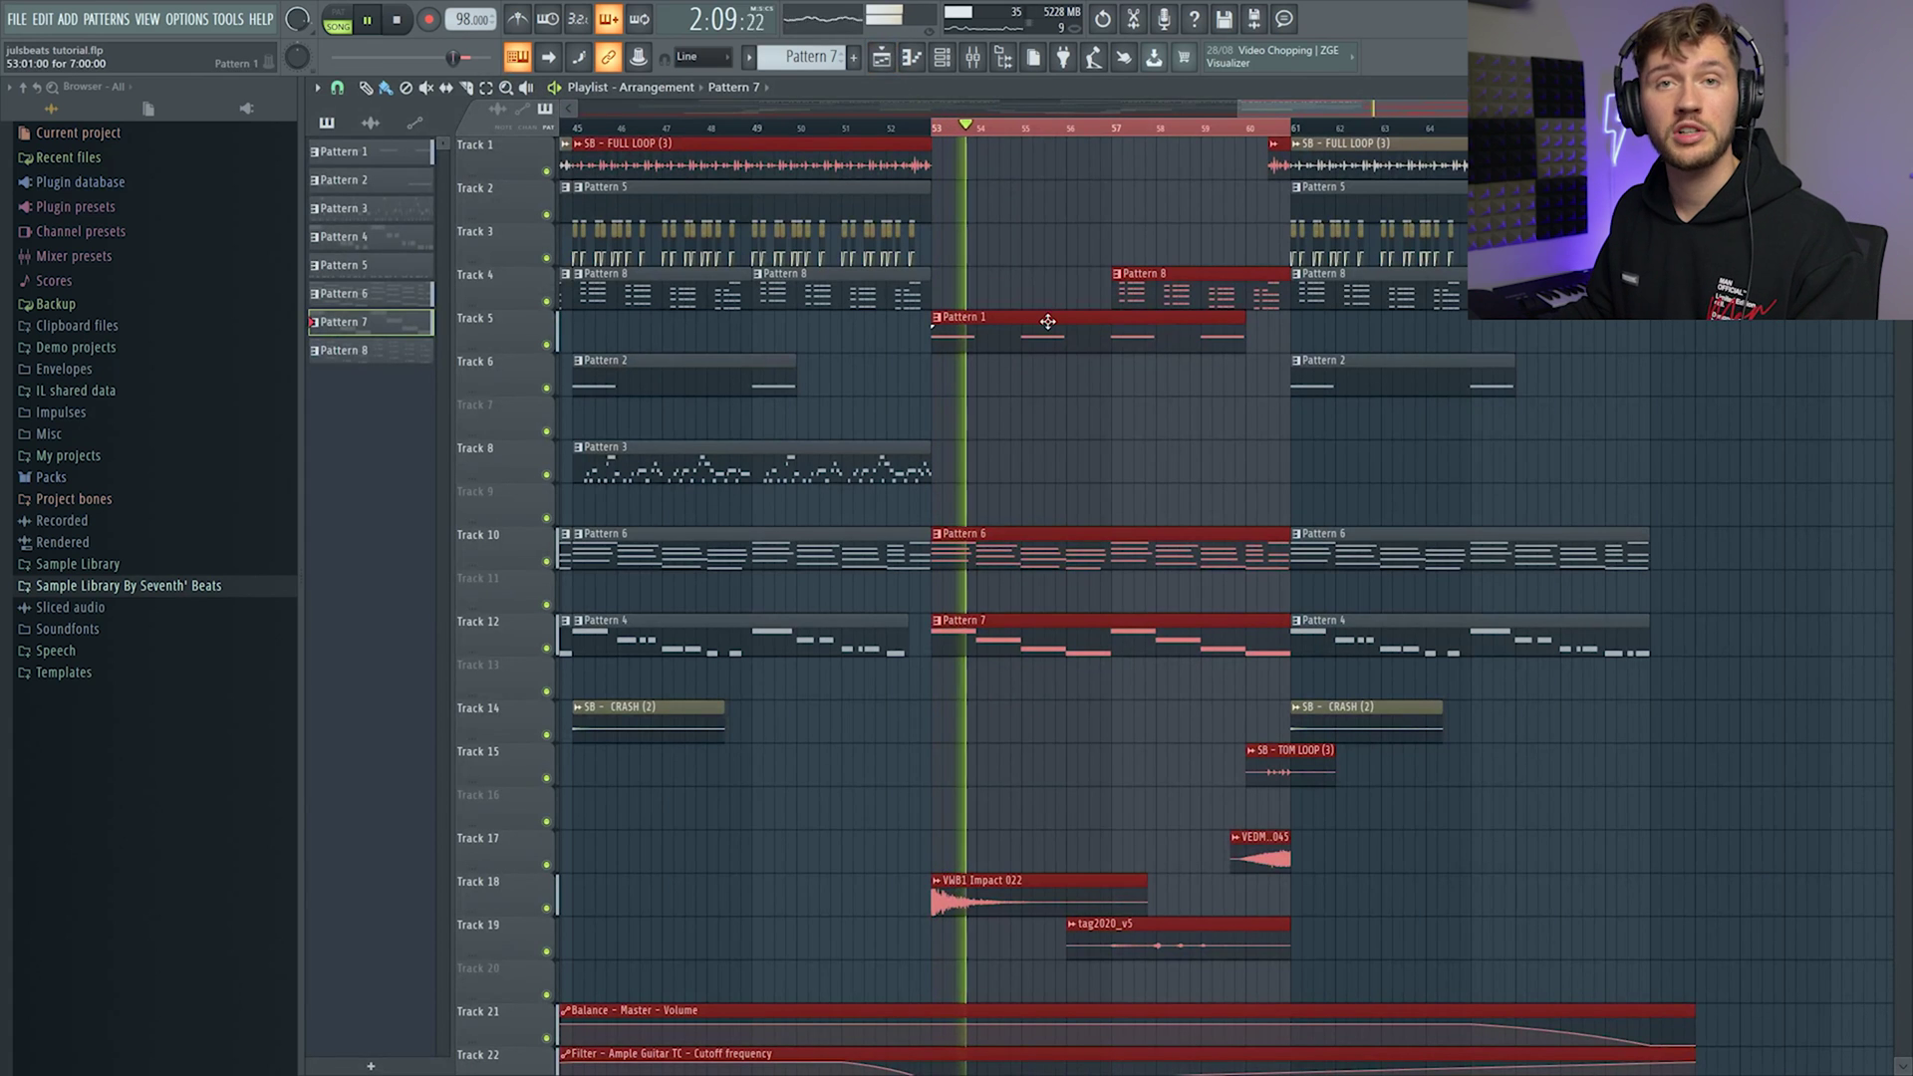
{"action": "double_click", "coordinate": [1426, 647]}
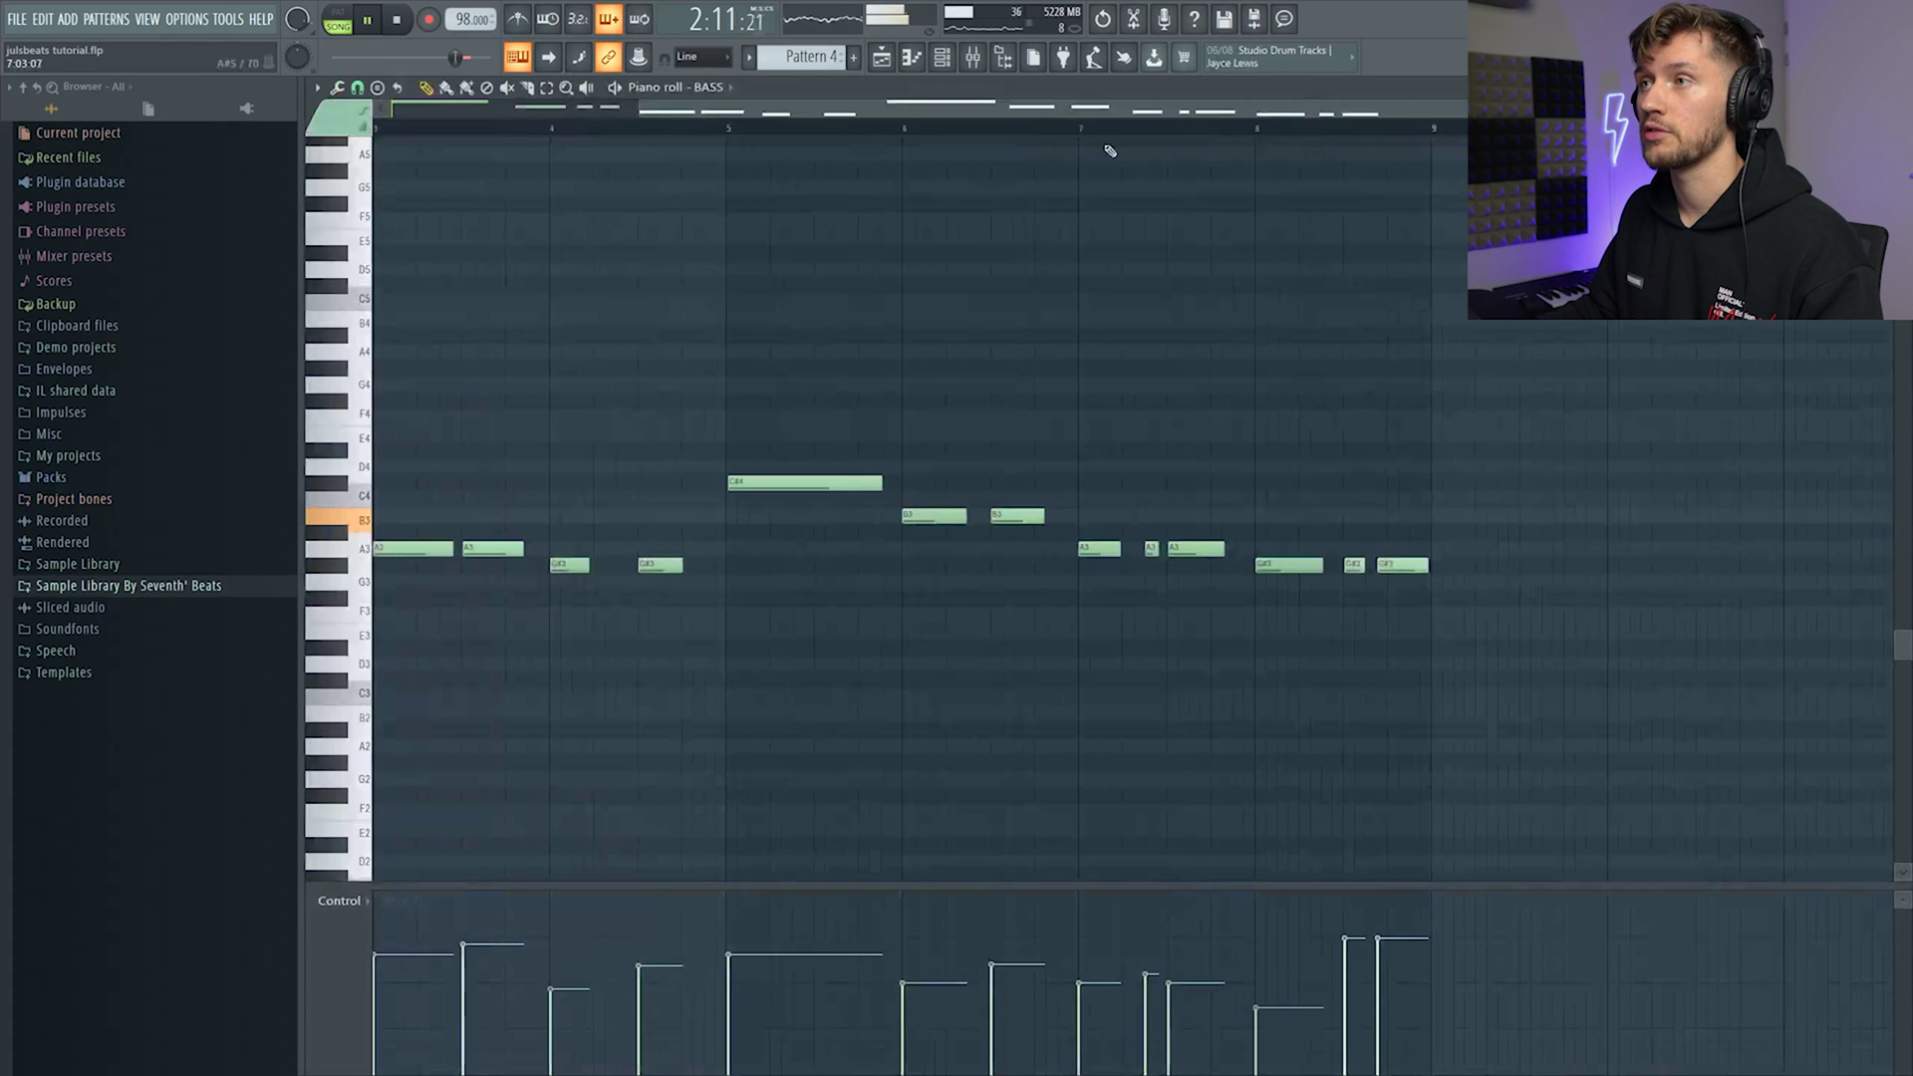
{"action": "left_click_drag", "start_coordinate": [1059, 108], "coordinate": [229, 131]}
{"action": "left_click", "coordinate": [882, 57]}
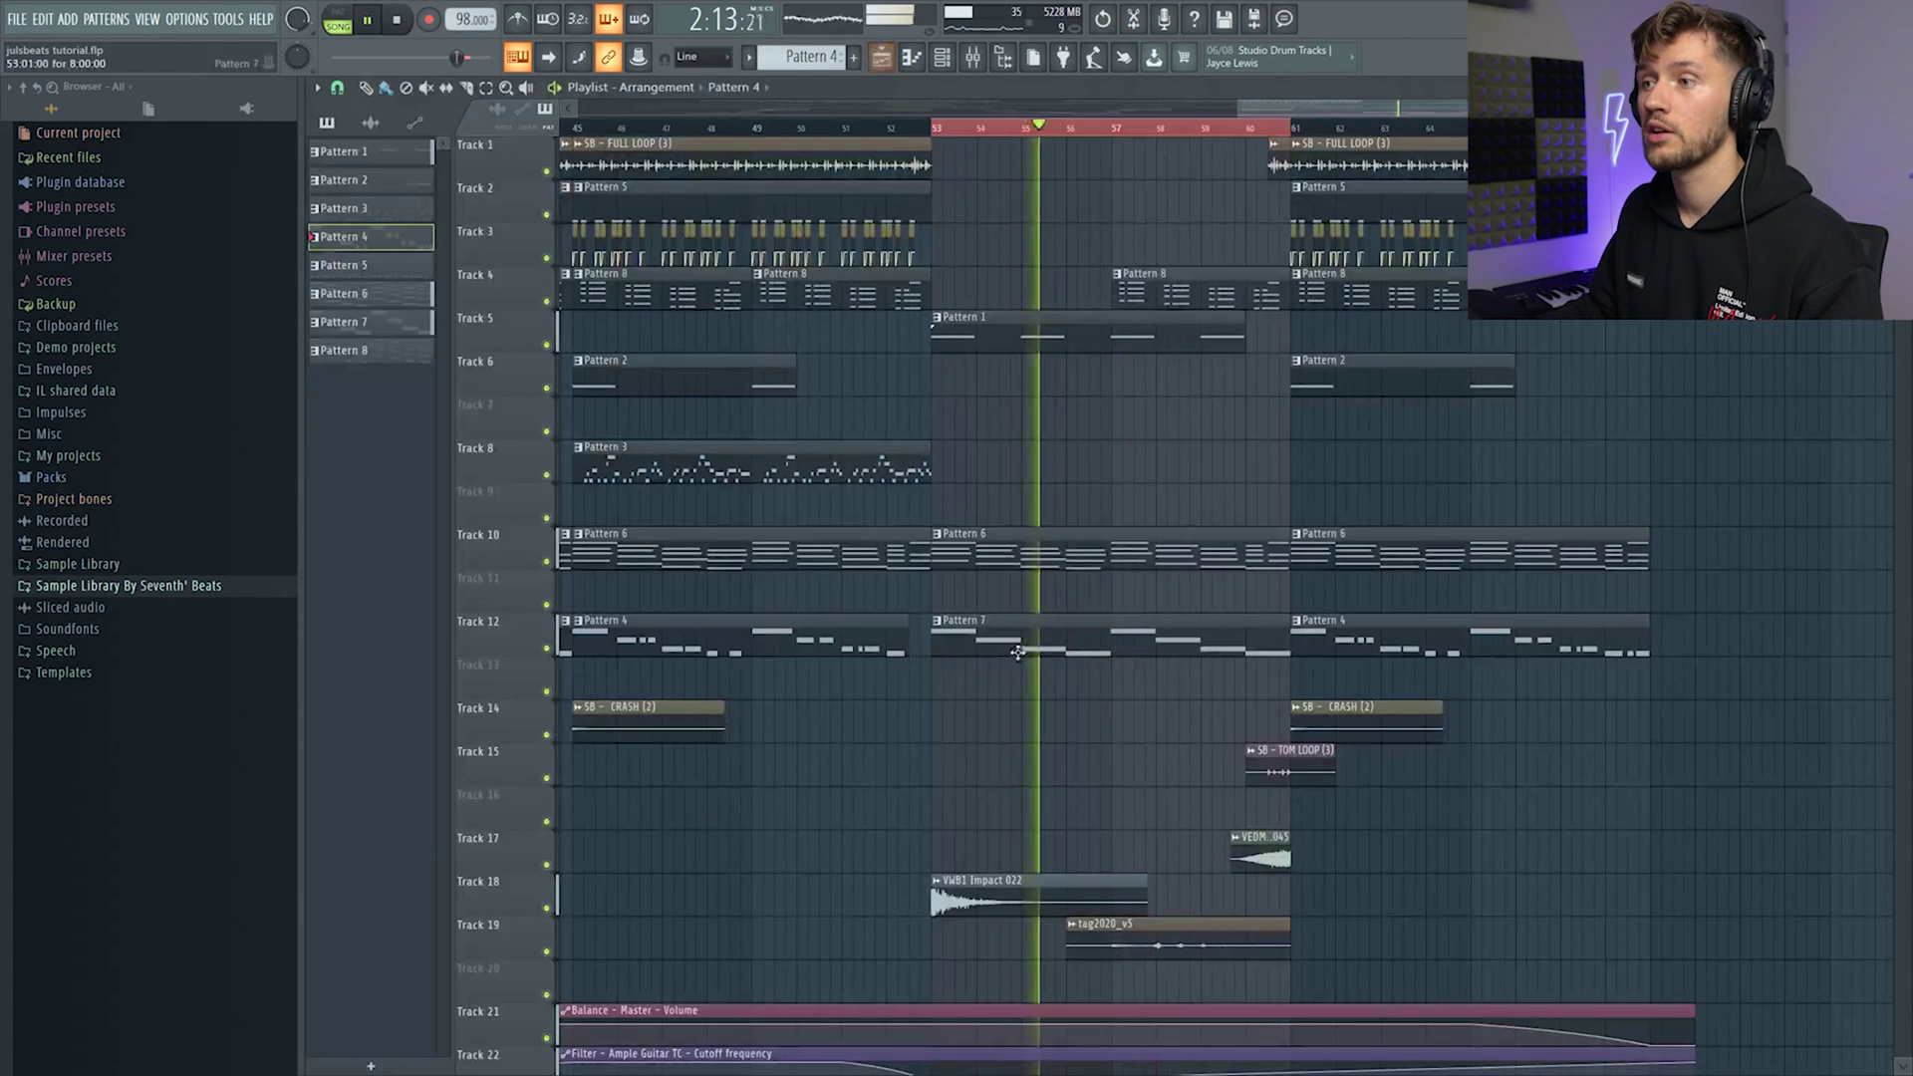
{"action": "double_click", "coordinate": [1067, 648]}
{"action": "left_click_drag", "start_coordinate": [1011, 109], "coordinate": [737, 120]}
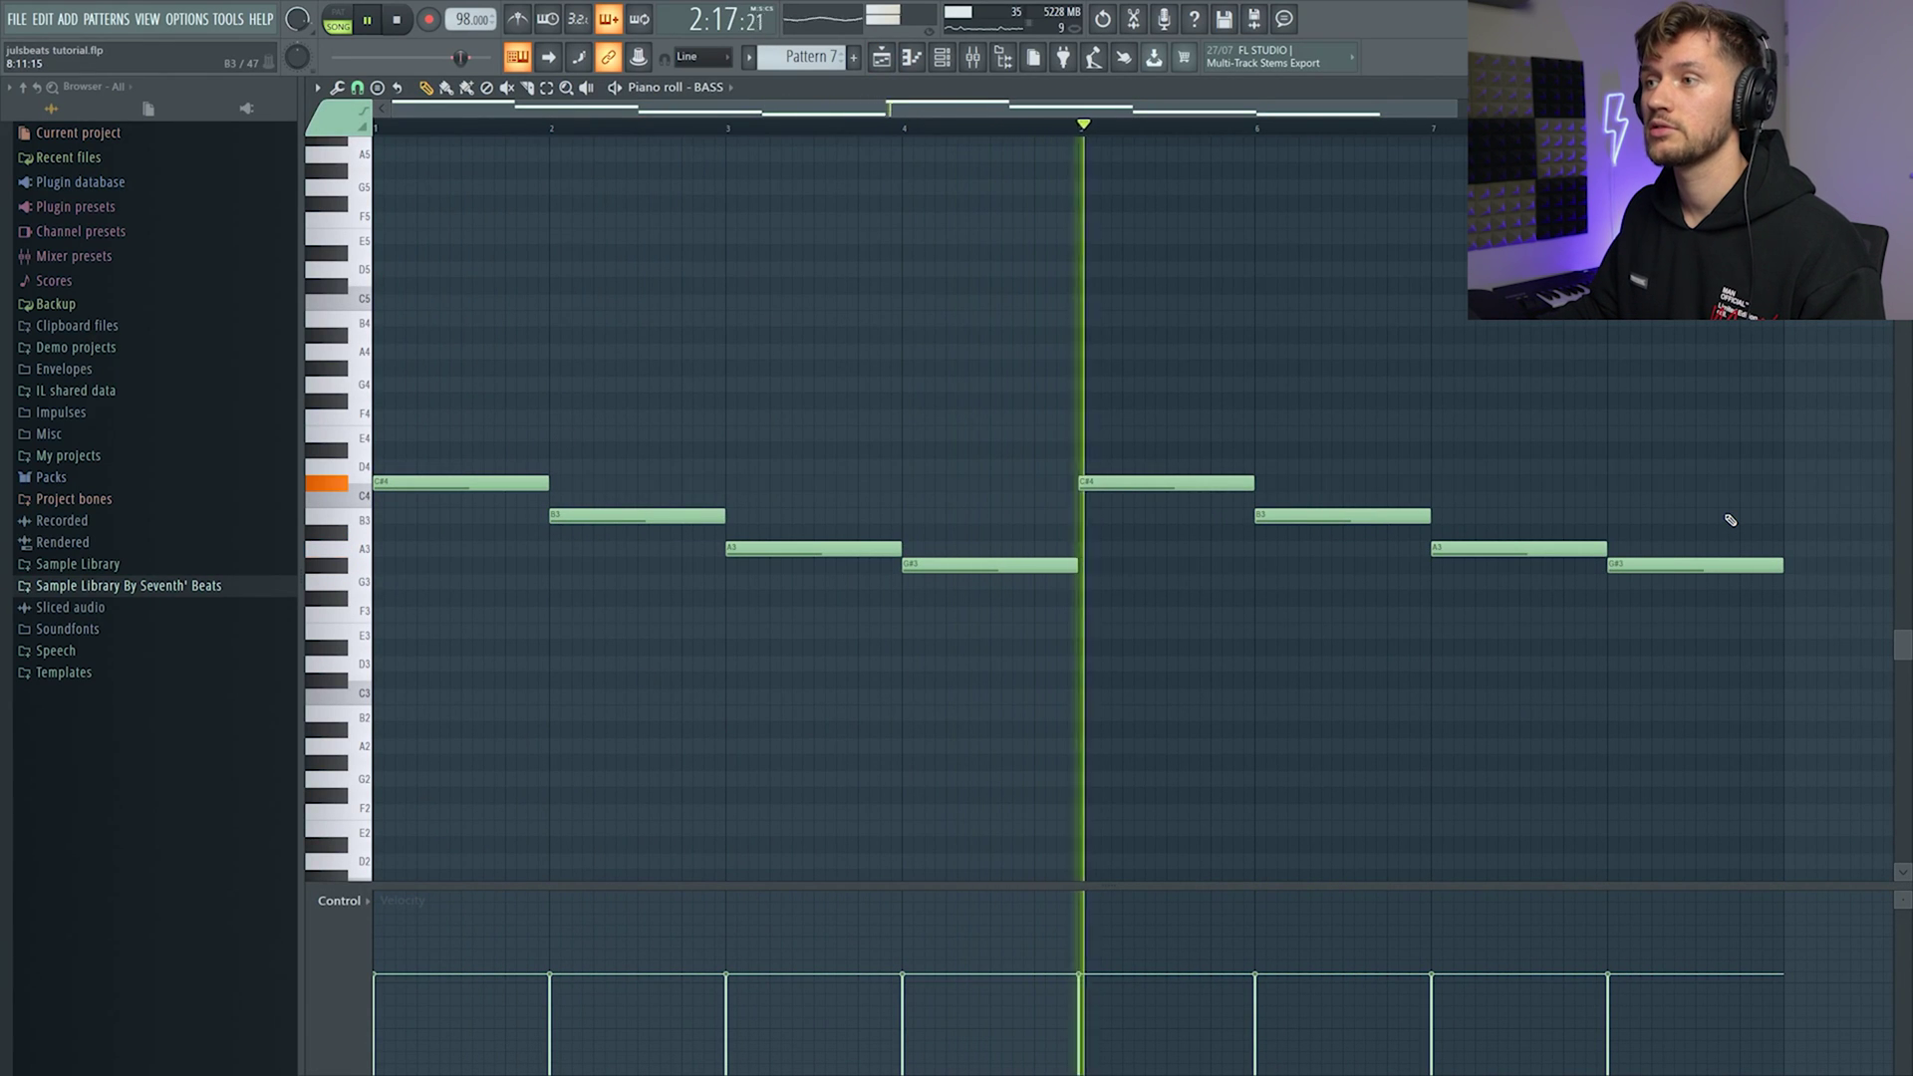
{"action": "left_click", "coordinate": [890, 70]}
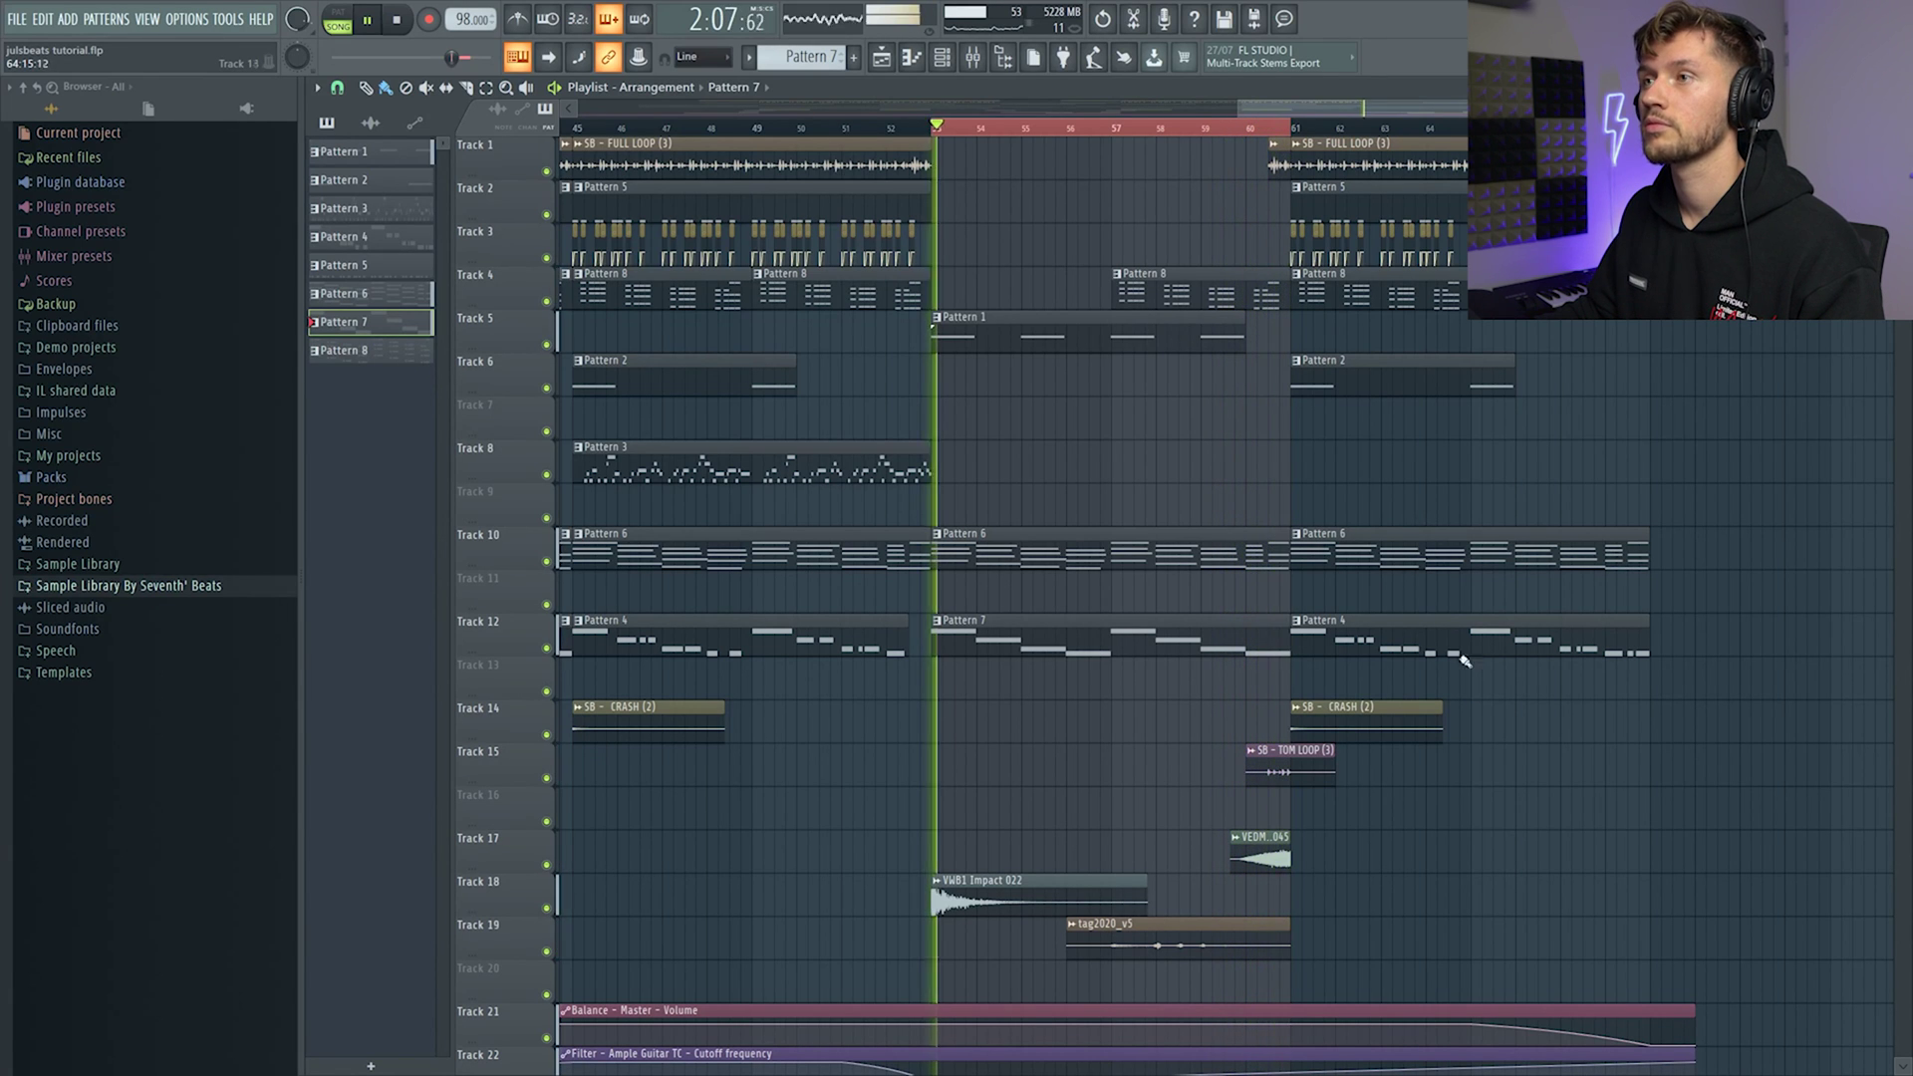
- Play the breakdown from bar 53 and the tom loop and uplifter transition from bar 60 into bar 61
{"action": "key", "text": "space"}
{"action": "left_click_drag", "start_coordinate": [934, 129], "coordinate": [1288, 132]}
{"action": "scroll", "coordinate": [819, 558], "scroll_direction": "up", "scroll_amount": 3}
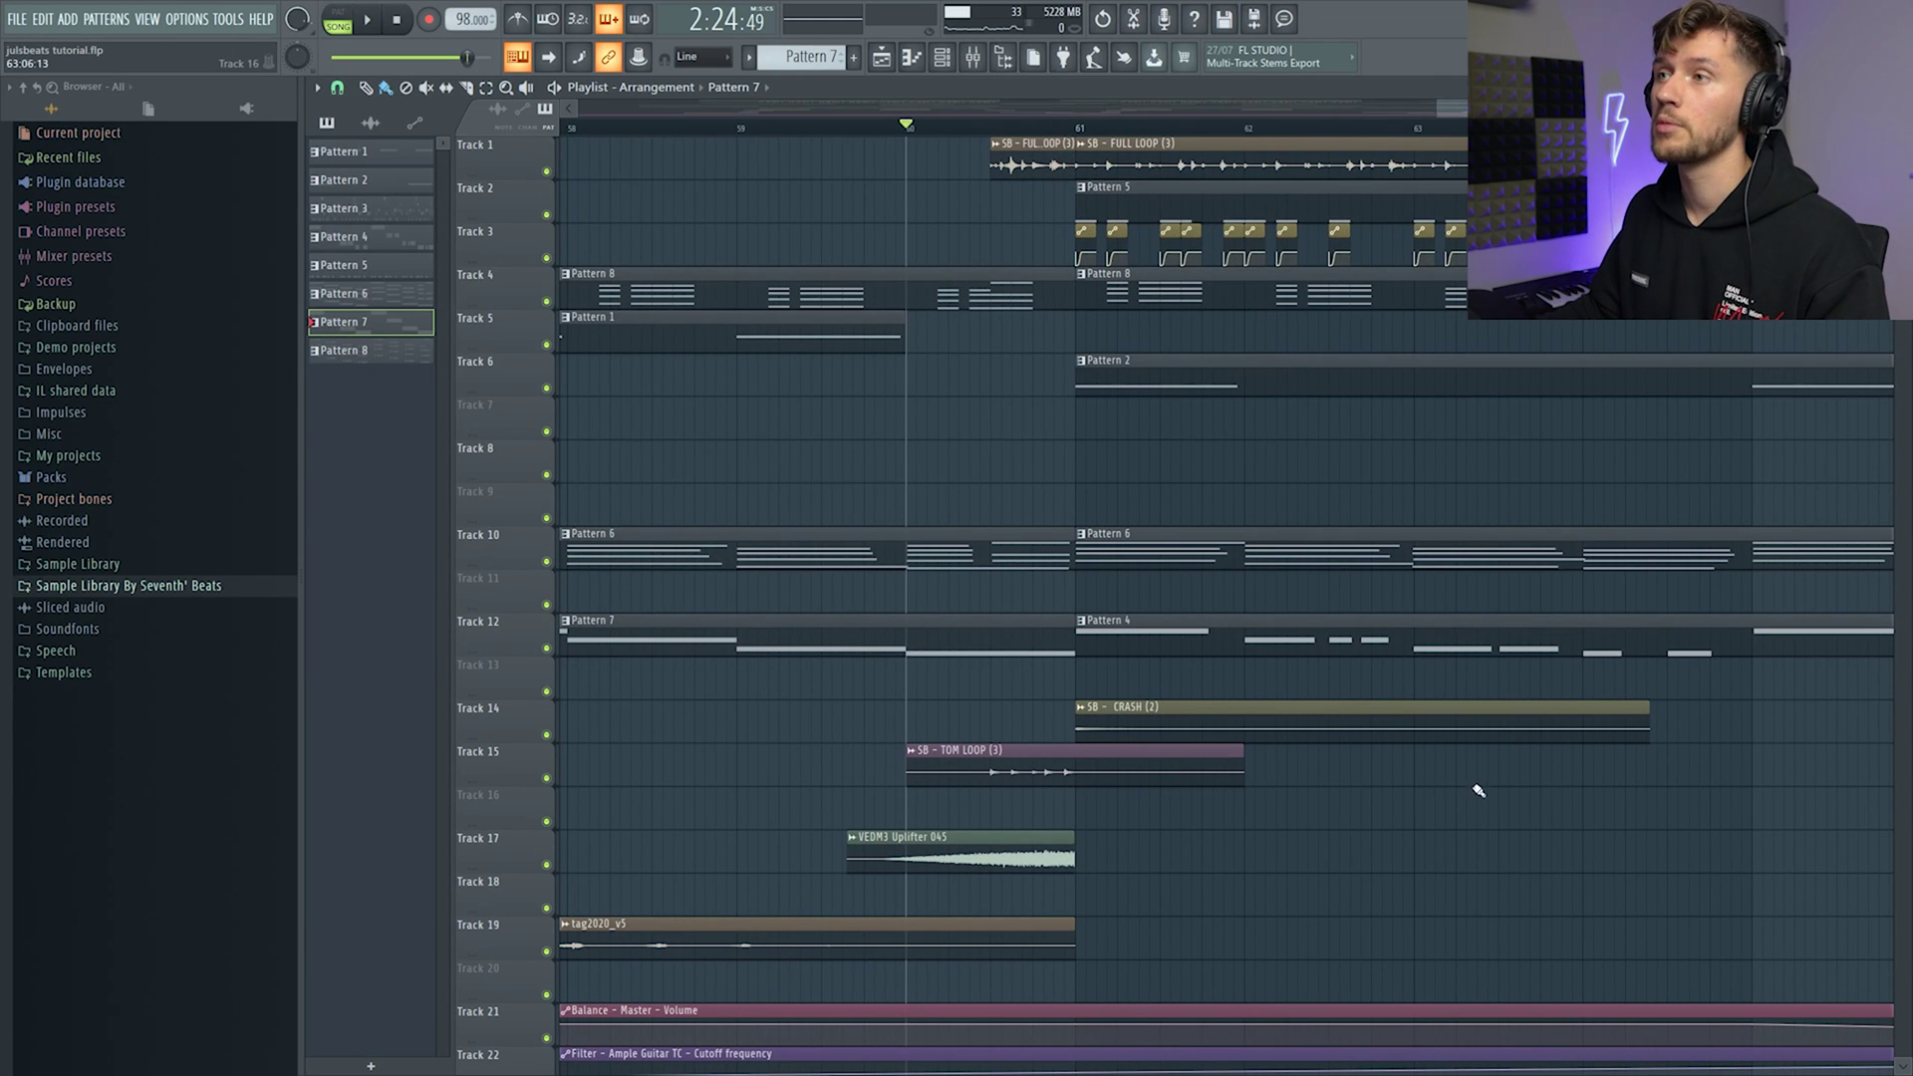
{"action": "key", "text": "space"}
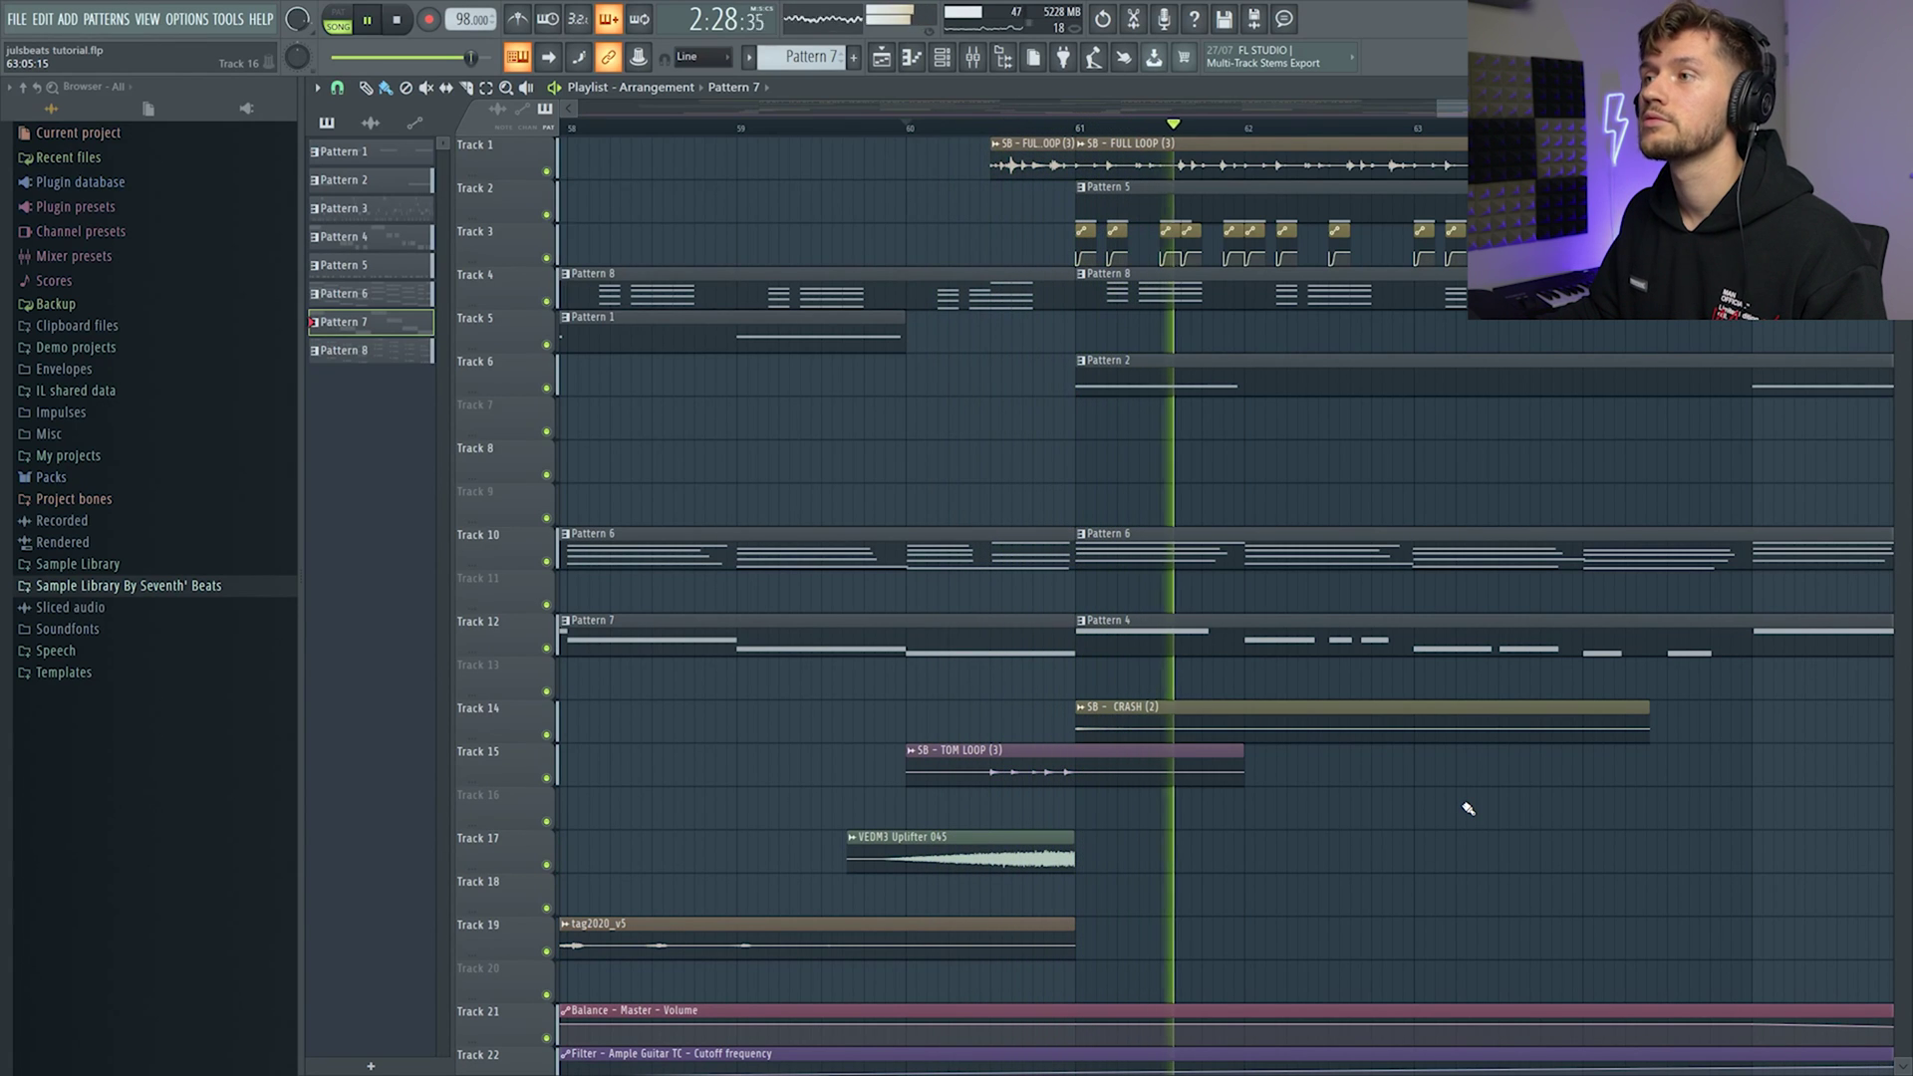
{"action": "key", "text": "space"}
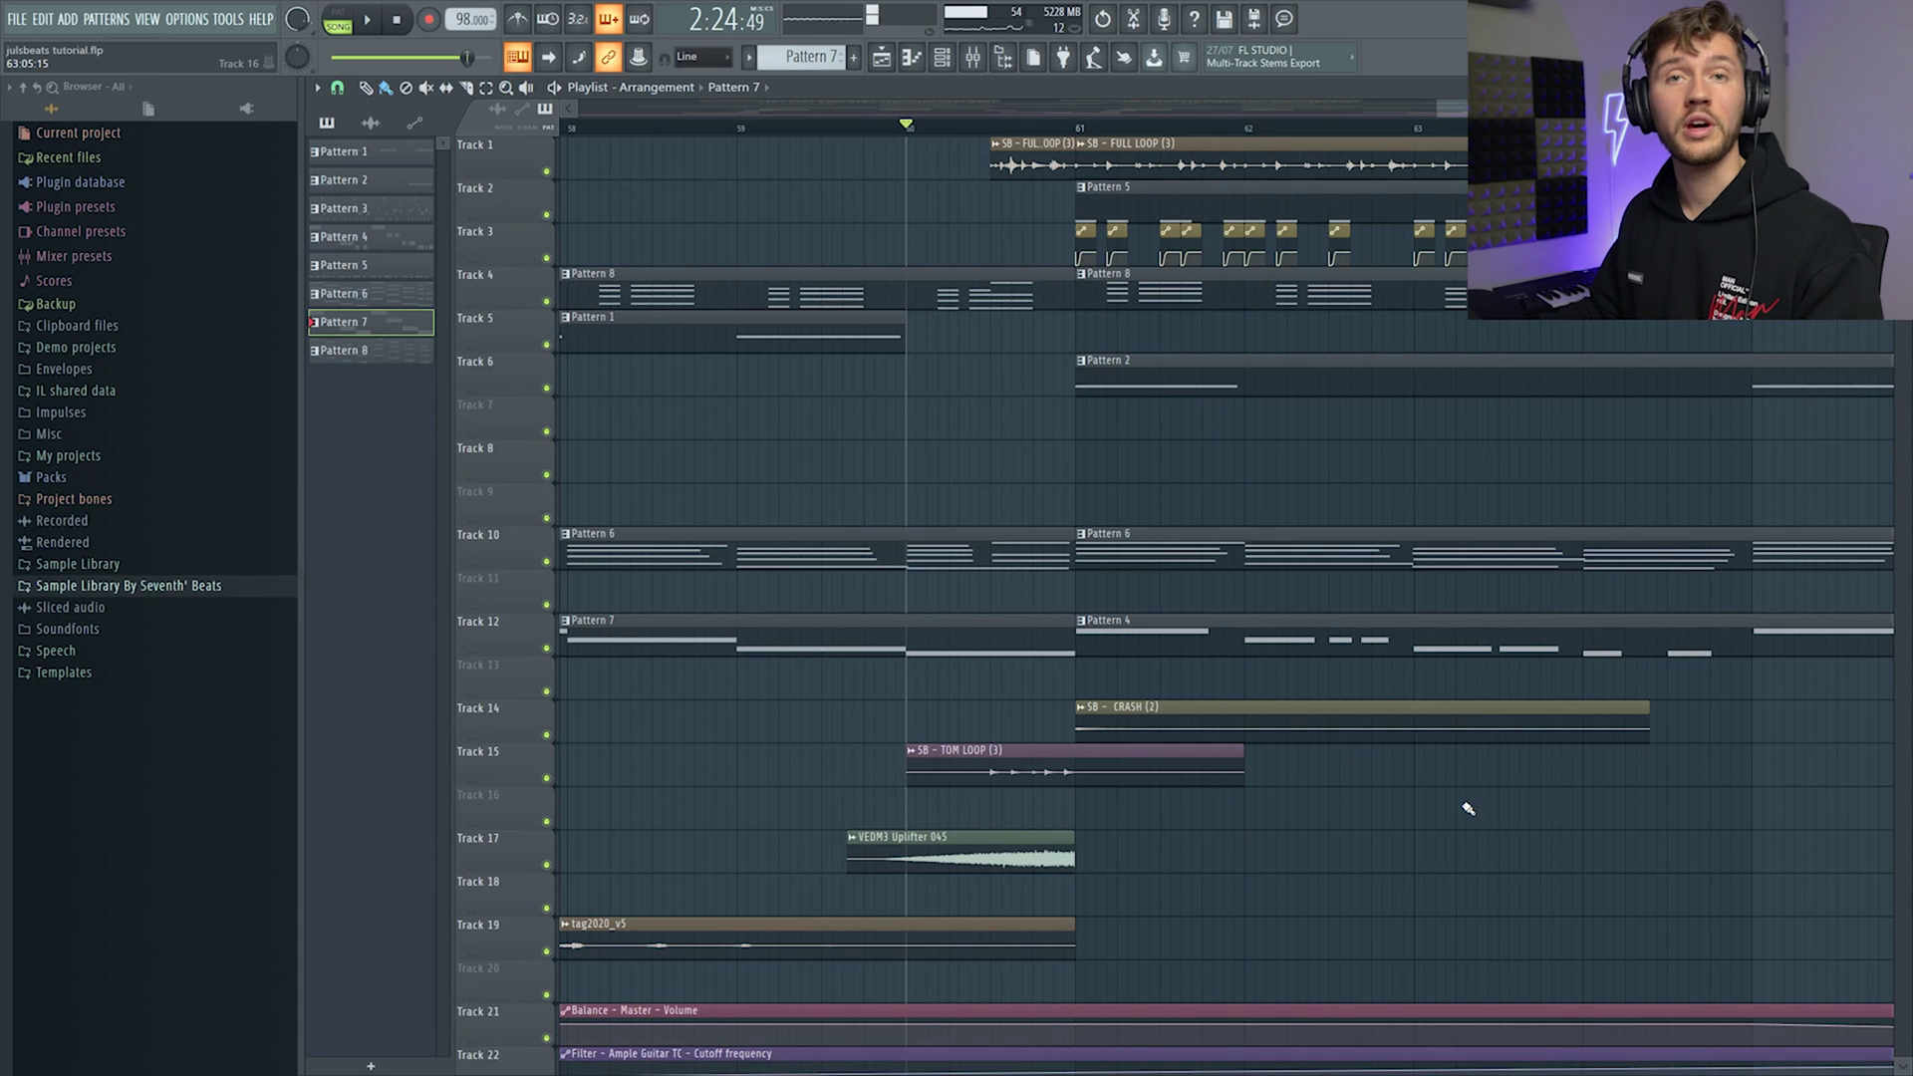